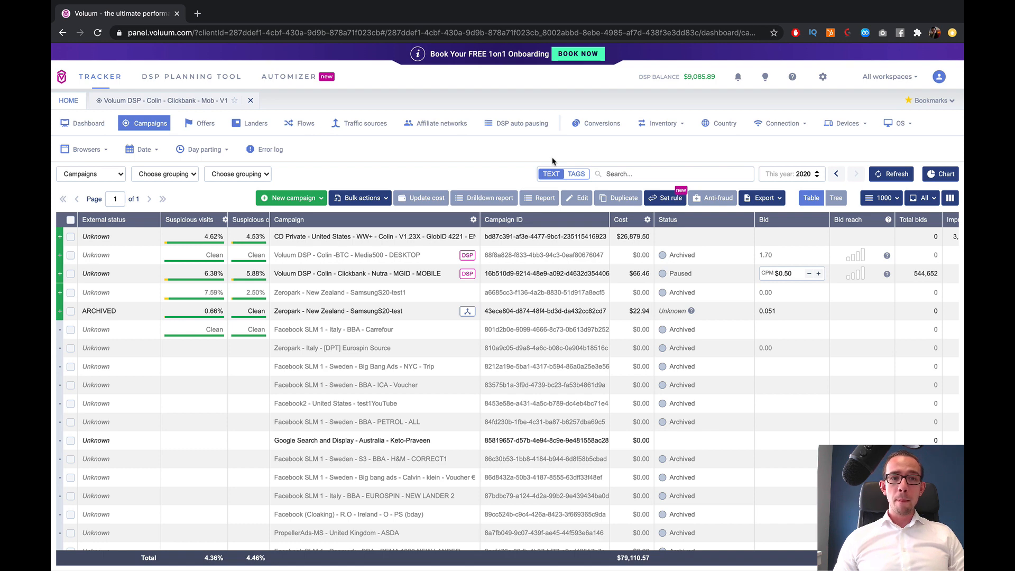
click(317, 200)
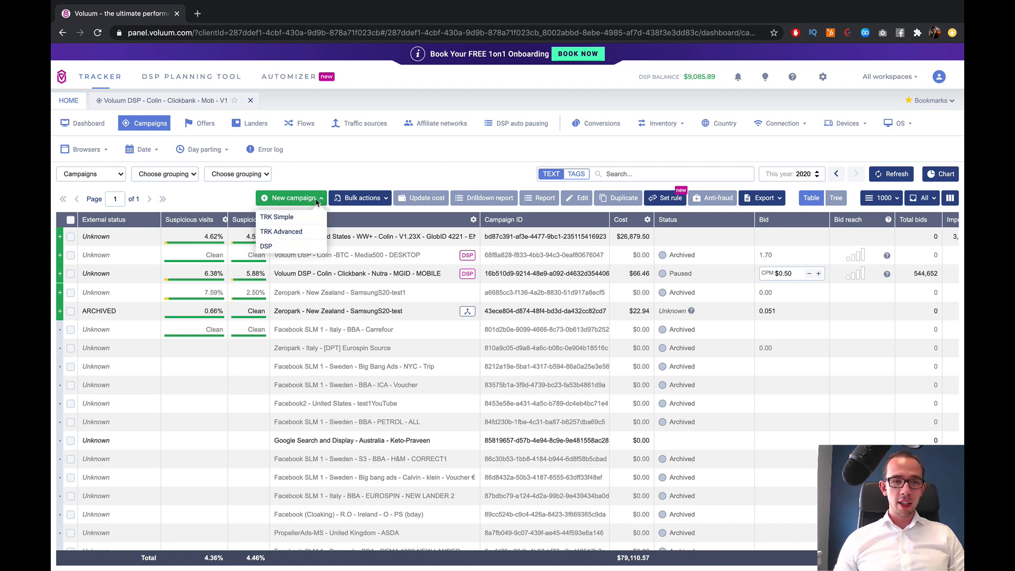
click(288, 246)
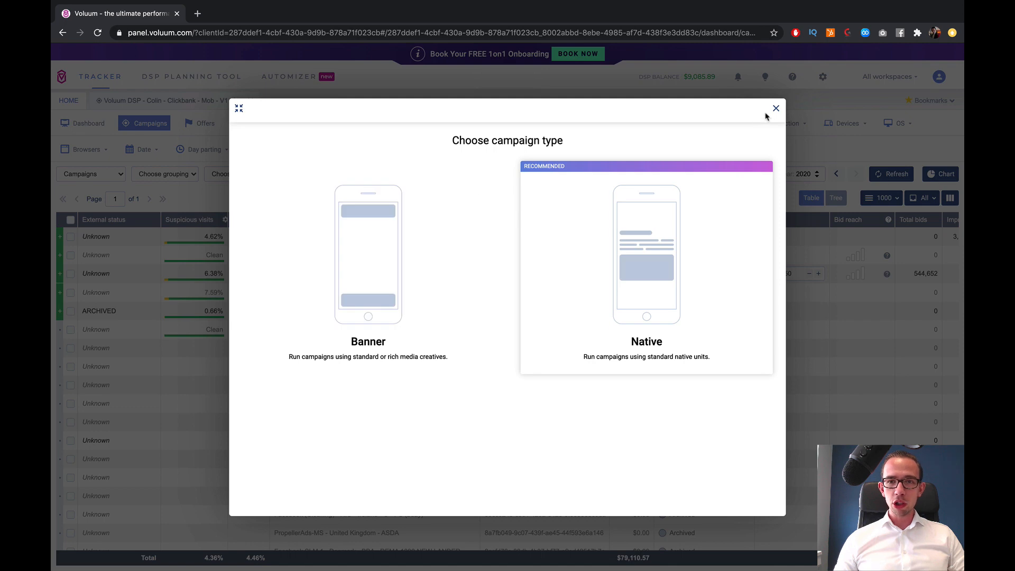
click(775, 108)
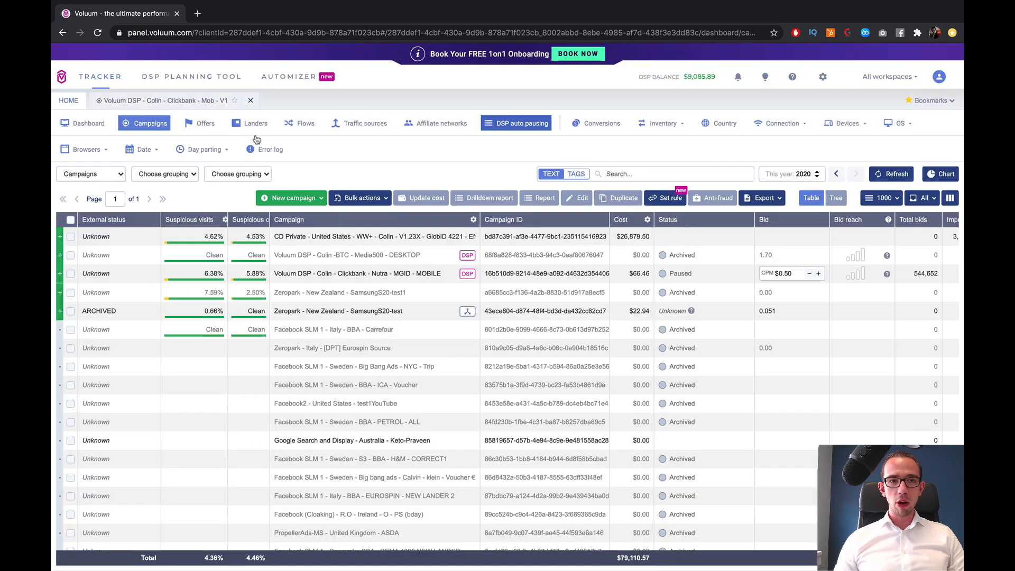
- Start a new flow and name it JINA ClickBank
click(321, 124)
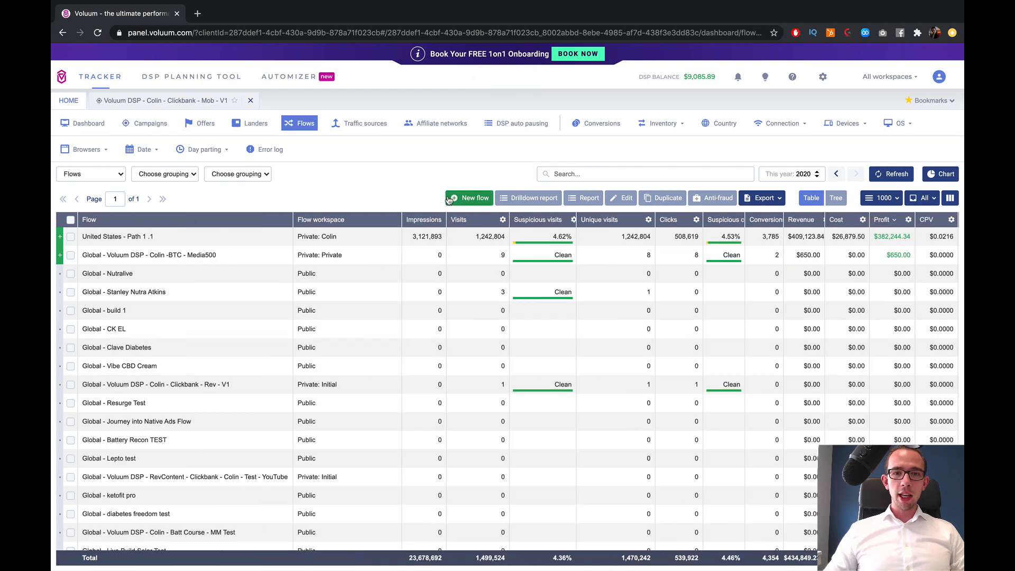
click(449, 199)
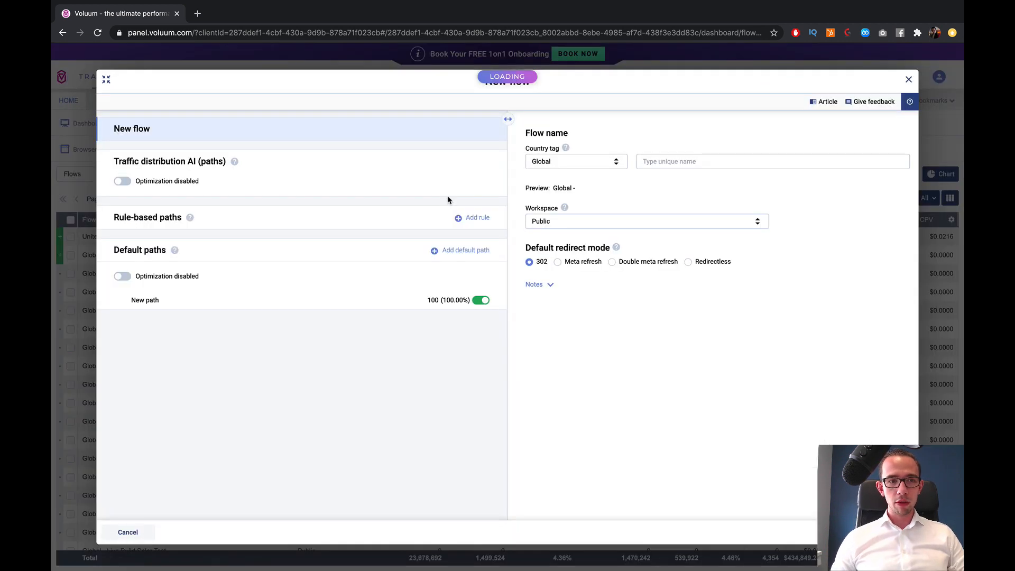
click(261, 303)
click(201, 136)
click(725, 162)
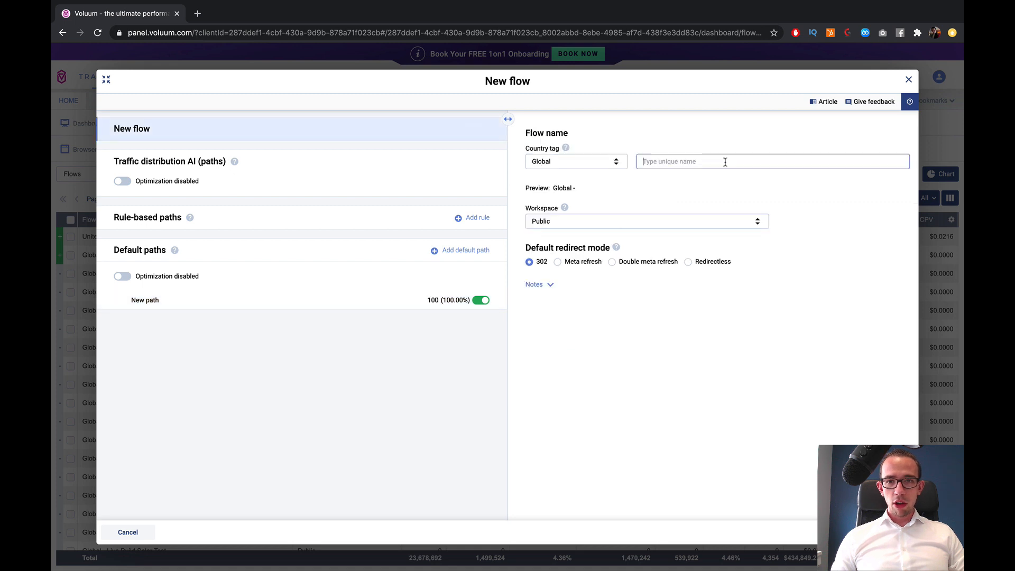
text(JIN)
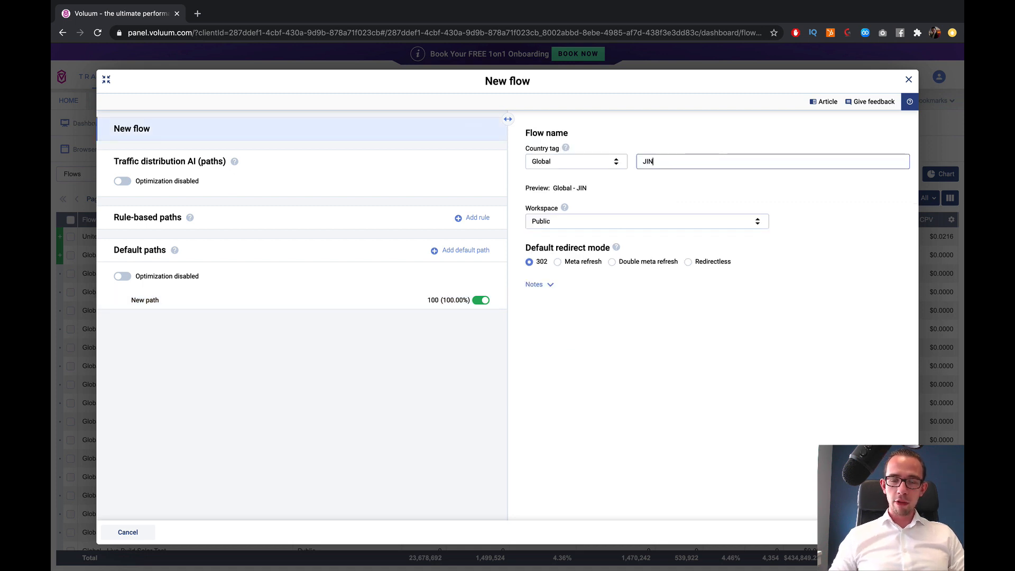
text(A ClickBank)
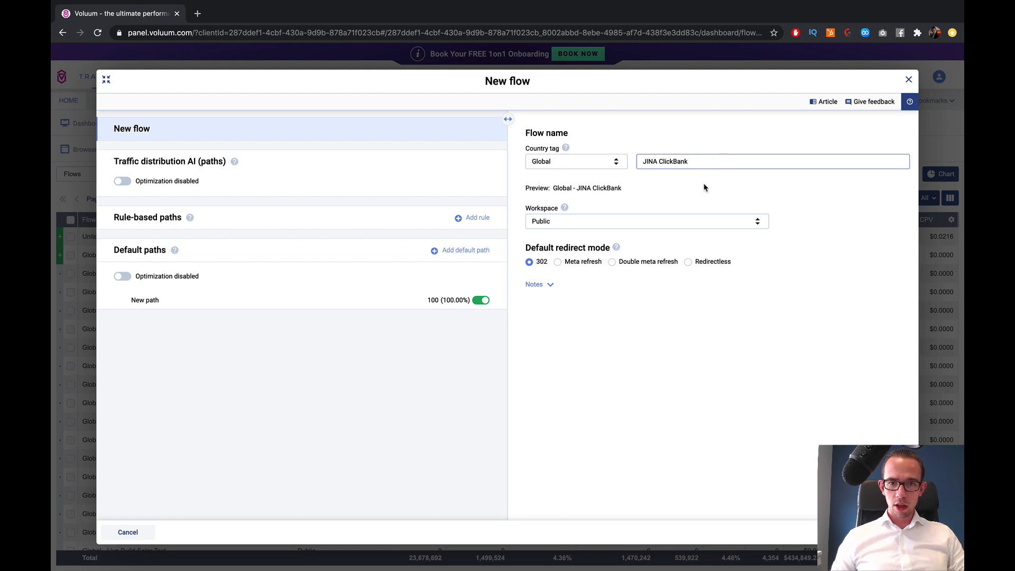
- Set the flow's country tag to United States and its default redirect mode to Double meta refresh
click(596, 164)
text(united)
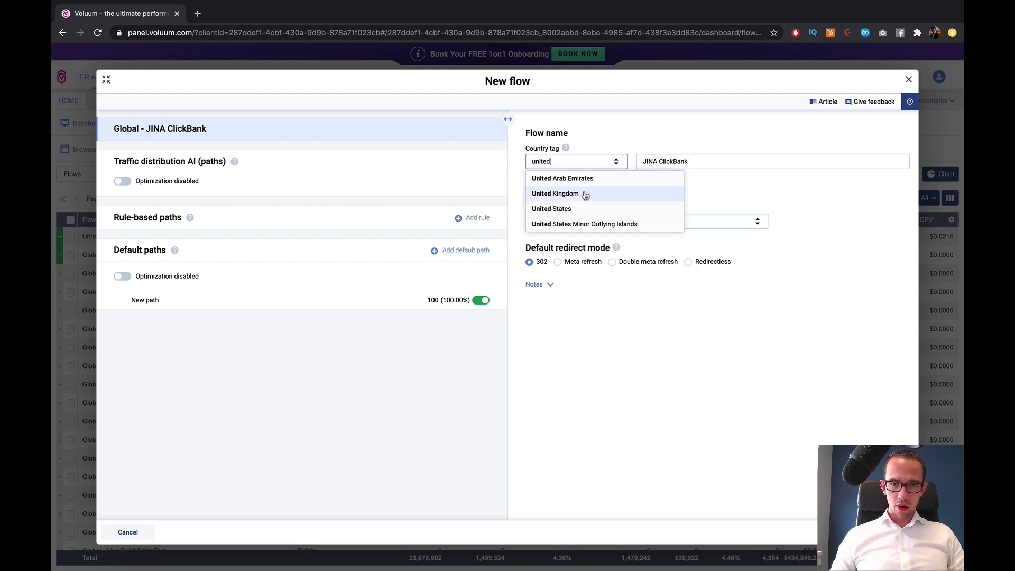
click(585, 209)
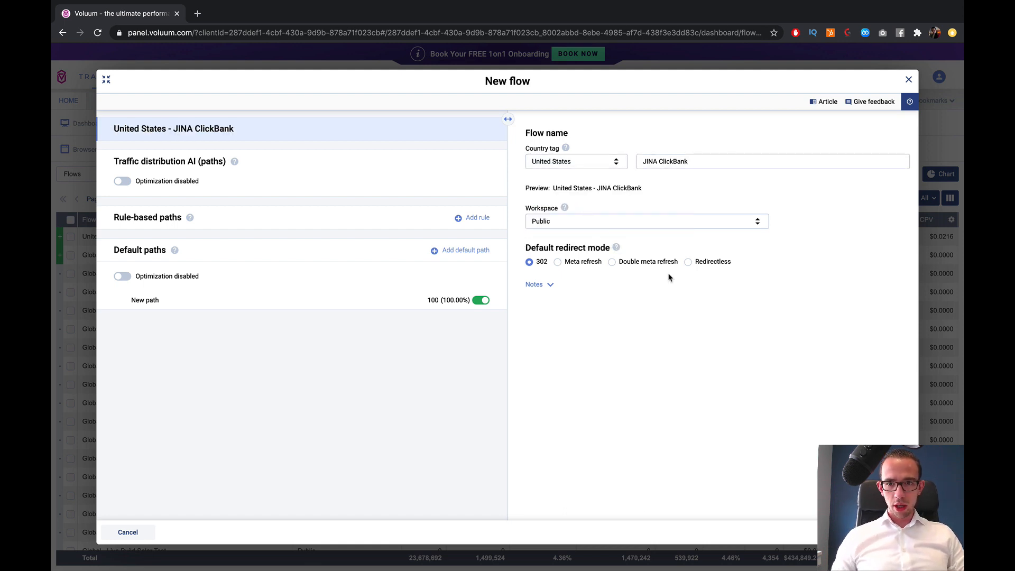
click(637, 263)
- Rename the flow's default path to Path 1 and set its redirect mode to Double meta refresh
click(249, 300)
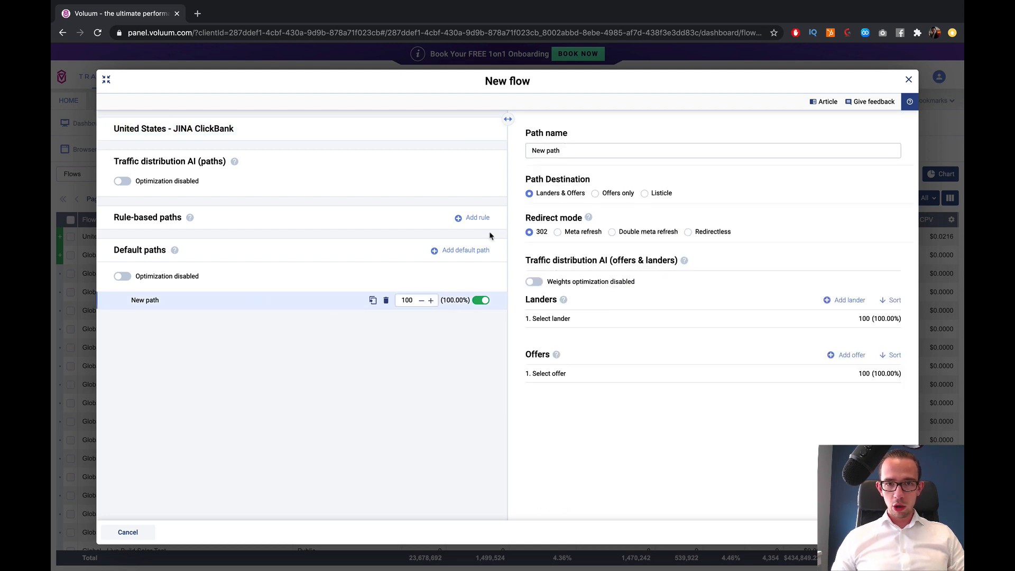
click(578, 149)
text(Part)
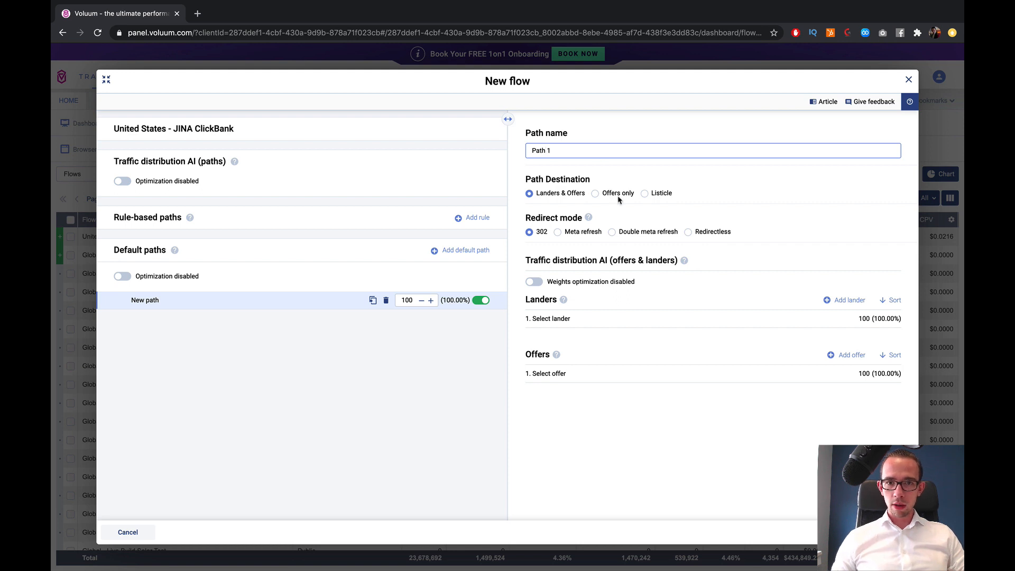
click(632, 232)
- Assign the United States - Jina 1 lander as the path's first lander
click(643, 319)
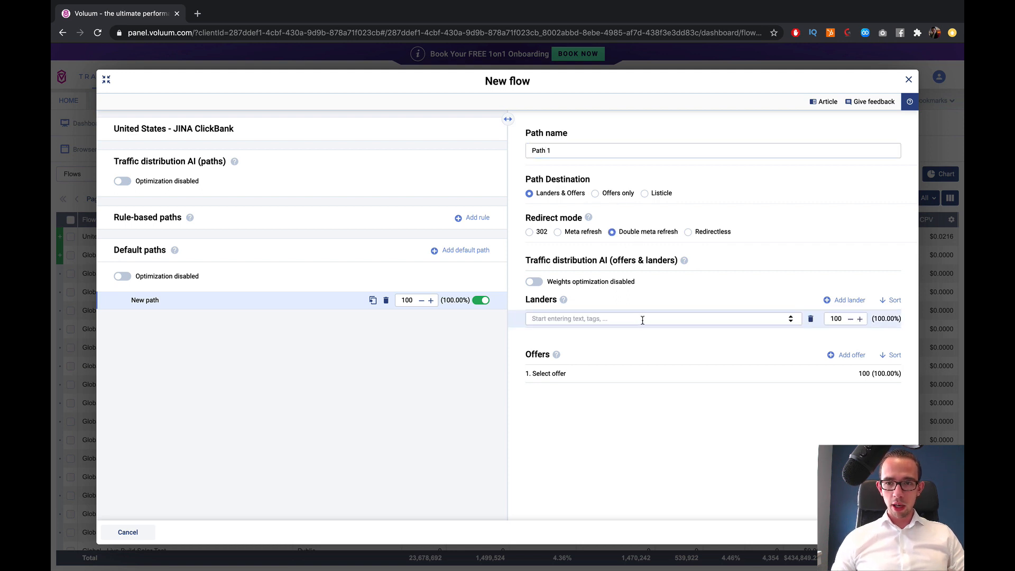
click(642, 319)
text(jina)
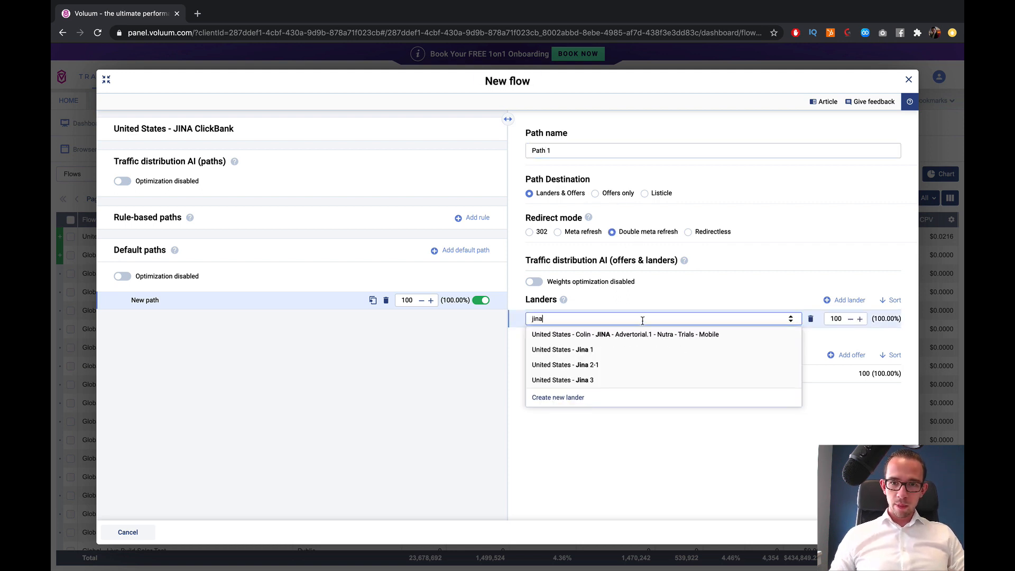
click(615, 350)
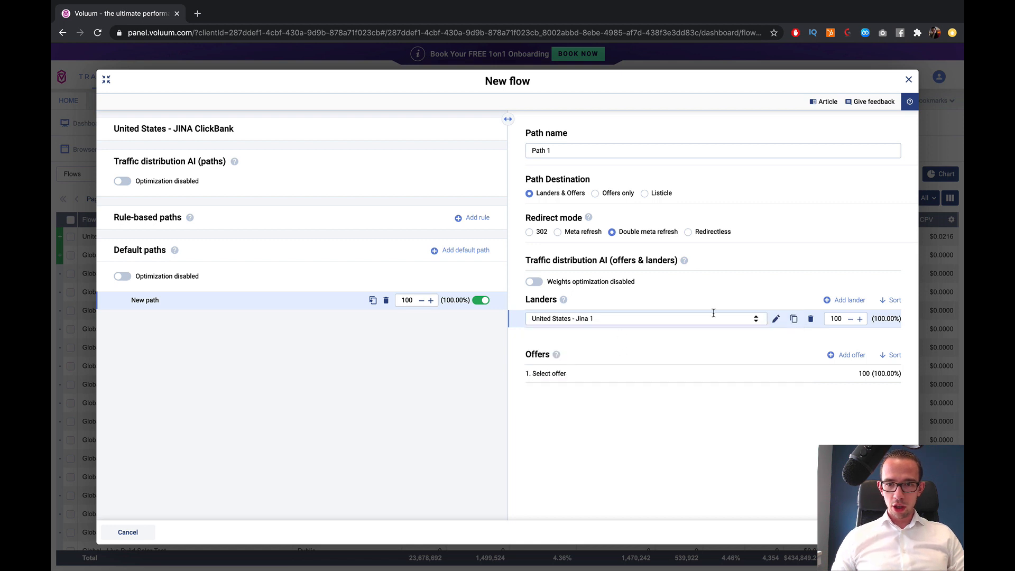
- Add United States - Jina 2-1 and United States - Jina 3 as the path's second and third landers
click(833, 300)
click(654, 335)
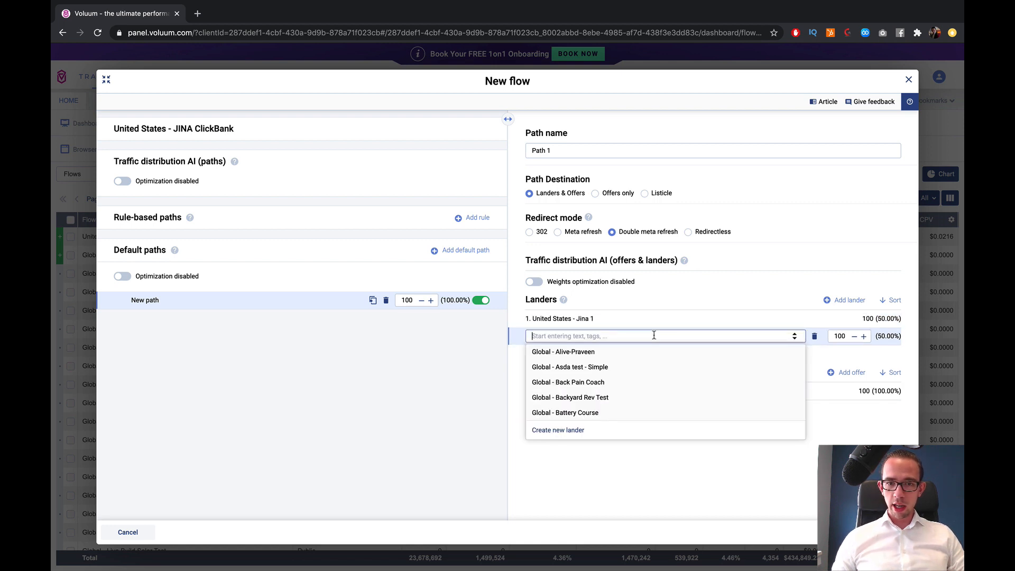
text(jina)
click(649, 365)
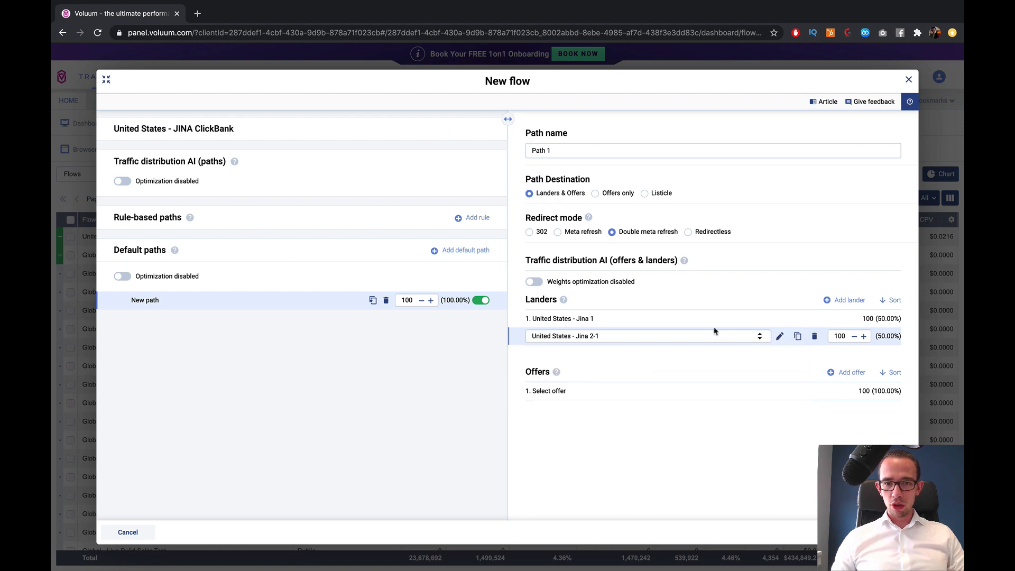
click(833, 299)
click(625, 353)
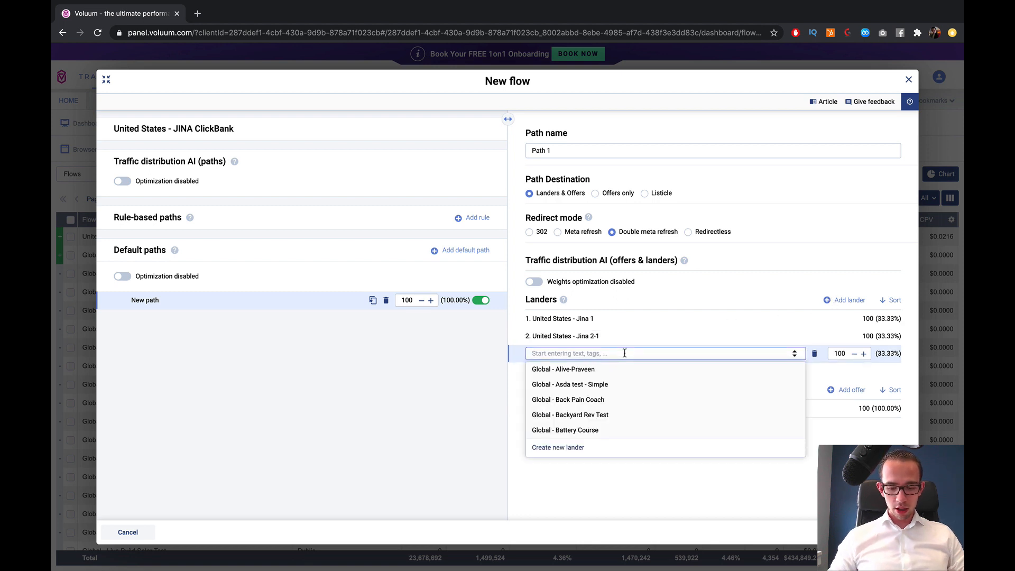
text(jina)
click(605, 384)
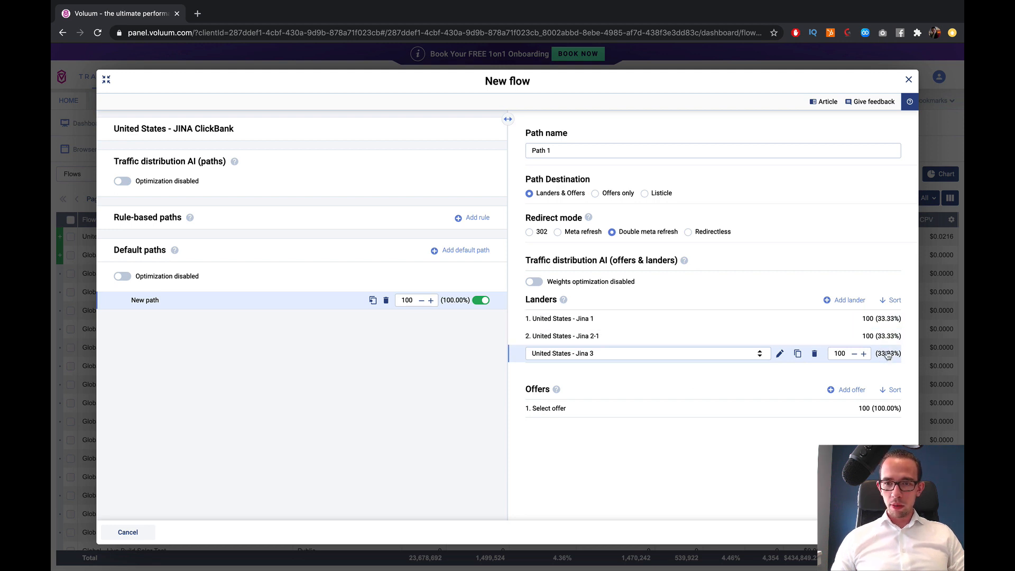
- Assign the ClickBank United States Leptoconnect offer to the path and save the flow
click(702, 408)
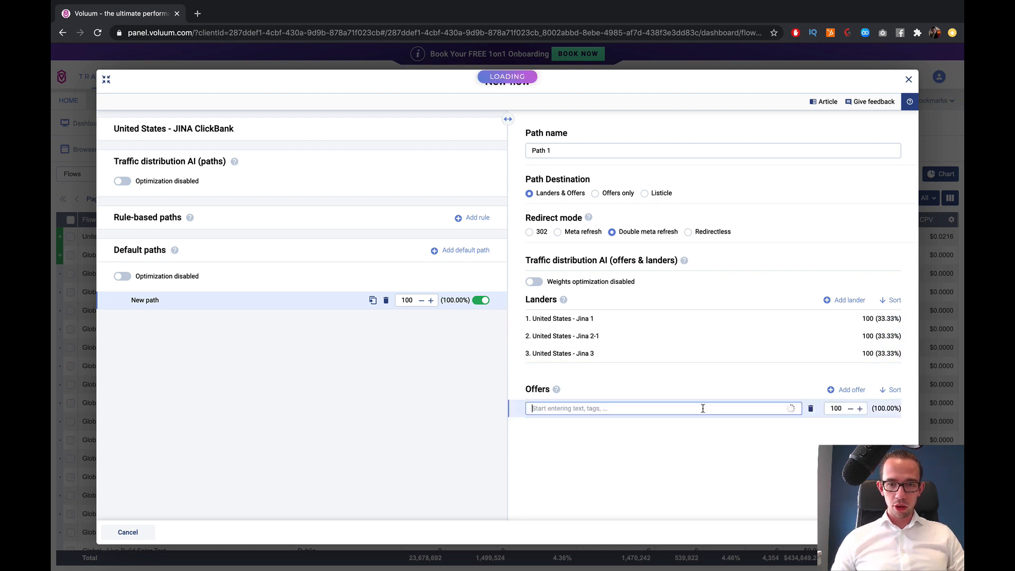
text(lepto)
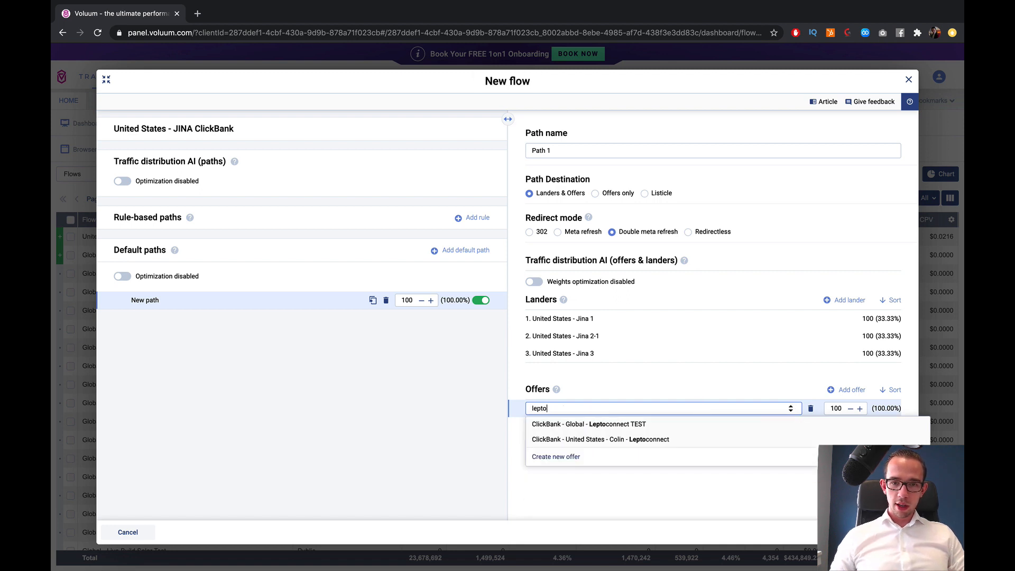
click(688, 442)
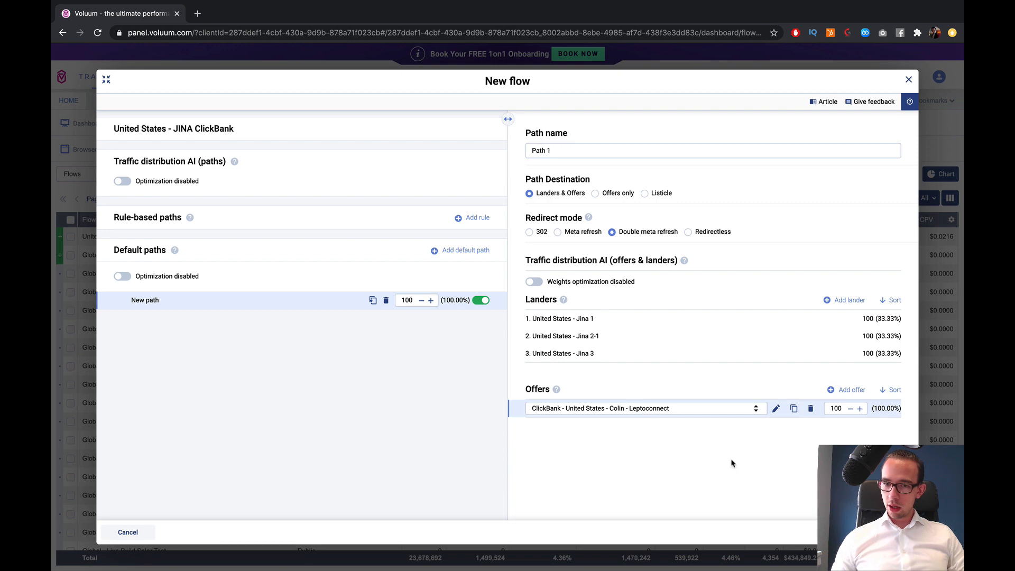
click(887, 532)
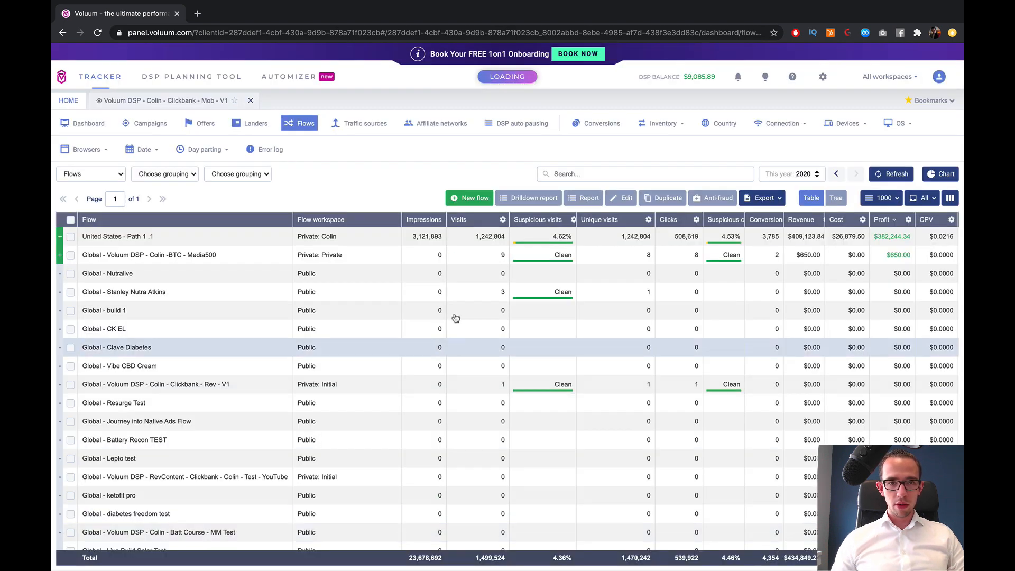
- Go to the campaigns list and start a new DSP campaign of the Native type
click(137, 125)
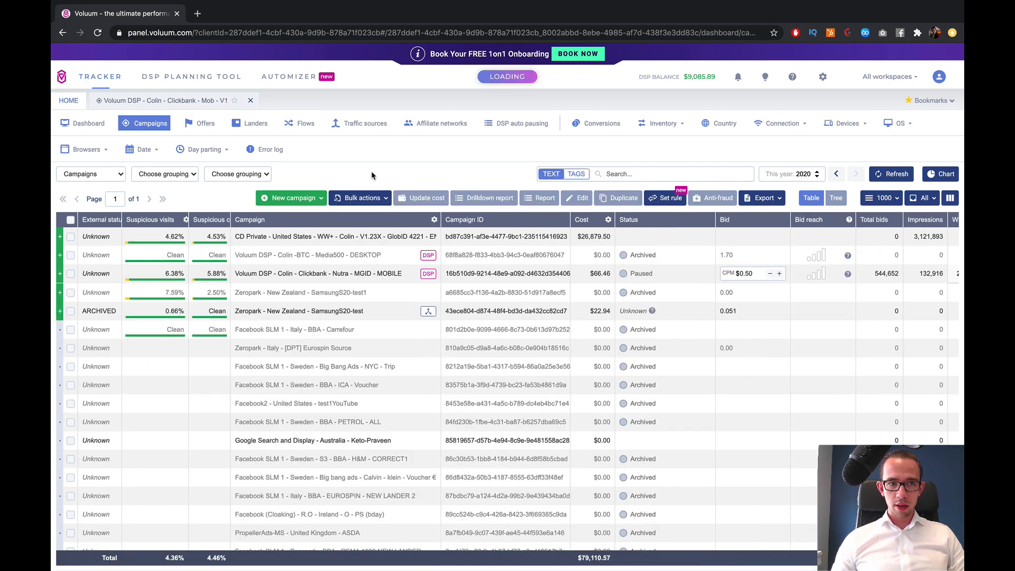
click(319, 199)
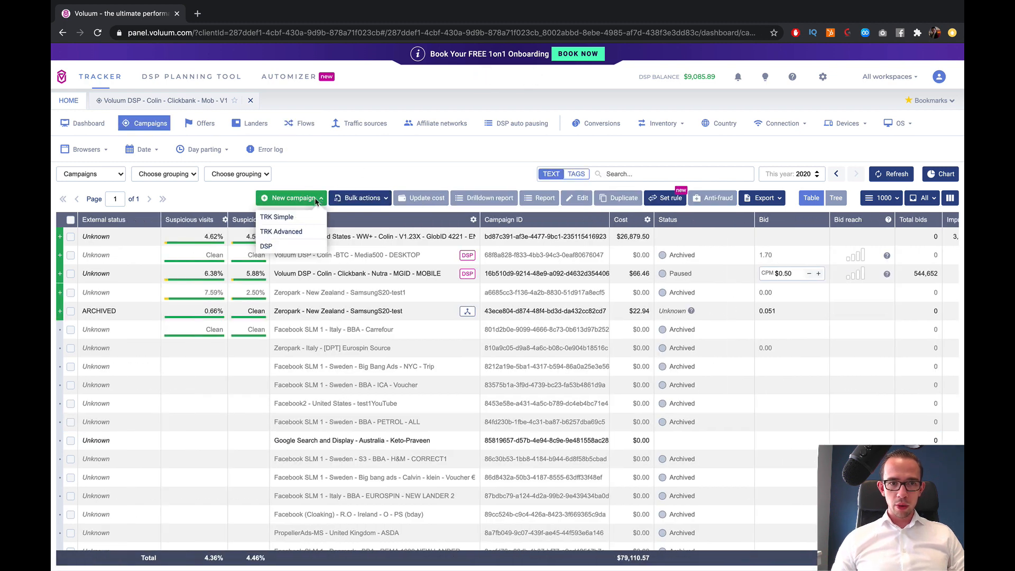
click(288, 247)
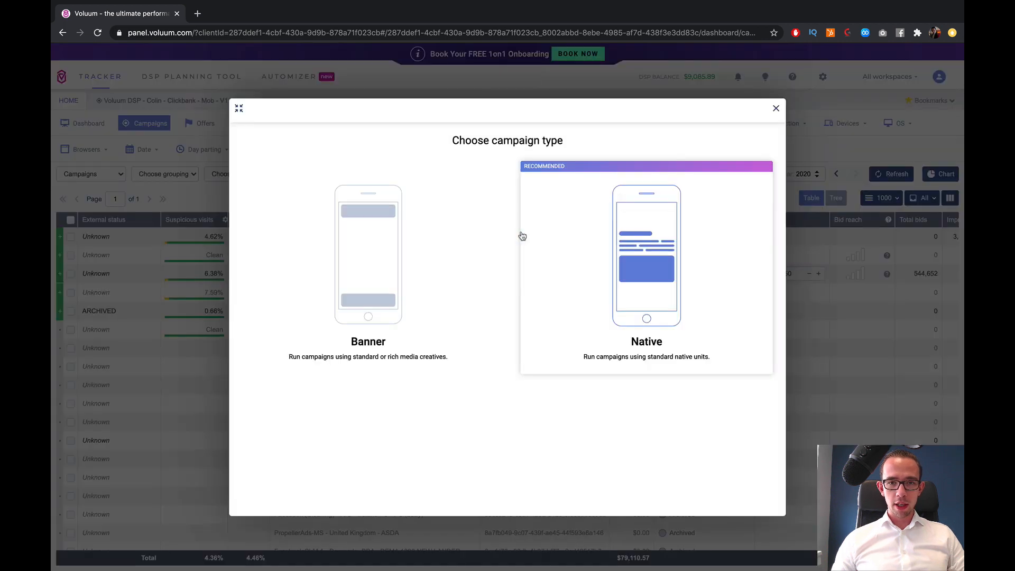
click(612, 239)
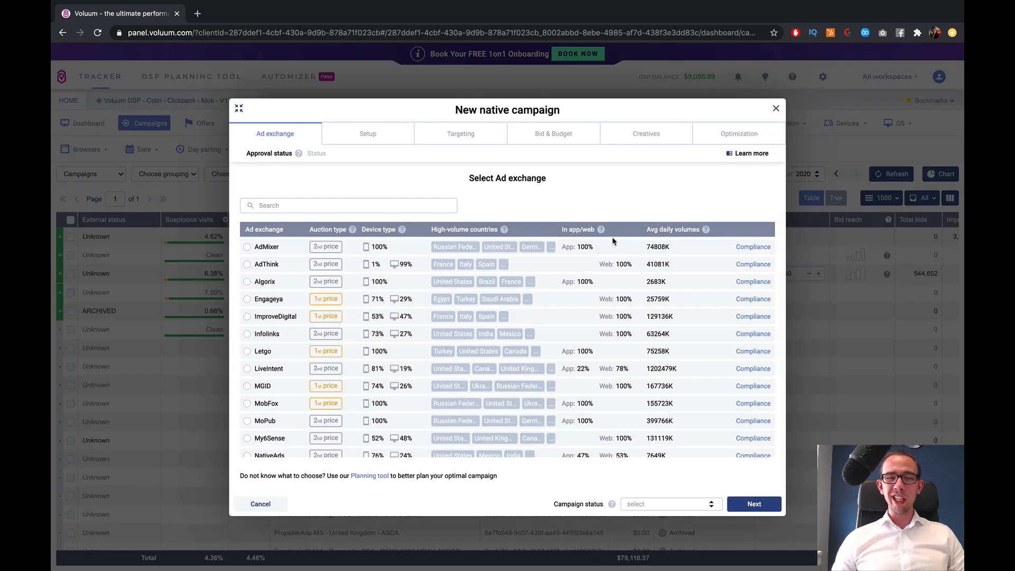
- Choose MobFox as the ad exchange, set the campaign status to Active and continue to the campaign setup
scroll(515, 281, down, 2)
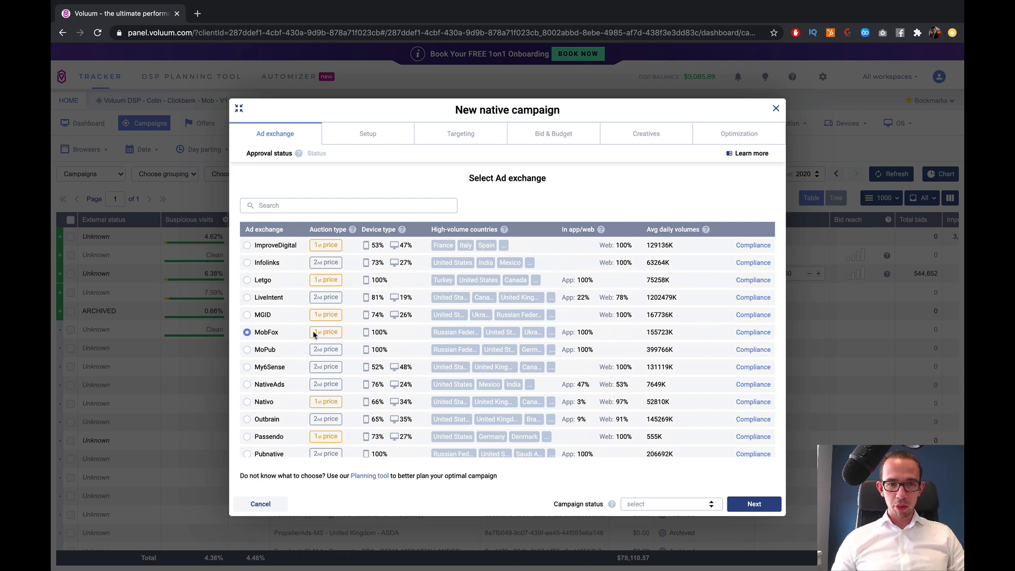
drag(314, 334, 337, 332)
drag(399, 331, 366, 337)
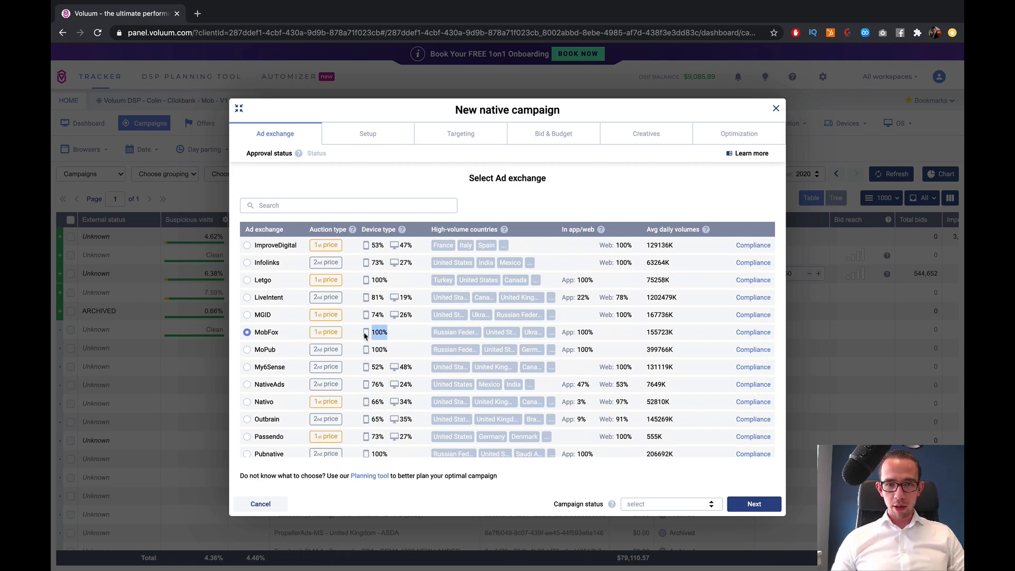
drag(620, 337, 552, 338)
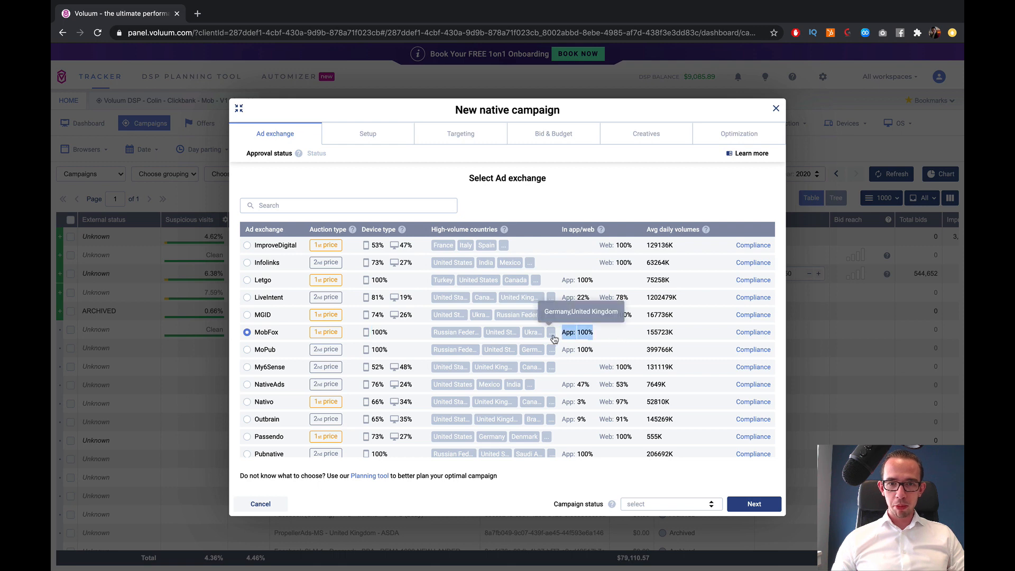
scroll(555, 343, down, 4)
click(736, 506)
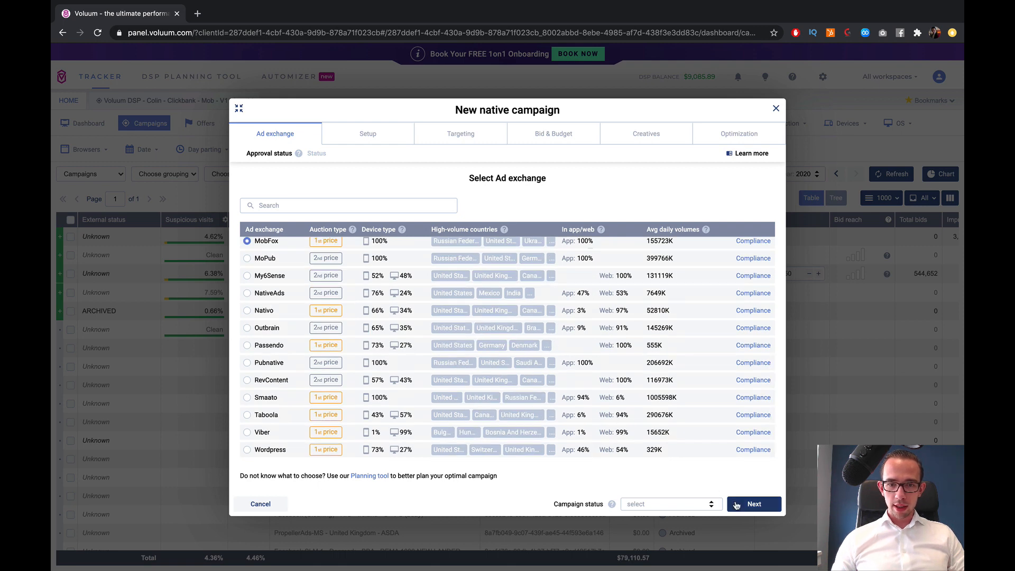
click(659, 504)
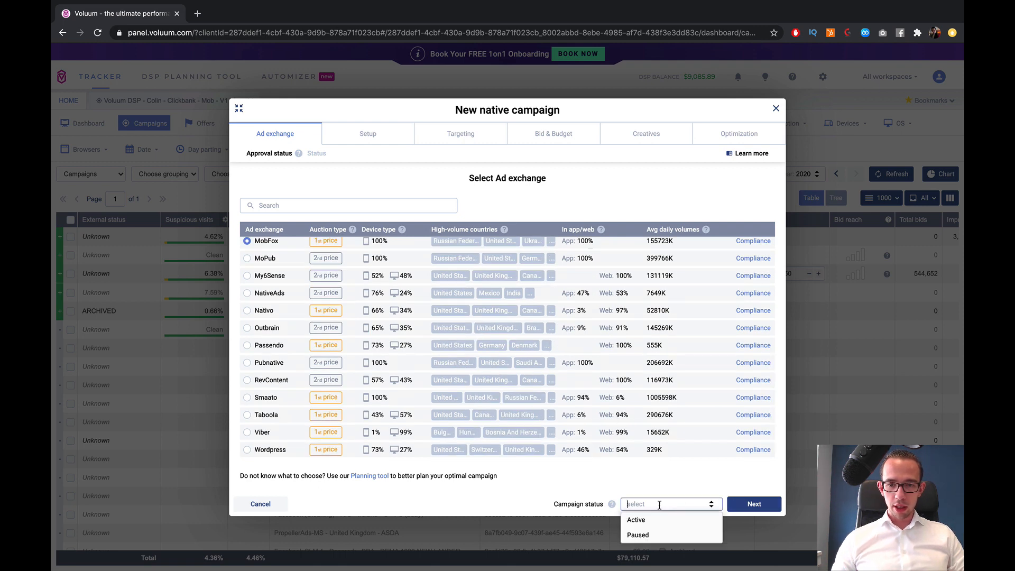
click(660, 521)
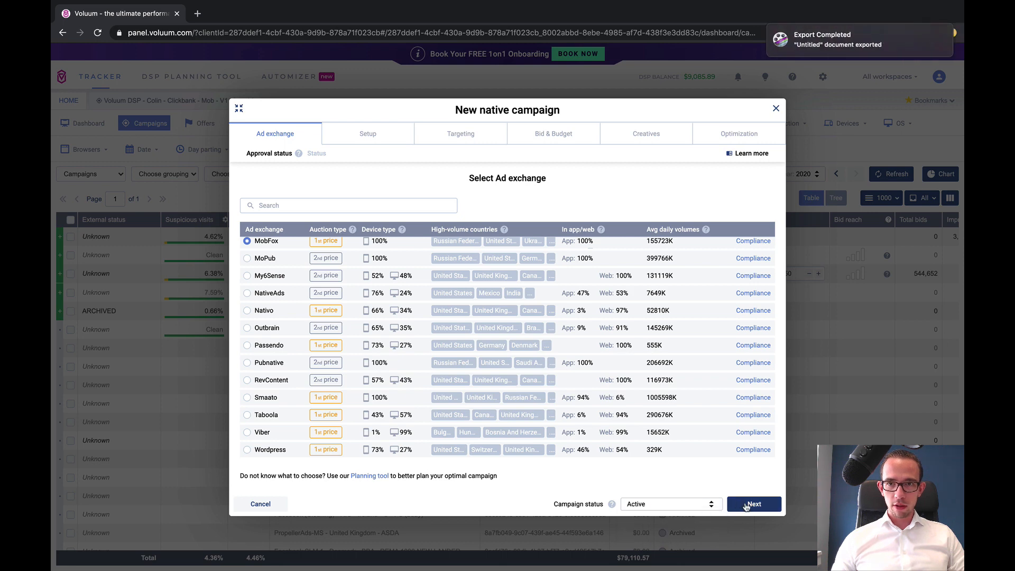
click(746, 507)
- Name the campaign with Voluum DSP, the owner's first name, Mobfox, JINA, Clickbank, Leptoconnect and Deep Optimizaion, separated by hyphens
text(C)
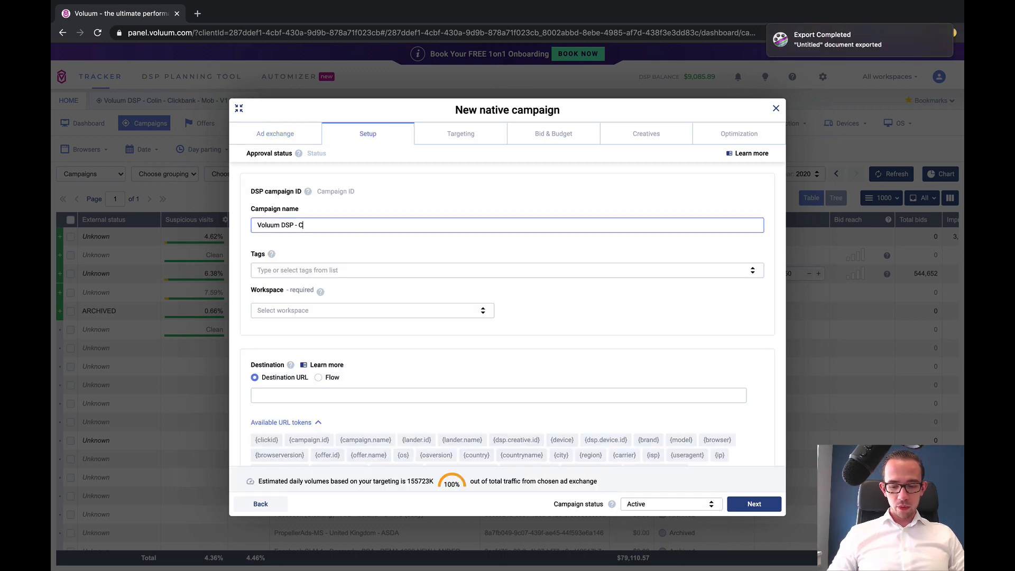
text(olin - Mob)
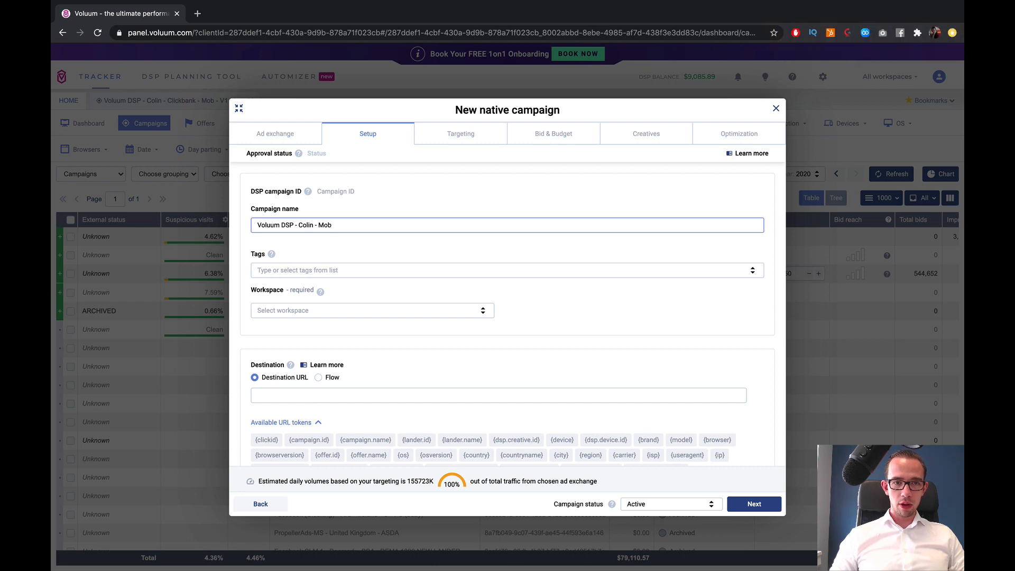
text(fox - JINA -)
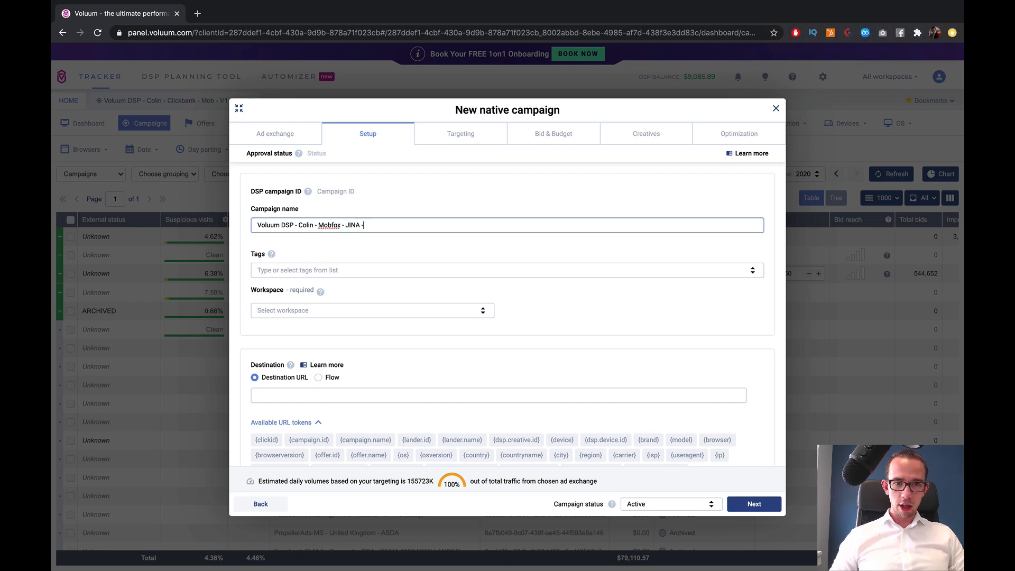
text( Clickbank - Lept)
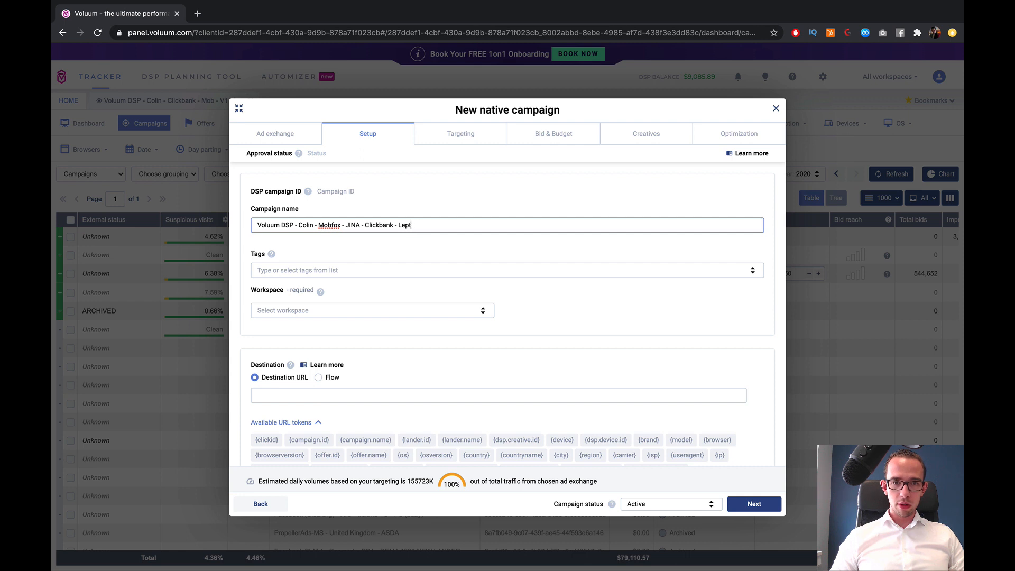
text(oconnect-)
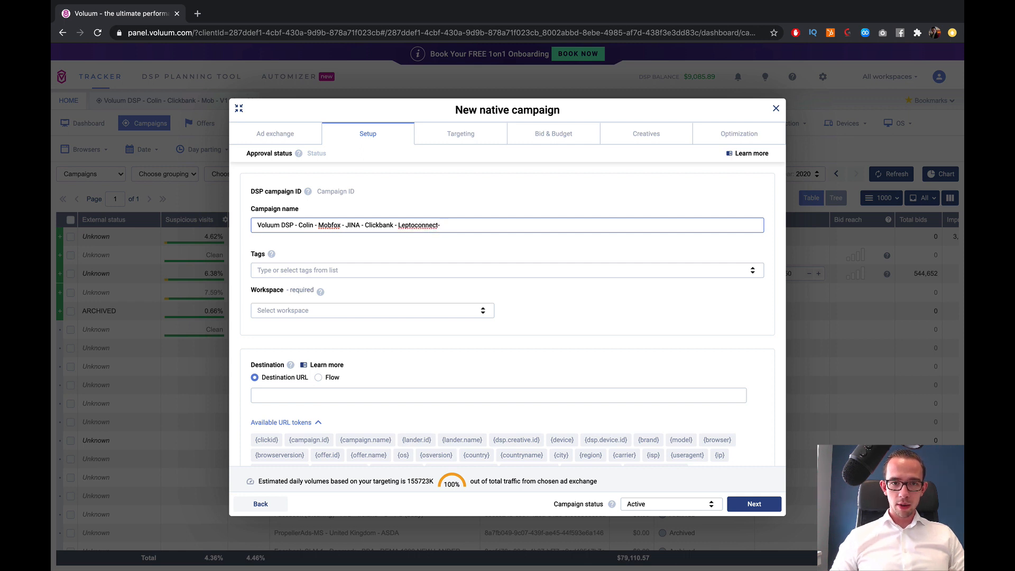
text( ADeep Optimiz)
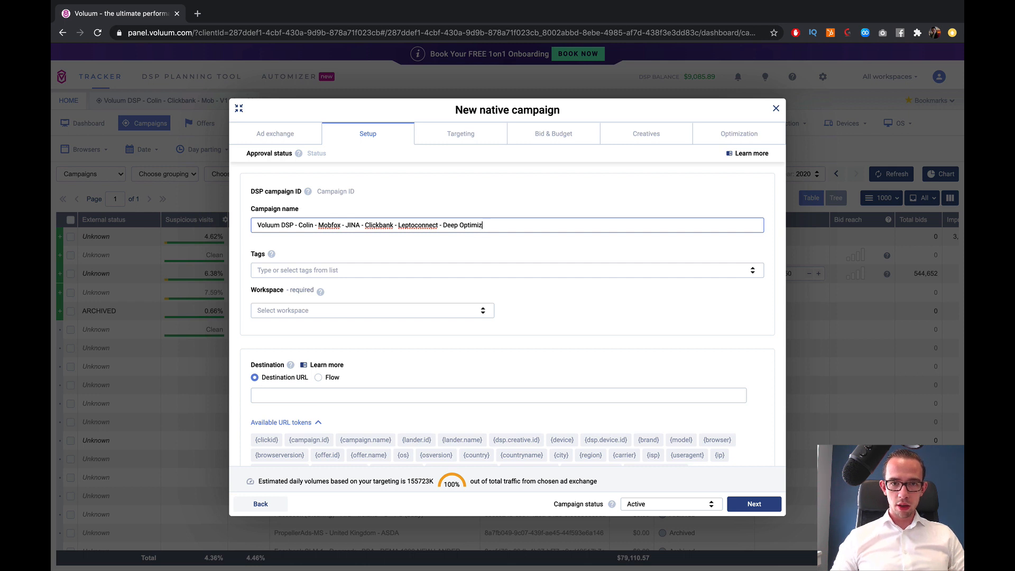
text(aion)
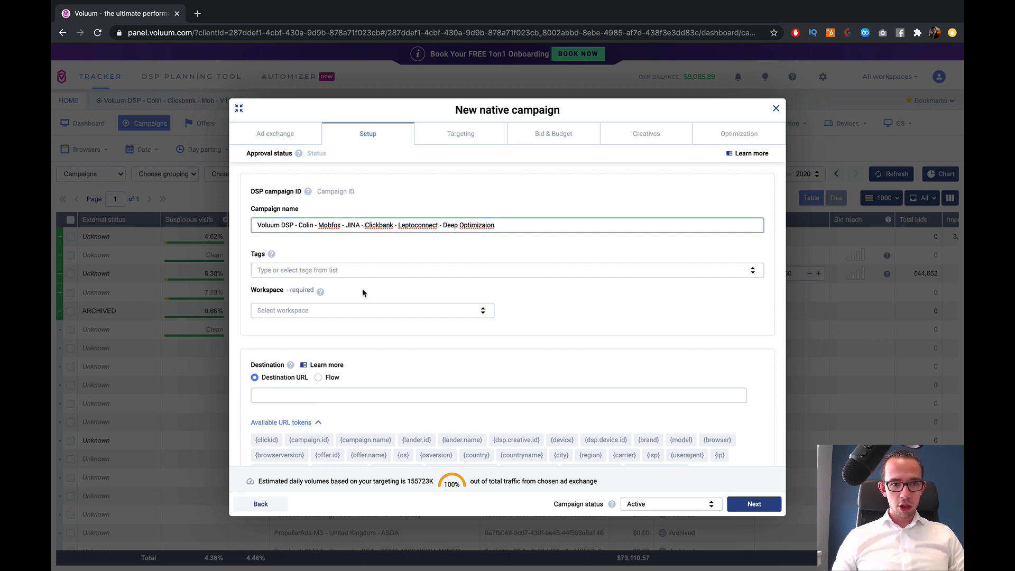
- Set the campaign's destination to a flow and choose the United States - JINA ClickBank flow
click(363, 310)
click(485, 290)
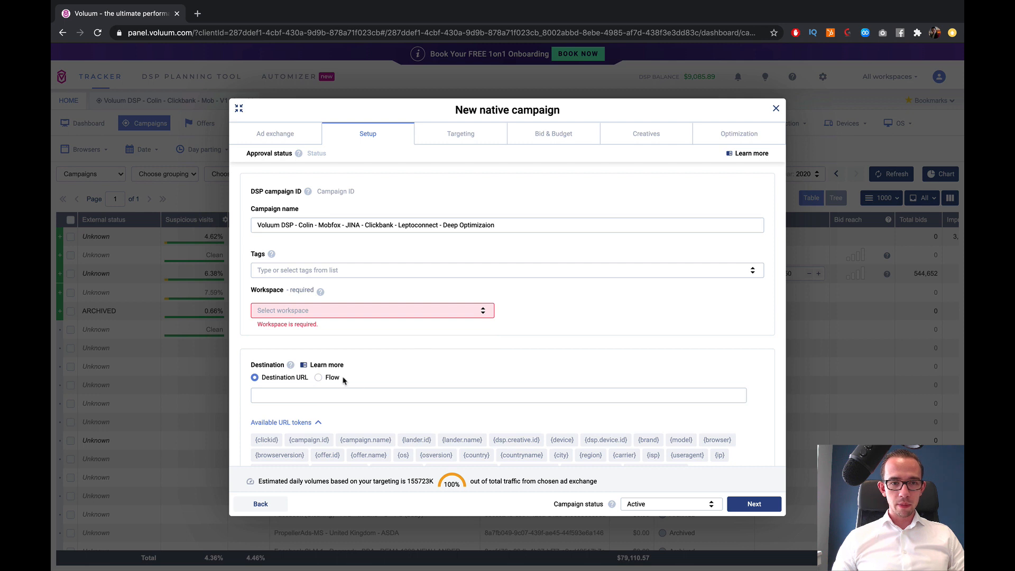
click(335, 379)
click(349, 356)
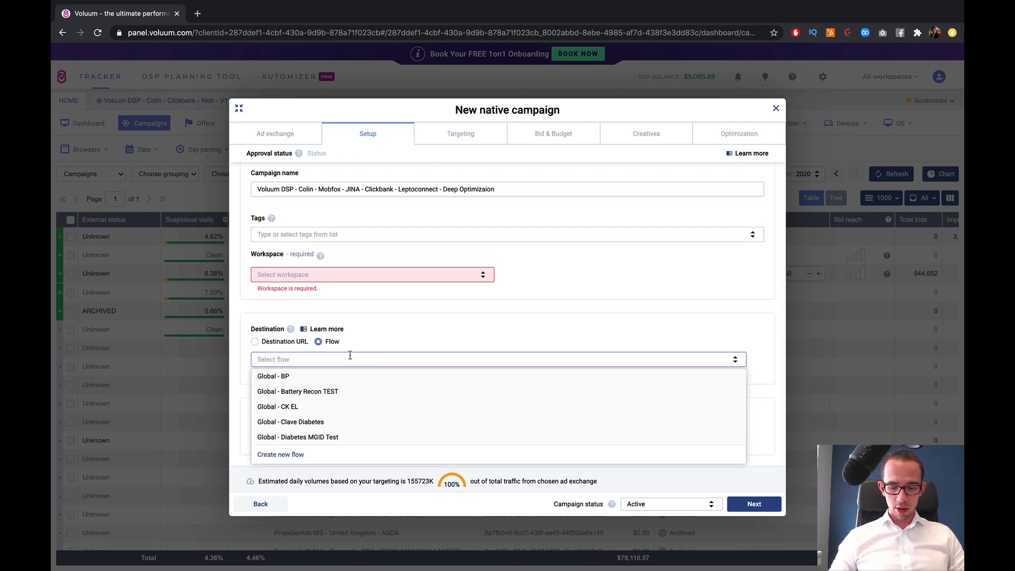
text(jina)
click(322, 377)
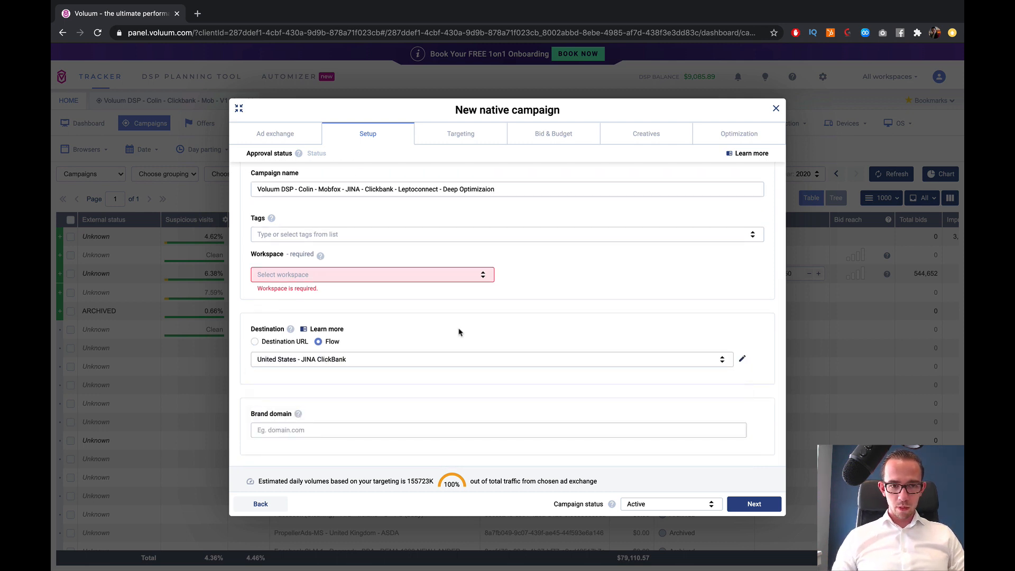
- Assign the campaign to the Initial workspace
click(363, 426)
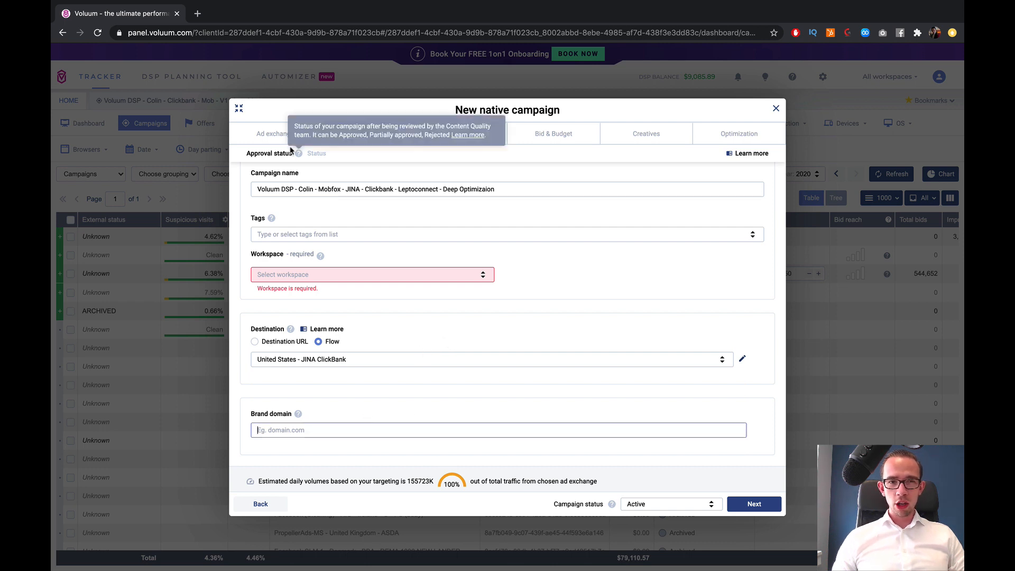
click(366, 275)
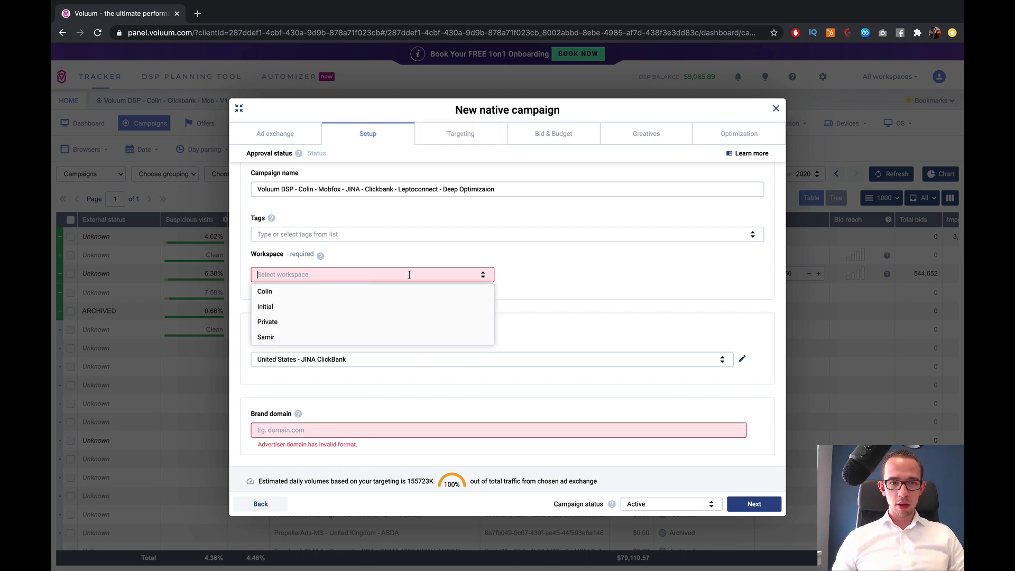
click(325, 309)
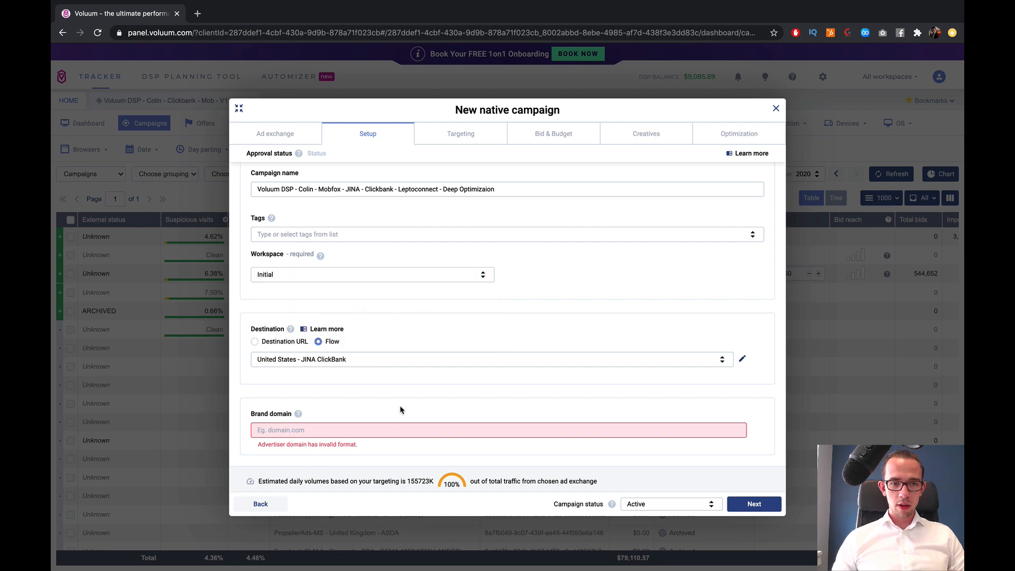
- Enter leptoconnect.com as the campaign's brand domain
click(378, 429)
text(leptocon)
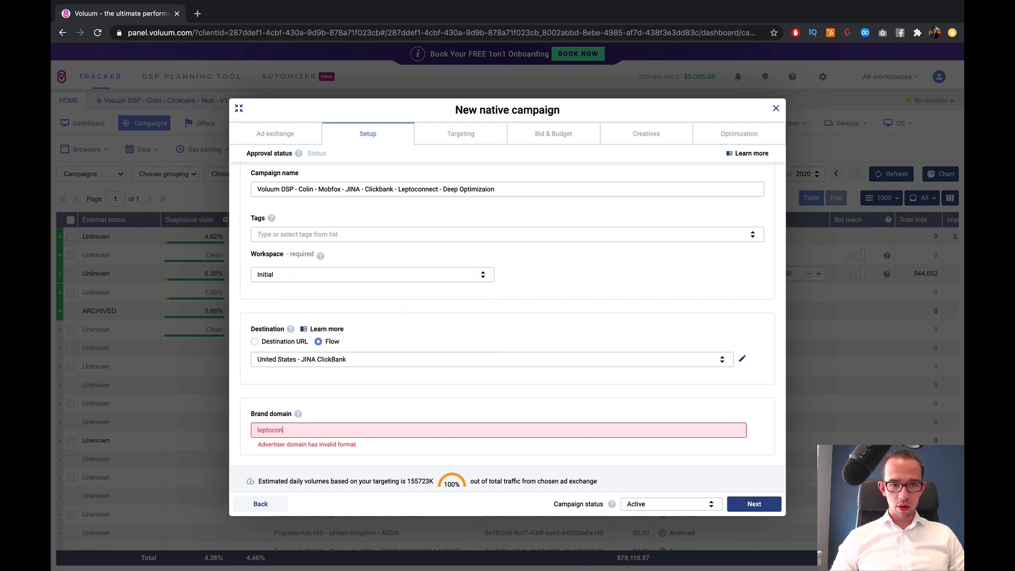
text(nect.com)
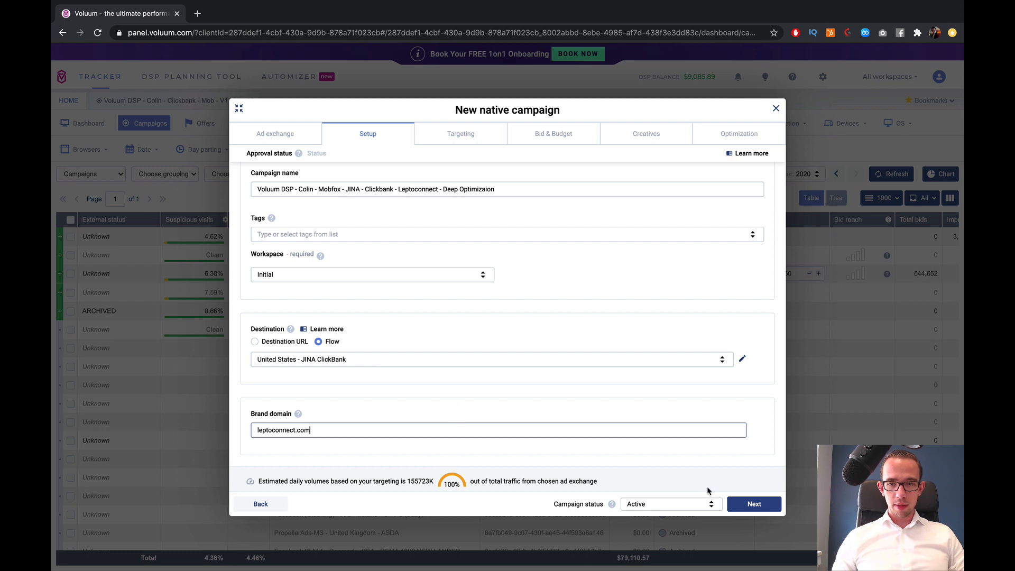
- Continue to the targeting settings, target the United States and exclude tablets so only mobile devices are targeted
click(756, 504)
click(292, 214)
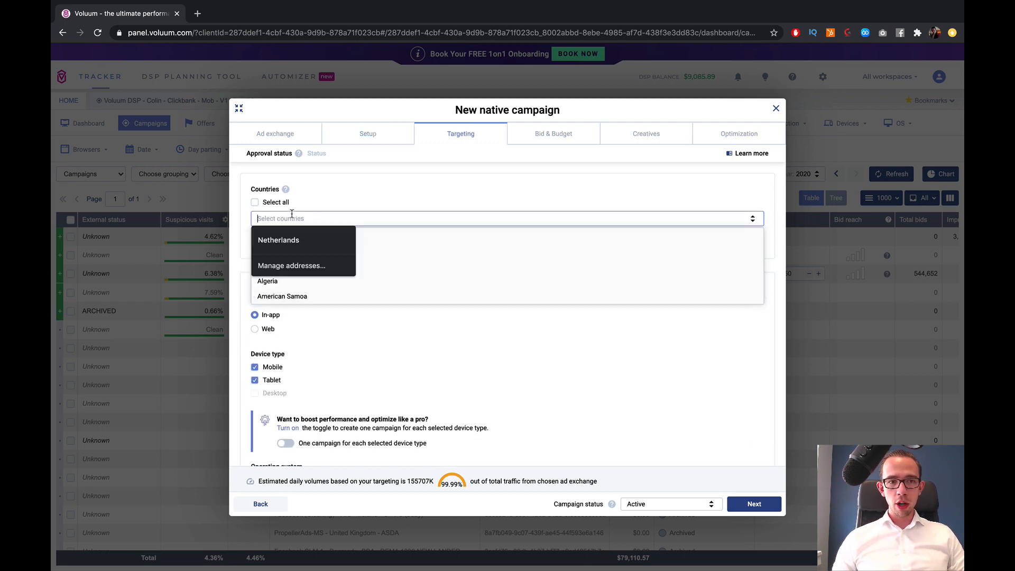
text(united)
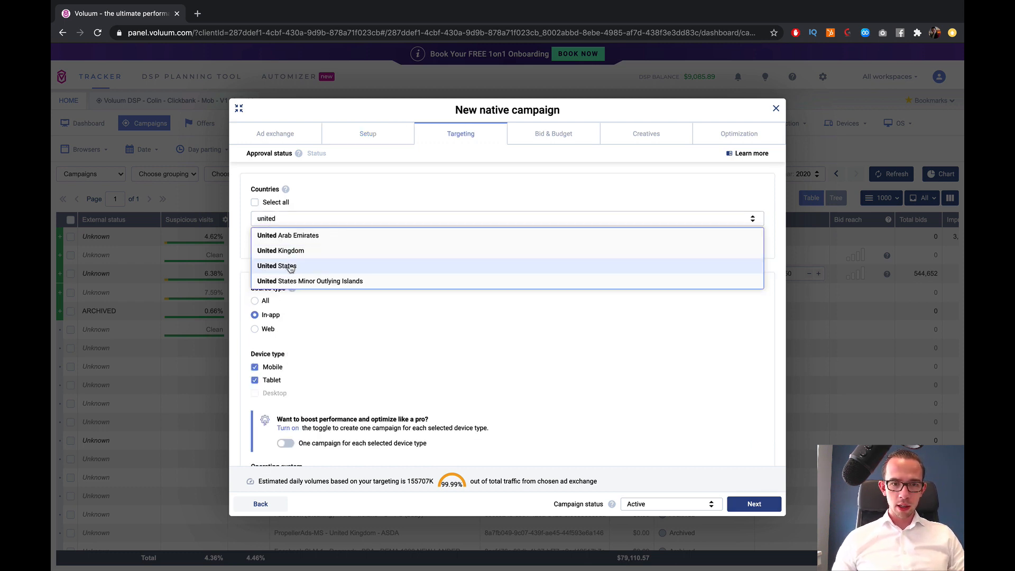
click(292, 266)
scroll(429, 347, down, 1)
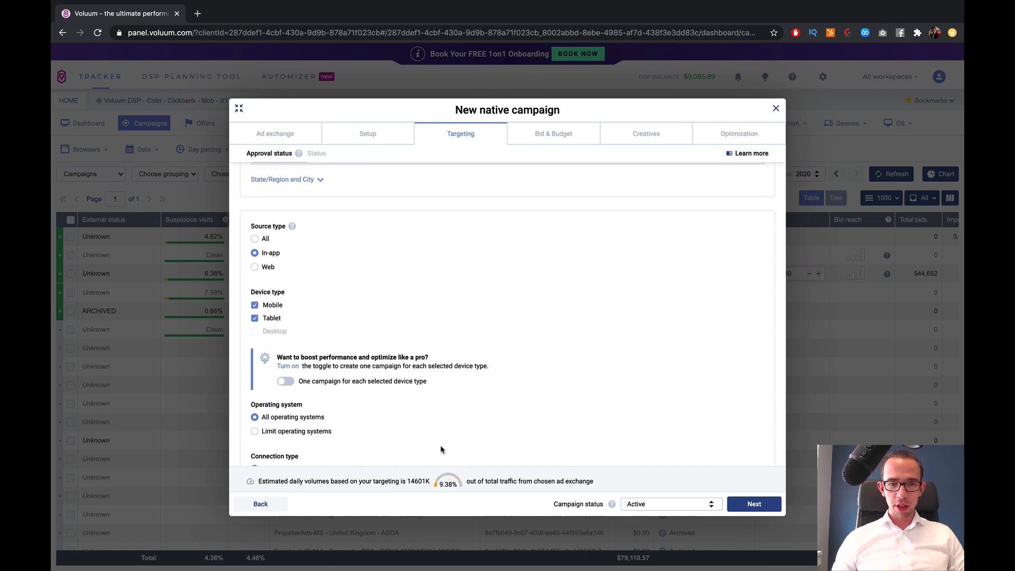
click(267, 319)
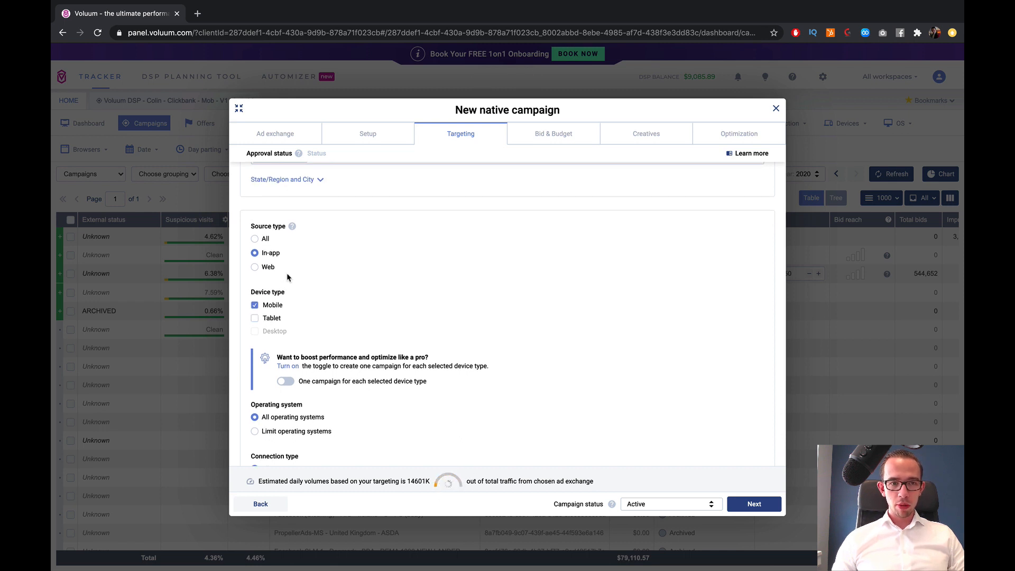
- Look through the operating system, connection type and advanced targeting options, including the white/black lists
scroll(433, 383, down, 1)
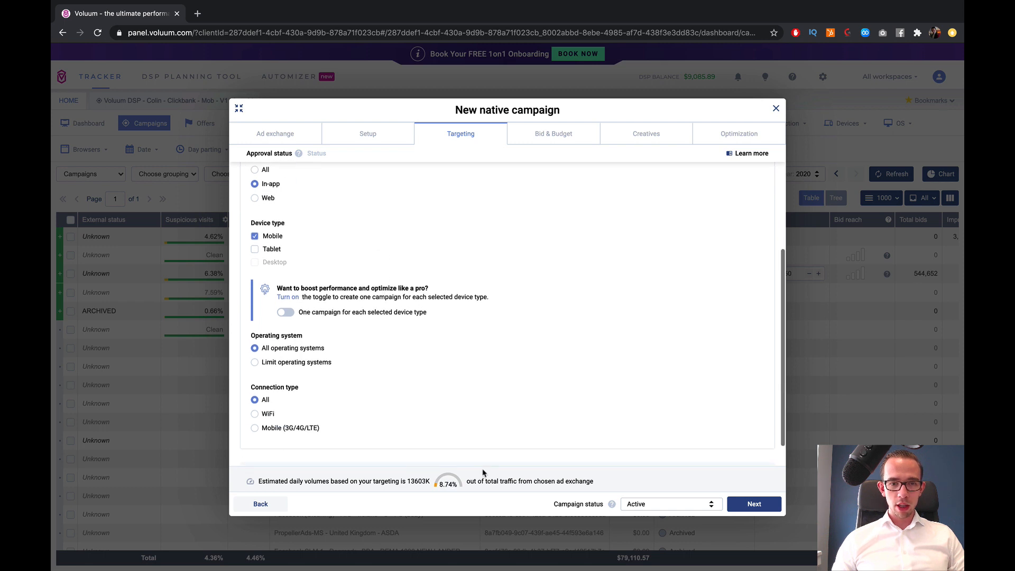
scroll(285, 413, down, 1)
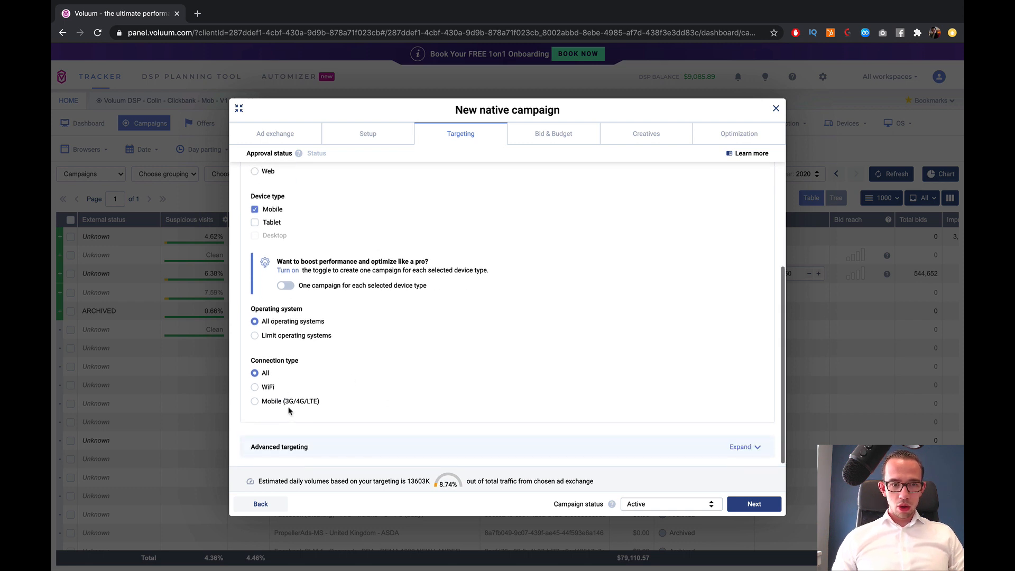
click(750, 451)
scroll(581, 395, down, 3)
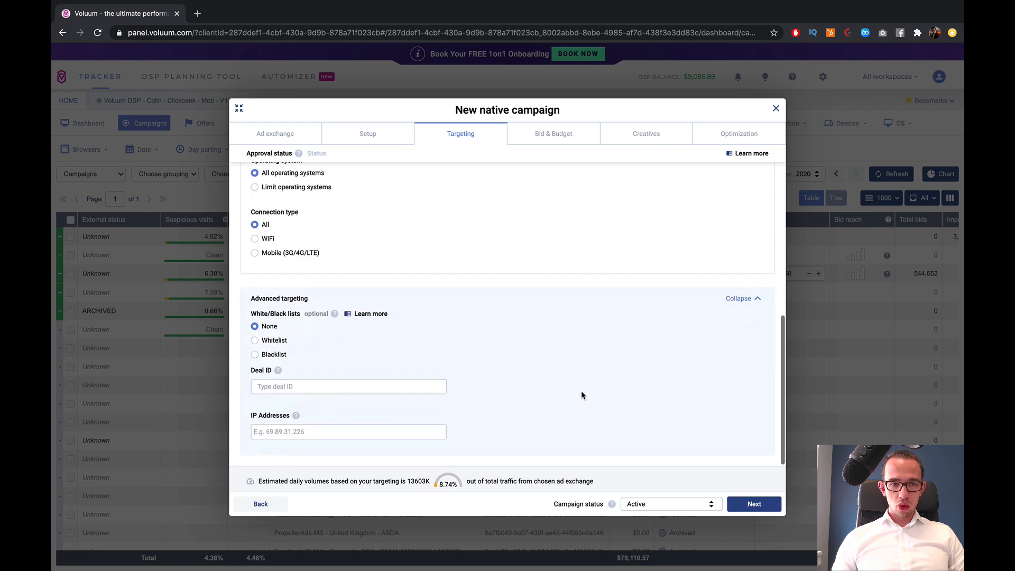
scroll(581, 396, up, 5)
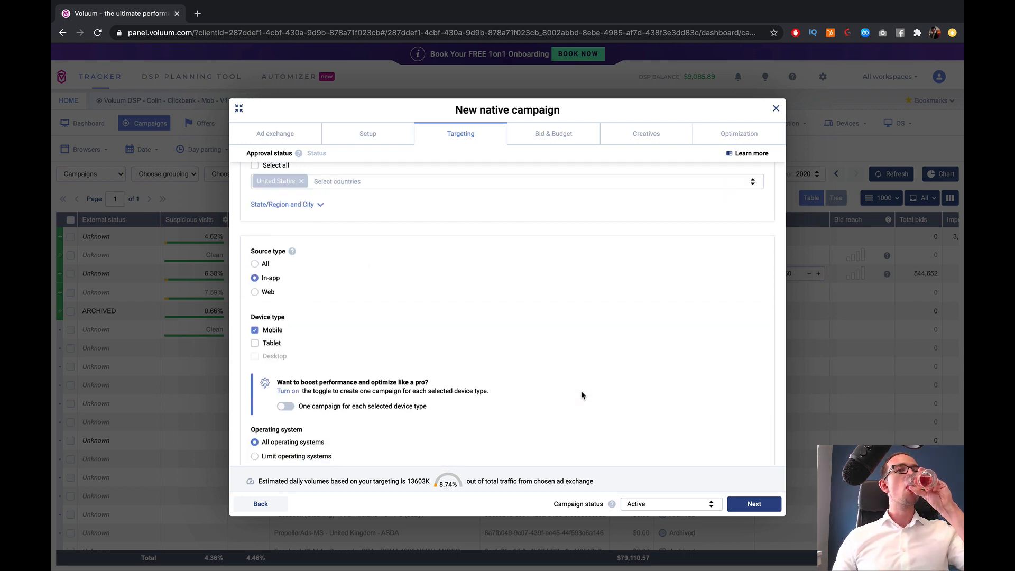
- Go back to the campaign setup and change the brand domain to healthyzone.com
click(353, 141)
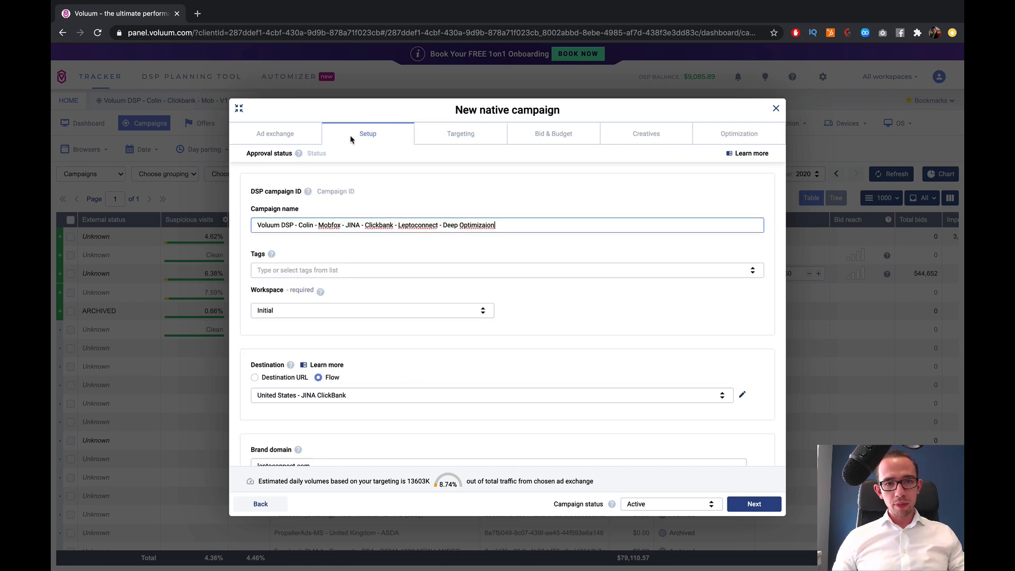
scroll(328, 392, down, 1)
triple_click(318, 428)
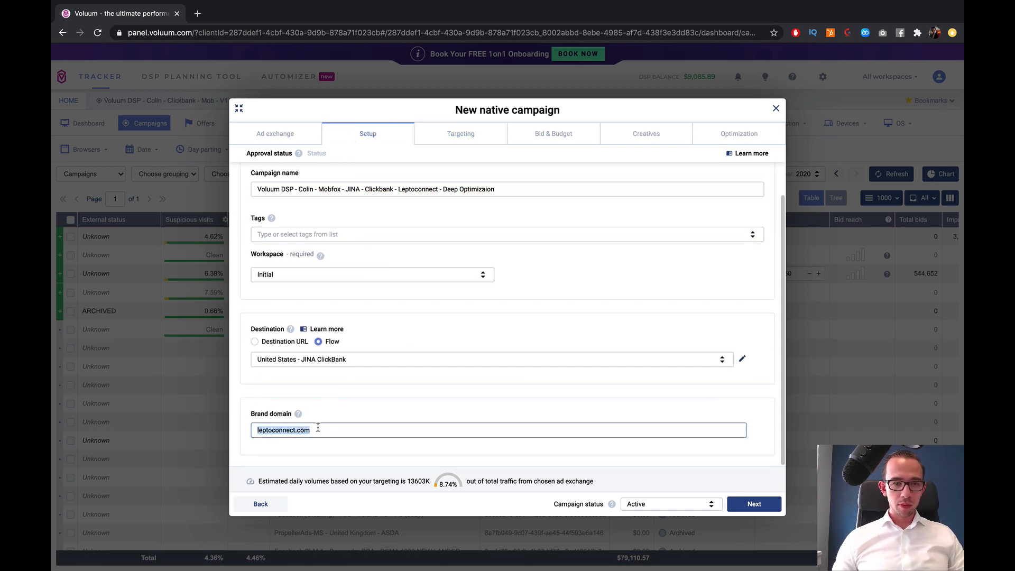
text(healthyz)
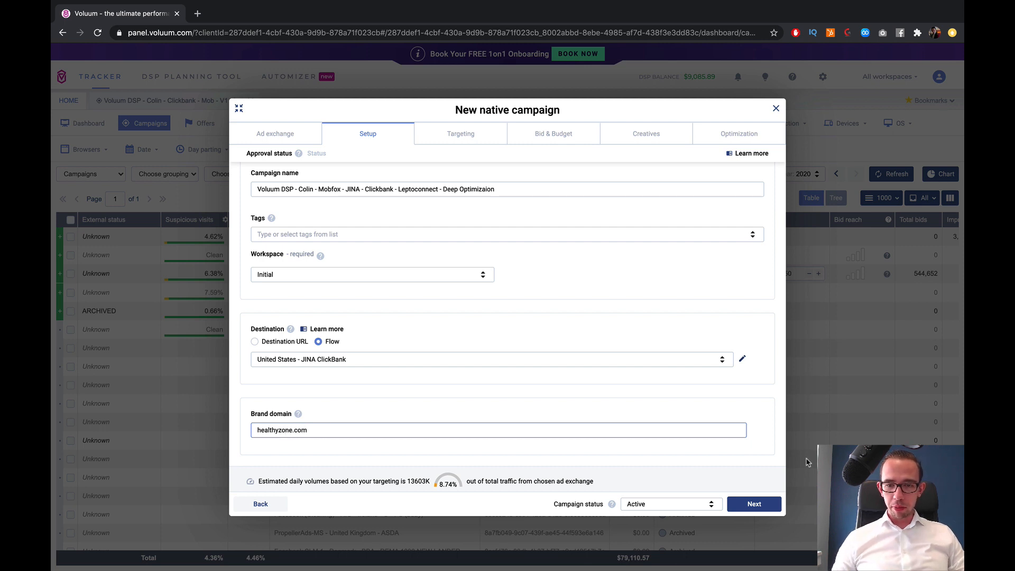
- Return to the targeting settings, check the advanced options and continue to the bid and budget settings
click(754, 503)
scroll(510, 369, down, 3)
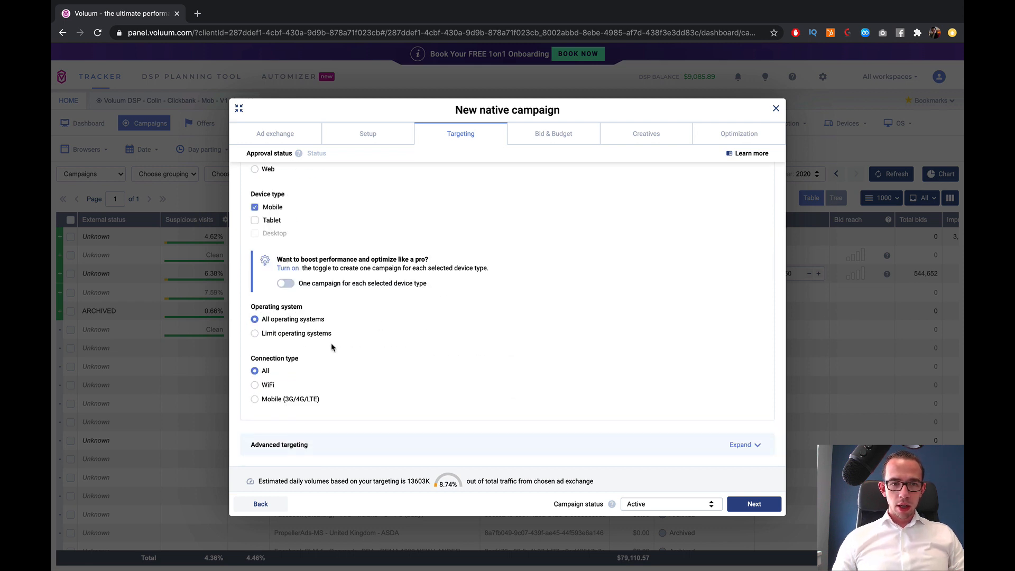
click(740, 445)
scroll(592, 422, down, 2)
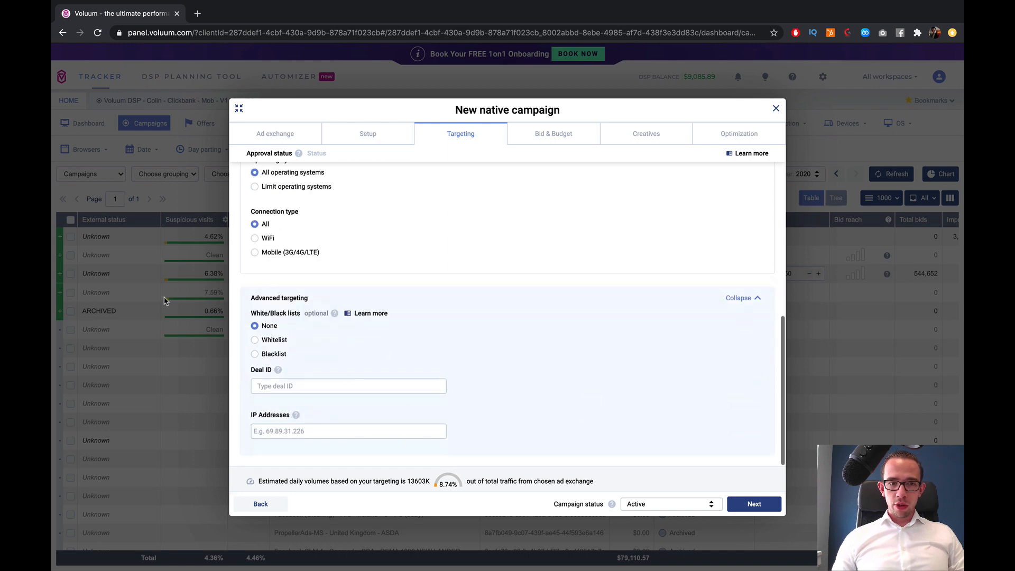
scroll(497, 284, up, 10)
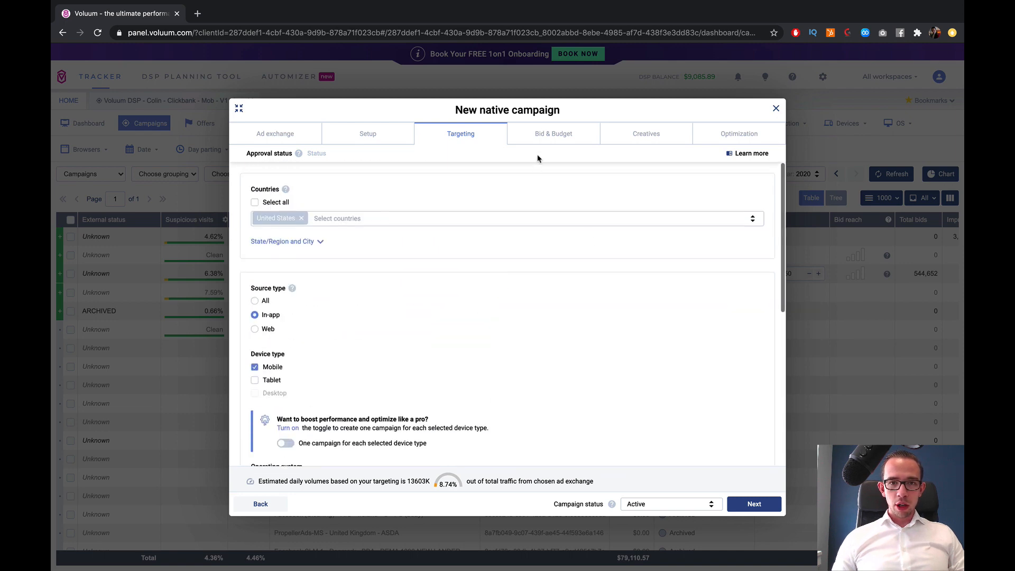
click(771, 503)
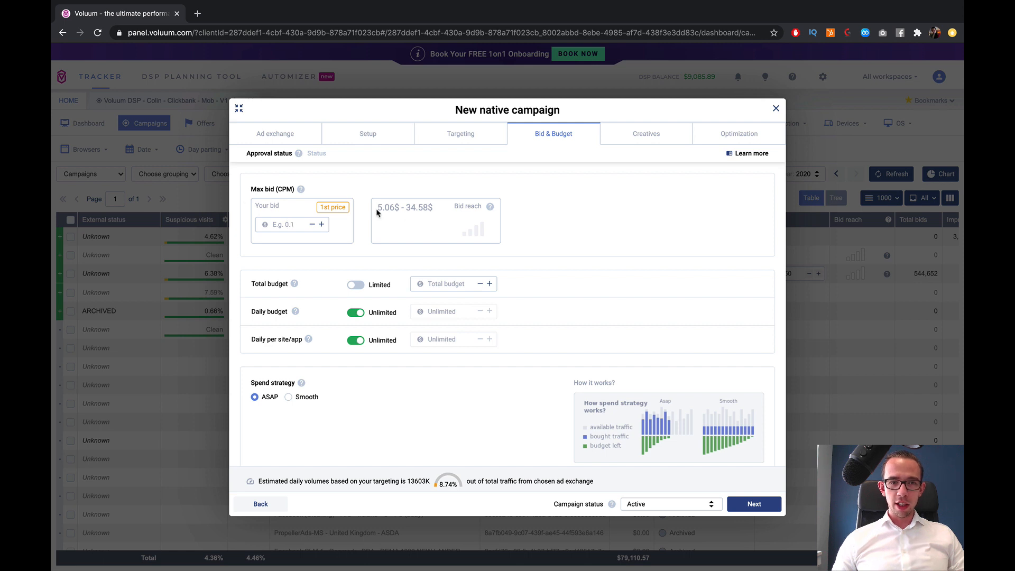
- Check the suggested bid range and recommended bid, and set the max CPM bid to 6.641
drag(376, 212, 435, 211)
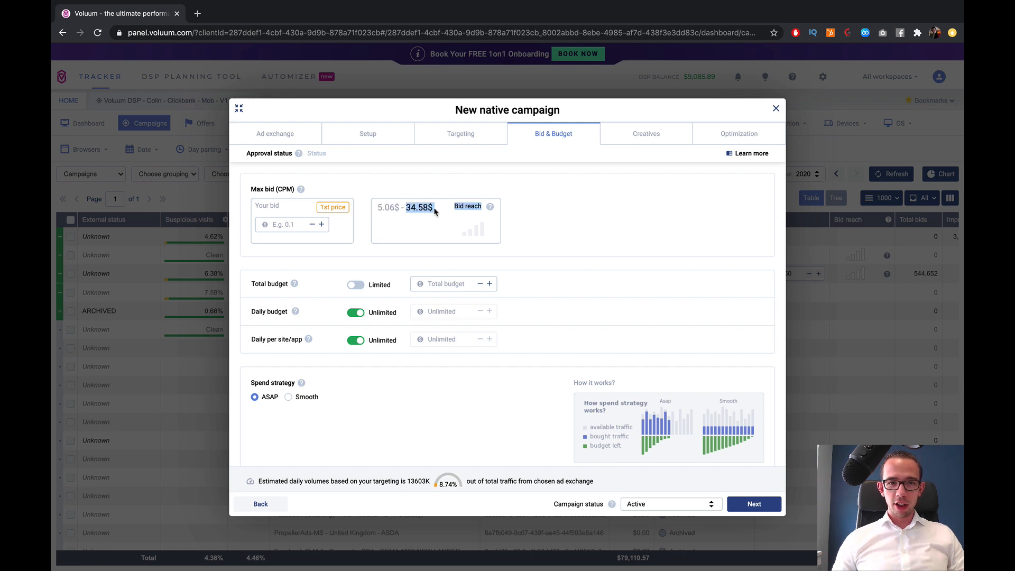
click(435, 211)
click(283, 223)
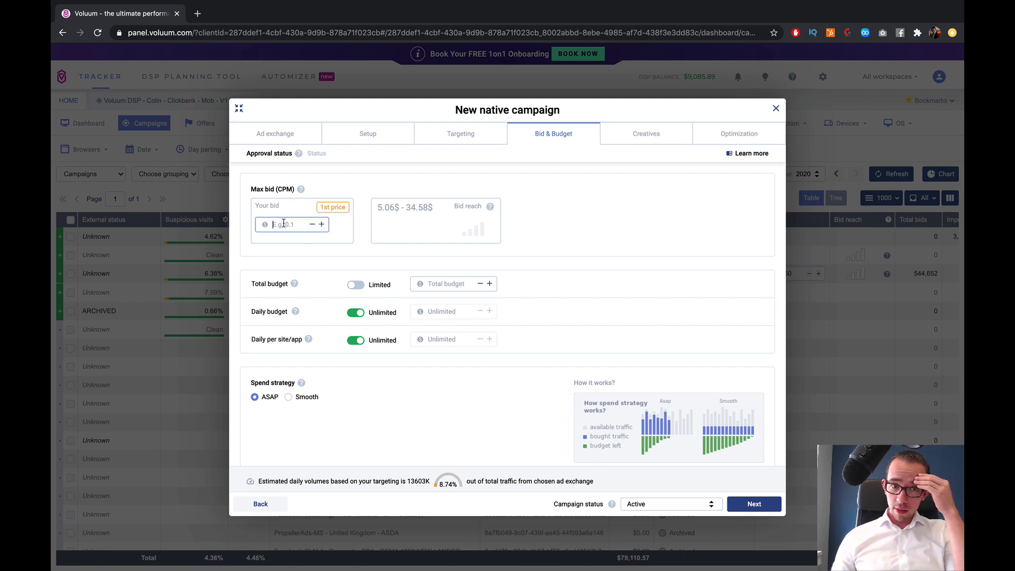
mouse_move(478, 234)
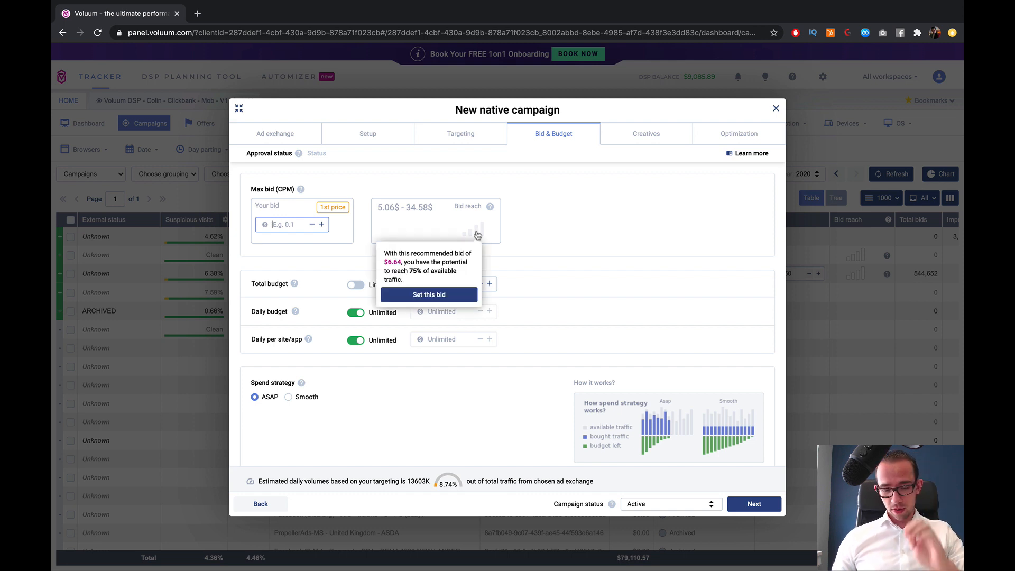
text(6)
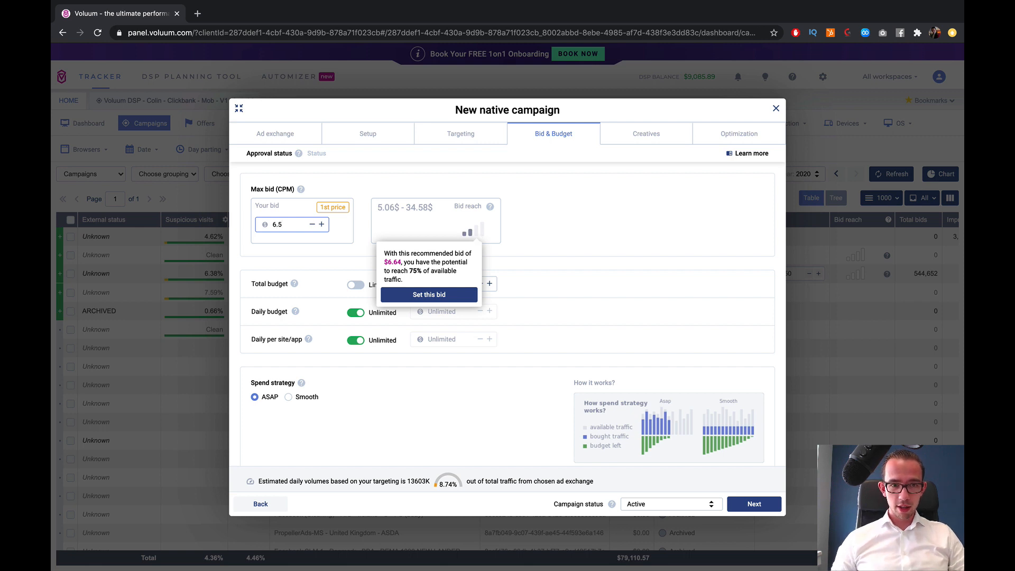
text(.641)
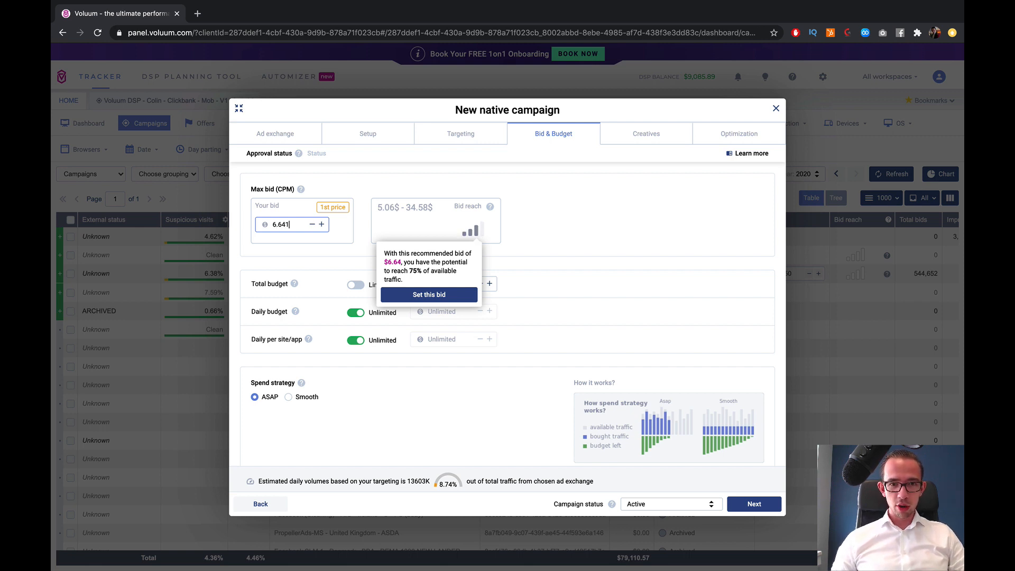
- Leave the total budget unlimited and limit the daily budget to 500
click(355, 312)
click(355, 285)
click(432, 312)
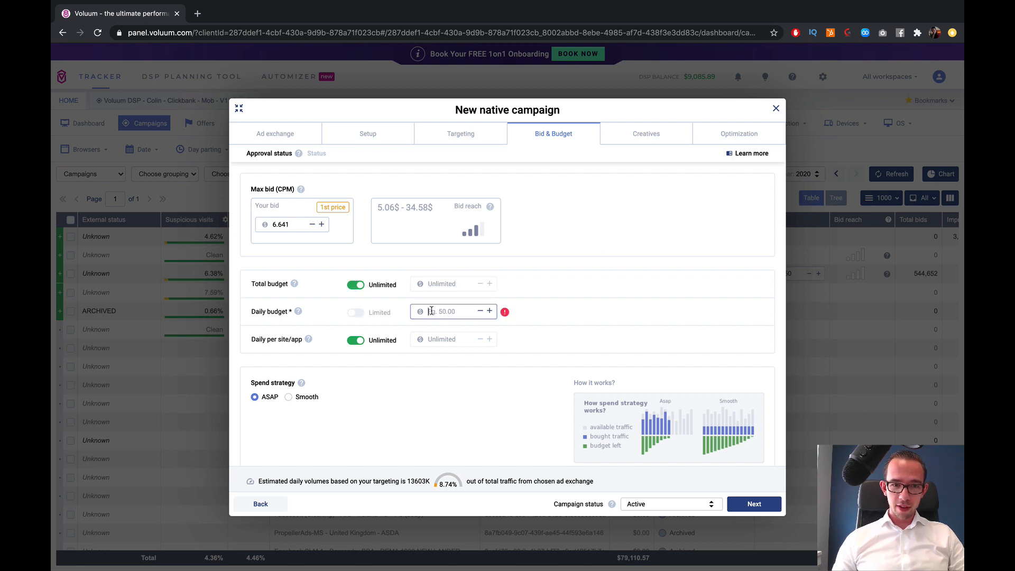
text(500)
click(578, 285)
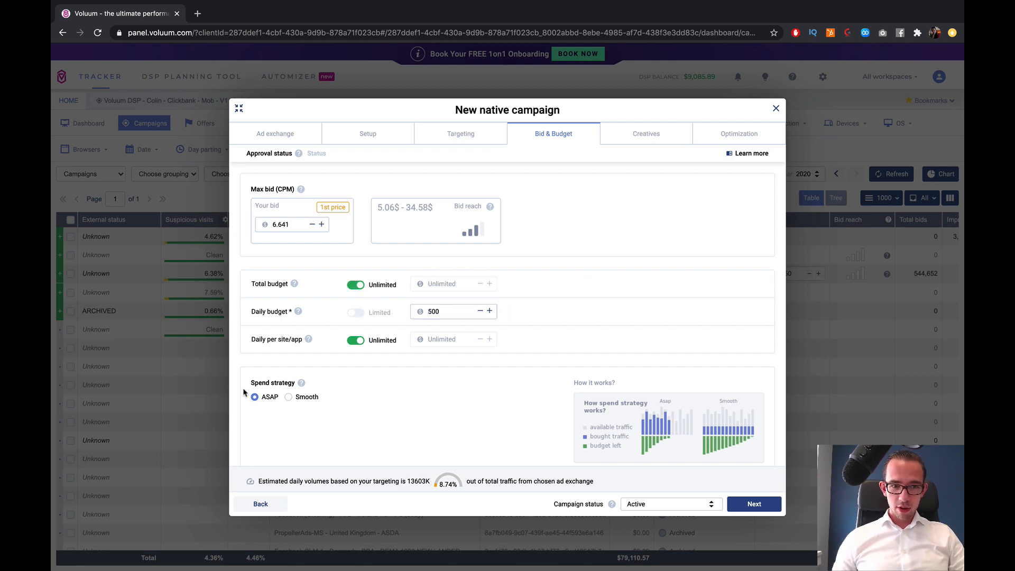
- Set the spend strategy to Smooth and continue to the creatives settings
click(311, 399)
scroll(596, 333, down, 1)
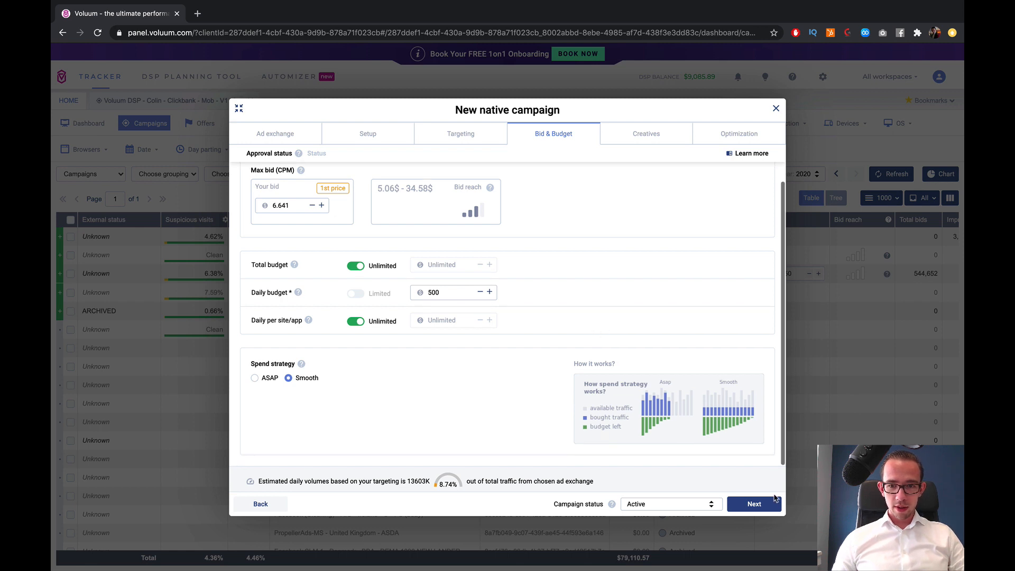
click(773, 499)
- Open the main image upload and preview the JINA Lander, lotus flower logo and lemon images in Downloads
click(267, 194)
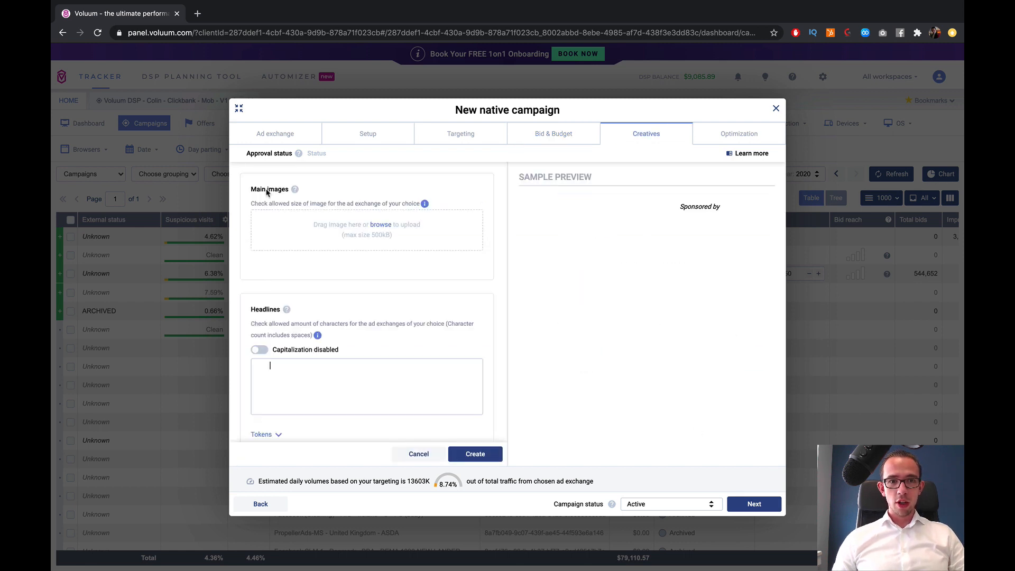
click(388, 226)
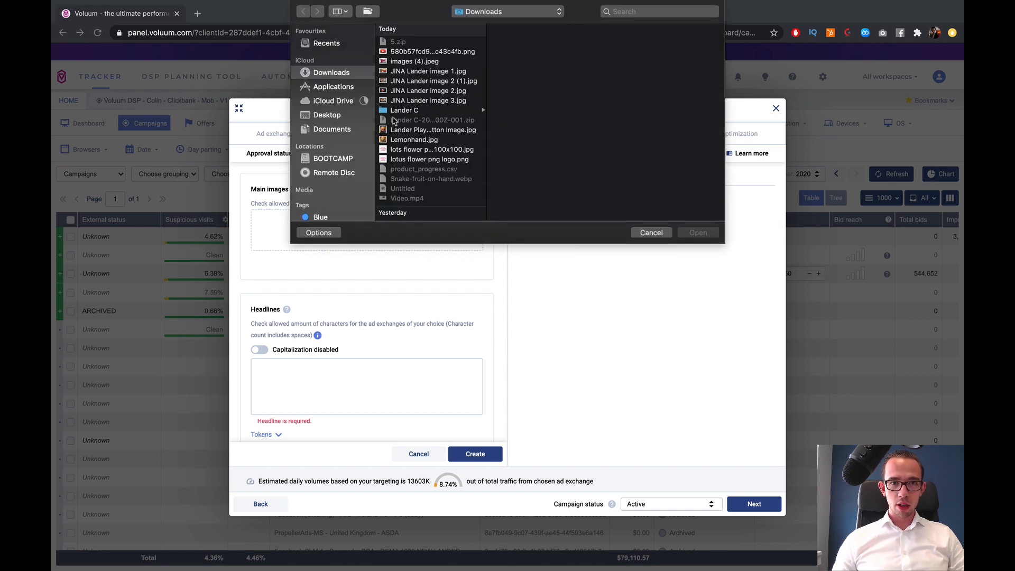
click(417, 72)
click(416, 82)
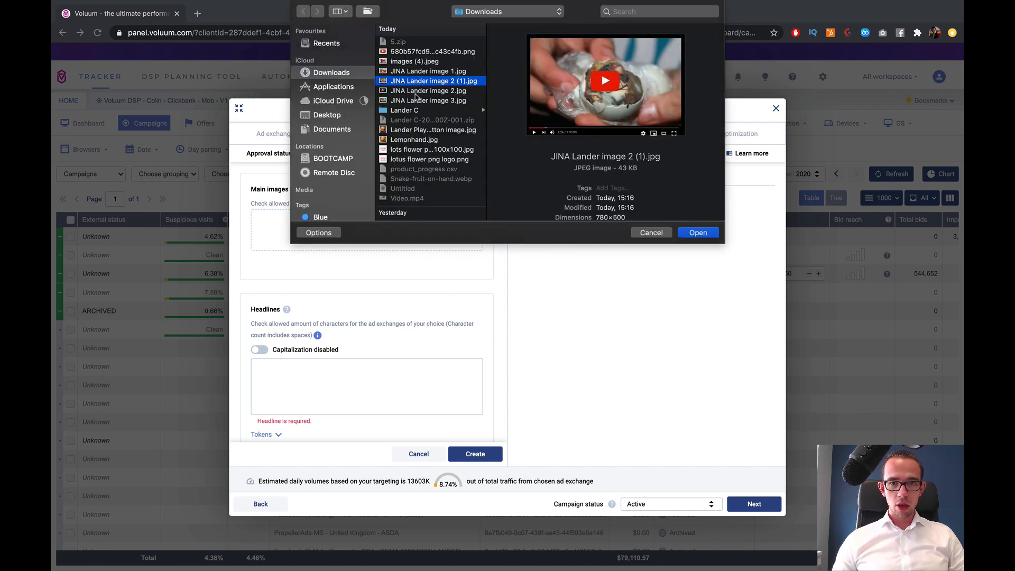
click(415, 92)
click(415, 103)
click(423, 150)
click(423, 159)
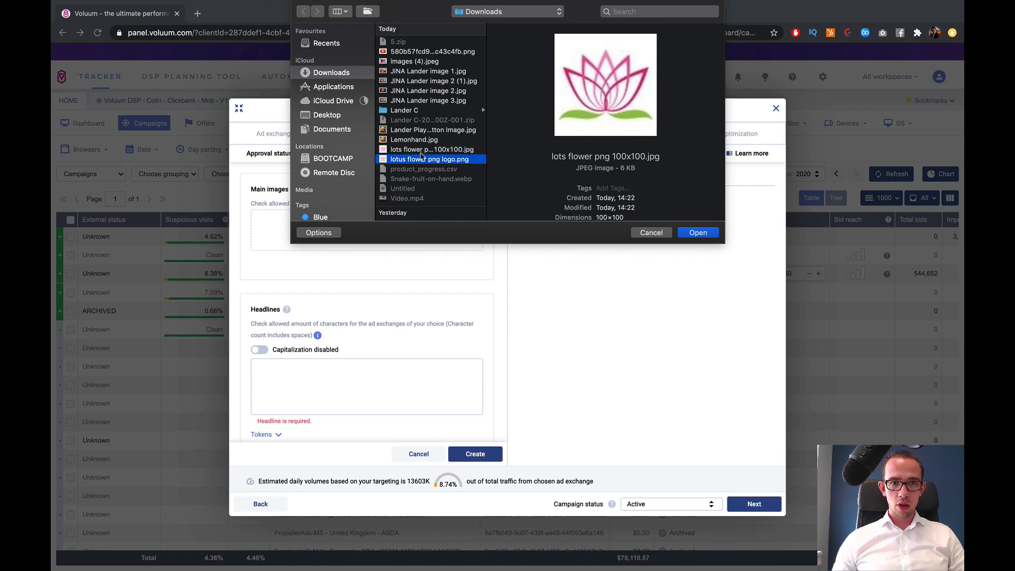
click(420, 139)
click(419, 130)
- Find Nutra Ads 2.jpg in Downloads and upload it as a main image
scroll(419, 135, down, 5)
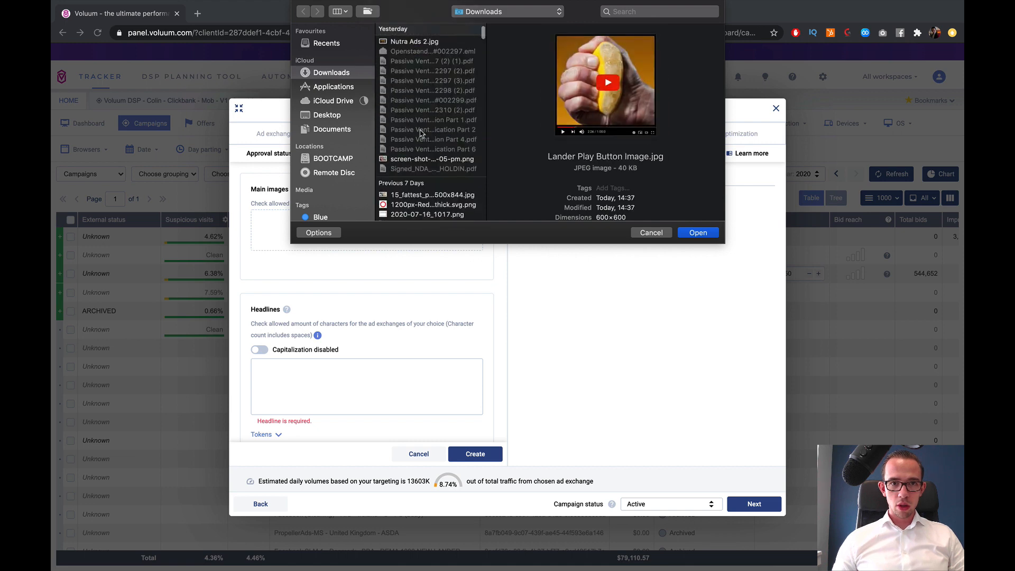
scroll(421, 134, down, 2)
scroll(421, 135, up, 6)
click(417, 96)
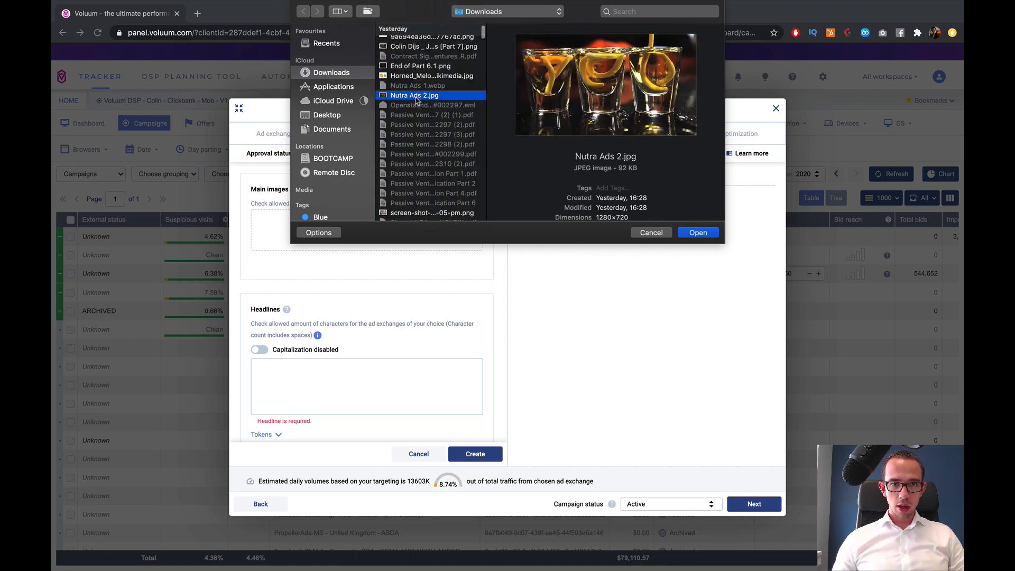
scroll(418, 106, down, 2)
scroll(422, 111, up, 6)
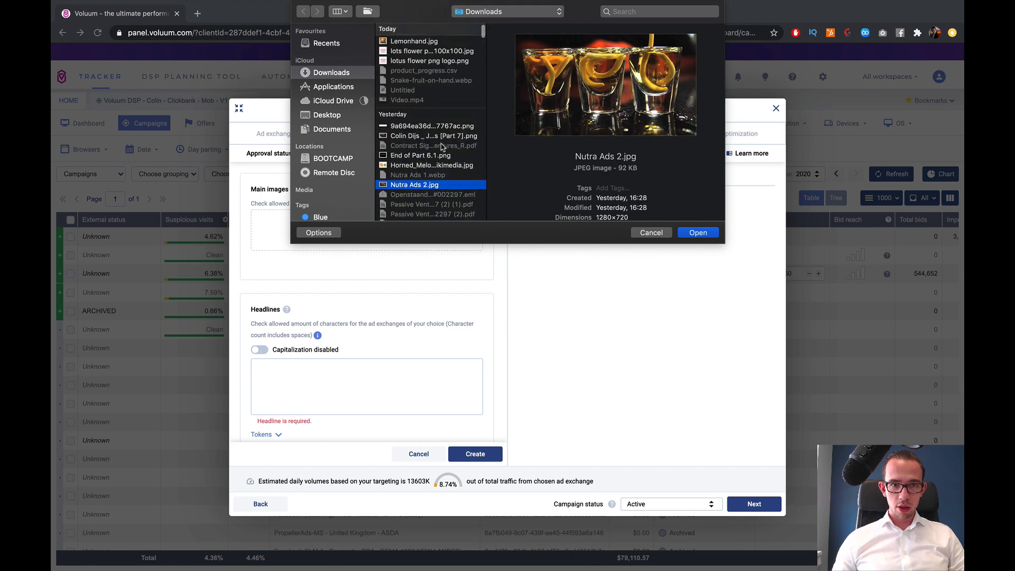
click(698, 233)
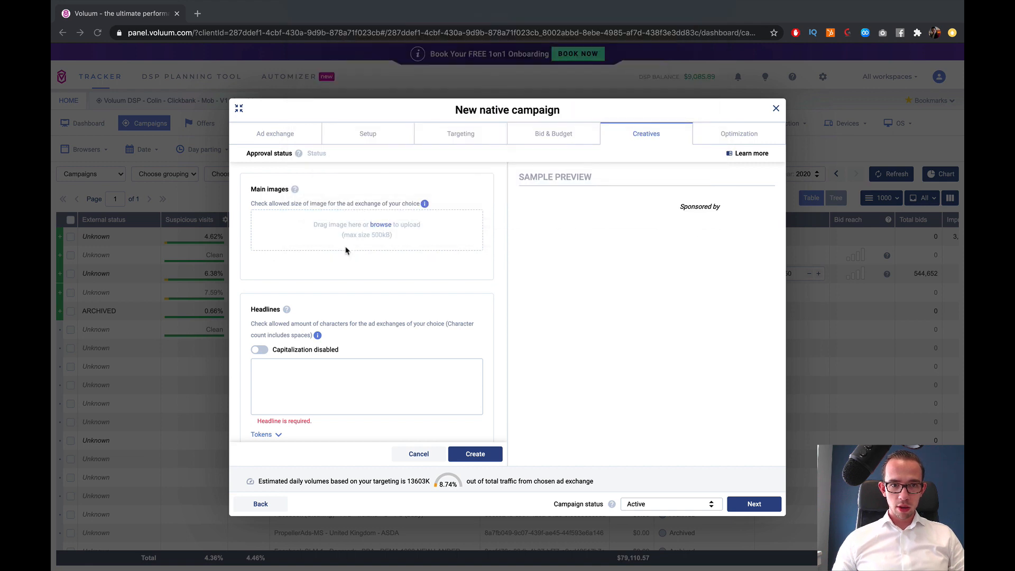
- Browse Downloads for more main images, previewing the files from Horned_Melon_Wikimedia.jpg to download.jpeg
click(381, 226)
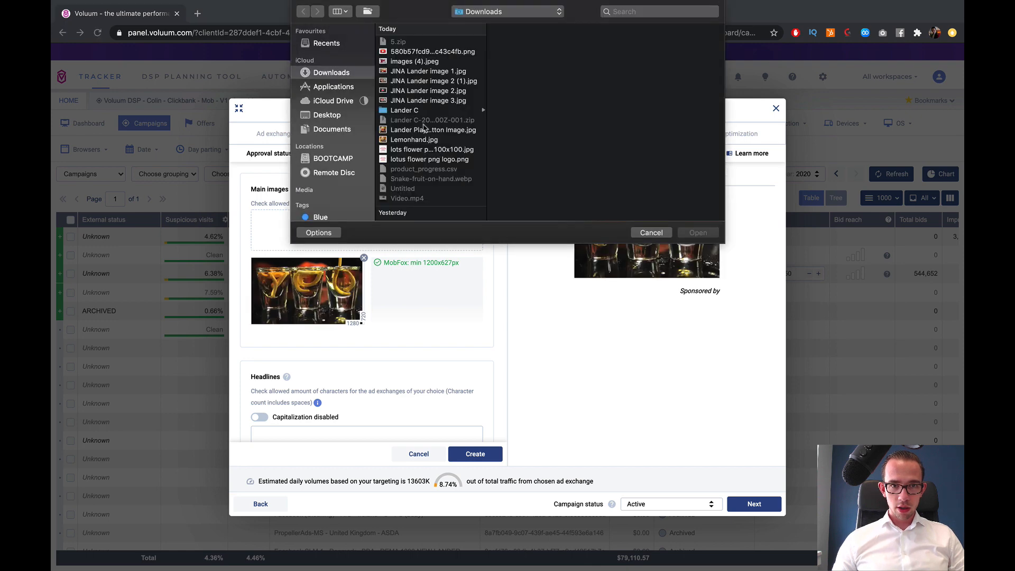
scroll(423, 127, down, 5)
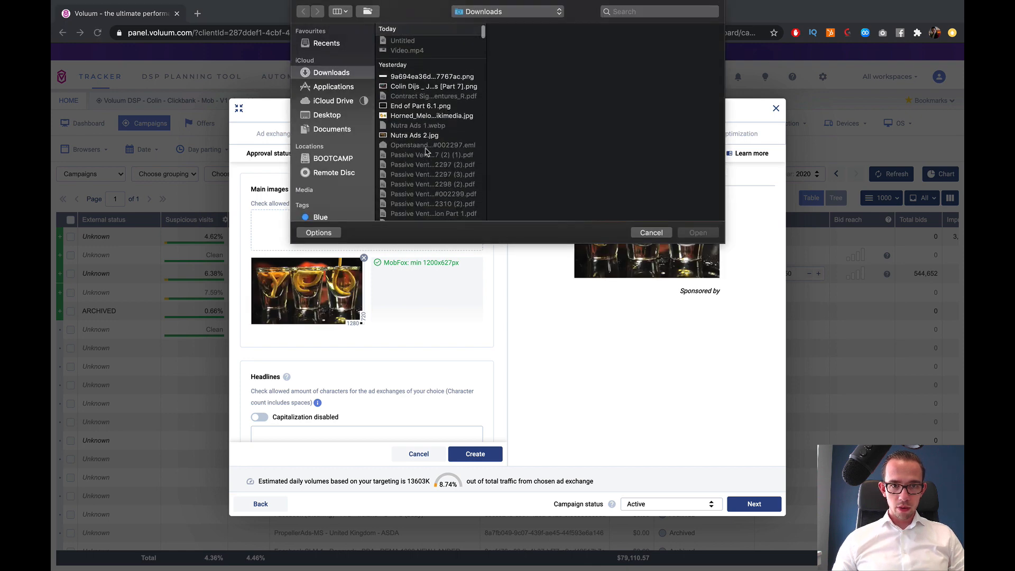
click(427, 117)
scroll(429, 130, down, 5)
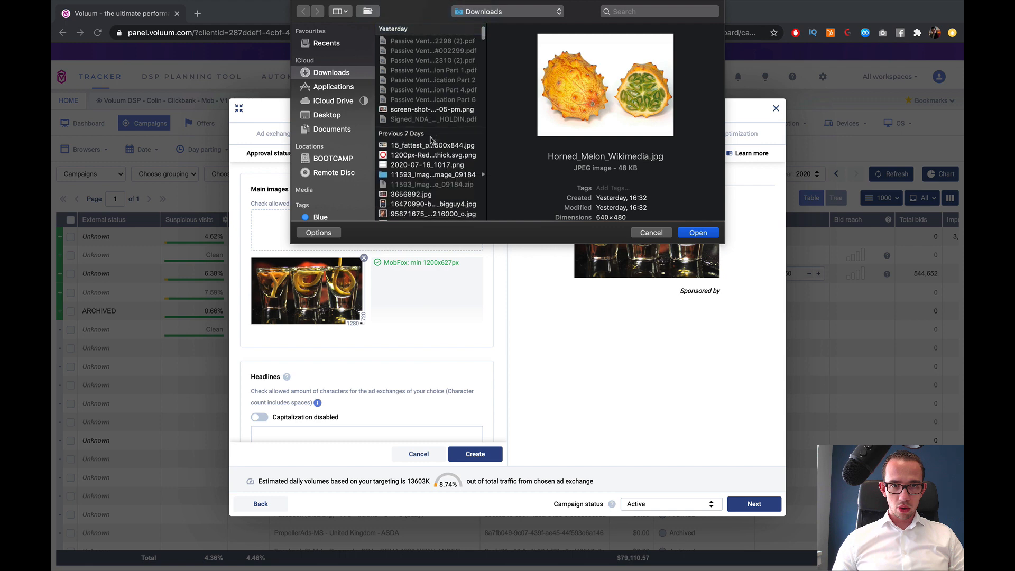
scroll(431, 153, down, 3)
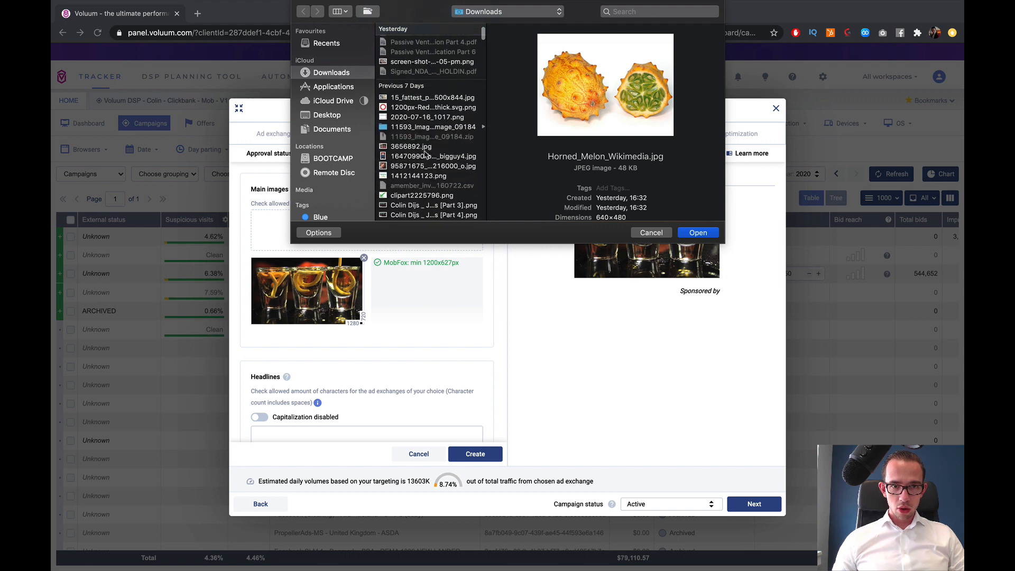
click(425, 148)
click(420, 156)
click(420, 166)
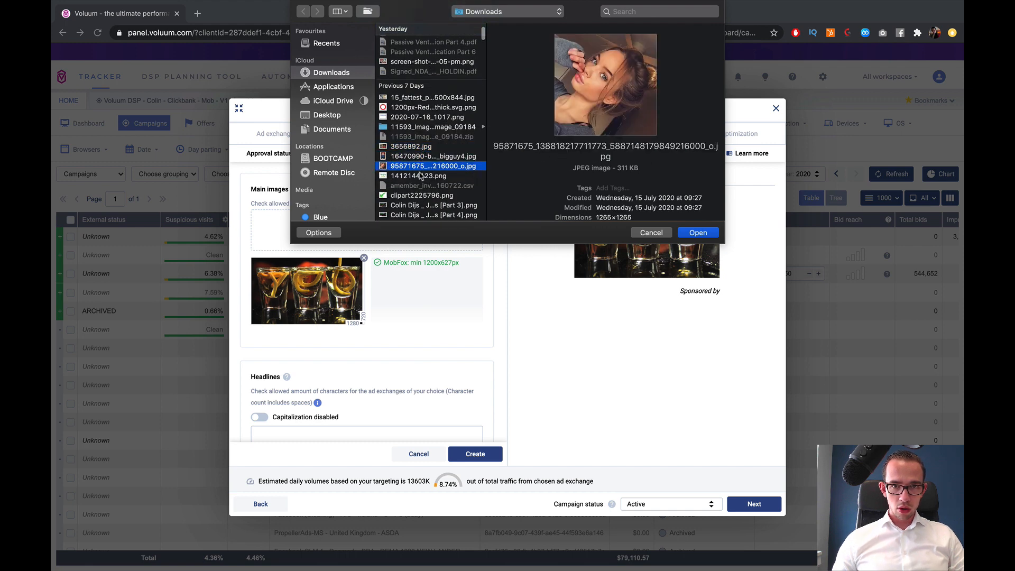
click(420, 176)
scroll(421, 148, down, 4)
click(420, 128)
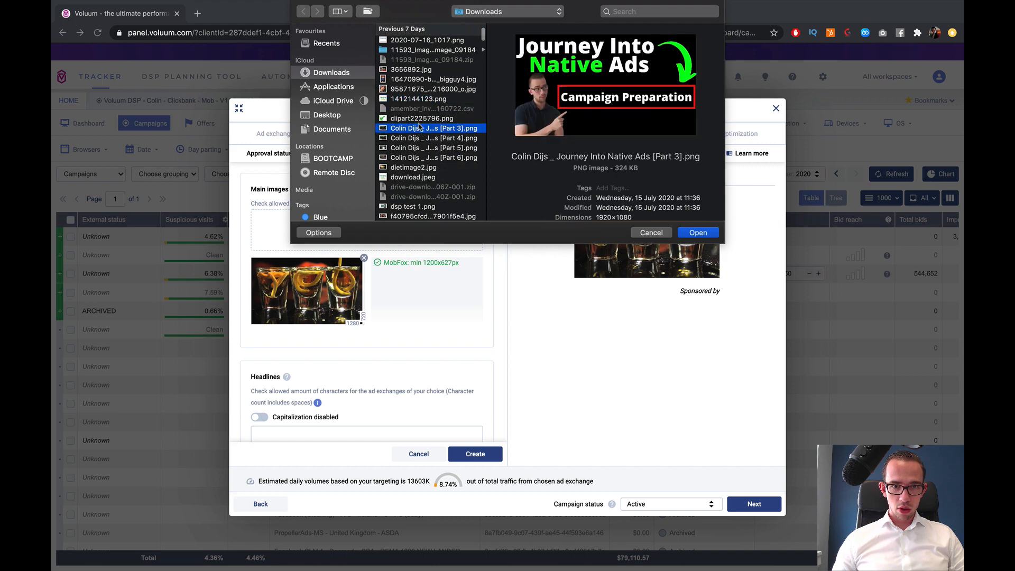
click(415, 167)
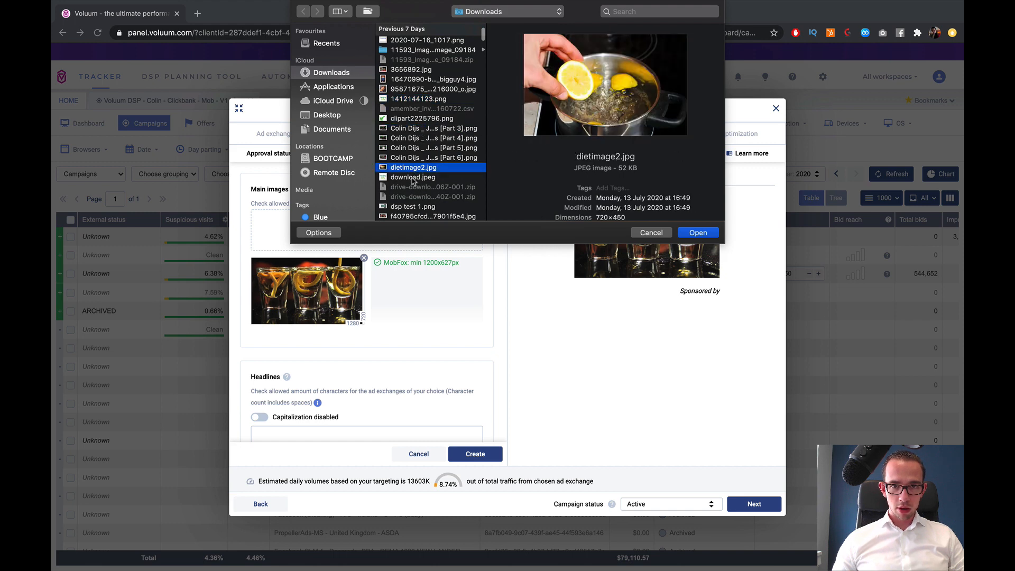
click(415, 177)
- Preview Fruit-Fly-Traps_v2.jpg, img_0204.jpg and the neighbouring pictures as candidates for the ad image
scroll(414, 159, down, 3)
click(415, 145)
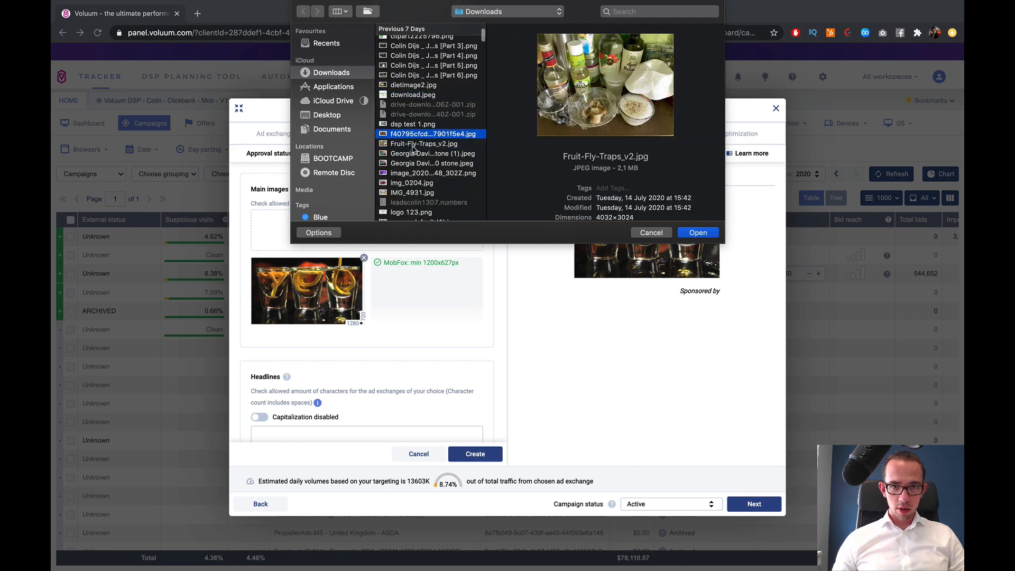
click(412, 154)
click(416, 165)
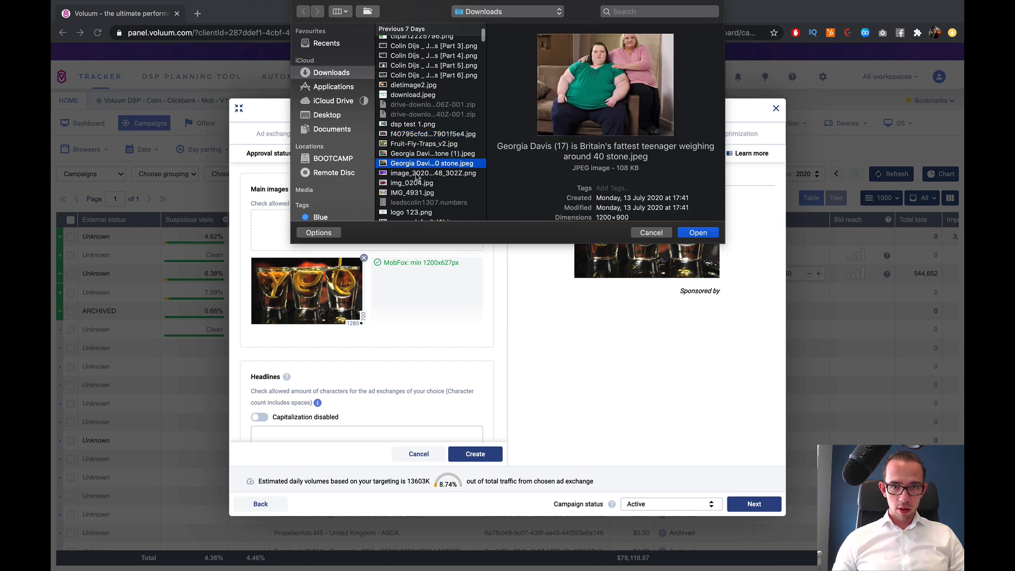
click(417, 174)
click(414, 184)
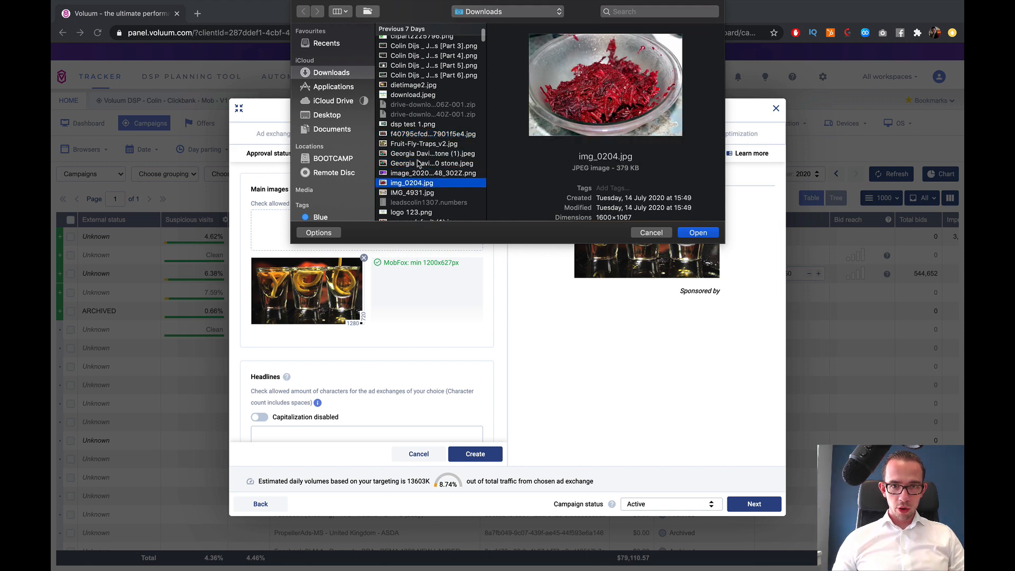
click(416, 155)
click(416, 163)
click(416, 157)
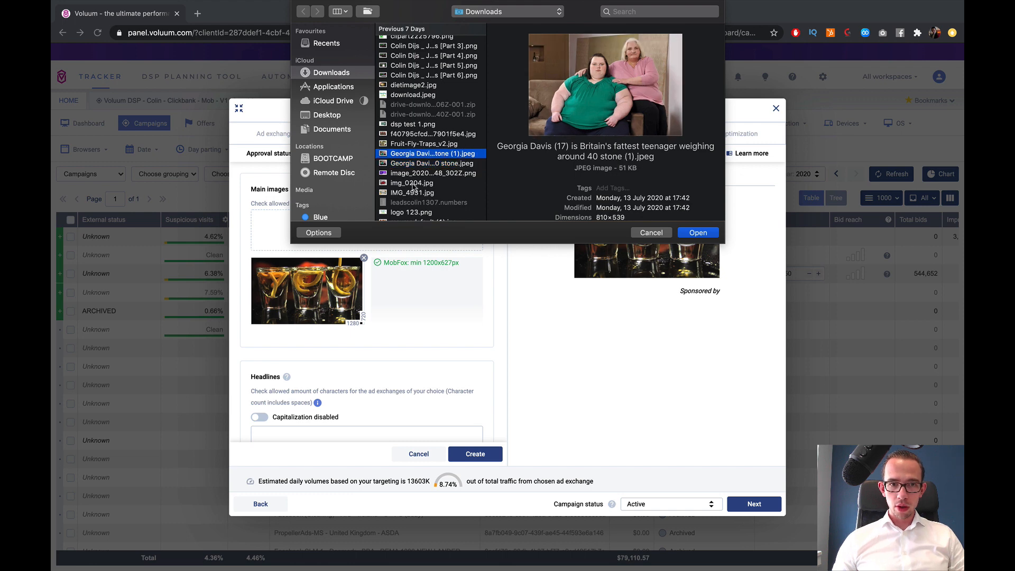
click(413, 192)
click(414, 183)
click(416, 173)
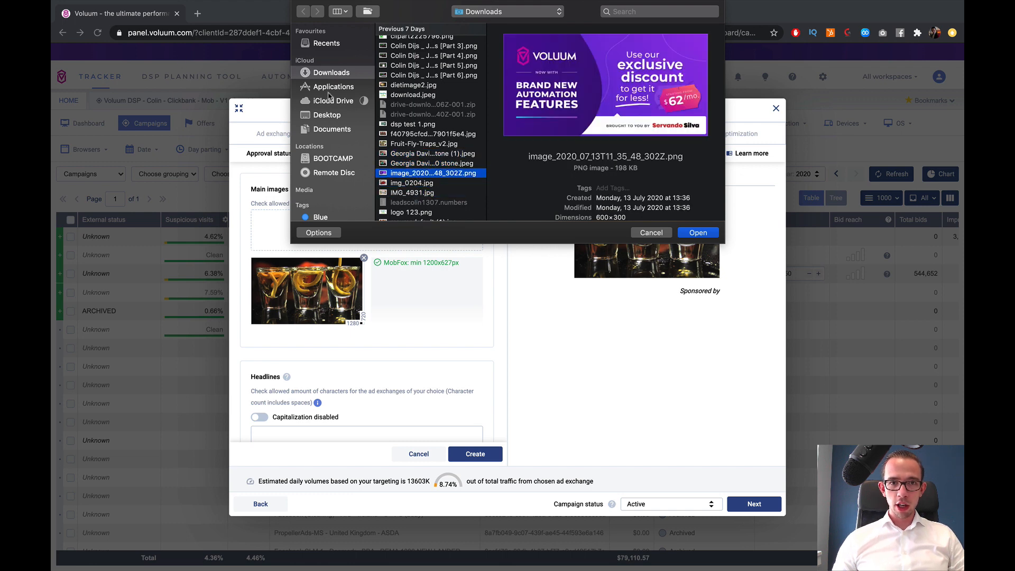
- Preview IMG_4931.jpg, logo 123.png and the two maxresdefault images in Downloads
click(405, 194)
scroll(410, 197, down, 3)
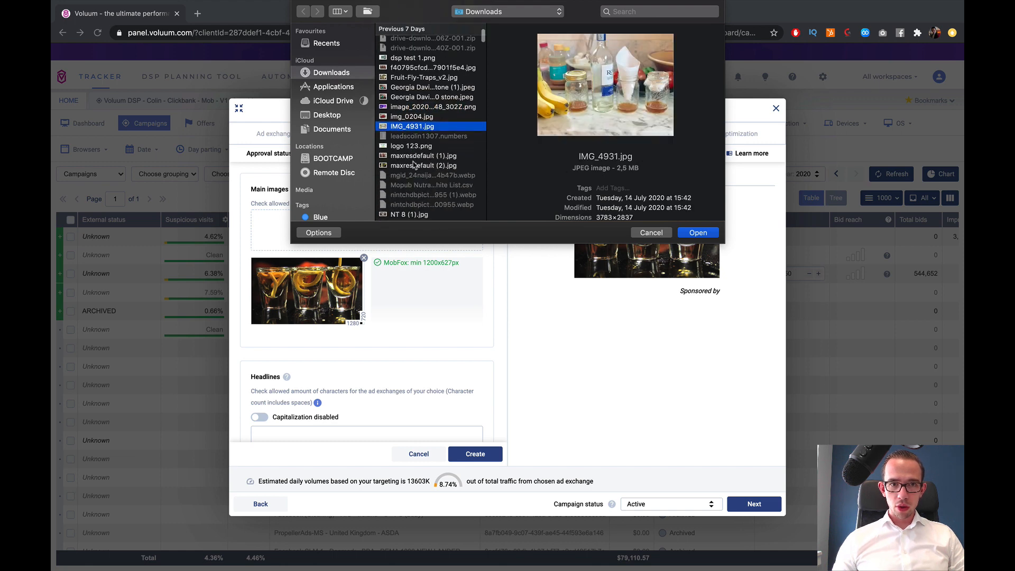
click(414, 159)
click(415, 167)
click(416, 146)
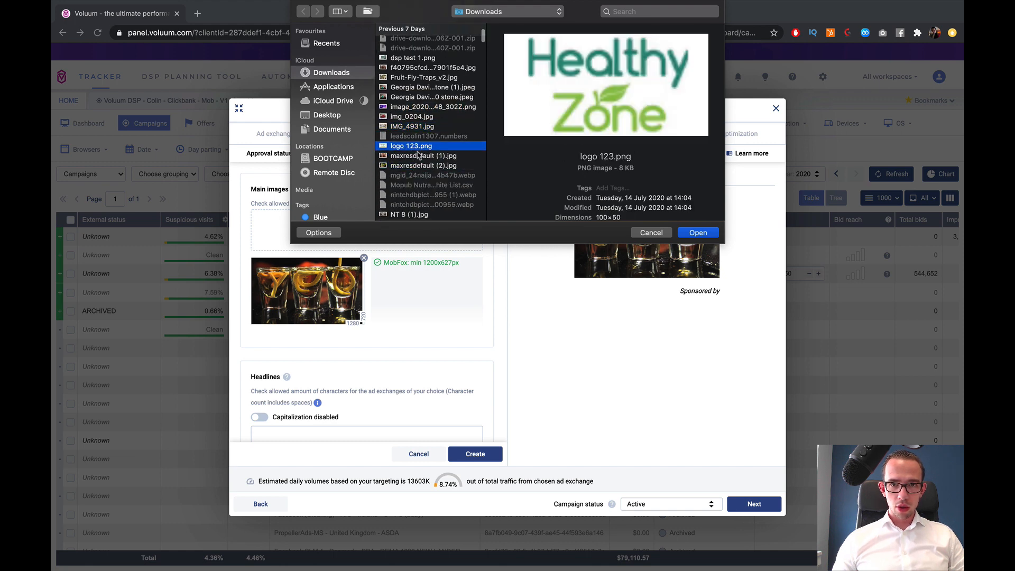
click(416, 155)
scroll(415, 151, down, 5)
- Compare the NT 8 image series and NT DSP 3.png as candidates for the main images
click(404, 87)
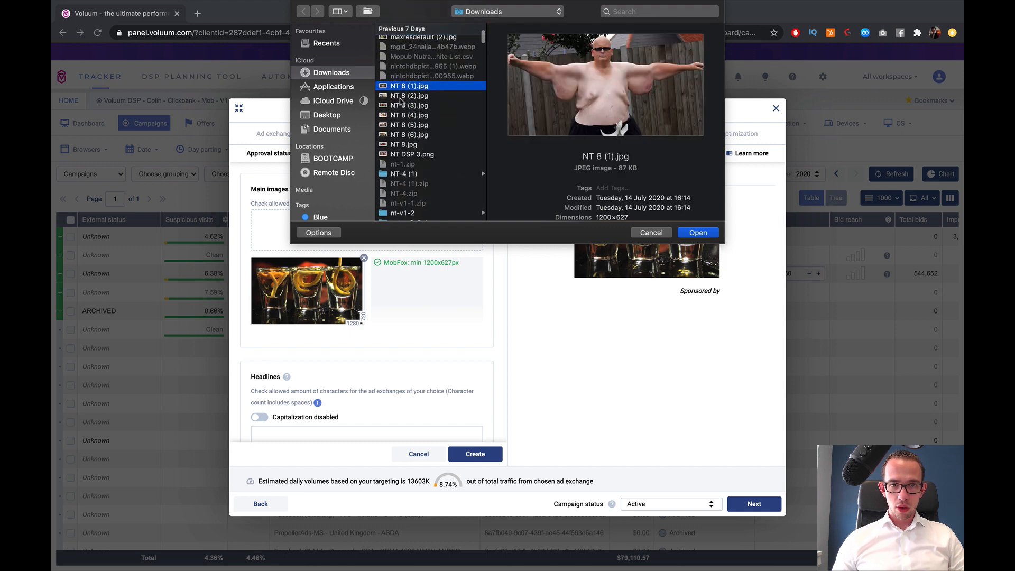
click(405, 96)
click(403, 115)
click(404, 106)
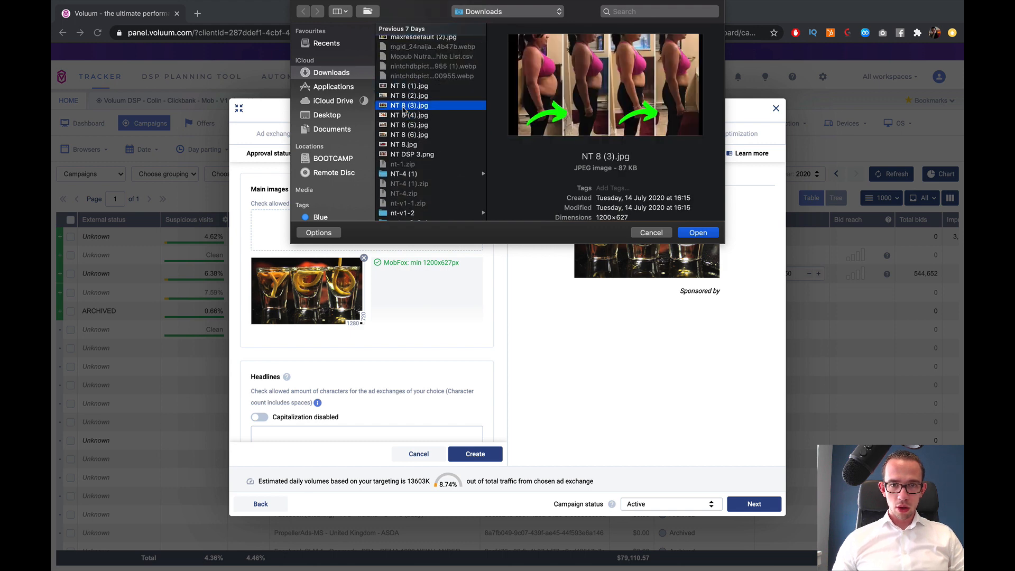
click(405, 116)
click(407, 126)
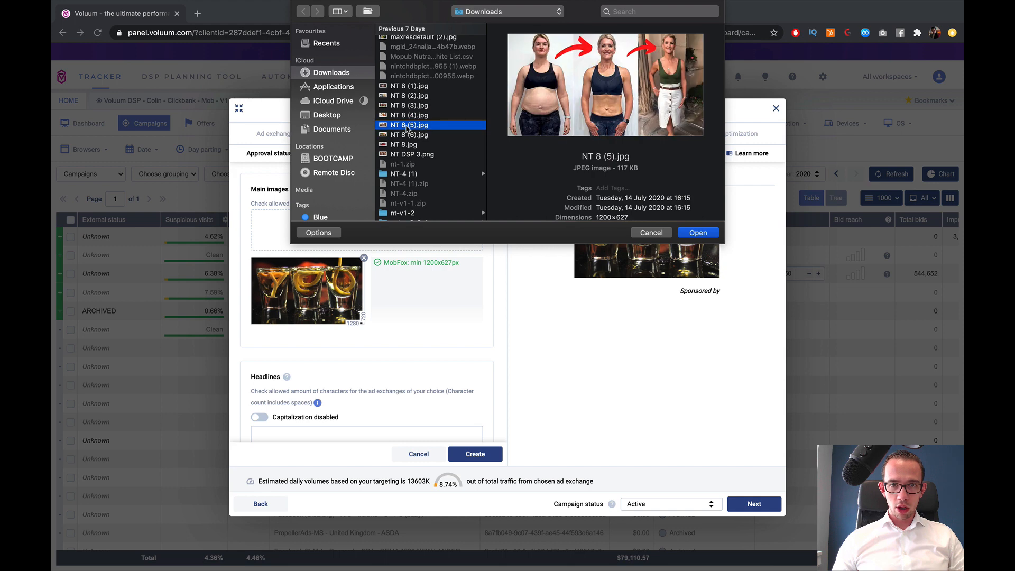
click(407, 136)
click(408, 118)
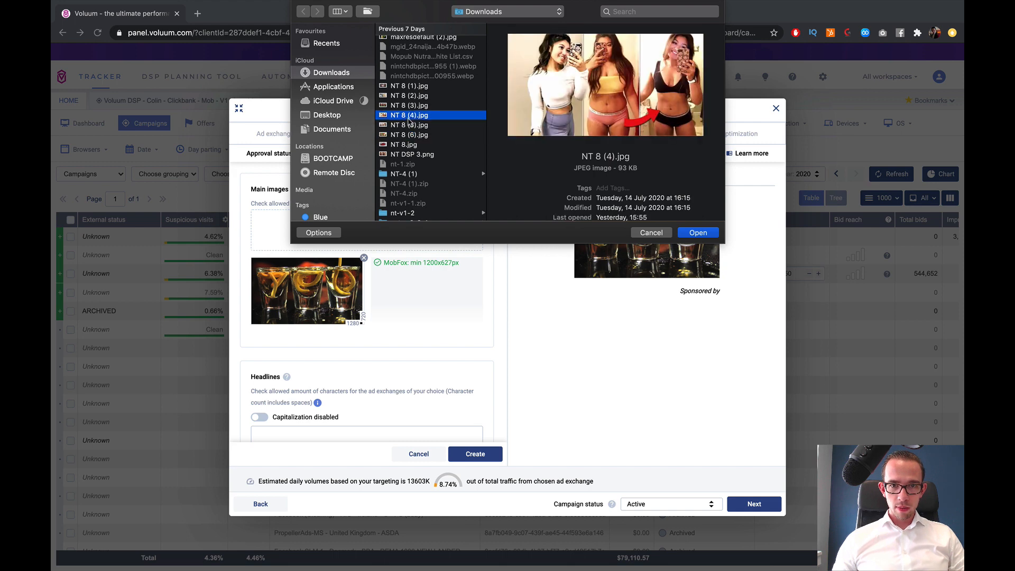
click(409, 146)
click(408, 155)
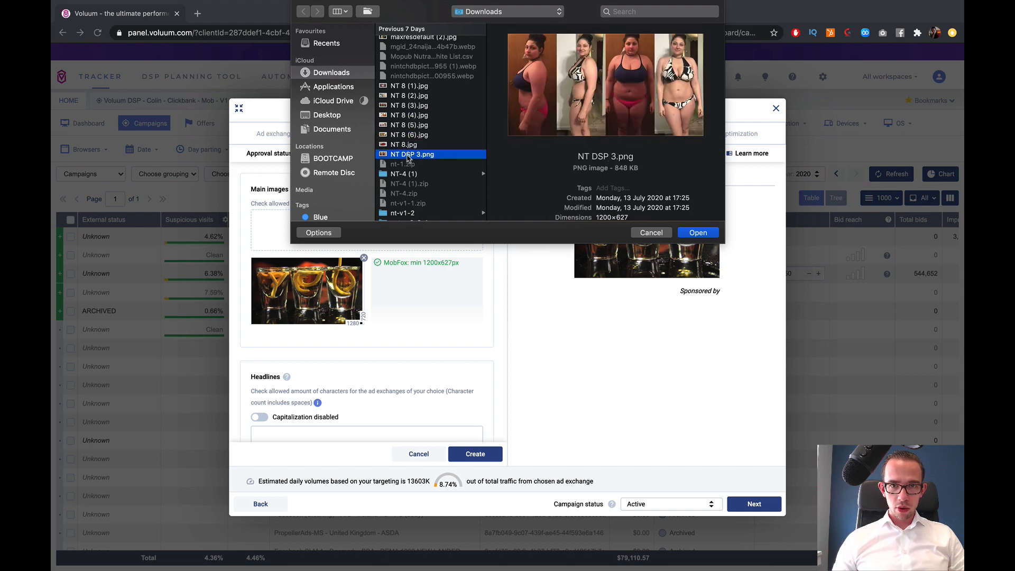
- Select NT 8 (3).jpg and NT 8 (4).jpg together and upload them as main images
click(410, 115)
click(406, 106)
click(402, 97)
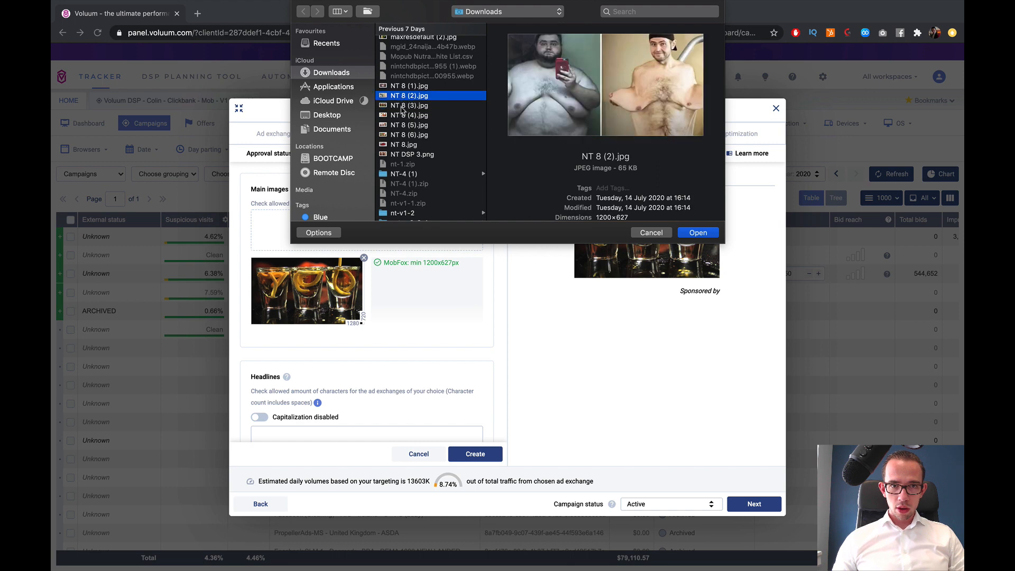
drag(402, 107, 402, 117)
click(697, 233)
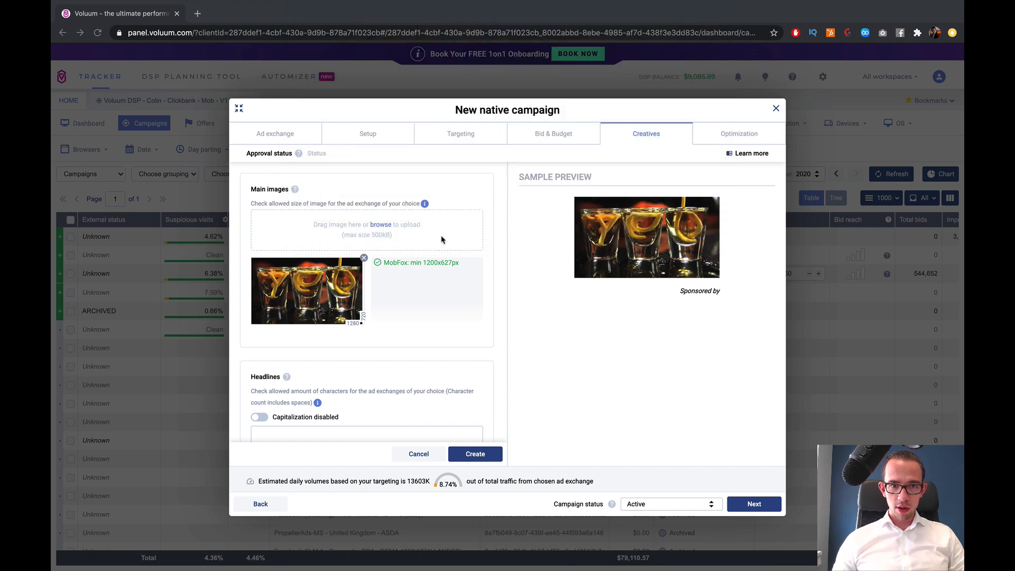
- Preview the Untitled design images in Downloads, including Untitled design (1).jpg and Untitled design (18).png, as further main image candidates
click(382, 226)
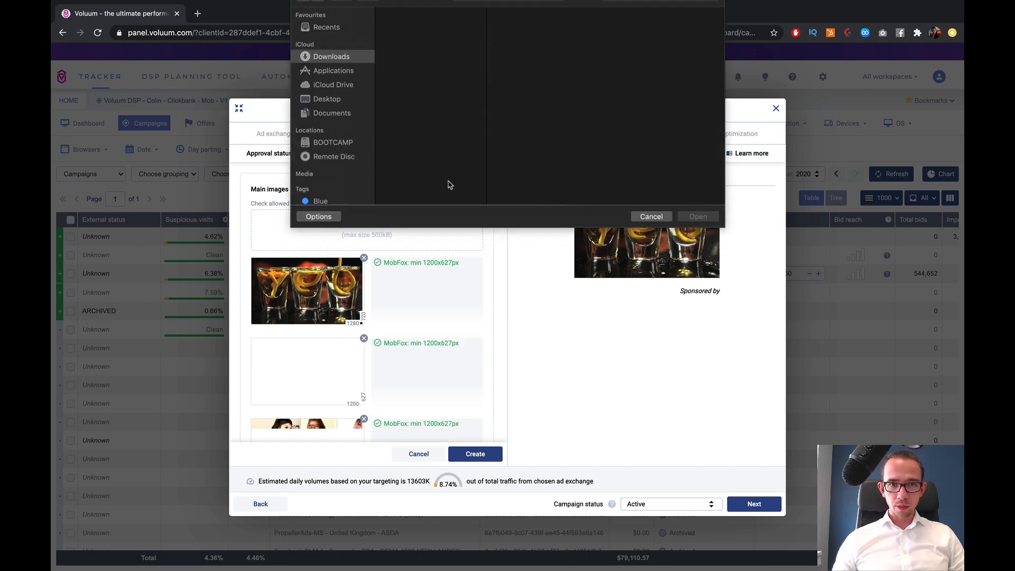
scroll(426, 143, down, 15)
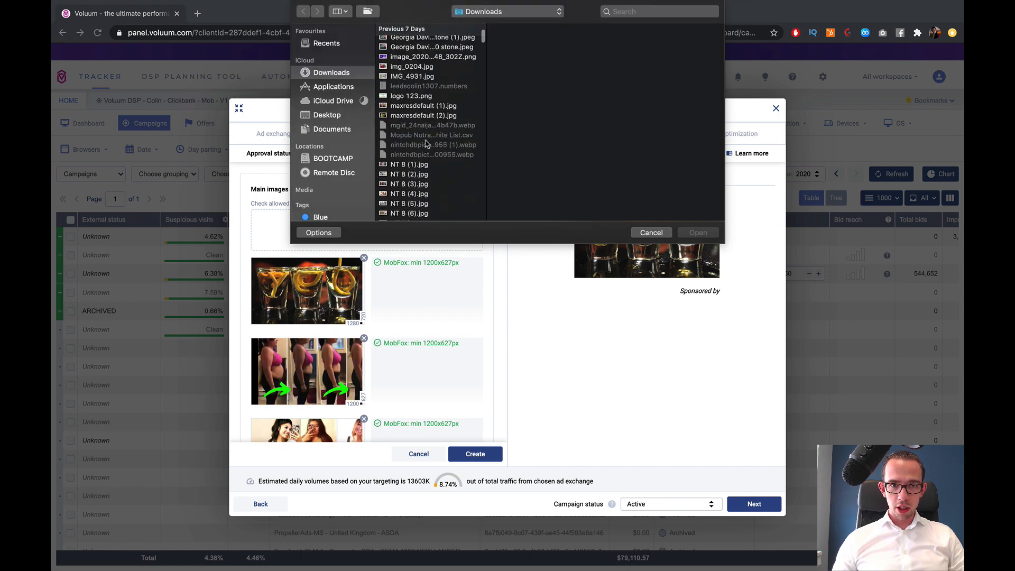
scroll(425, 144, down, 5)
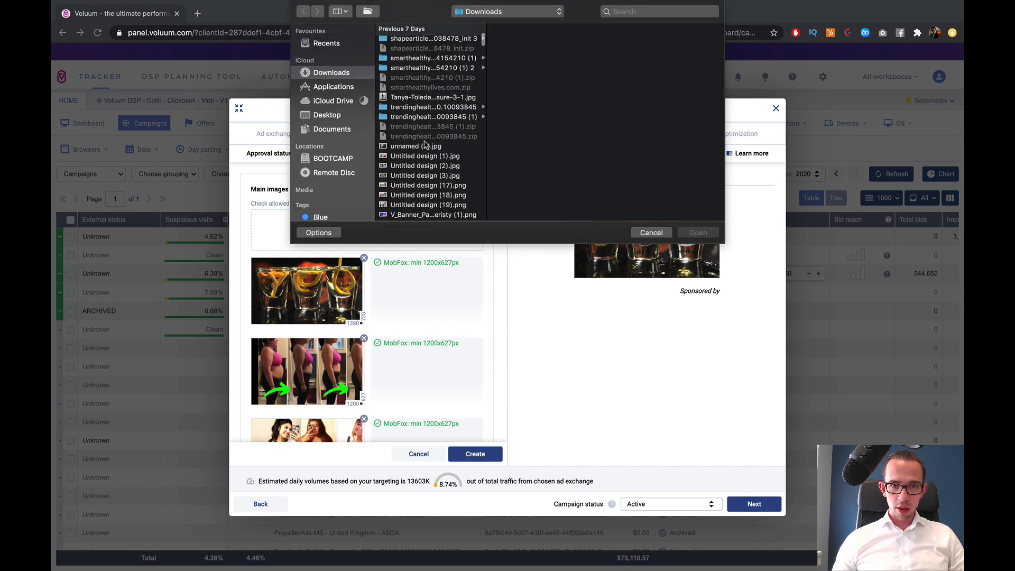
click(422, 112)
click(422, 103)
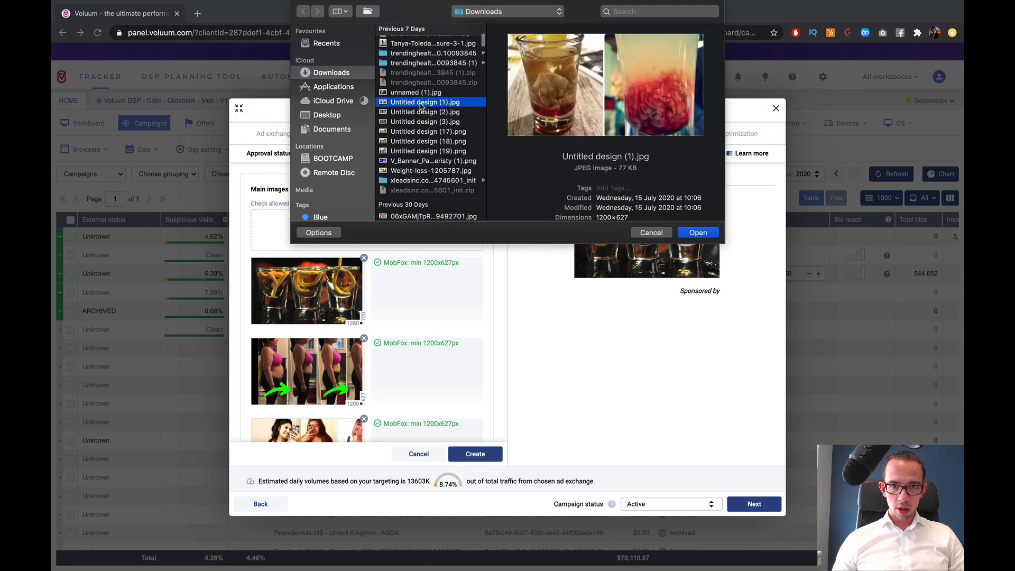
click(417, 132)
click(418, 141)
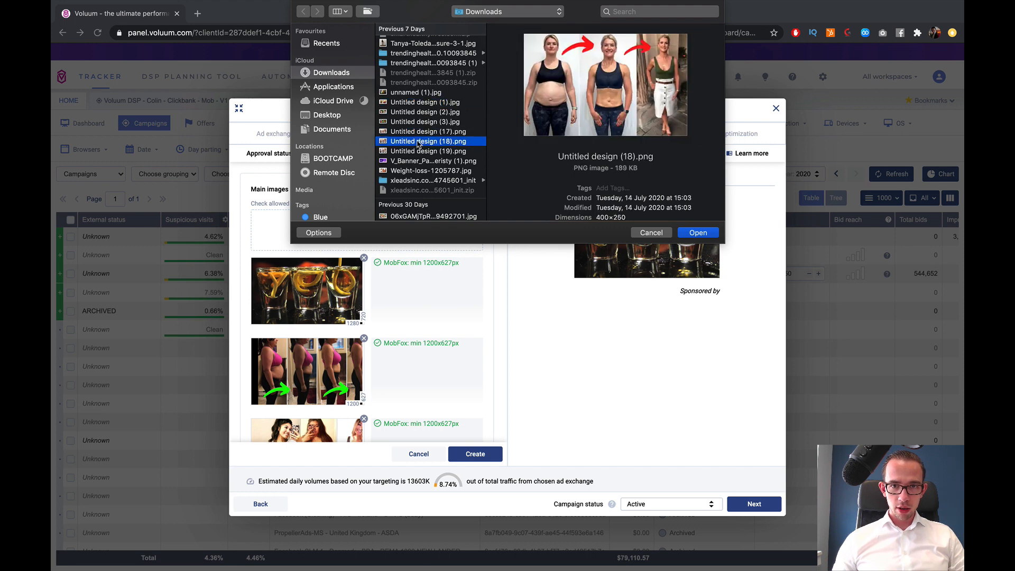
- Select Untitled design (1).jpg and Untitled design (2).jpg together and upload them as main images
click(422, 121)
click(424, 112)
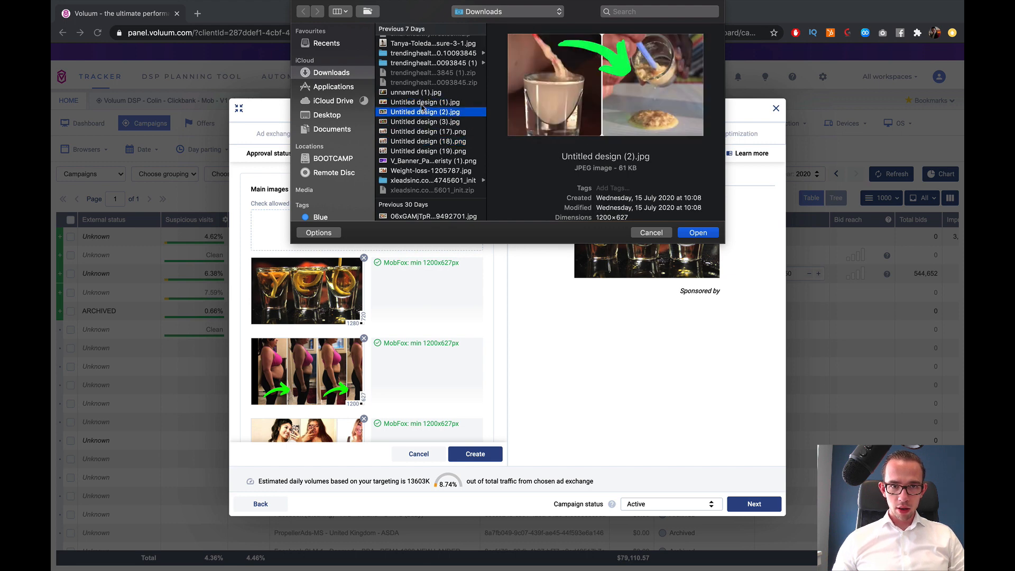
shift+click(421, 104)
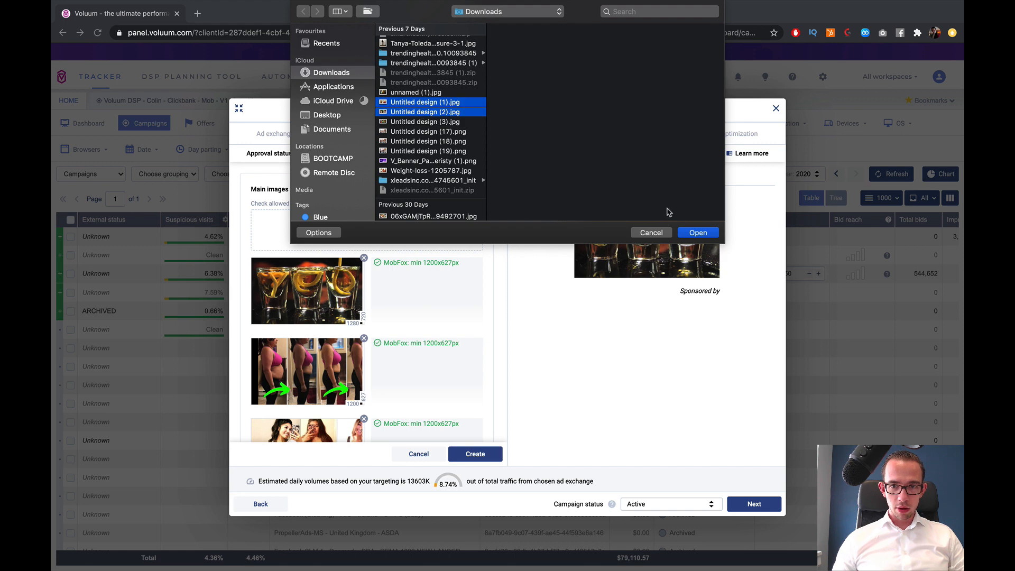
click(698, 233)
scroll(415, 251, down, 3)
scroll(416, 249, down, 3)
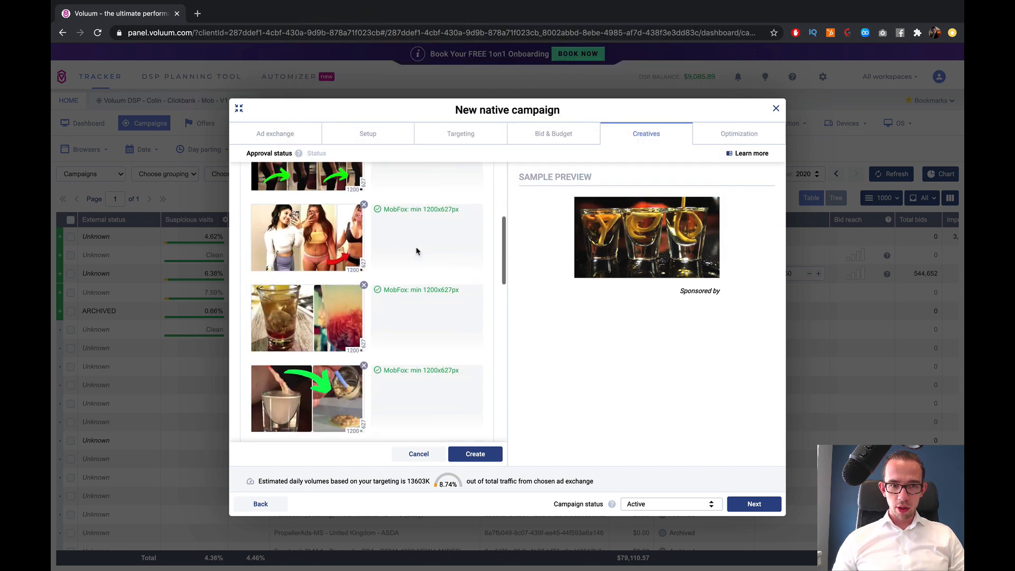
- Upload NT 8 (5).jpg from Downloads as another main image
scroll(410, 245, up, 10)
click(413, 207)
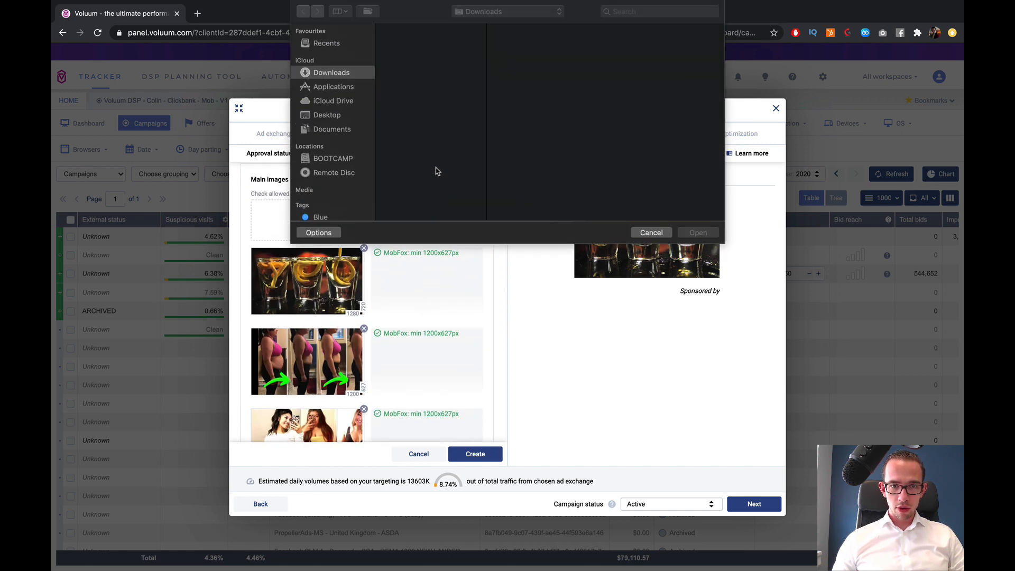
scroll(436, 170, down, 5)
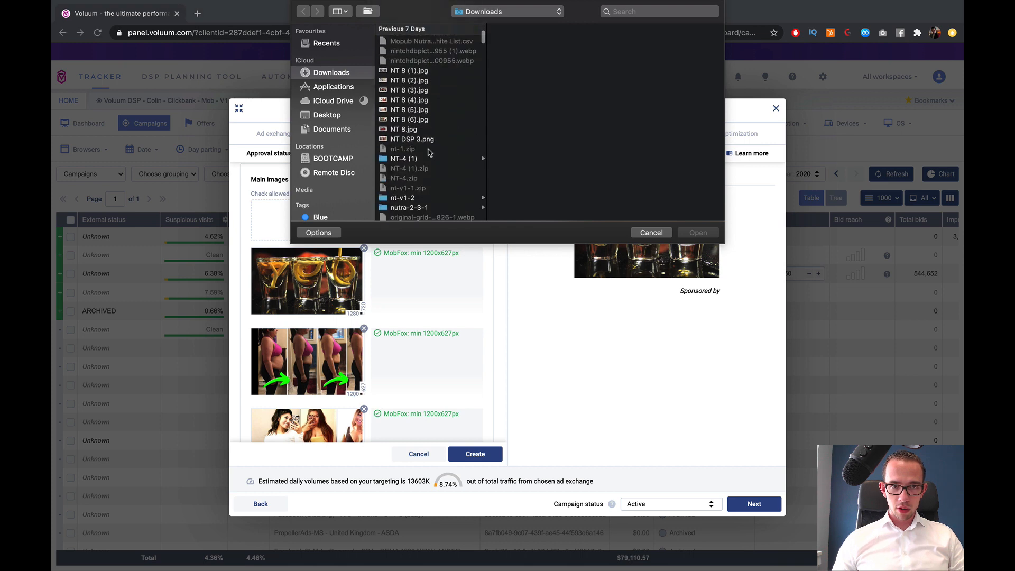
click(416, 129)
scroll(414, 119, down, 1)
click(413, 111)
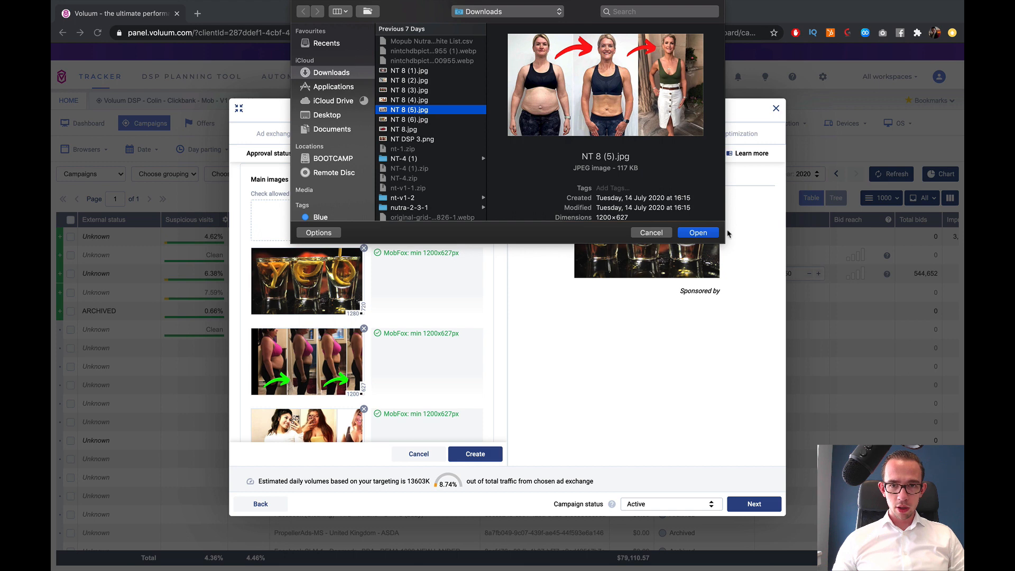
click(698, 232)
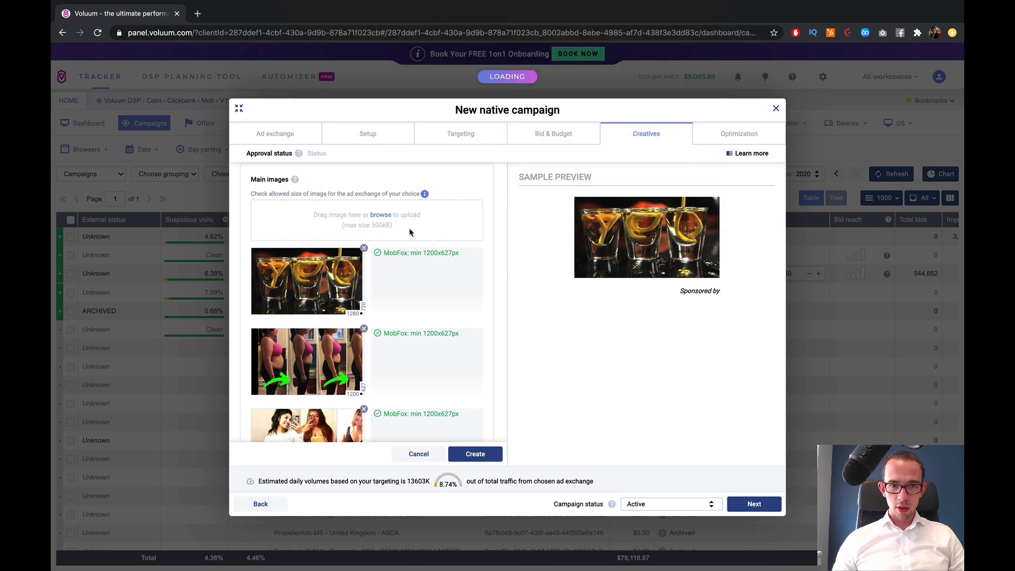
scroll(400, 252, down, 1)
scroll(400, 250, down, 1)
scroll(392, 234, up, 2)
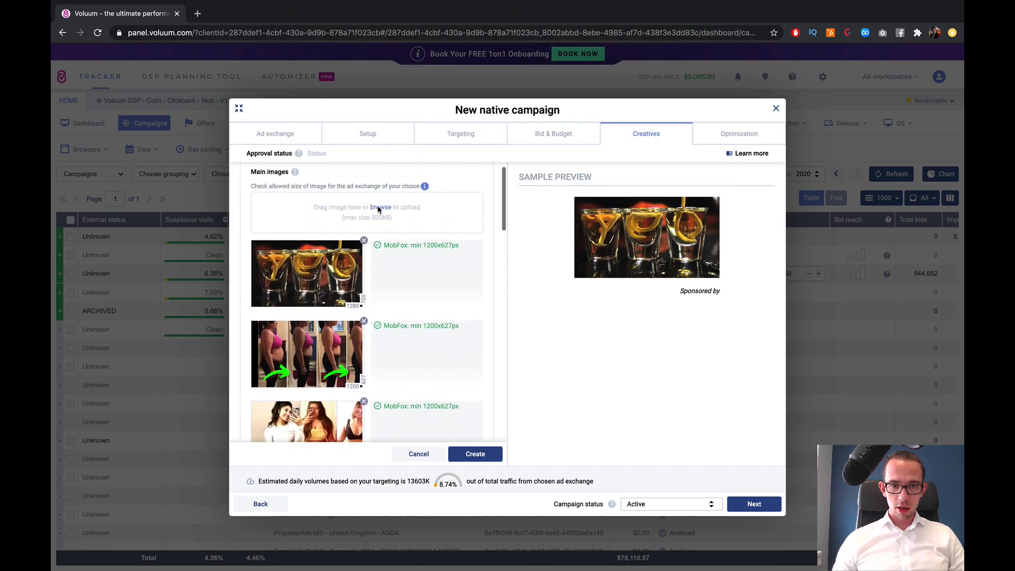
click(379, 219)
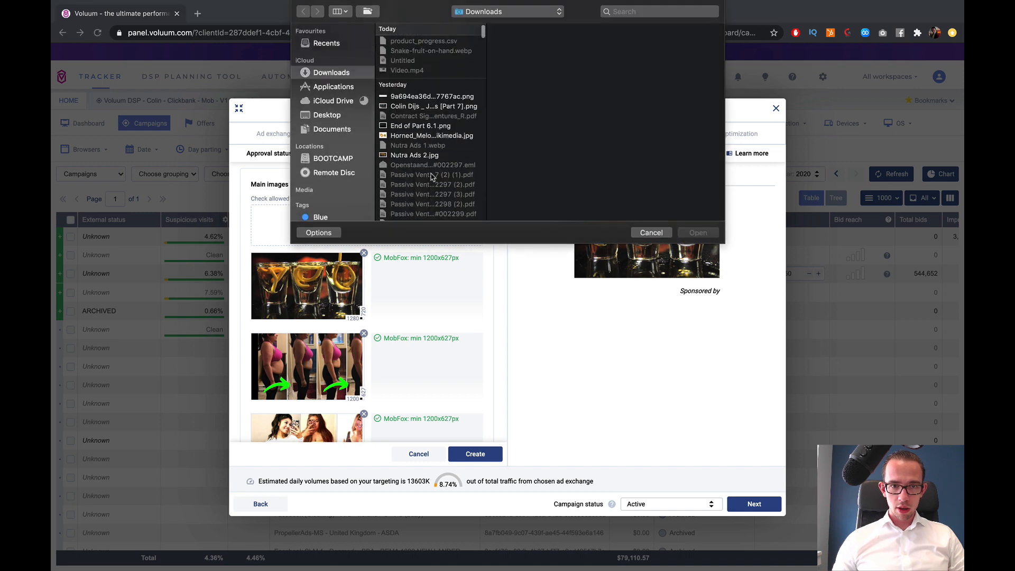
scroll(431, 177, down, 5)
scroll(436, 197, down, 5)
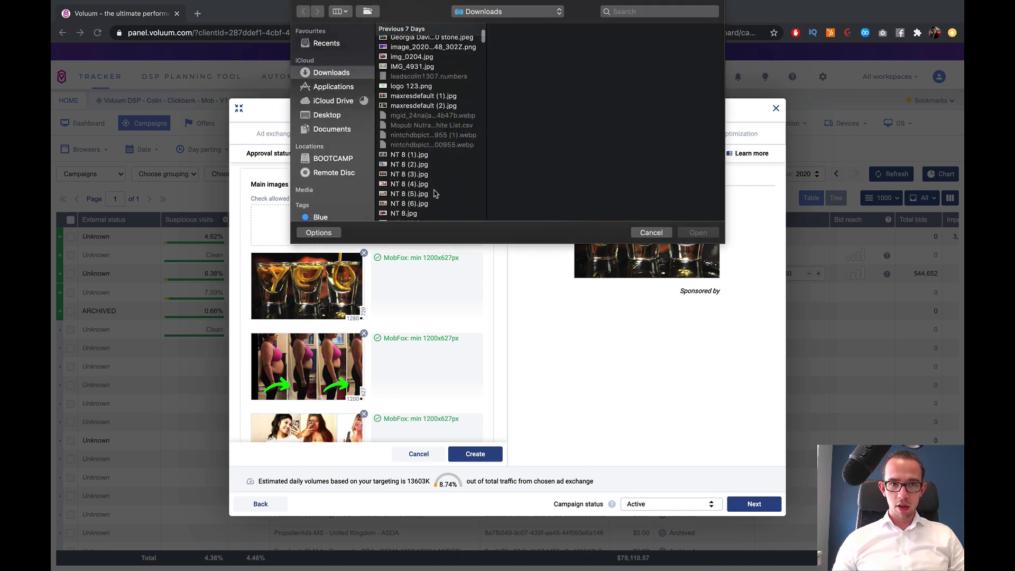
scroll(404, 153, down, 5)
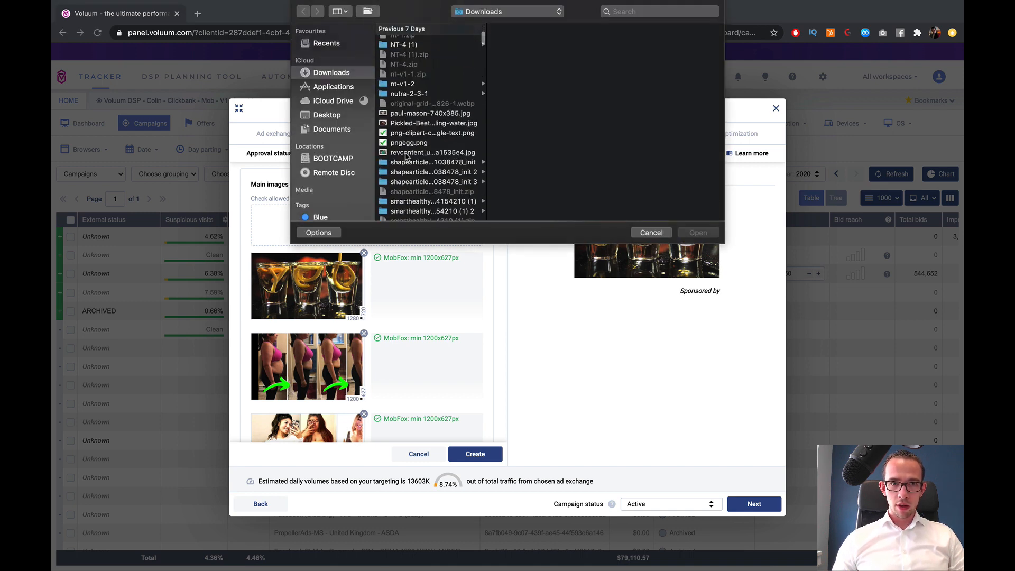
click(655, 233)
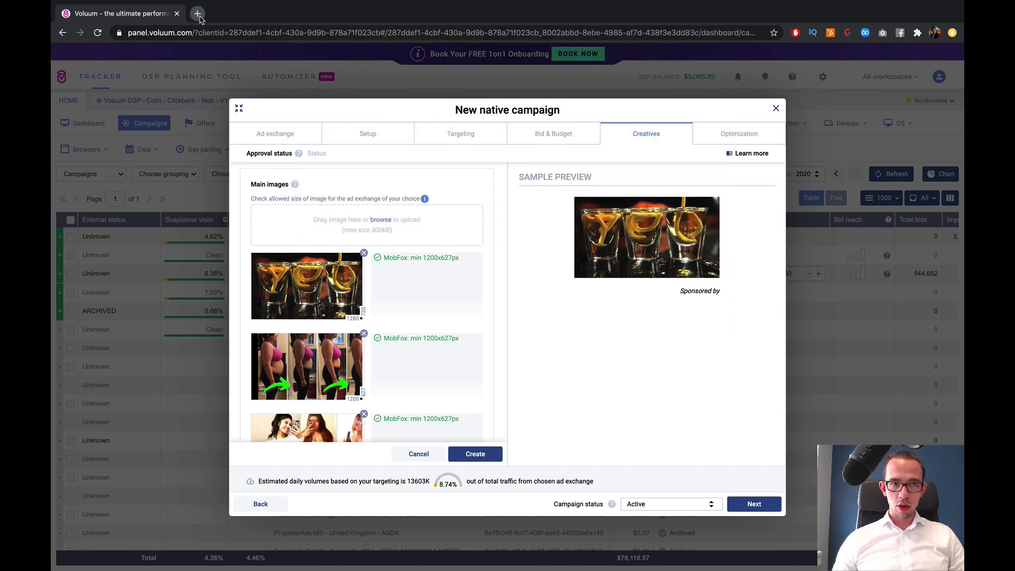
- Open a second copy of the Voluum panel in a new browser tab
click(198, 13)
text(panel)
key(Return)
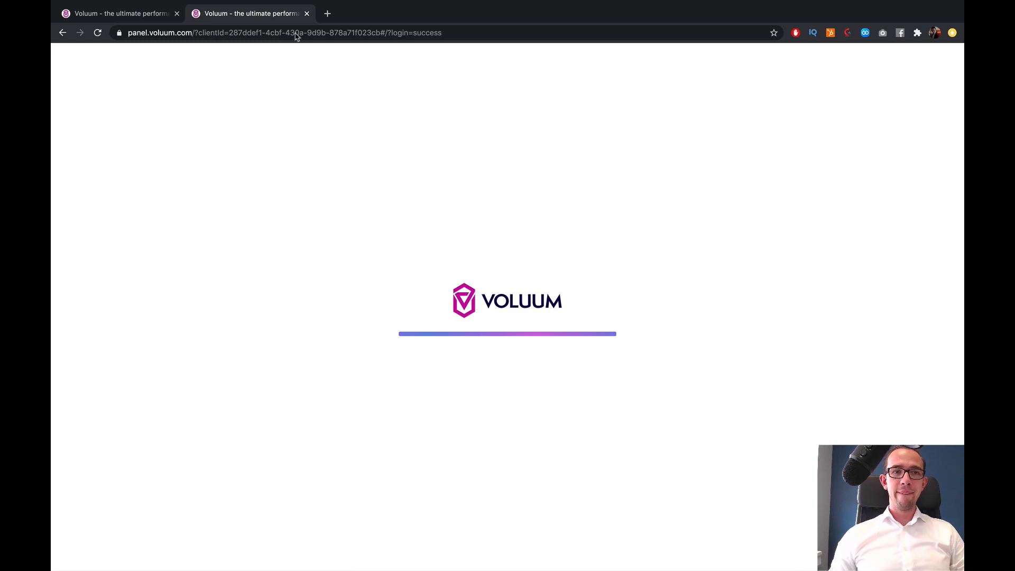
- Switch to the Skype chat, go back through its history and open the shared Google Drive folder
key(ctrl+Up)
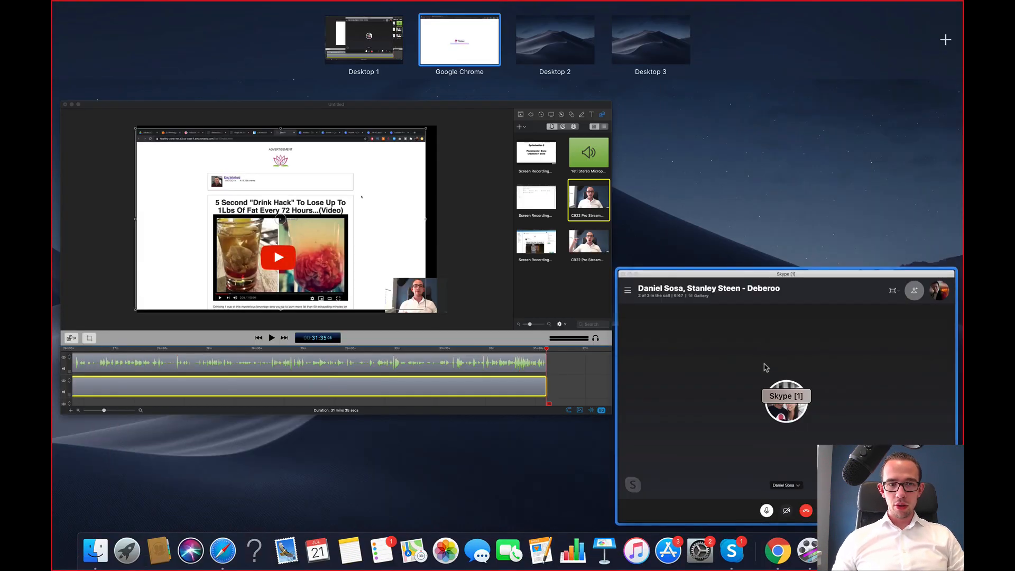
click(766, 367)
click(686, 422)
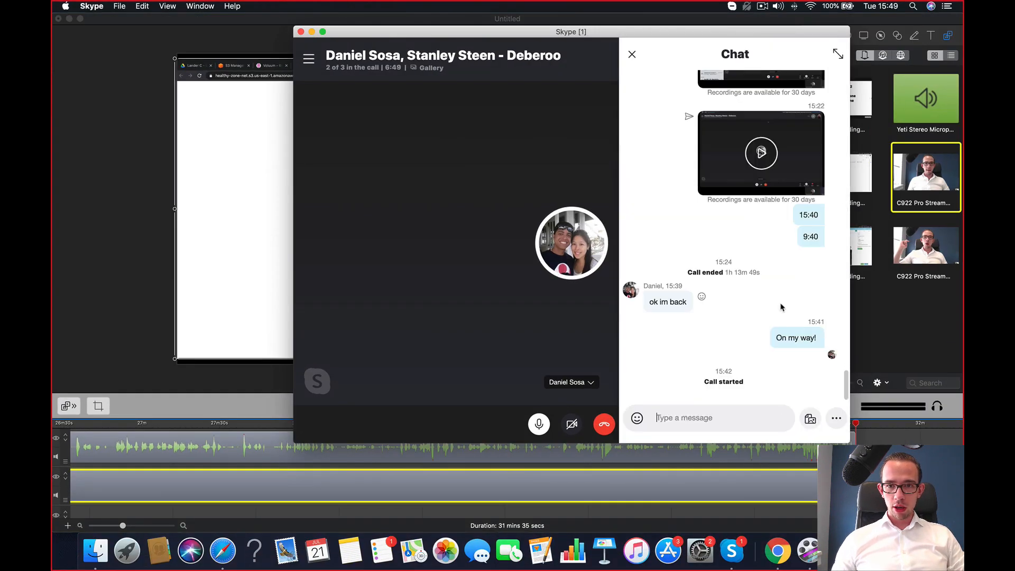
scroll(781, 307, up, 15)
click(699, 387)
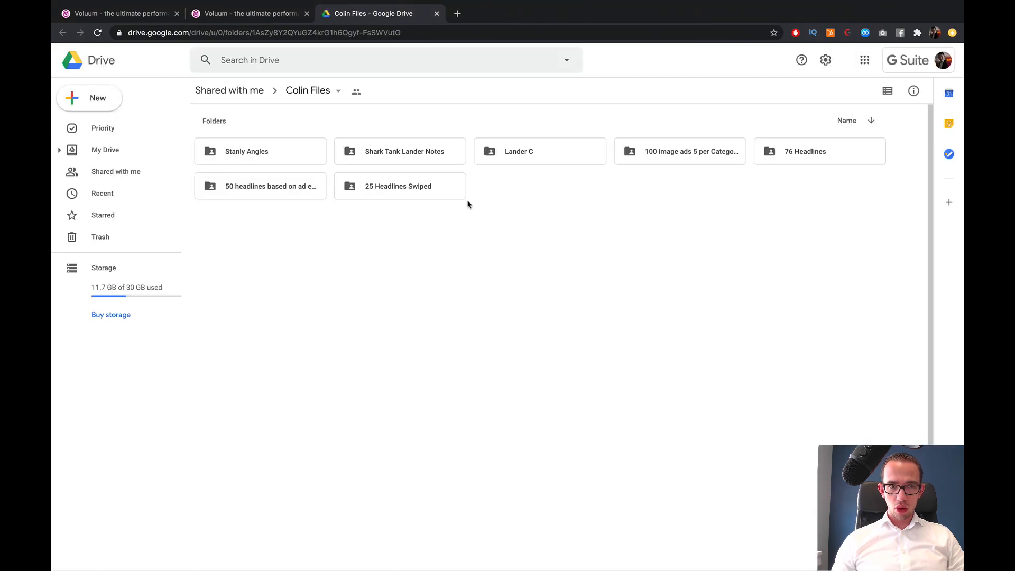
- Return to the second Voluum panel and search the campaign list for "mob"
click(264, 15)
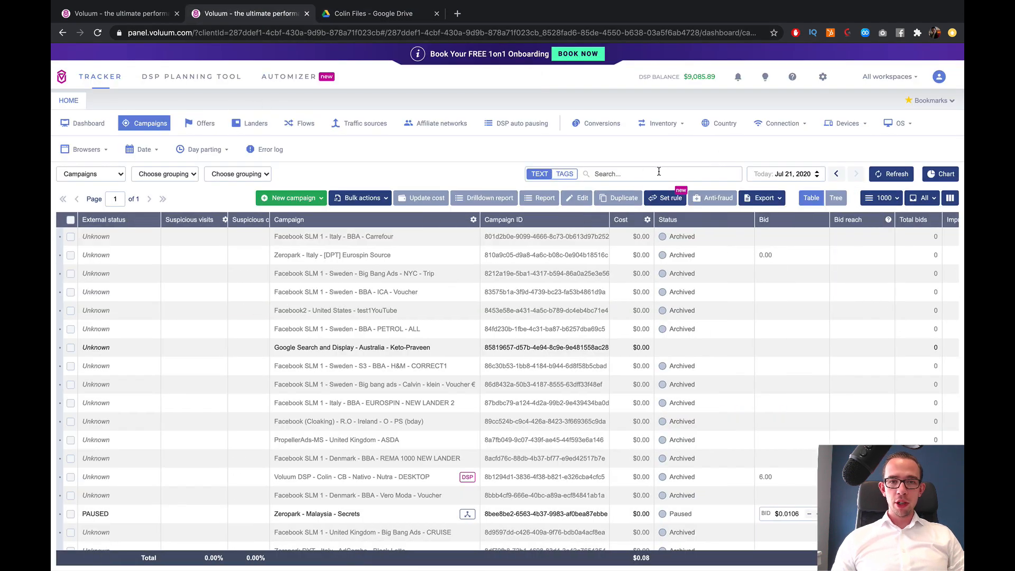
click(659, 172)
text(mob)
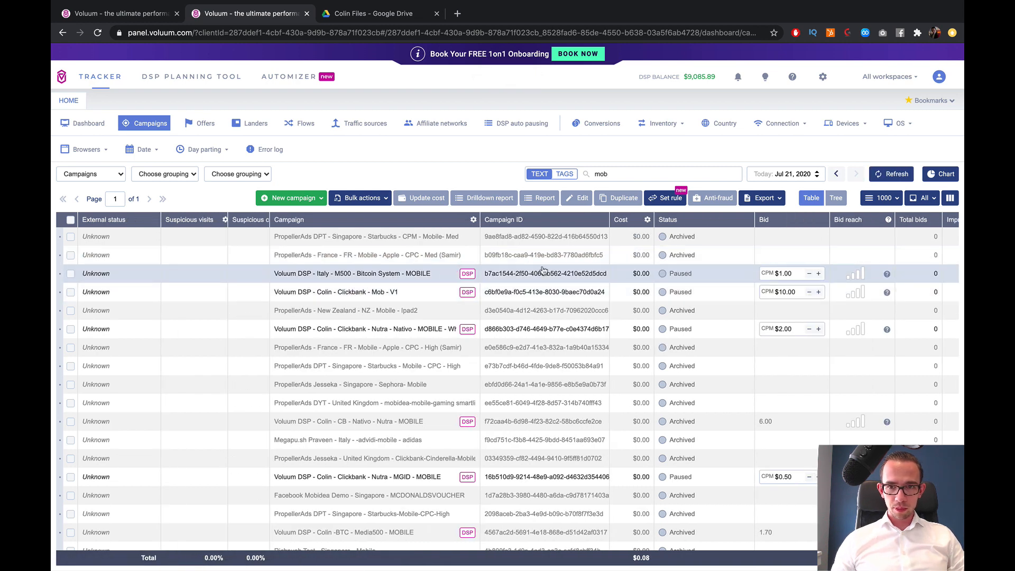
scroll(543, 270, down, 3)
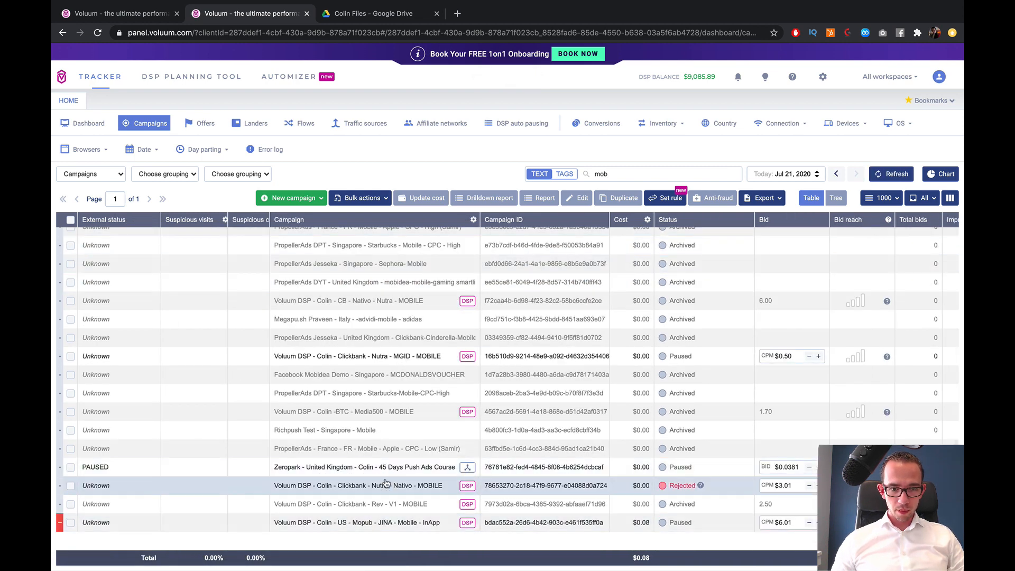
scroll(370, 475, up, 3)
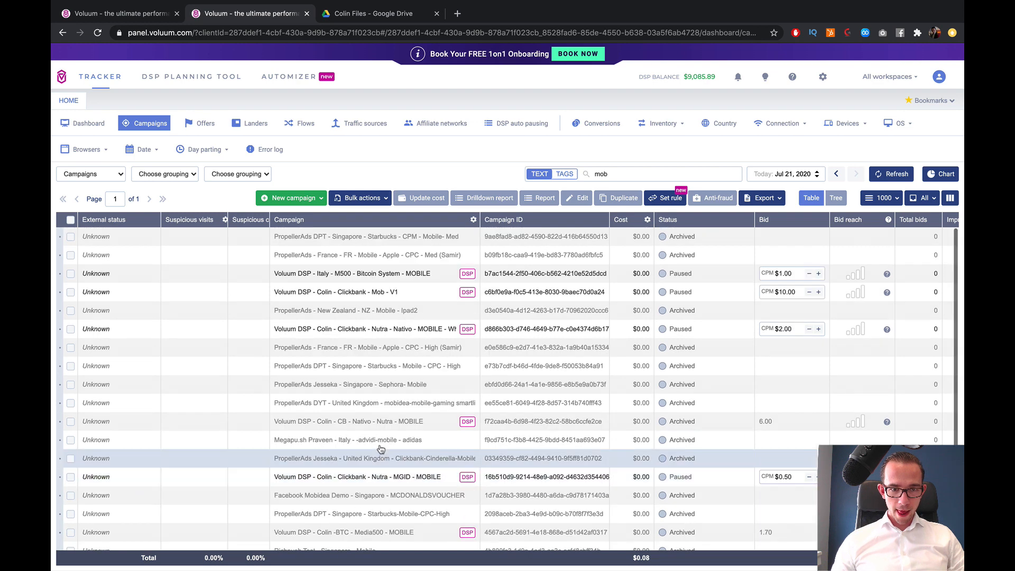
- Open the creatives report of the Voluum DSP Clickbank Mob - V1 campaign and set its date range to This year
click(386, 291)
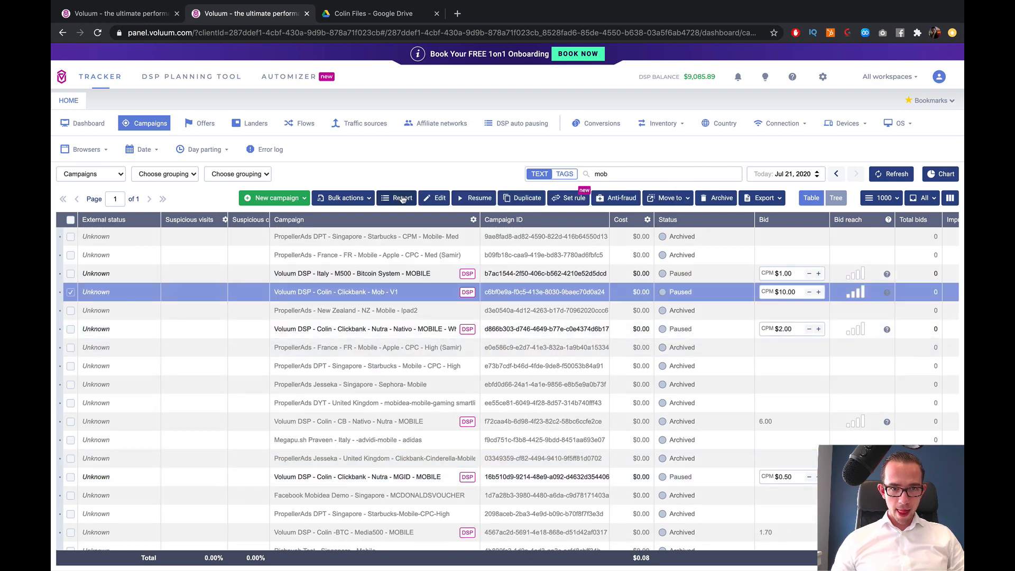
click(398, 197)
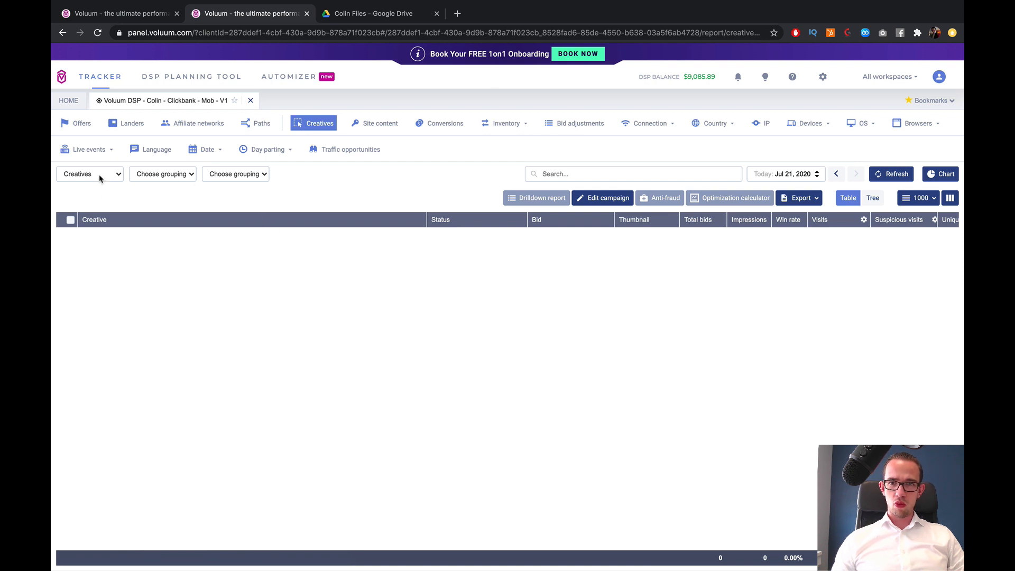
click(789, 180)
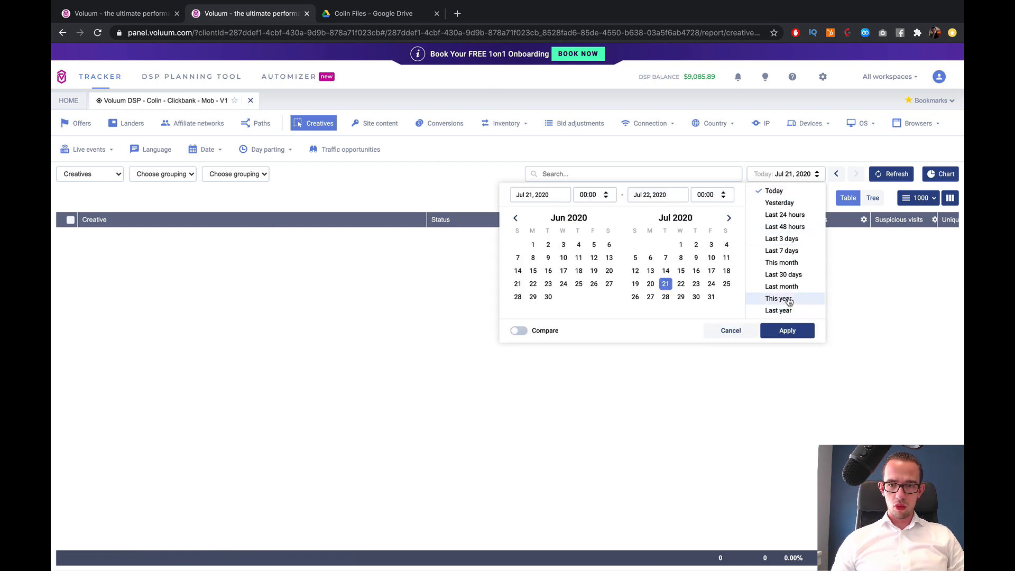
click(789, 298)
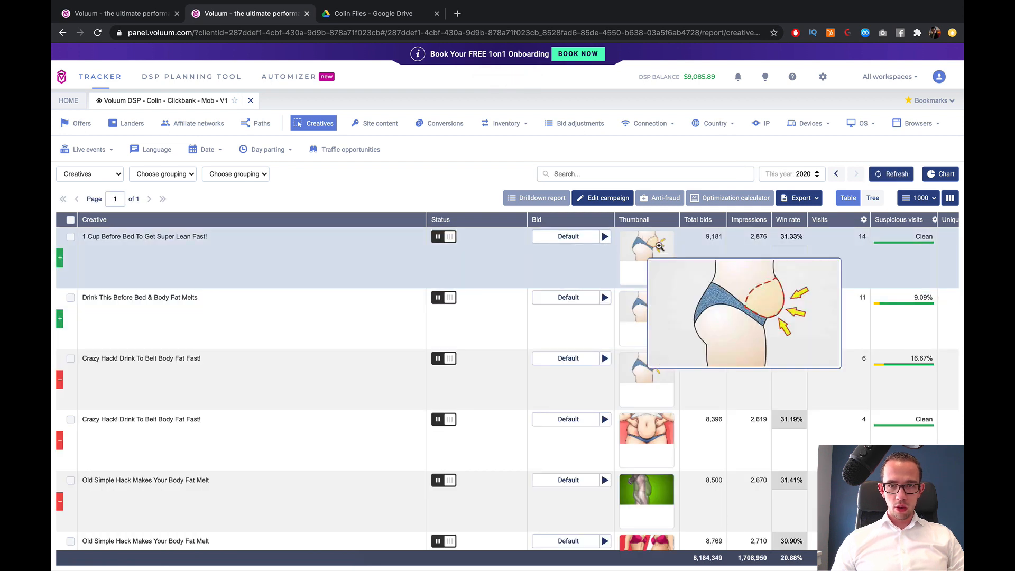
click(659, 246)
right_click(675, 278)
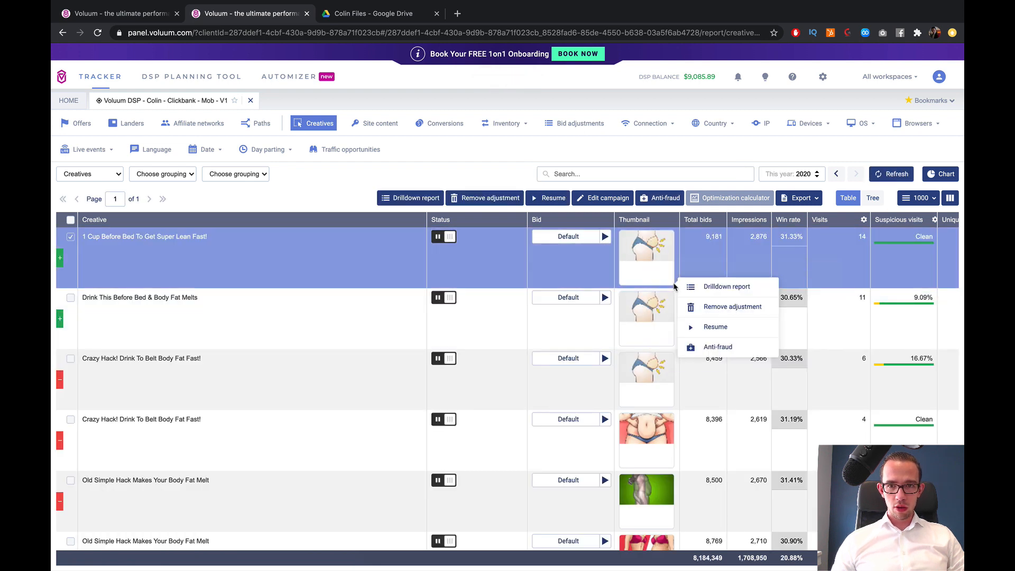
click(618, 248)
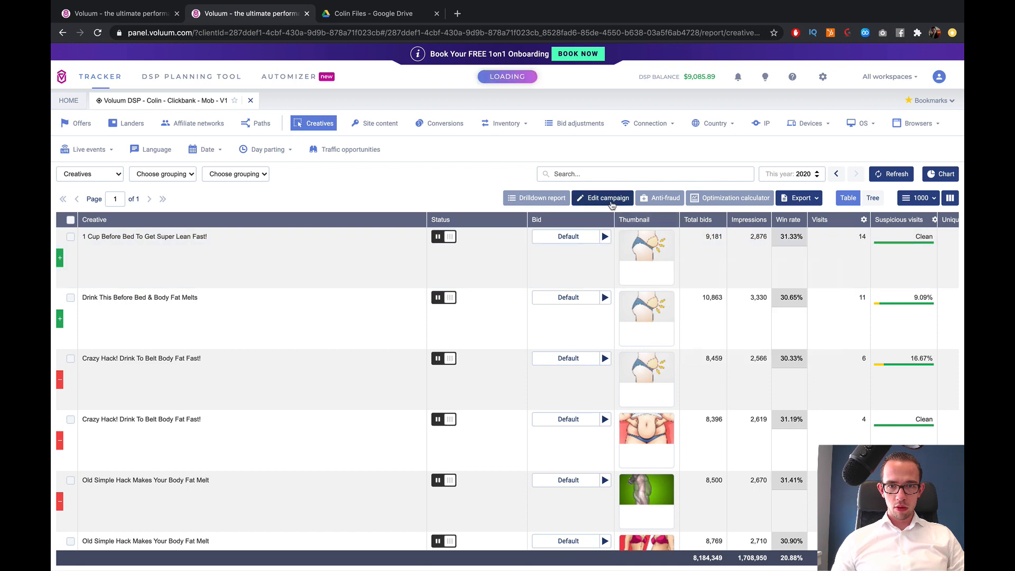
- Open the Clickbank Mob - V1 campaign for editing, preview the first creative in its creatives list and close the preview
click(610, 203)
click(898, 248)
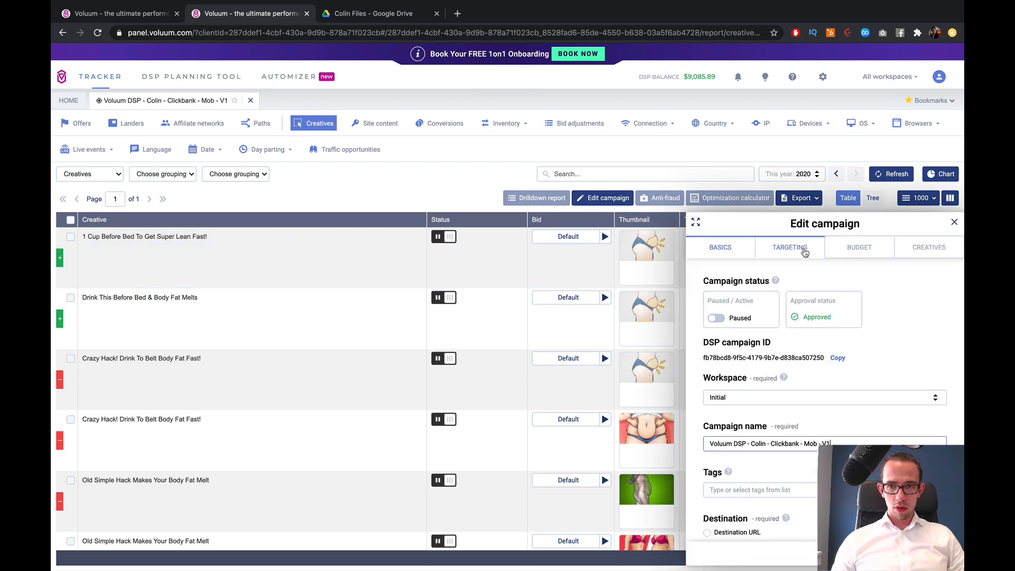
mouse_move(877, 336)
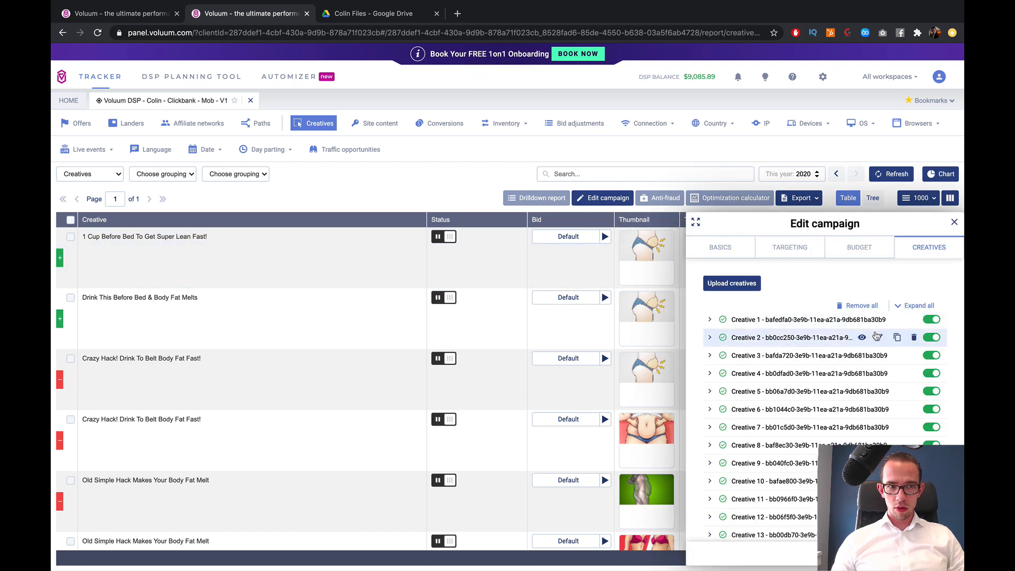
click(862, 321)
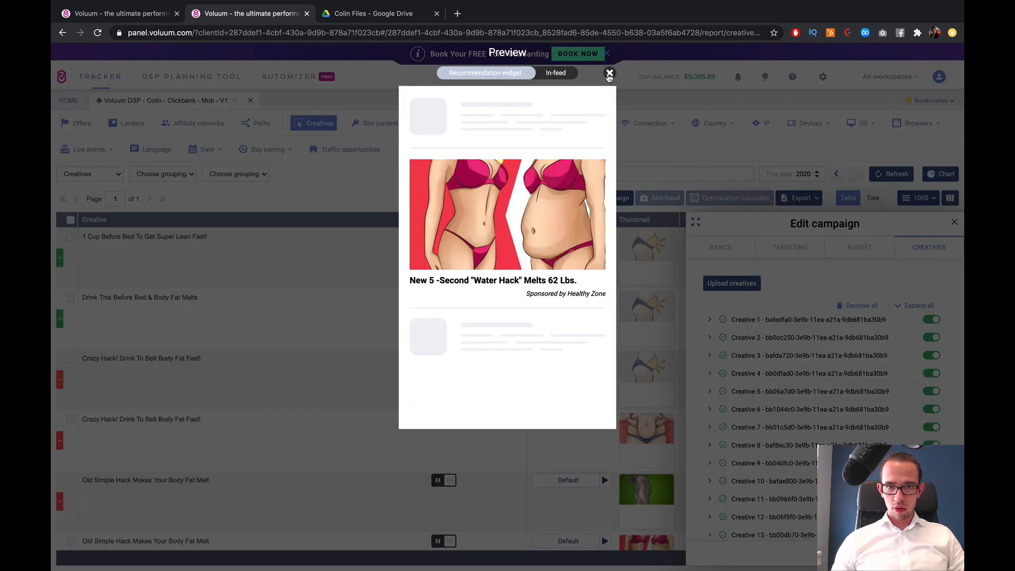
click(638, 136)
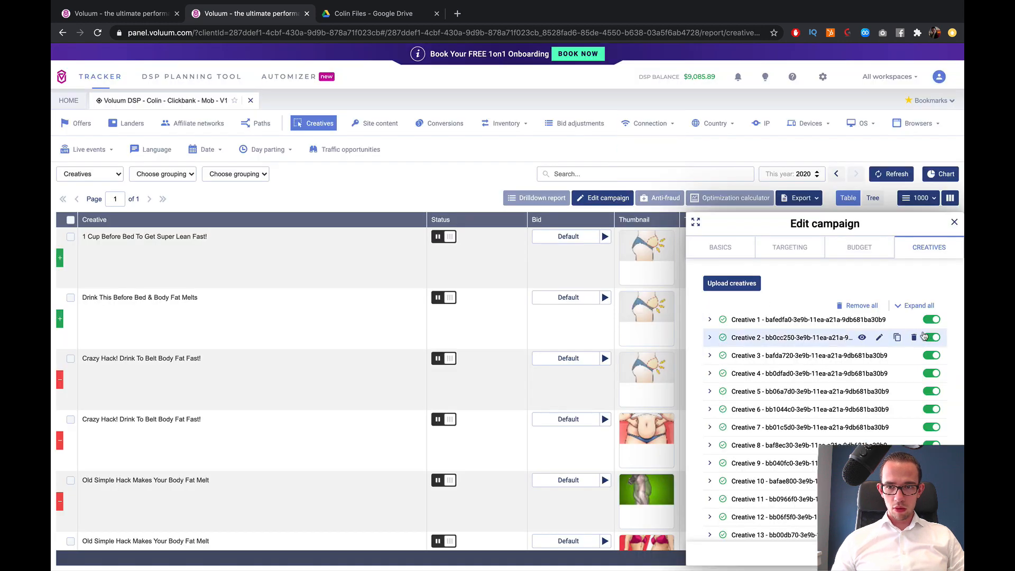
- Expand all creatives of the Clickbank Mob - V1 campaign and save Creative 17's main image to Downloads as nutra 2
click(880, 340)
click(919, 305)
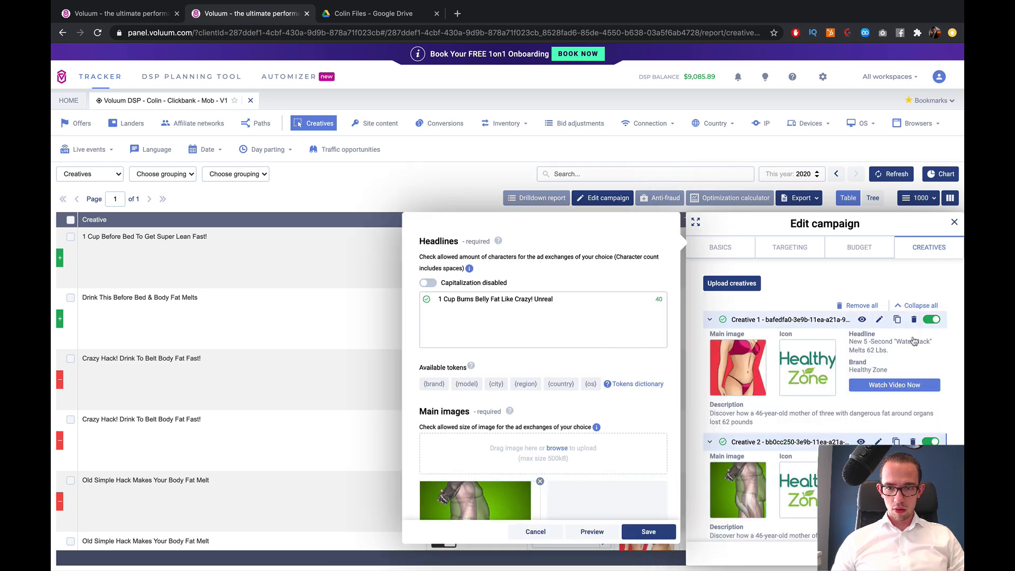
scroll(913, 341, down, 20)
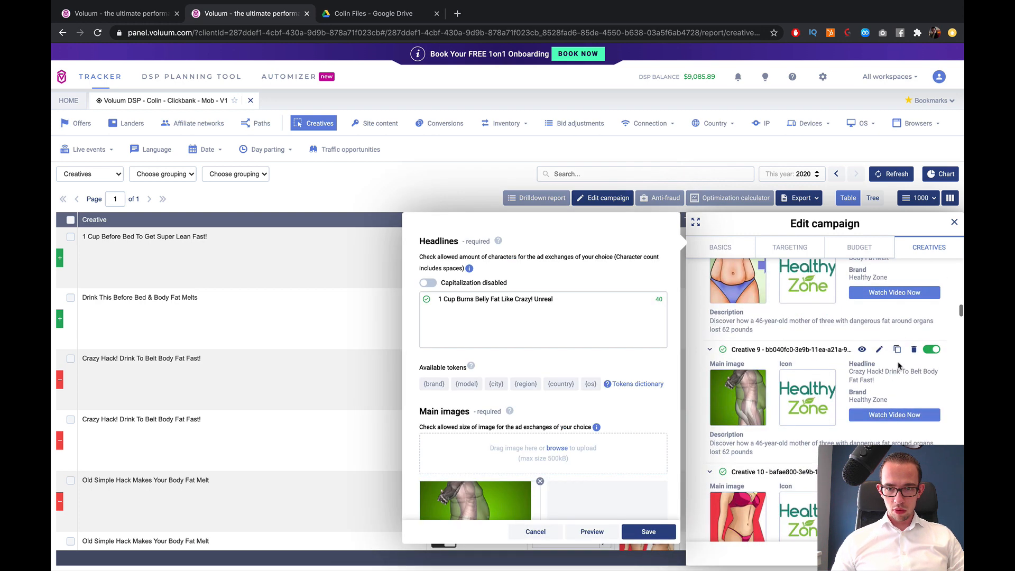
scroll(899, 365, down, 15)
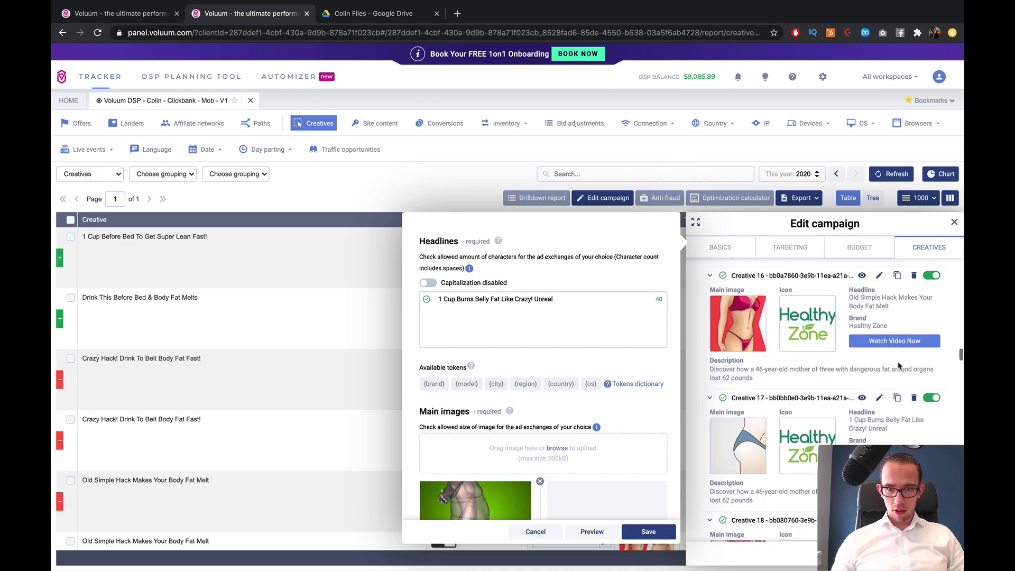
scroll(899, 365, down, 2)
right_click(732, 334)
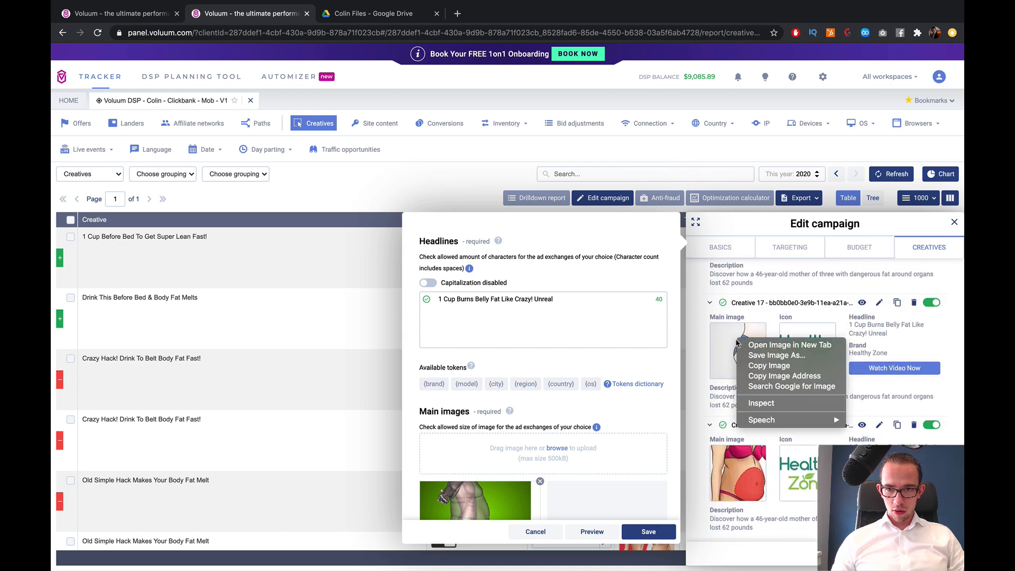
click(769, 355)
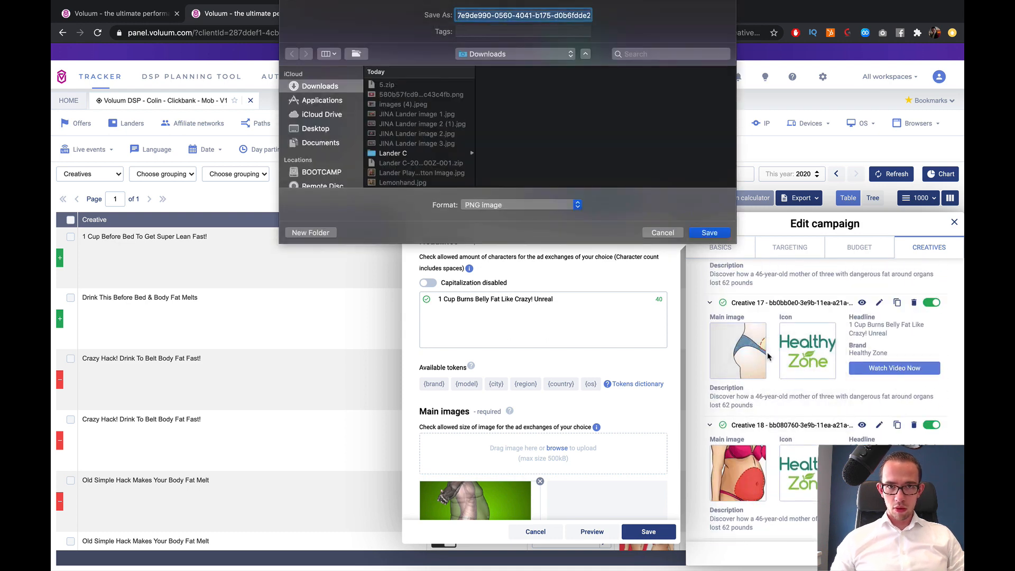
text(nutra 2)
key(Return)
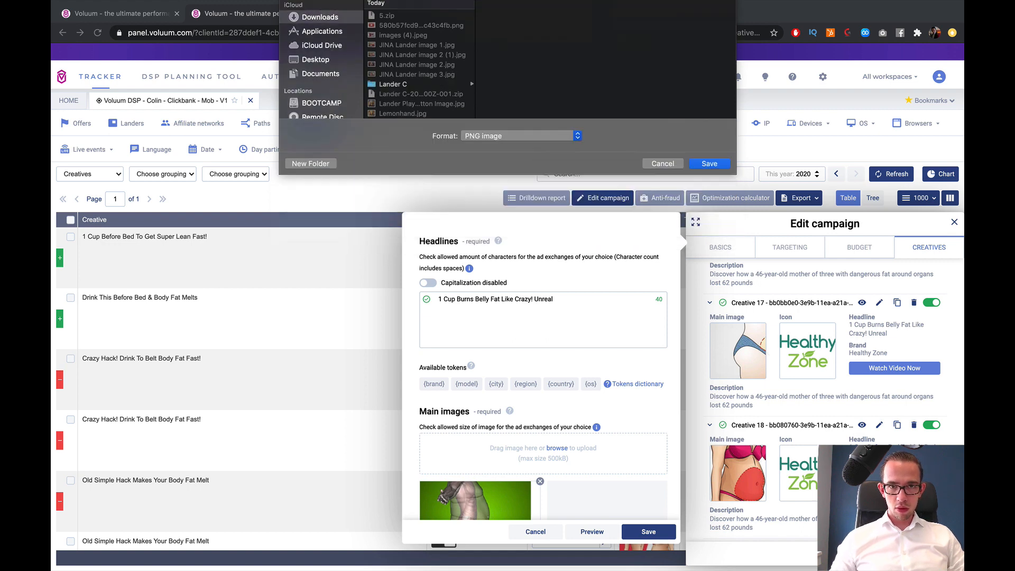
- Close the creative editor without saving and save Creative 22's main image to Downloads as nutra 3
scroll(827, 404, down, 5)
scroll(827, 405, down, 6)
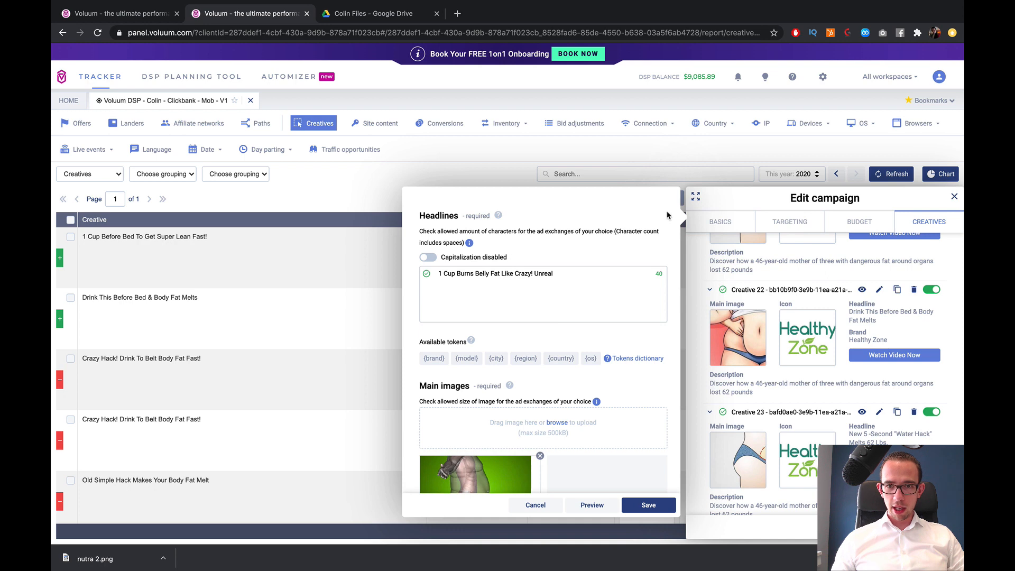
click(536, 505)
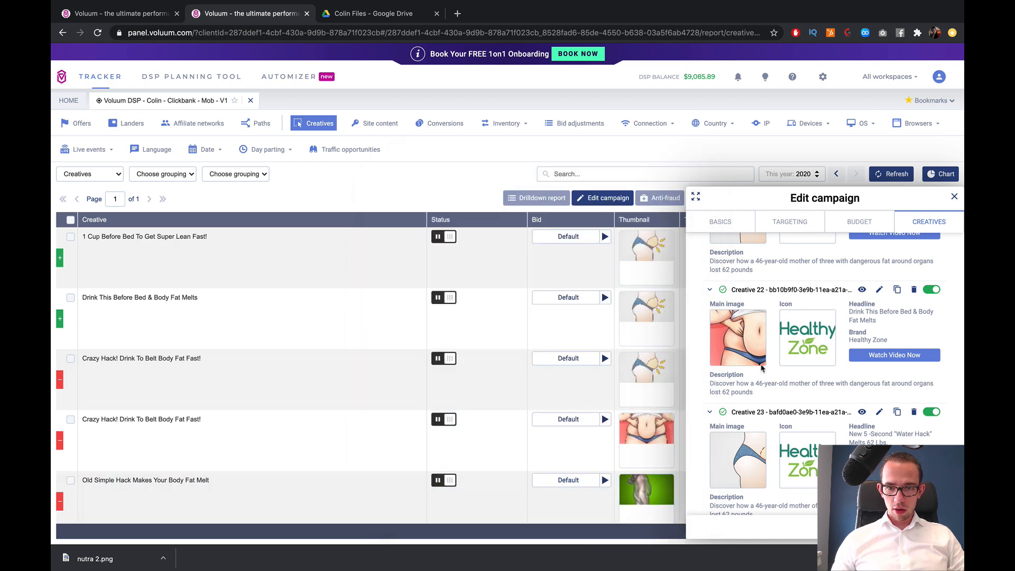
right_click(756, 335)
click(795, 350)
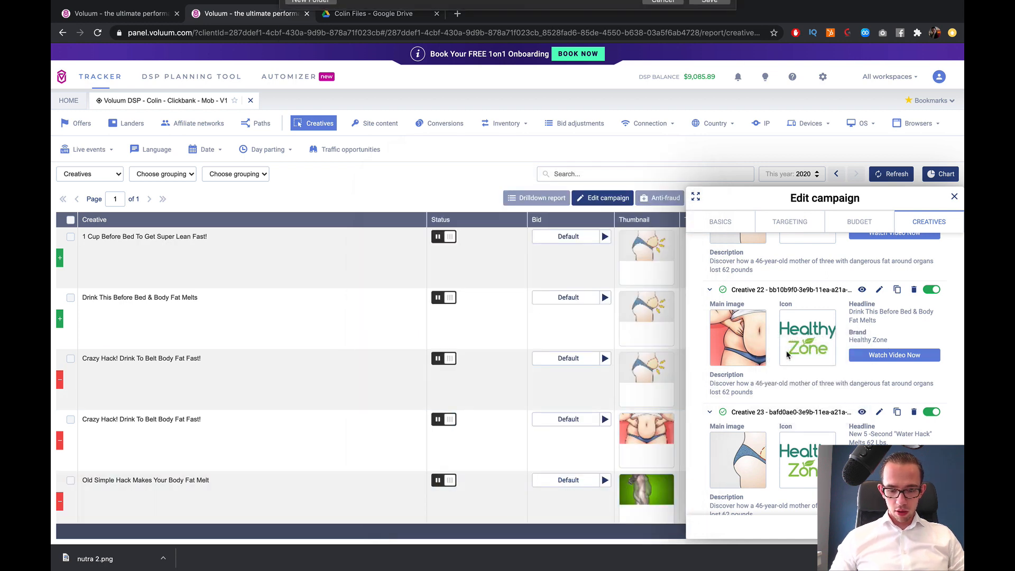
text(nutra)
key(Return)
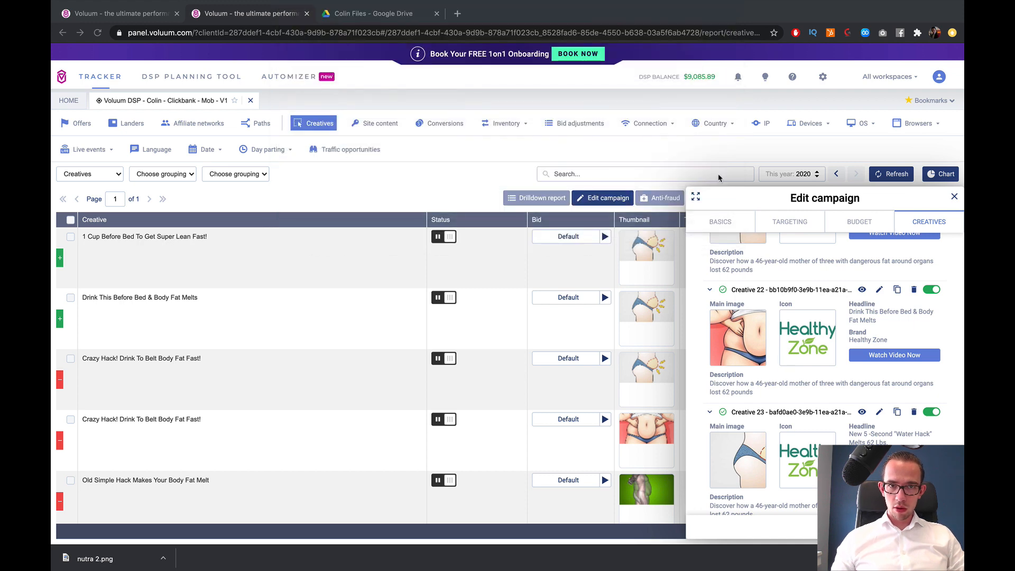
- Return to the new native campaign and upload nutra 2.png and nutra 3.png as main images
click(111, 13)
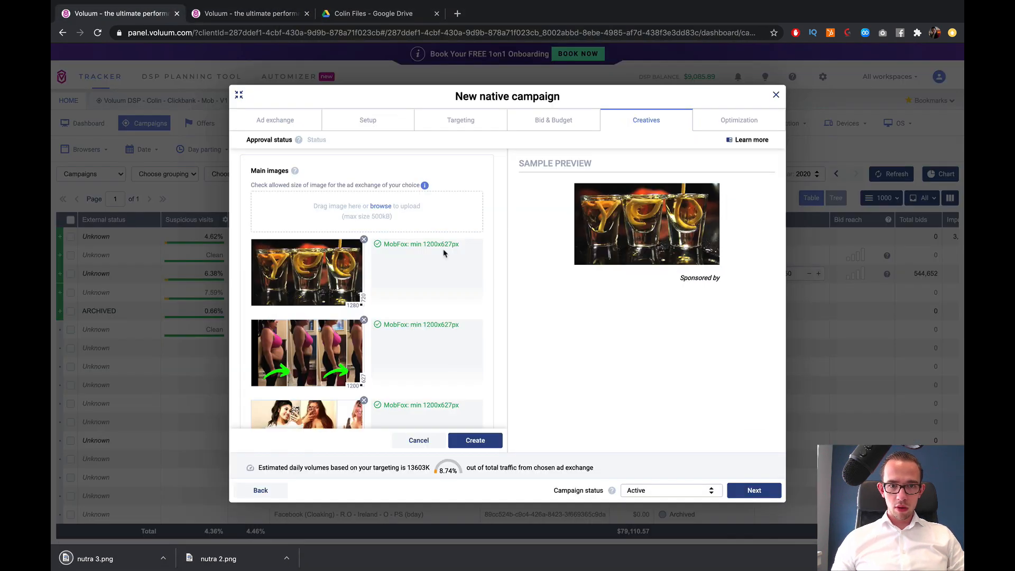
click(377, 217)
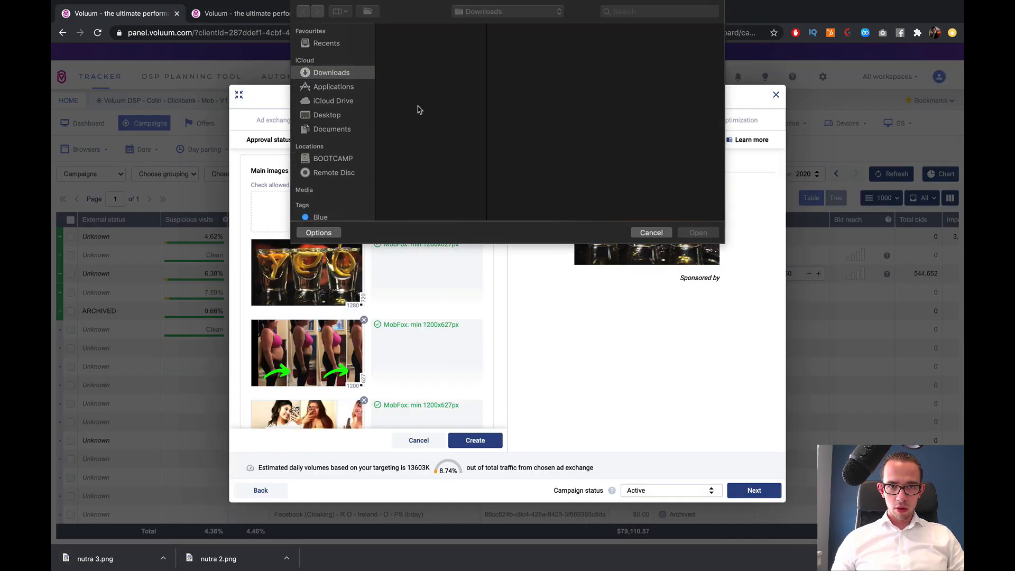
click(408, 169)
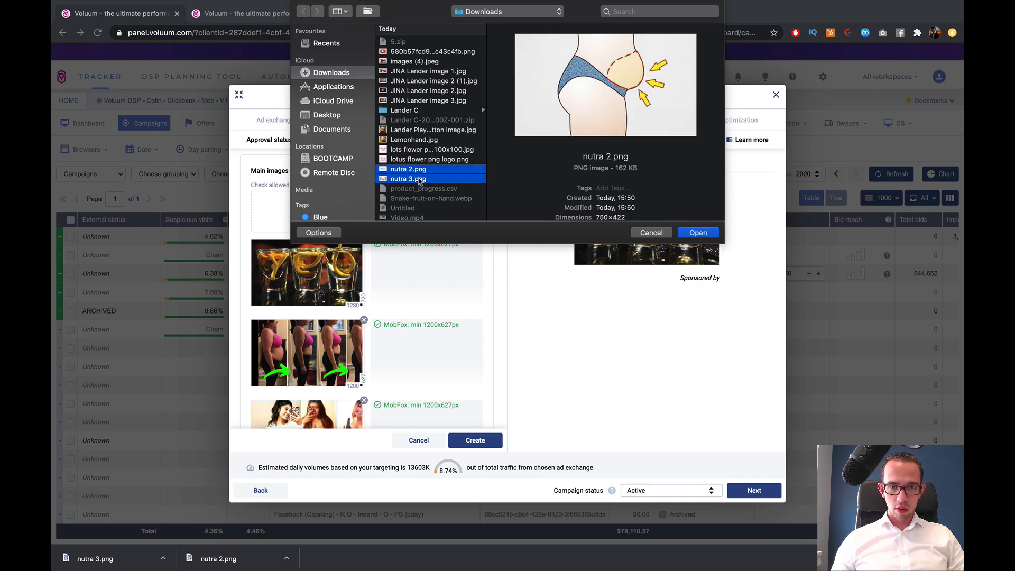
shift+click(408, 179)
click(697, 232)
- Remove the two uploaded nutra images that miss MobFox's minimum size from the main images
scroll(411, 211, down, 5)
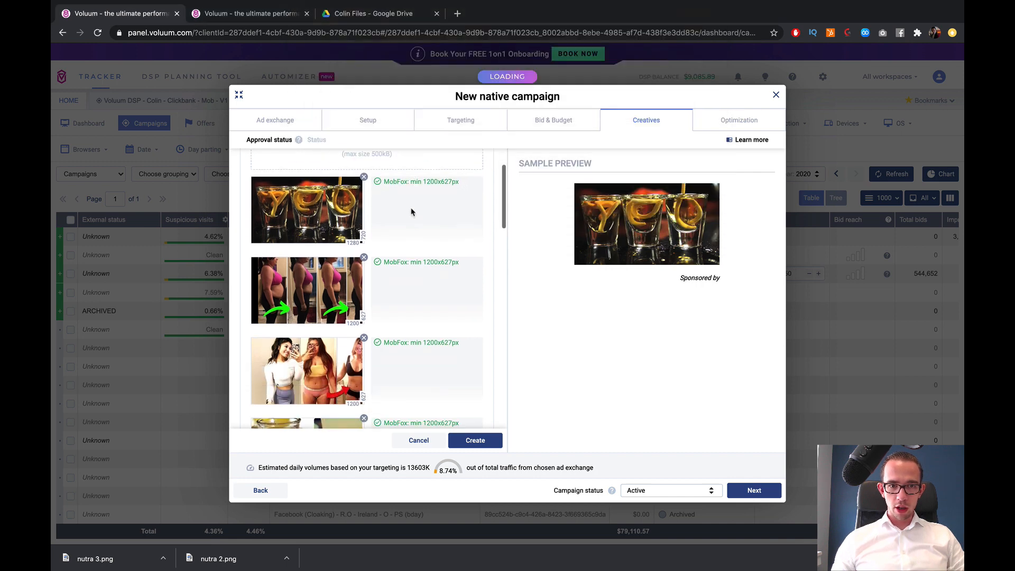
scroll(403, 232, down, 10)
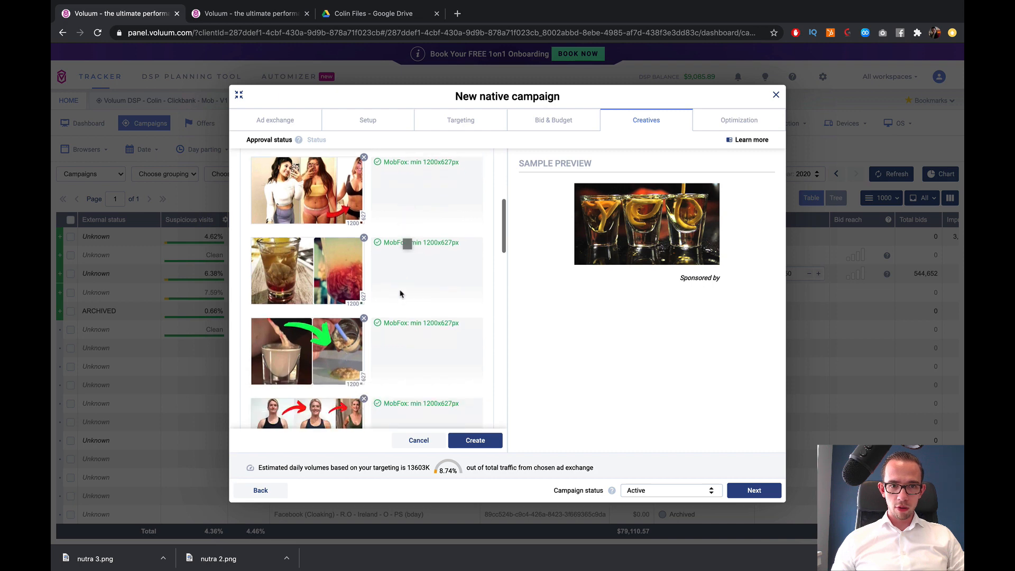
scroll(403, 273, down, 2)
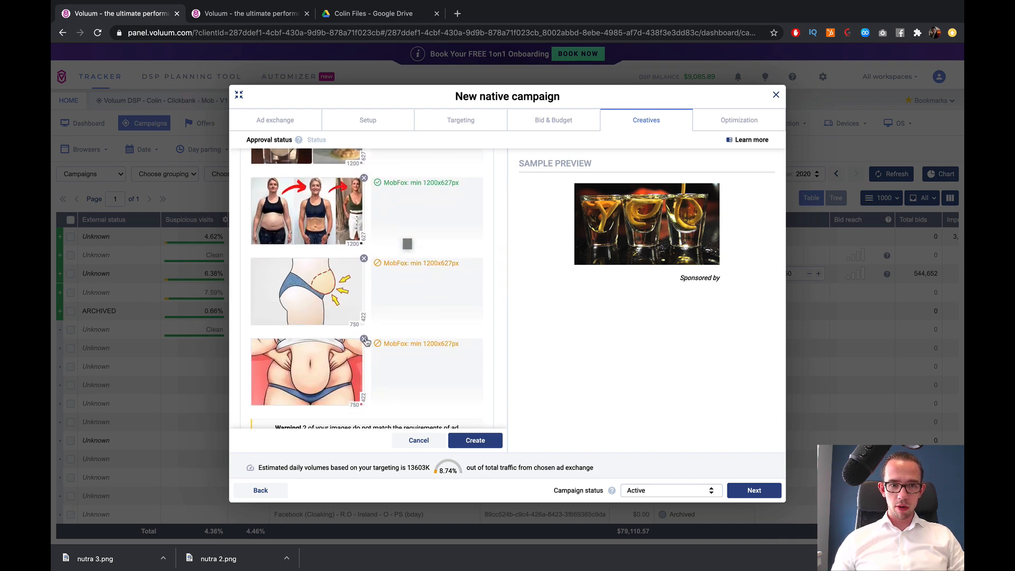
click(364, 340)
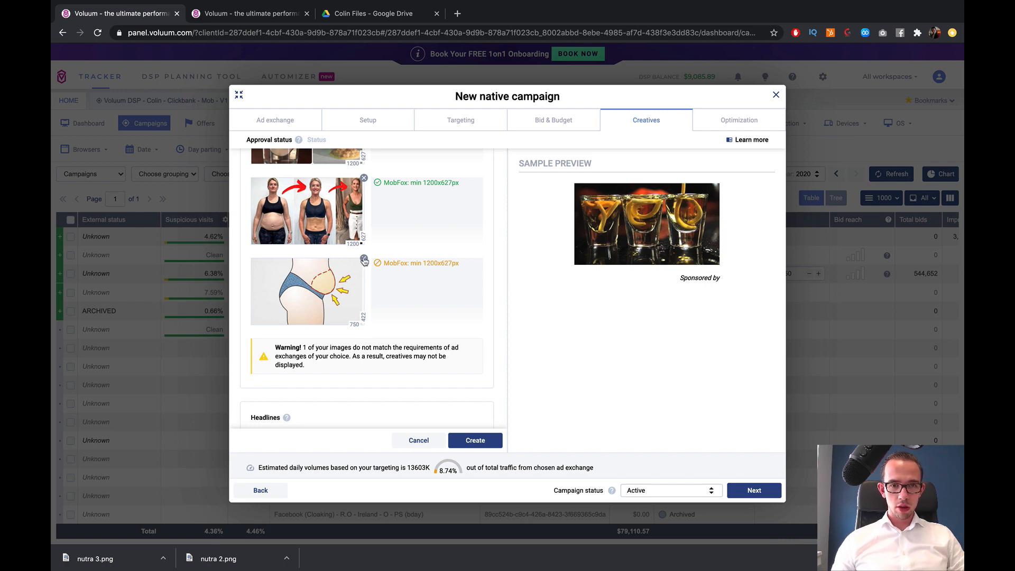
click(363, 259)
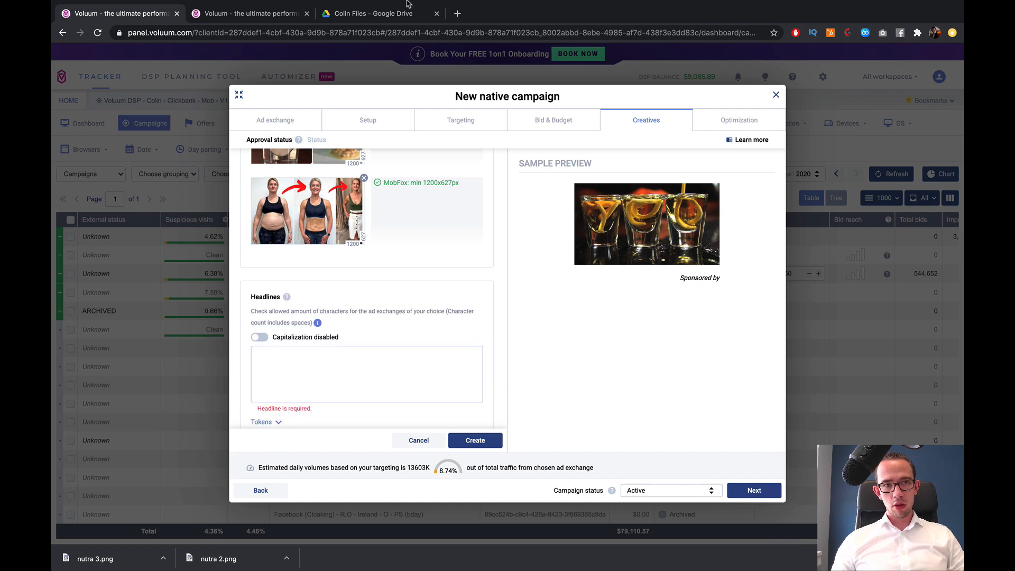
- Switch to the shared Google Drive folder and open Animated images inside 100 image ads 5 per Category
click(401, 13)
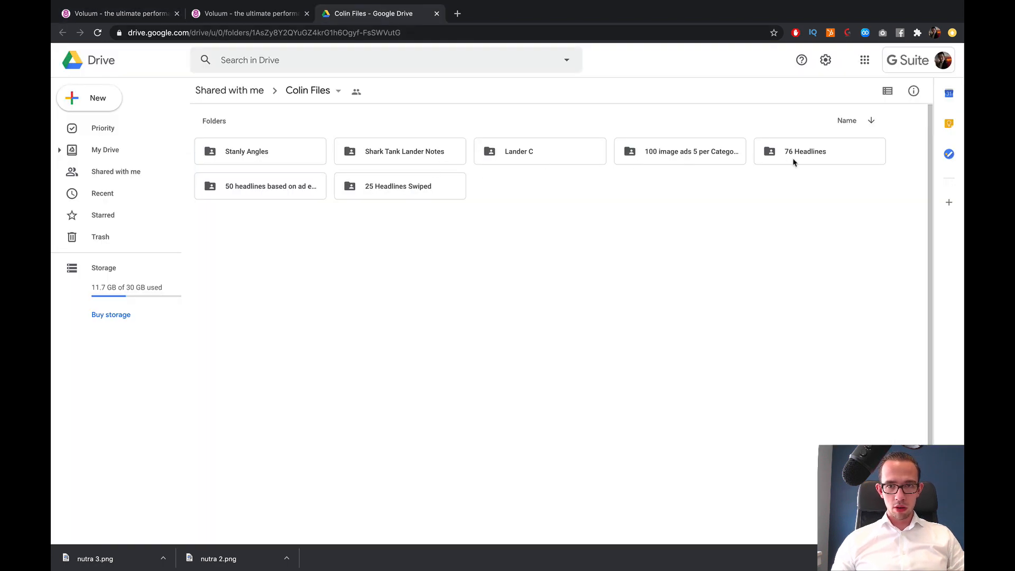
click(705, 160)
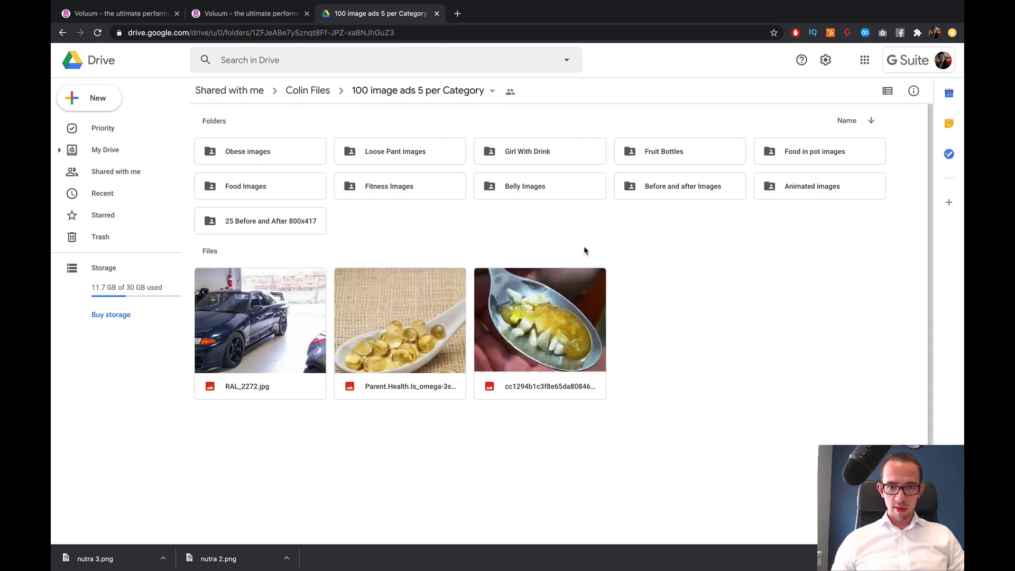
double_click(808, 191)
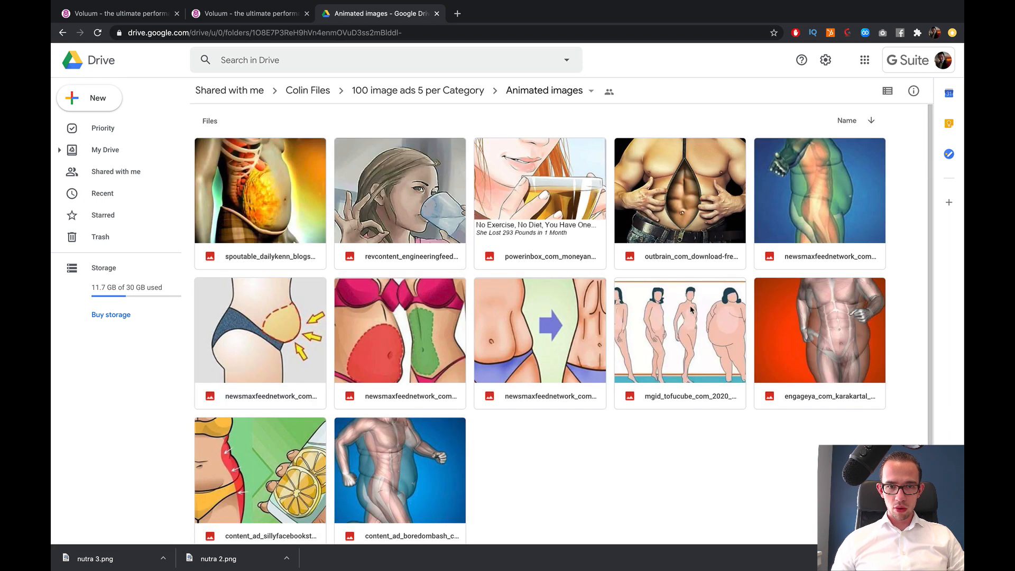
- Preview the yellow-arrow belly, before-and-after waist and lemon-slice drawings in the Animated images folder, closing each one
scroll(691, 309, down, 1)
double_click(299, 327)
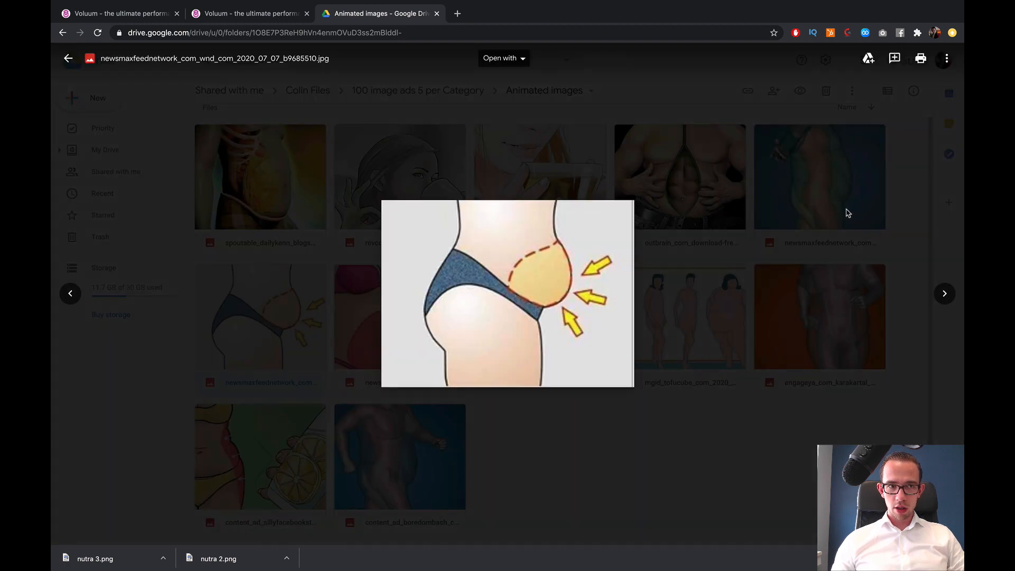
key(Escape)
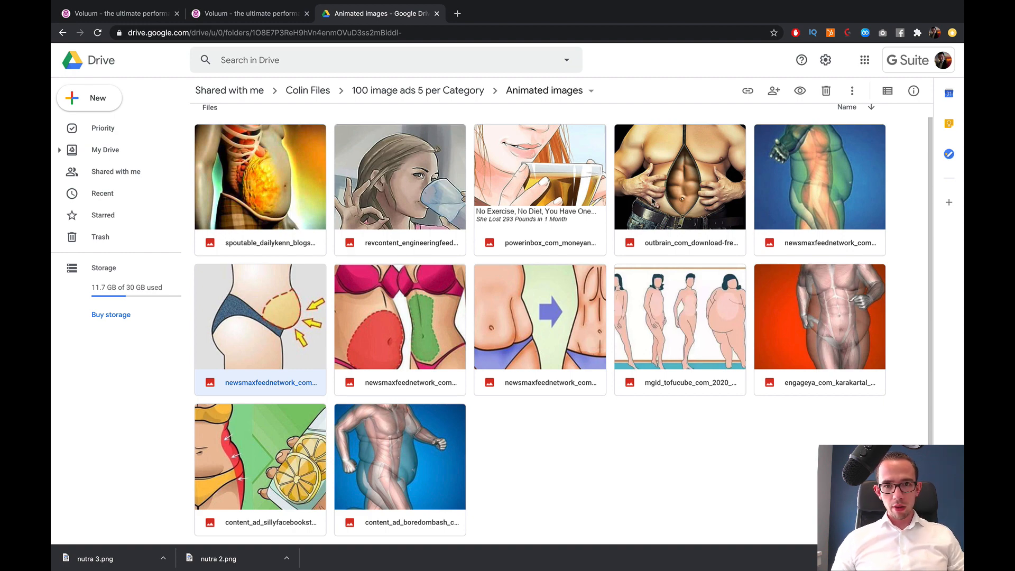
double_click(526, 300)
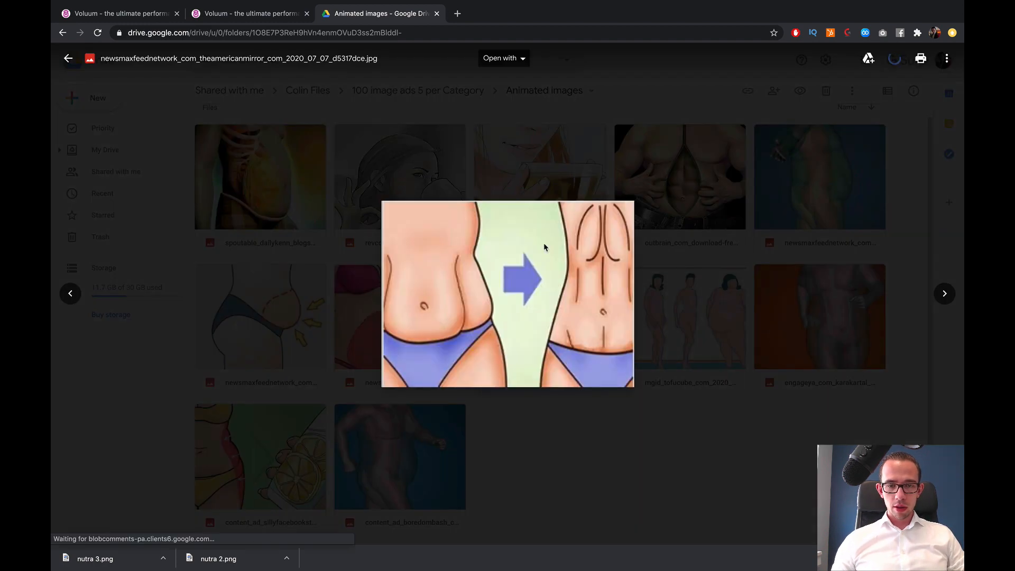
click(743, 178)
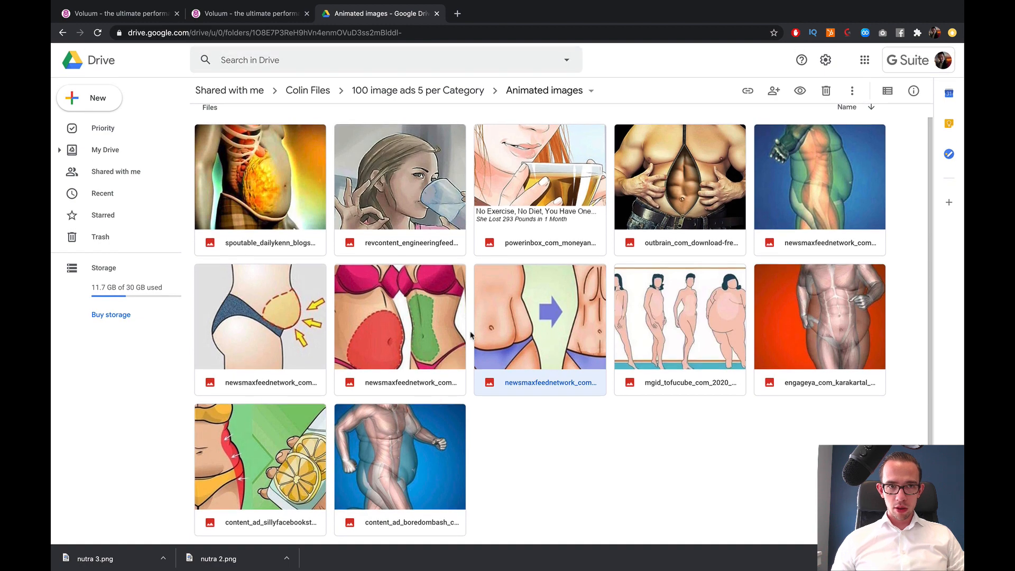
double_click(222, 461)
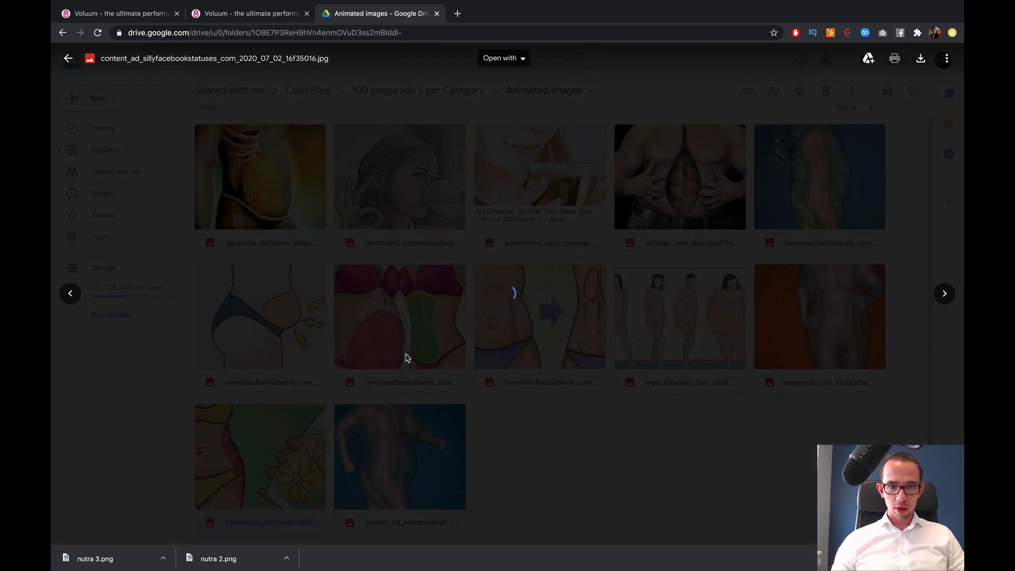
click(744, 267)
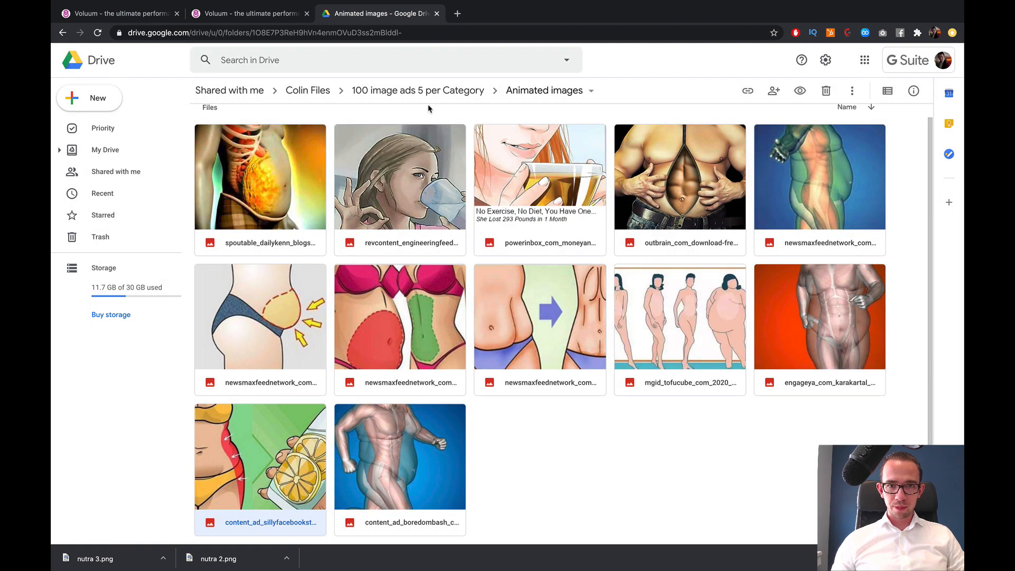
- Go back to 100 image ads 5 per Category, open the 25 Before and After 800x417 folder and look through its images
click(419, 92)
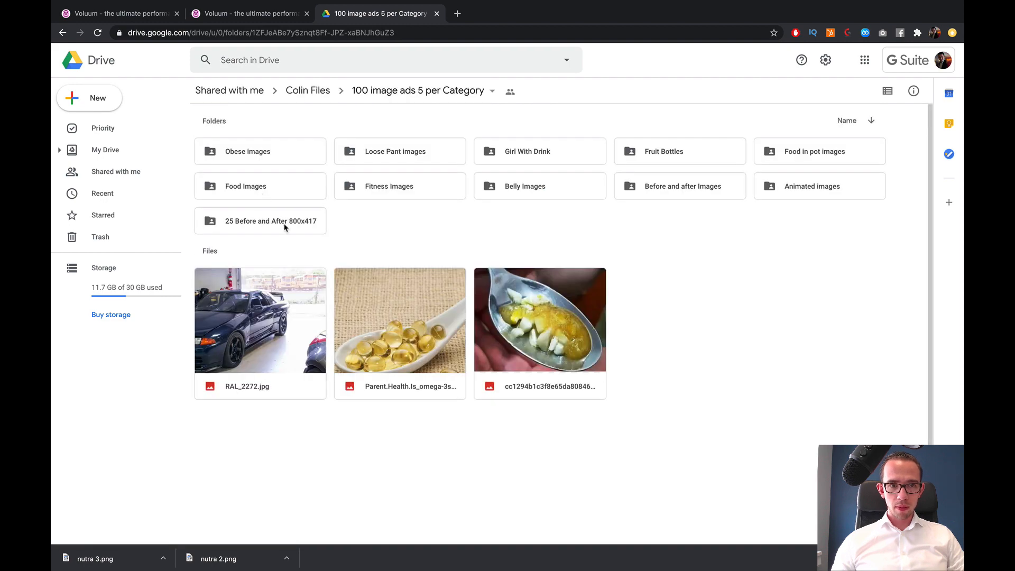
double_click(283, 227)
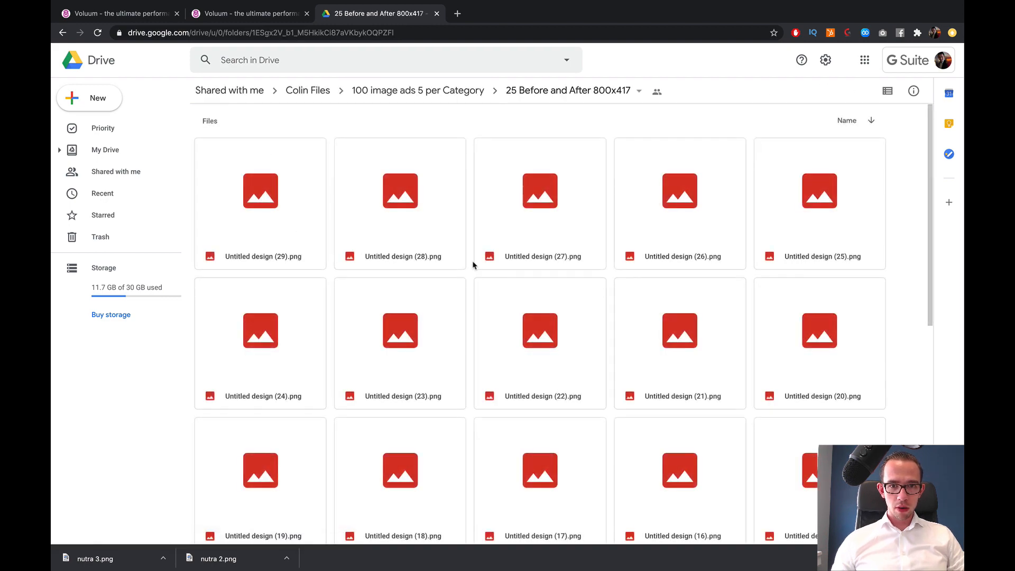
scroll(827, 270, down, 4)
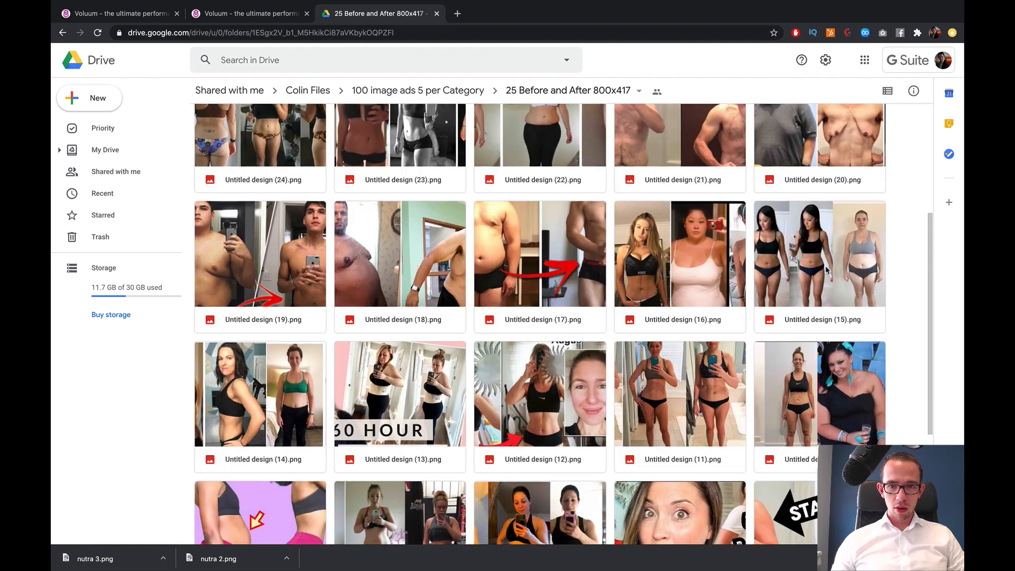
scroll(732, 286, down, 4)
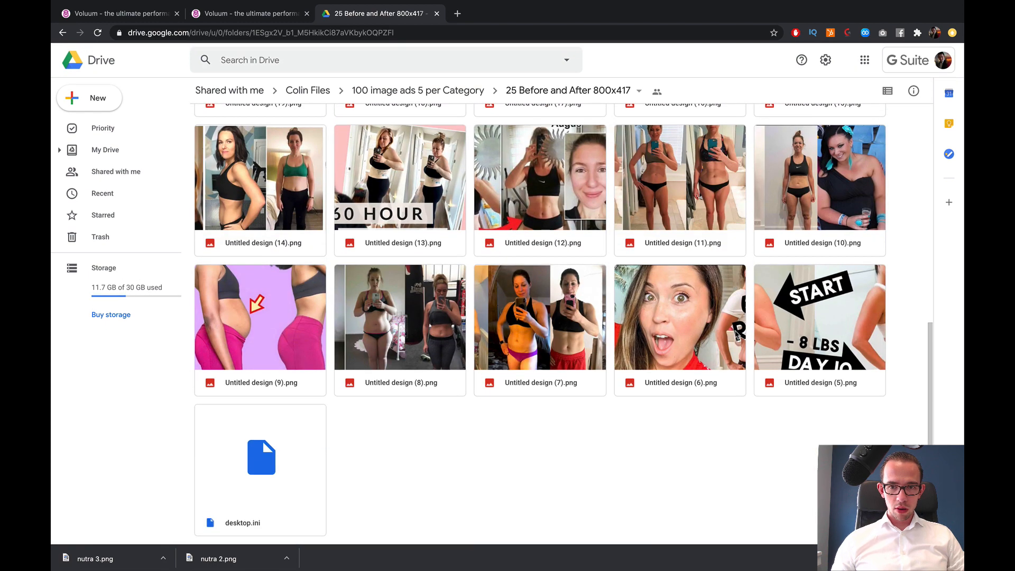
- Preview Untitled design (6).png and Untitled design (9).png in the 25 Before and After 800x417 folder, and download Untitled design (6).png
double_click(686, 330)
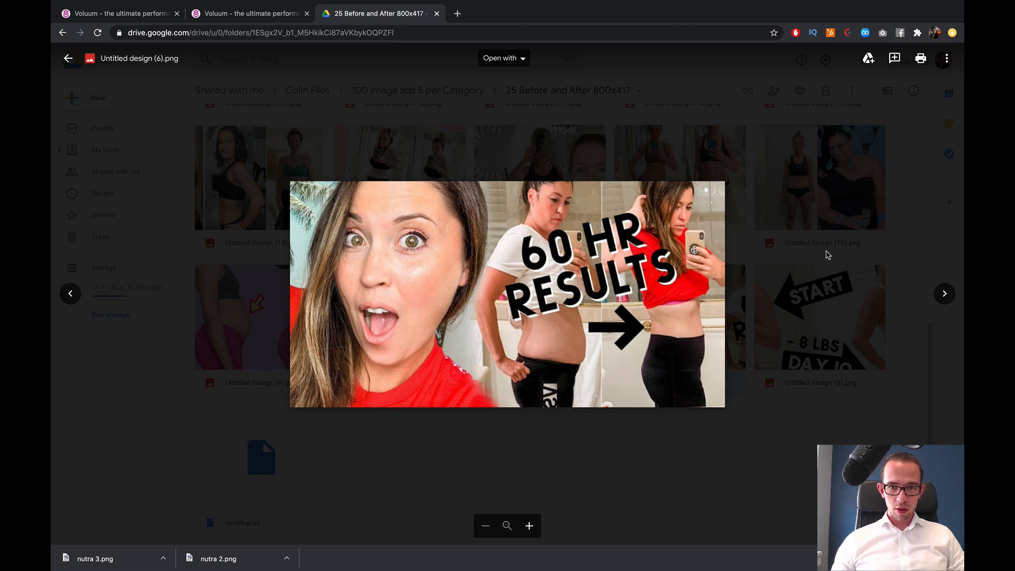
click(823, 231)
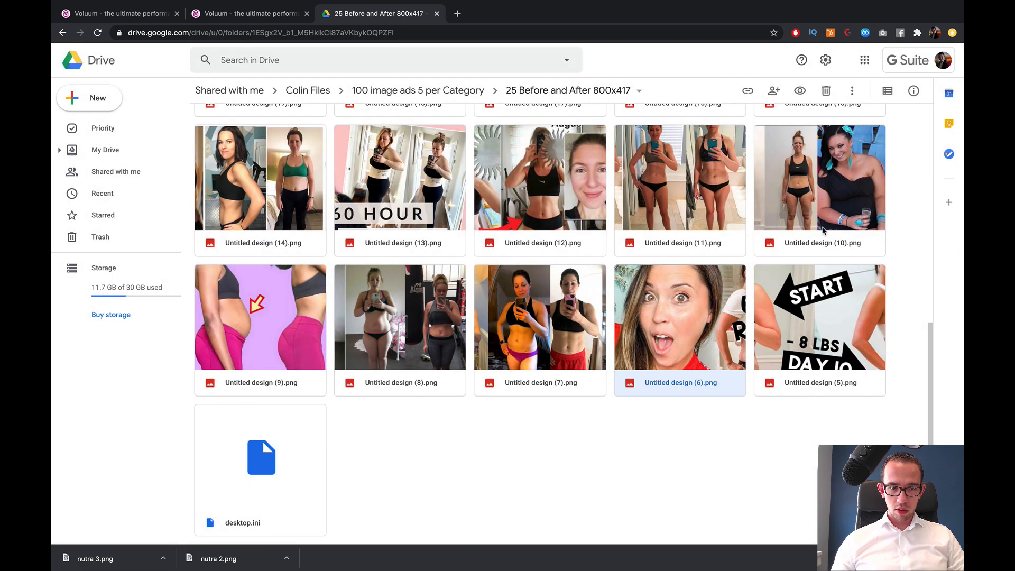
double_click(289, 321)
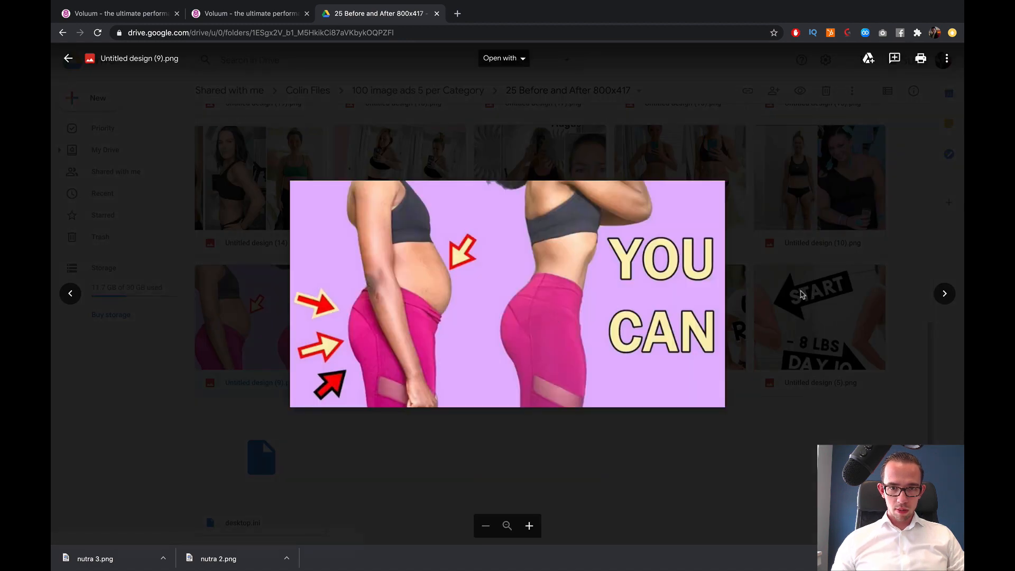
click(801, 293)
double_click(679, 317)
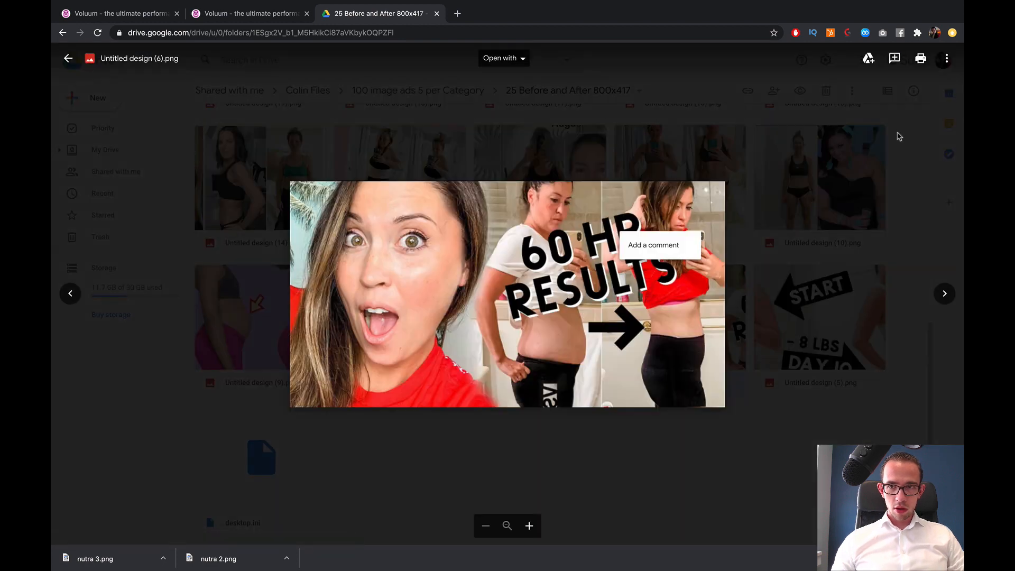
click(896, 134)
right_click(690, 300)
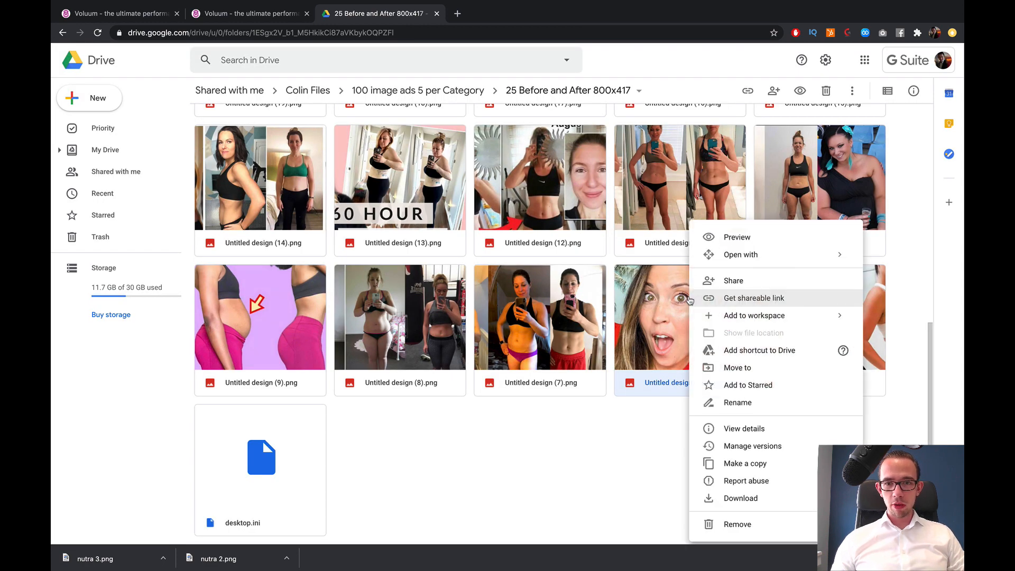
click(745, 497)
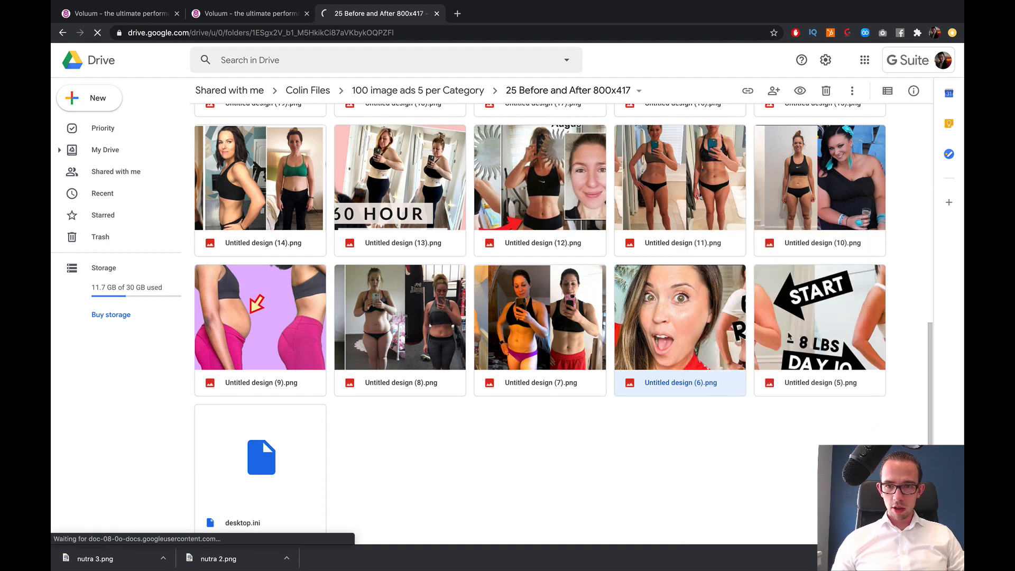
- Preview Untitled design (5).png, (9).png and (8).png, and download Untitled design (5).png and Untitled design (9).png
double_click(774, 319)
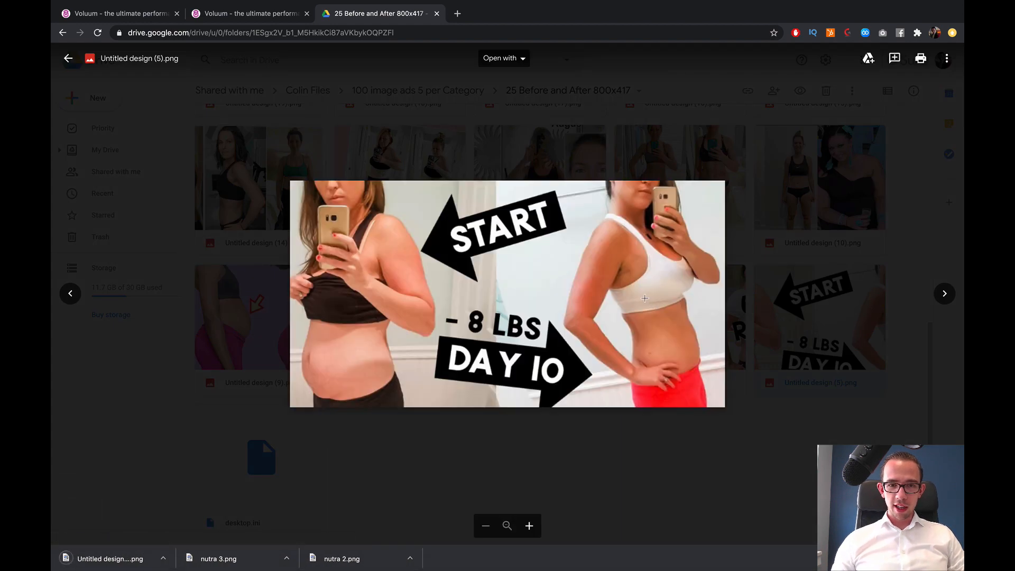
click(859, 266)
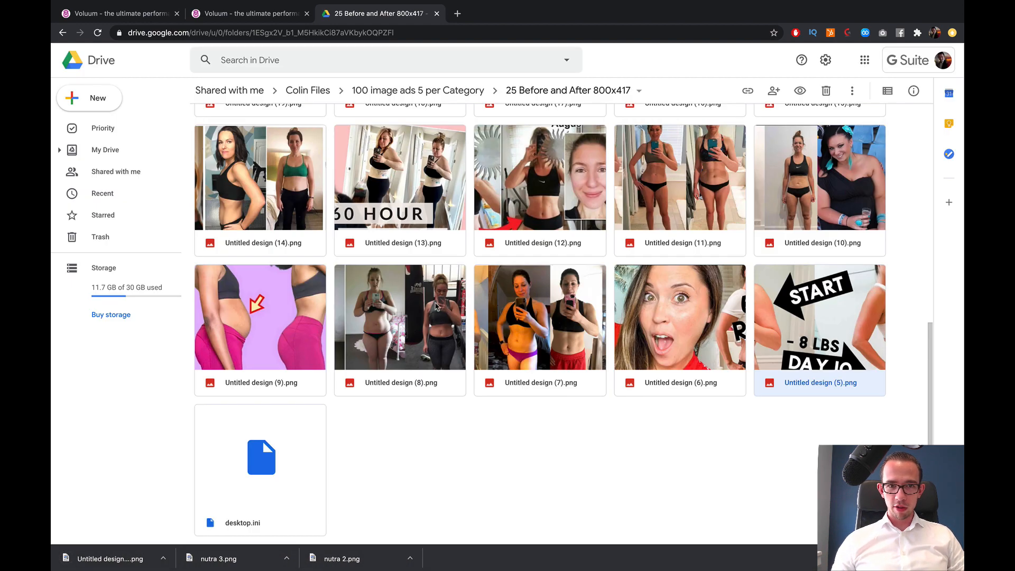
double_click(301, 304)
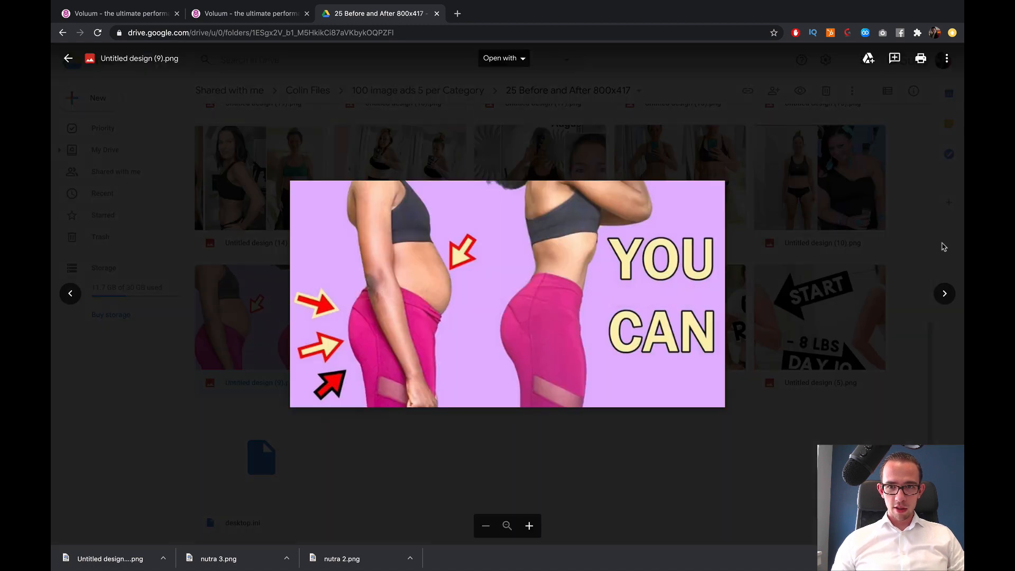
click(945, 293)
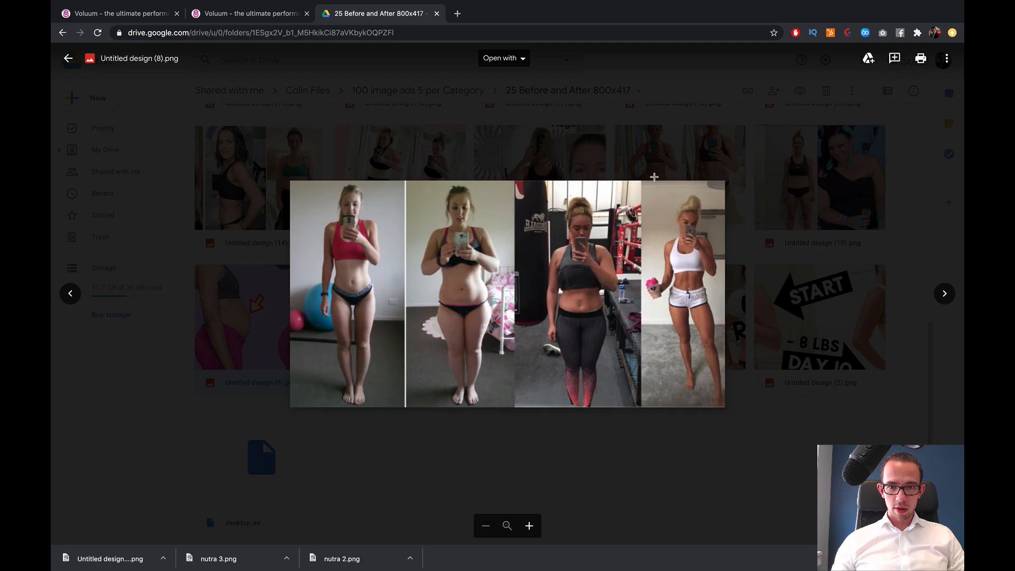
click(808, 285)
right_click(804, 285)
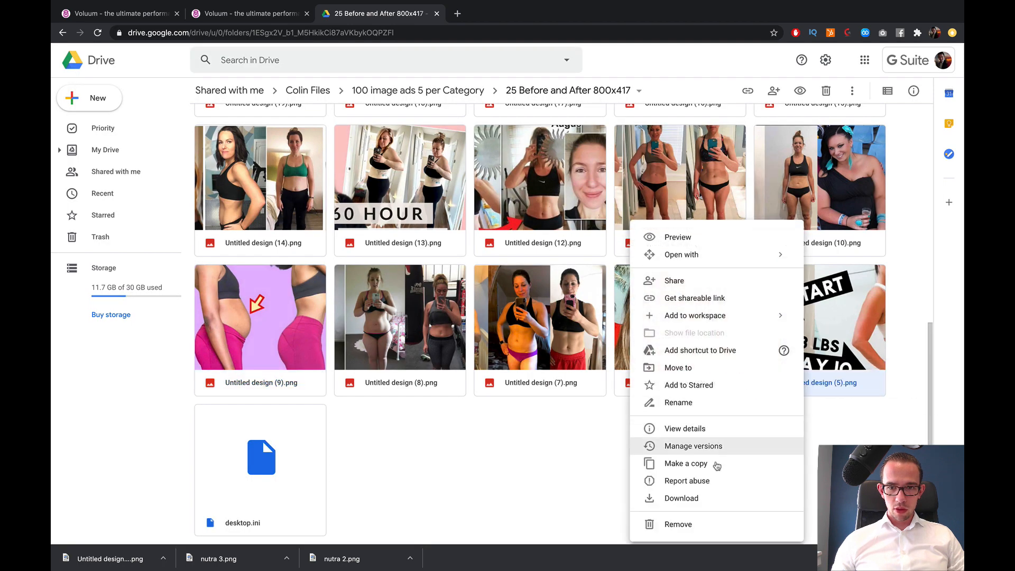
click(706, 497)
right_click(248, 360)
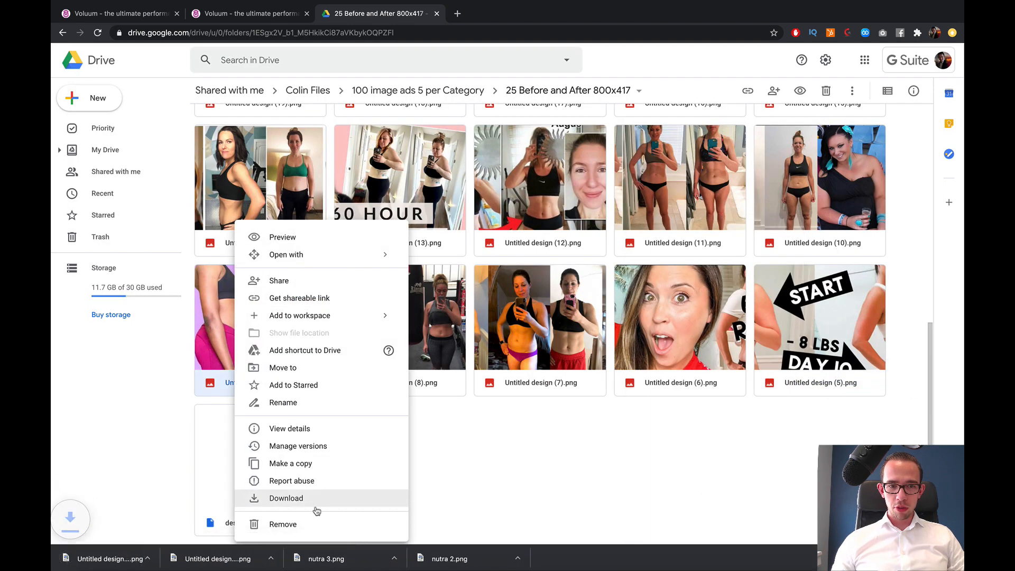
click(315, 497)
- Close the Voluum browser tab with the Edit campaign view and return to the new native campaign in the other Voluum tab
click(205, 16)
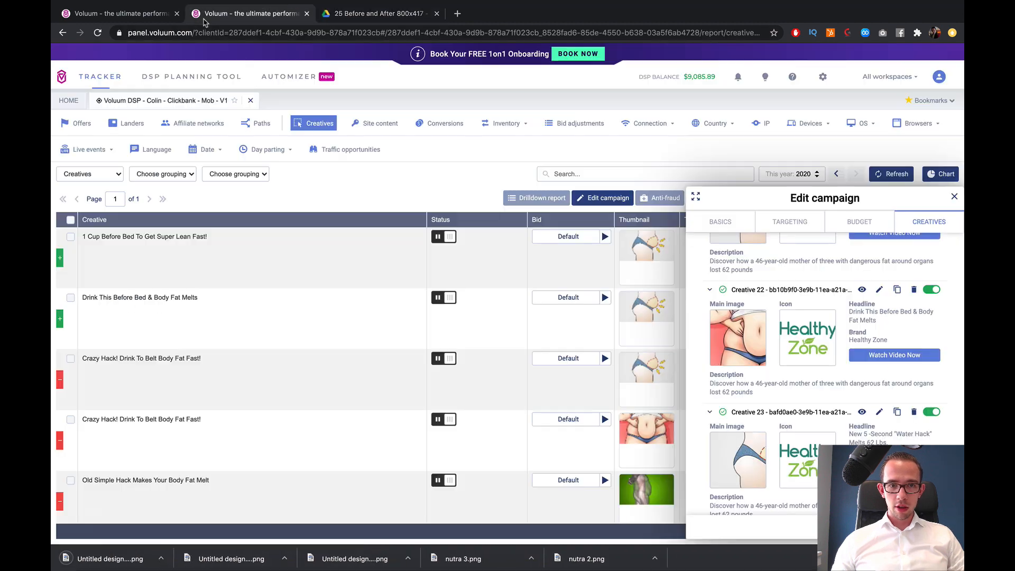
click(306, 13)
click(123, 15)
- Upload Untitled design (5) (1).png, Untitled design (6) (1).png and Untitled design (9) (1).png from Downloads to the main images
scroll(407, 219, up, 10)
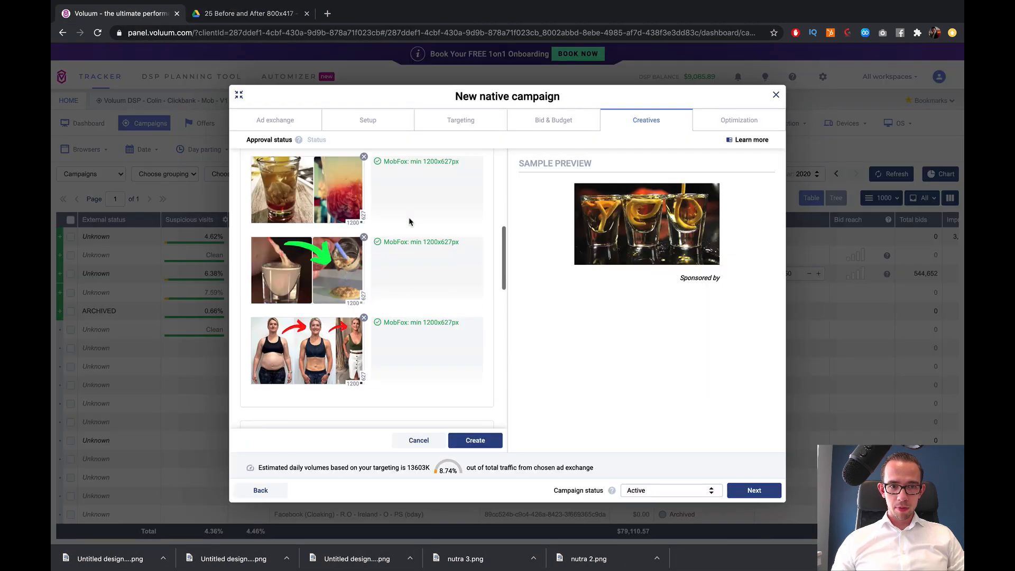
click(386, 210)
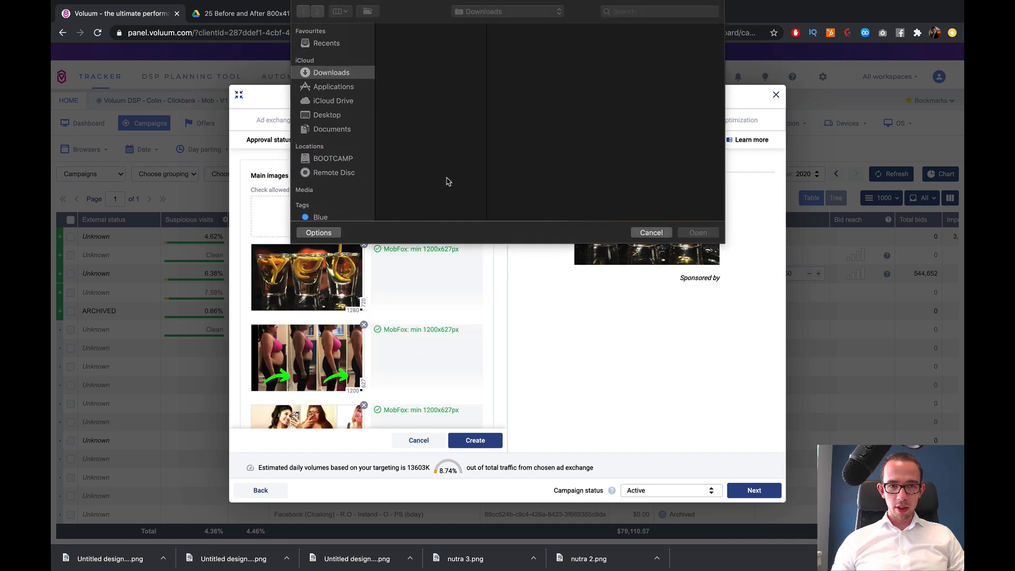
scroll(436, 137, down, 5)
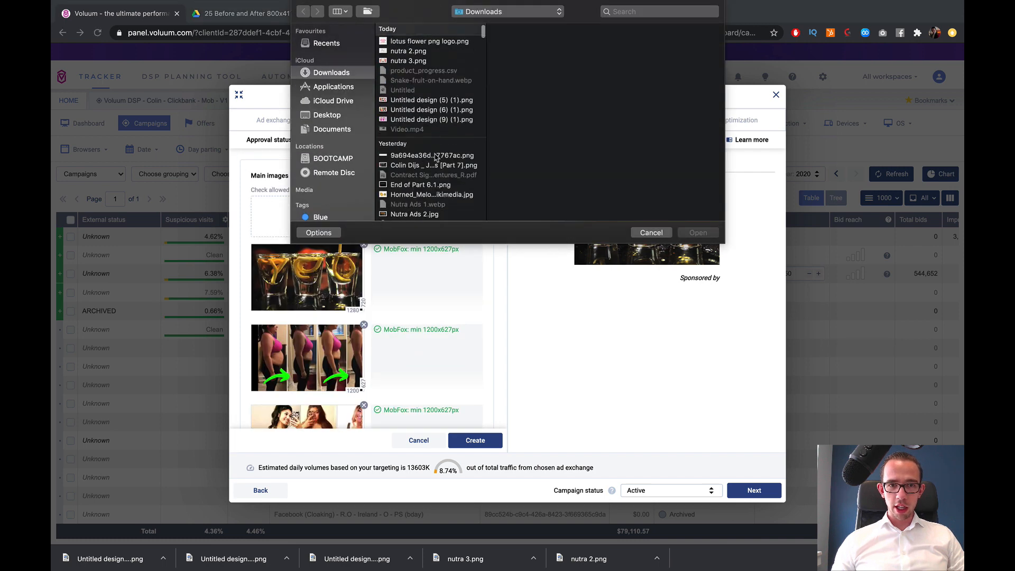
click(431, 121)
super+click(431, 112)
super+click(432, 104)
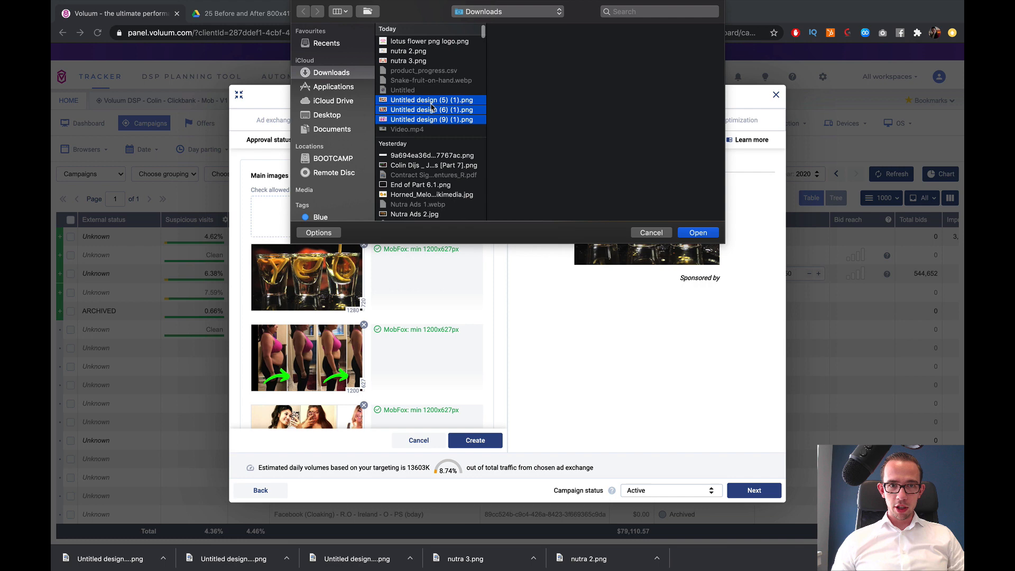
click(687, 230)
- Remove the YOU CAN and START / DAY 10 images that miss MobFox's minimum size from the main images
scroll(389, 254, down, 5)
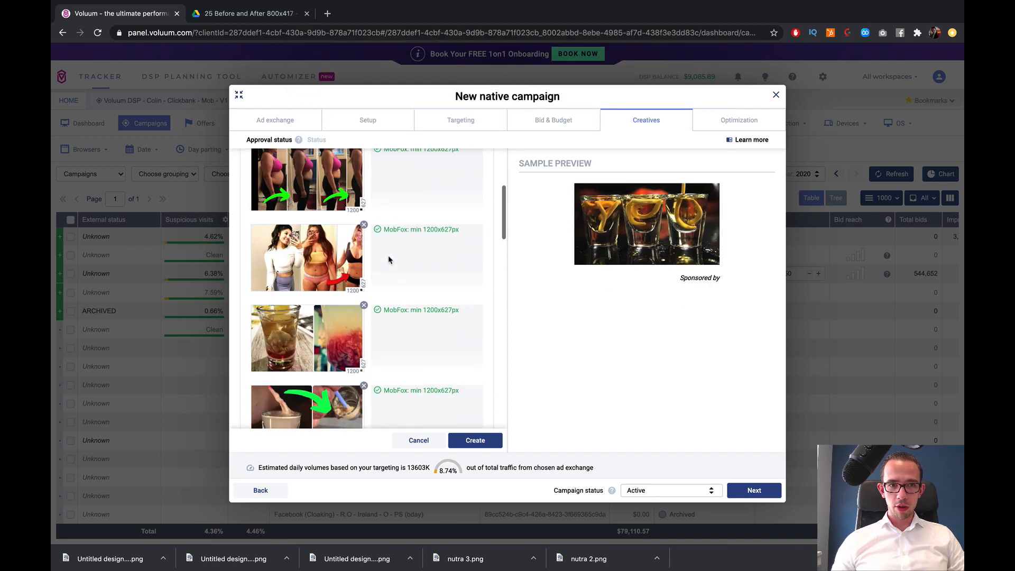
scroll(388, 259, down, 10)
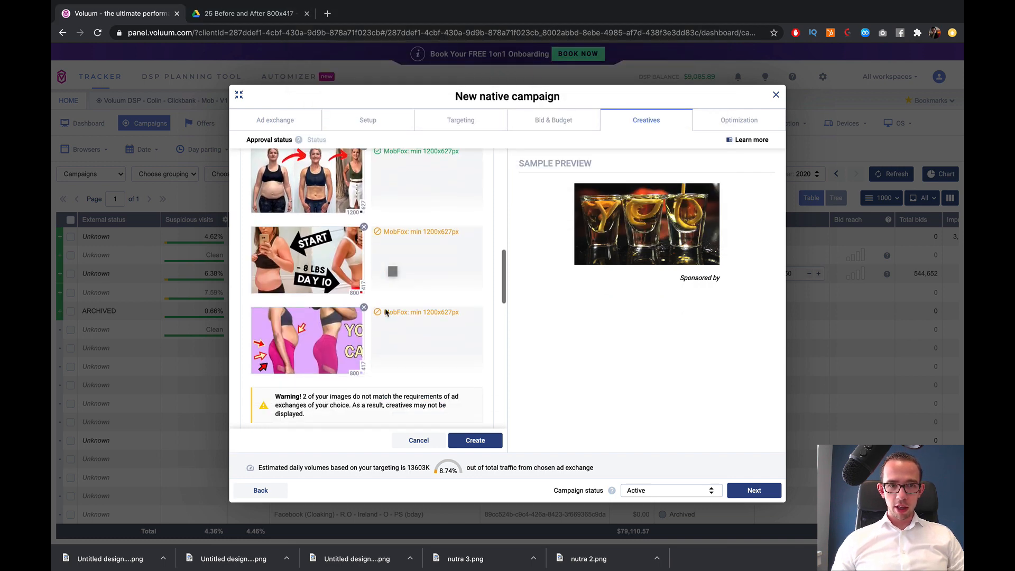
scroll(385, 312, down, 3)
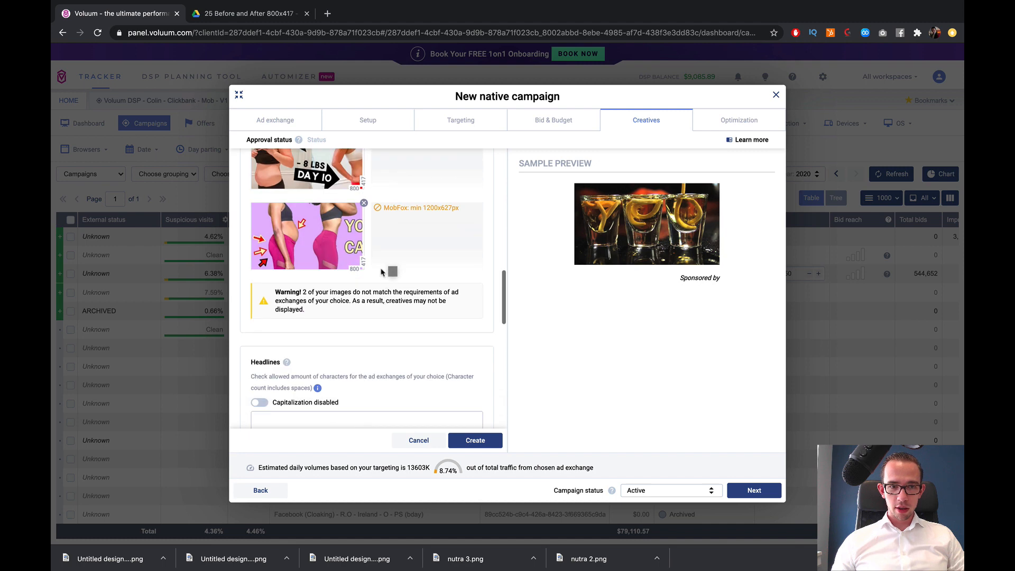
scroll(383, 271, up, 1)
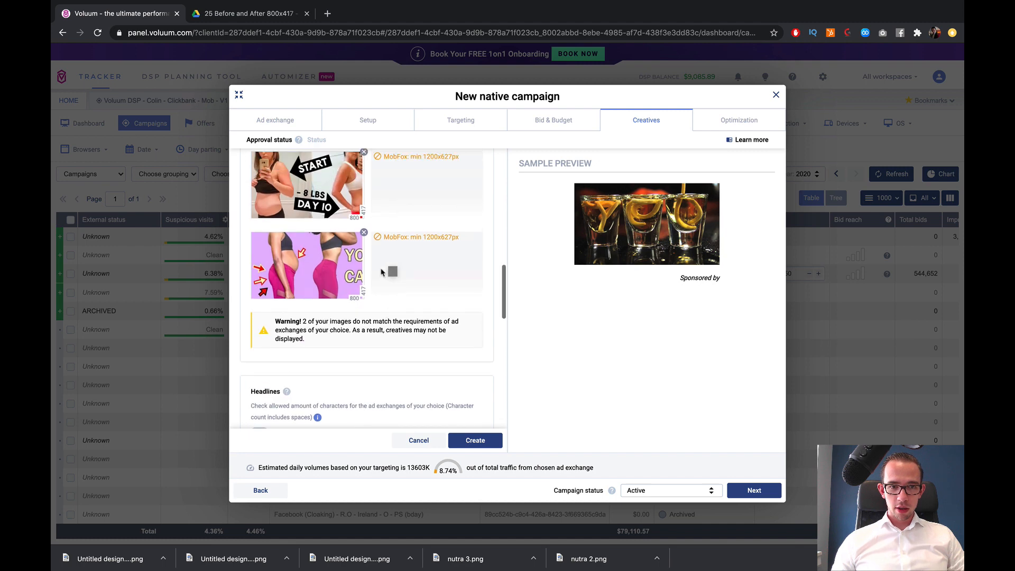
click(364, 233)
click(363, 155)
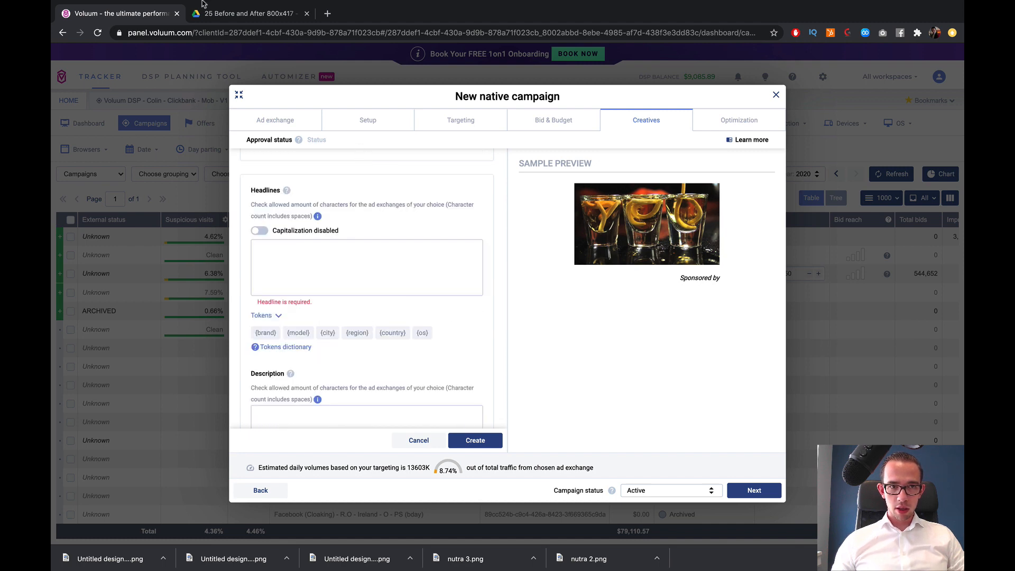
- Switch to Google Drive, reopen the 25 Before and After 800x417 folder from its parent folder, and preview Untitled design (6).png
click(243, 13)
scroll(266, 419, up, 10)
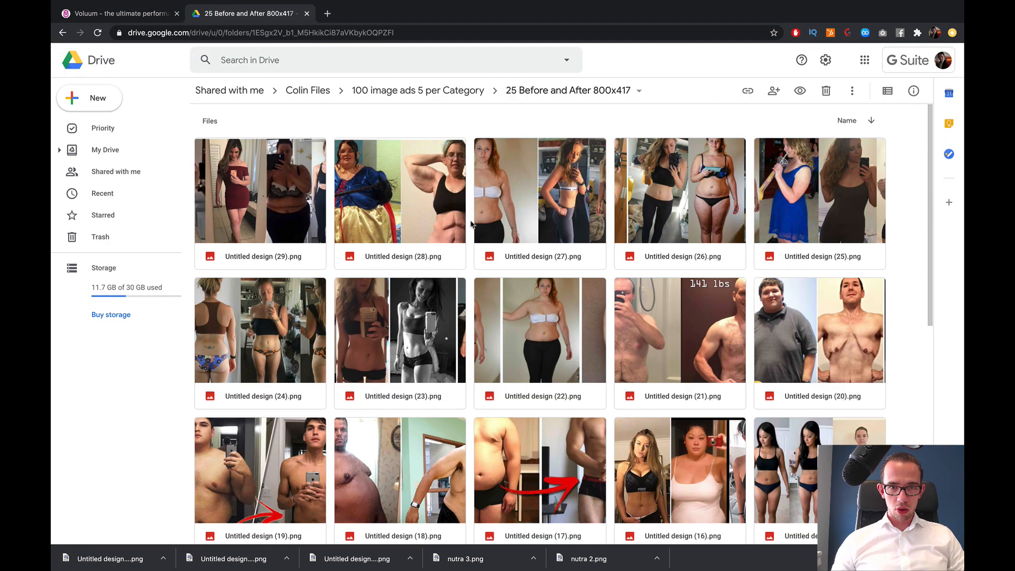
click(434, 91)
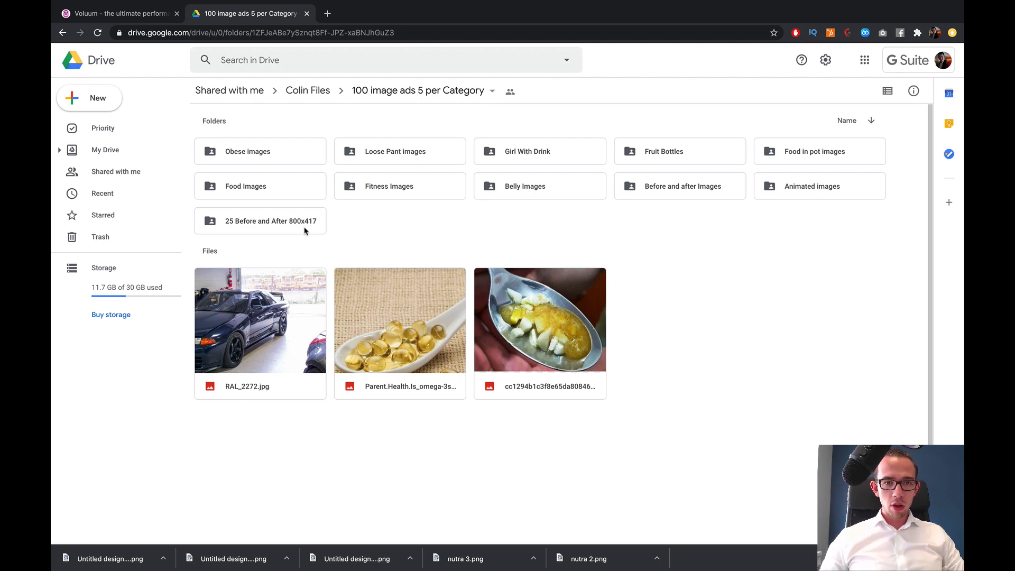
double_click(305, 230)
scroll(542, 238, down, 4)
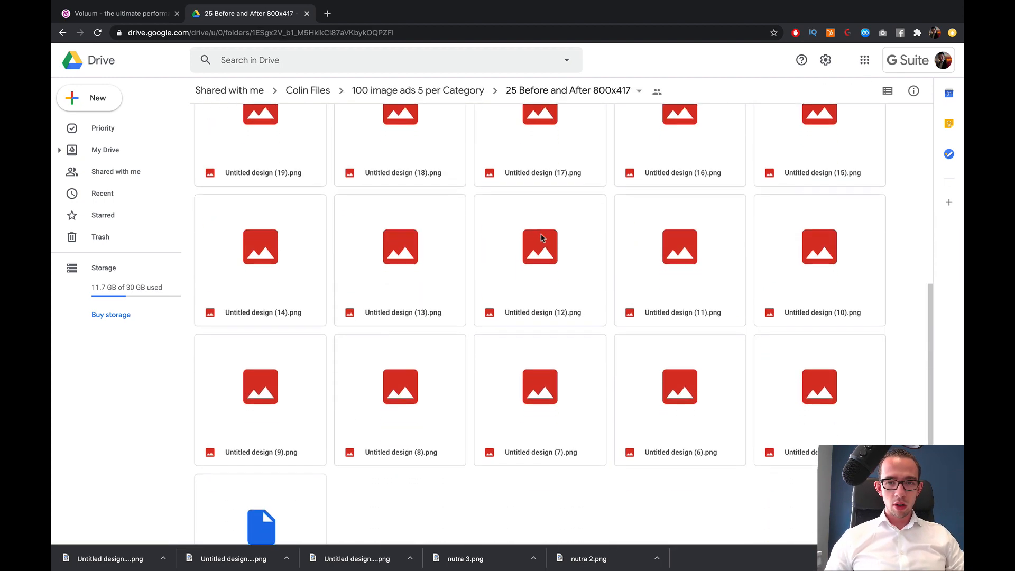
scroll(541, 237, down, 2)
double_click(641, 336)
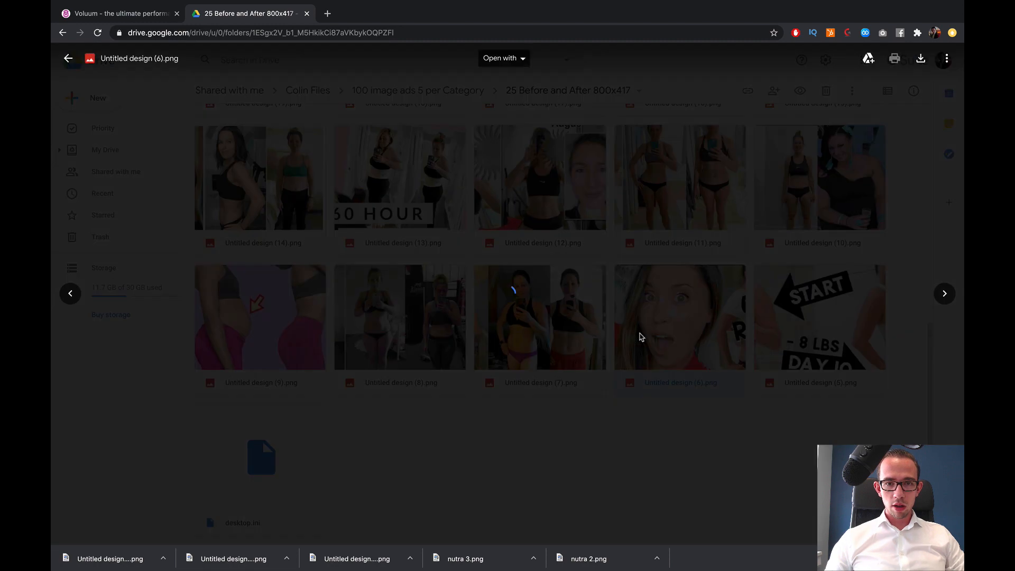
click(661, 111)
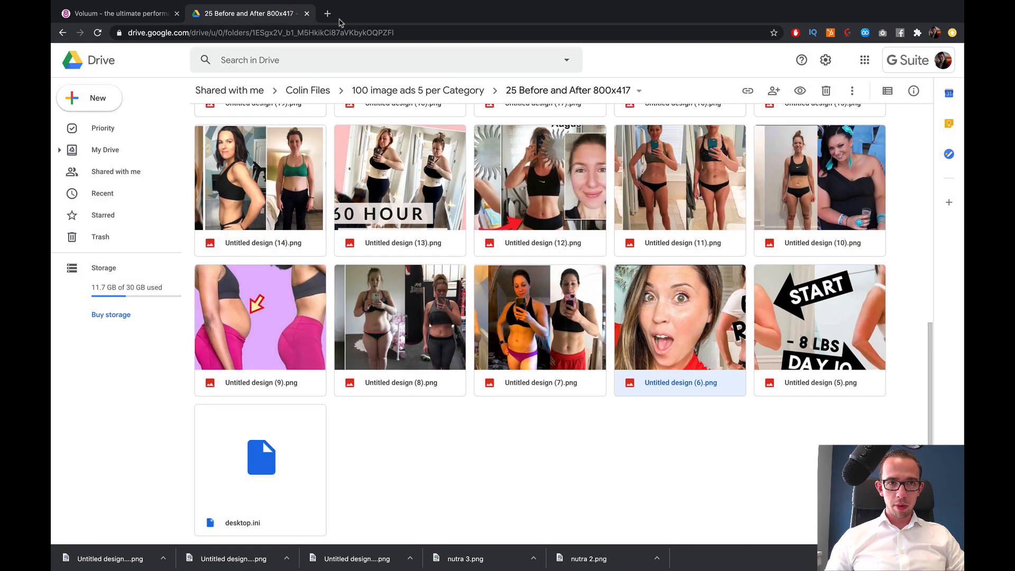
- Open canva.com in a new browser tab and create a blank design with custom dimensions of 1200 x 627 px
click(327, 13)
text(canva.com)
key(Return)
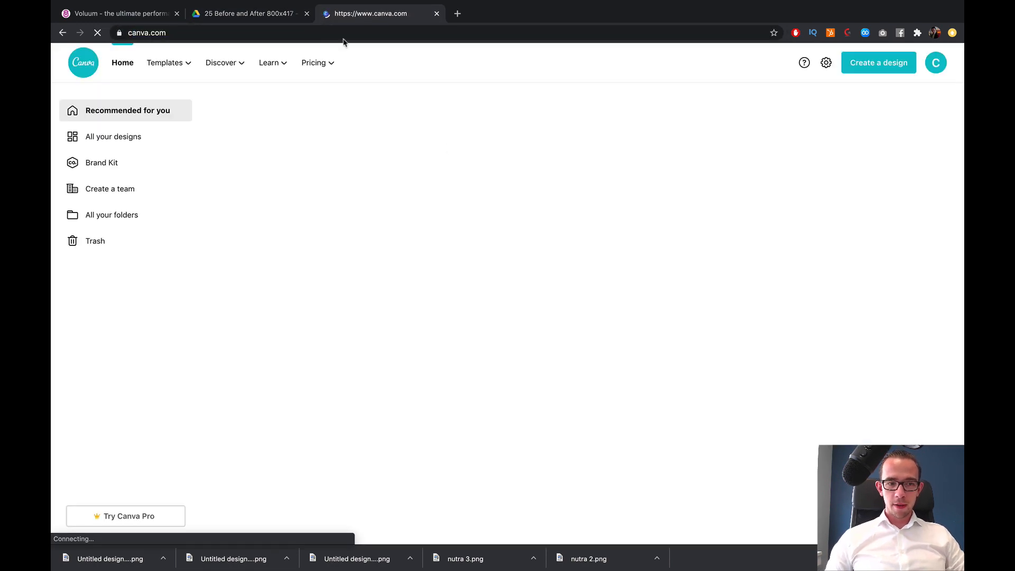
scroll(685, 305, down, 4)
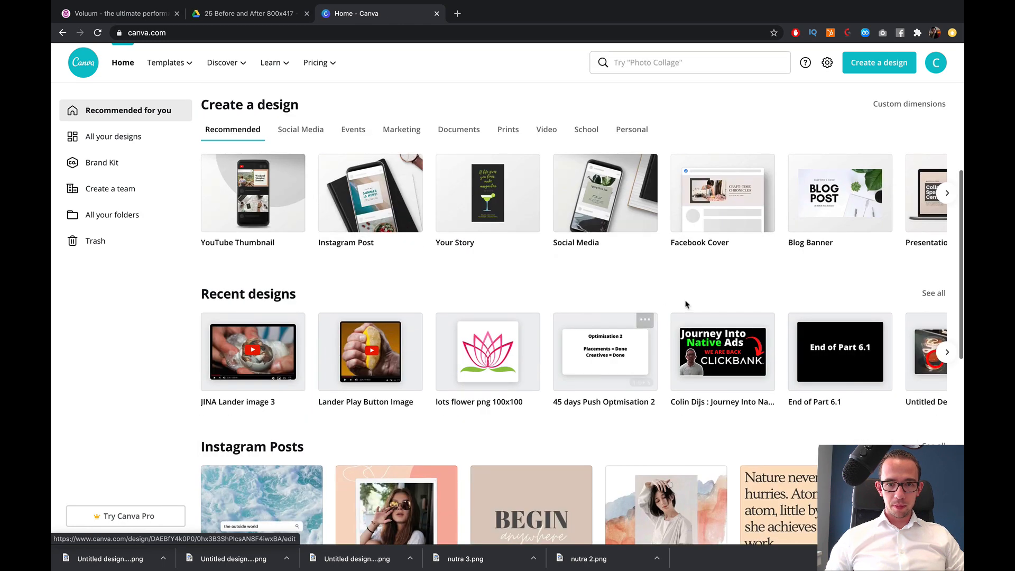
scroll(686, 305, up, 2)
click(917, 221)
text(1200)
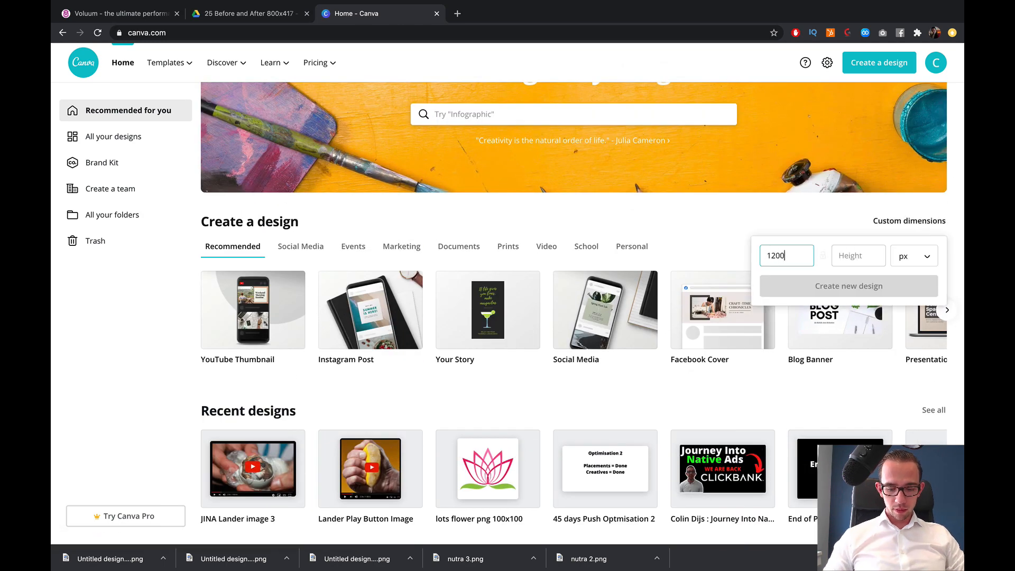
key(Tab)
text(417)
key(Return)
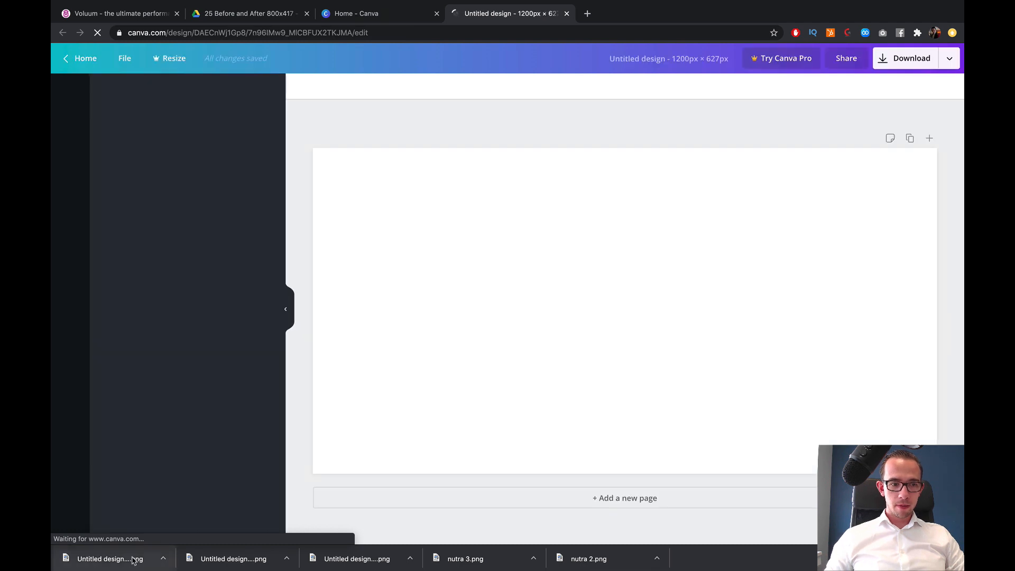
- Upload the three downloaded Untitled design images to the Canva uploads
drag(136, 559, 177, 378)
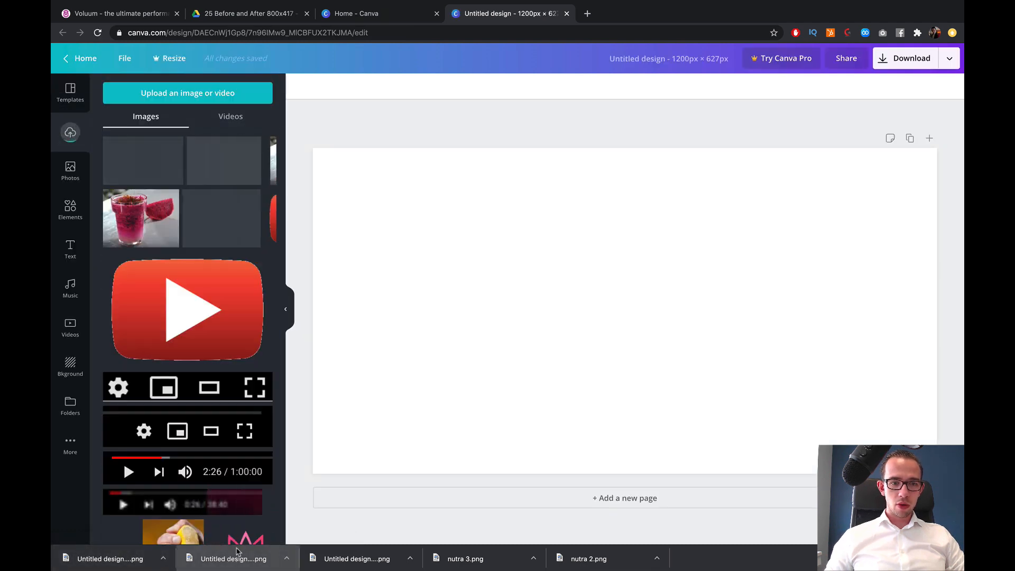
drag(237, 552, 224, 423)
drag(329, 556, 224, 432)
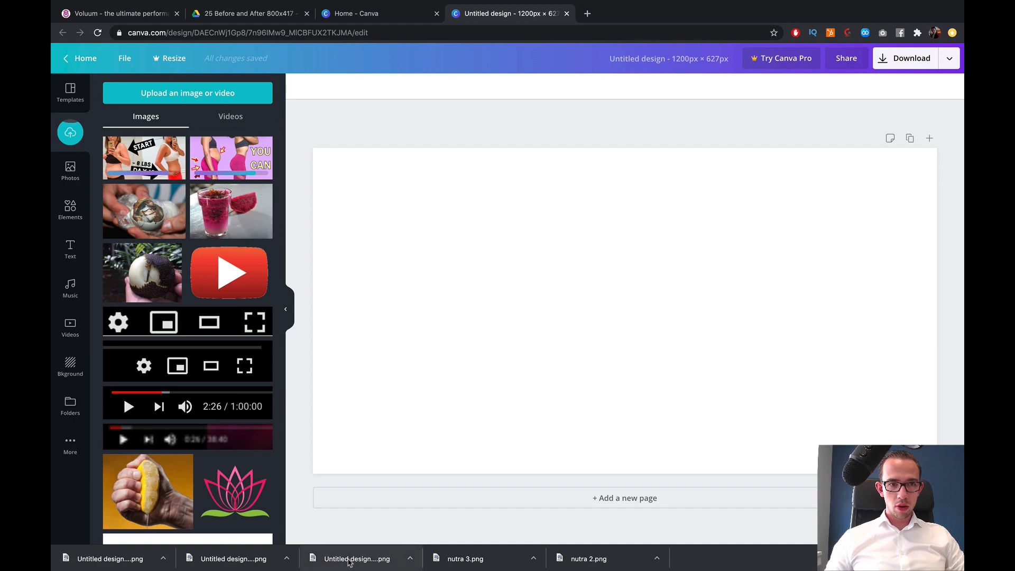
drag(355, 561, 206, 429)
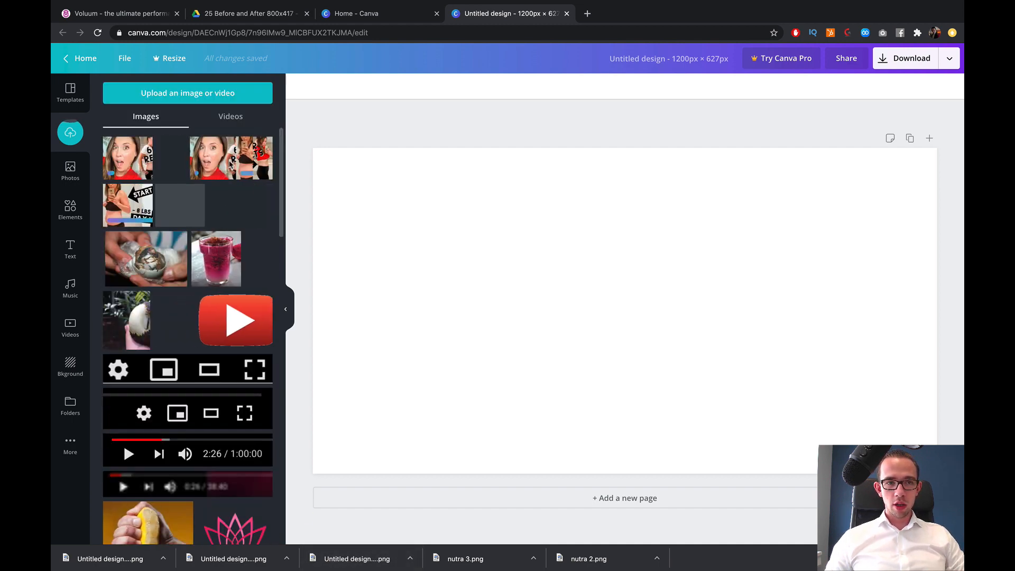
- Place the purple YOU CAN before-and-after image on the blank page and scale it up to fill the whole page
click(234, 214)
drag(570, 292, 453, 225)
drag(698, 345, 937, 468)
drag(886, 401, 890, 403)
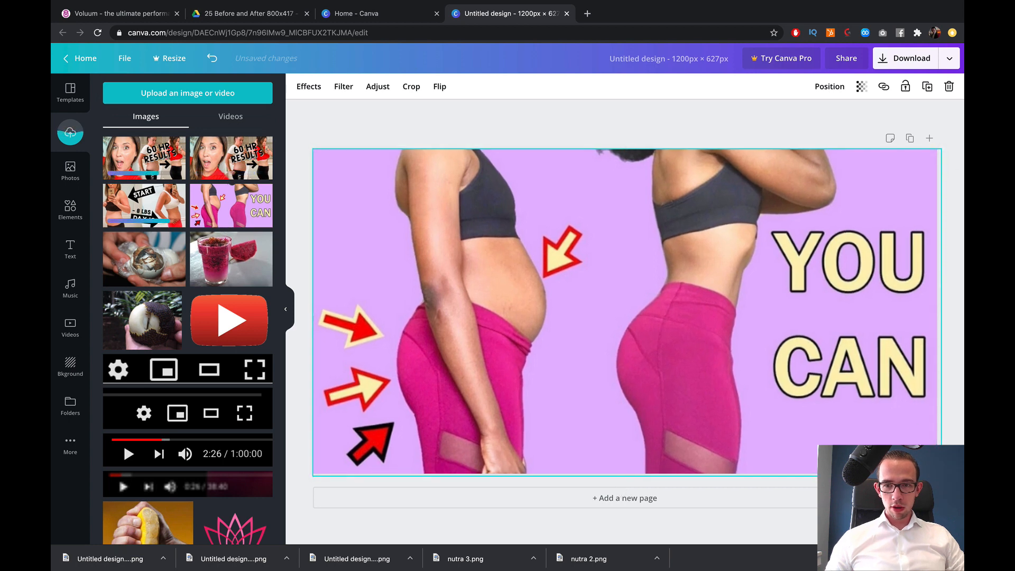
- Name the design nutra 4 and download the purple YOU CAN image as a JPG
click(732, 59)
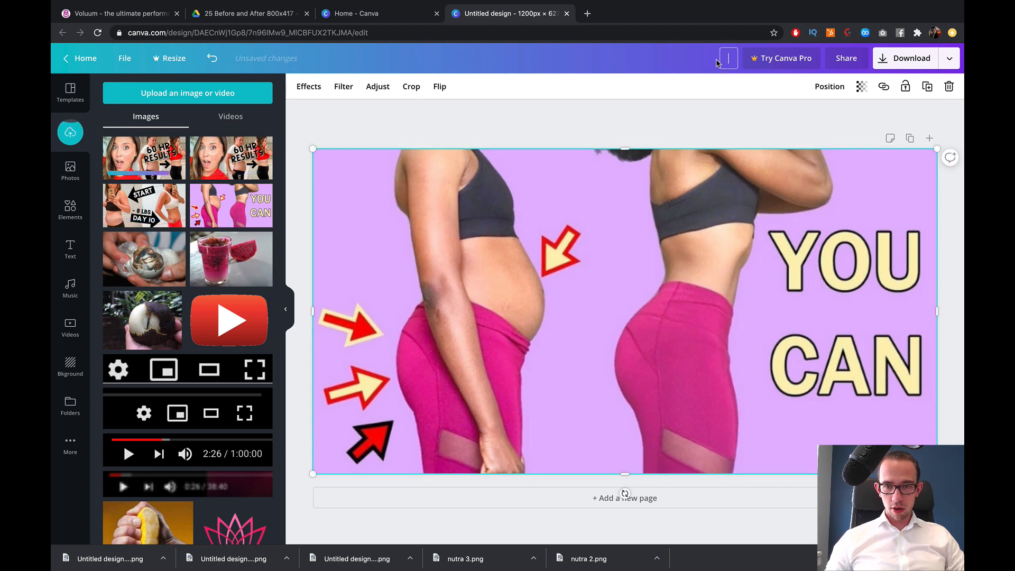
text(nutra 4)
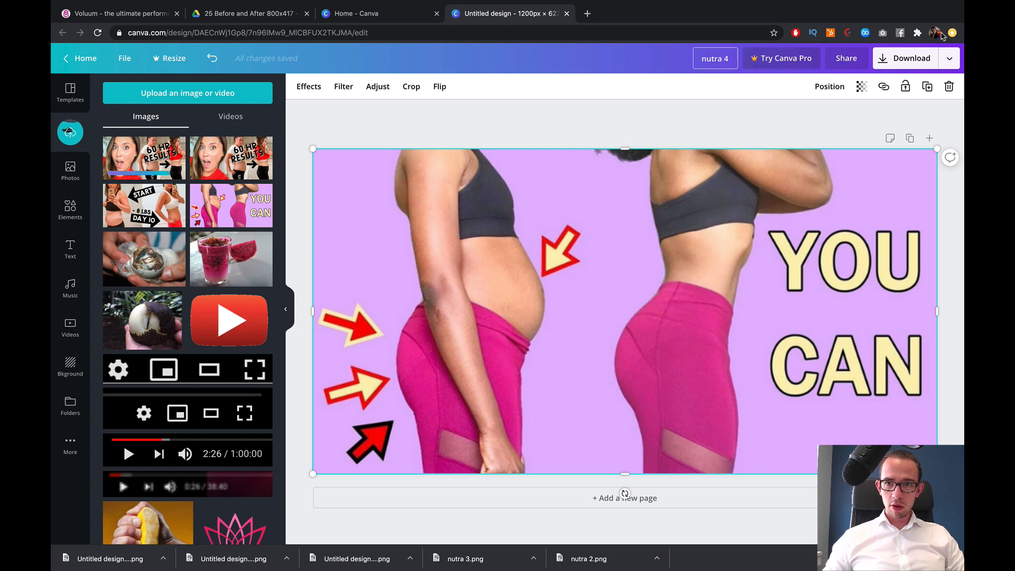
click(905, 58)
click(881, 138)
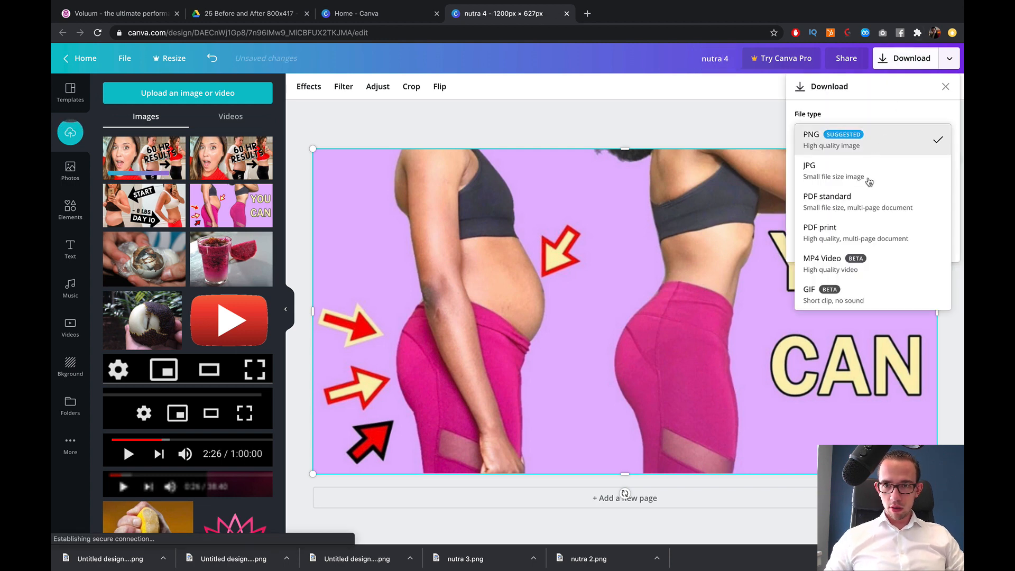
click(860, 171)
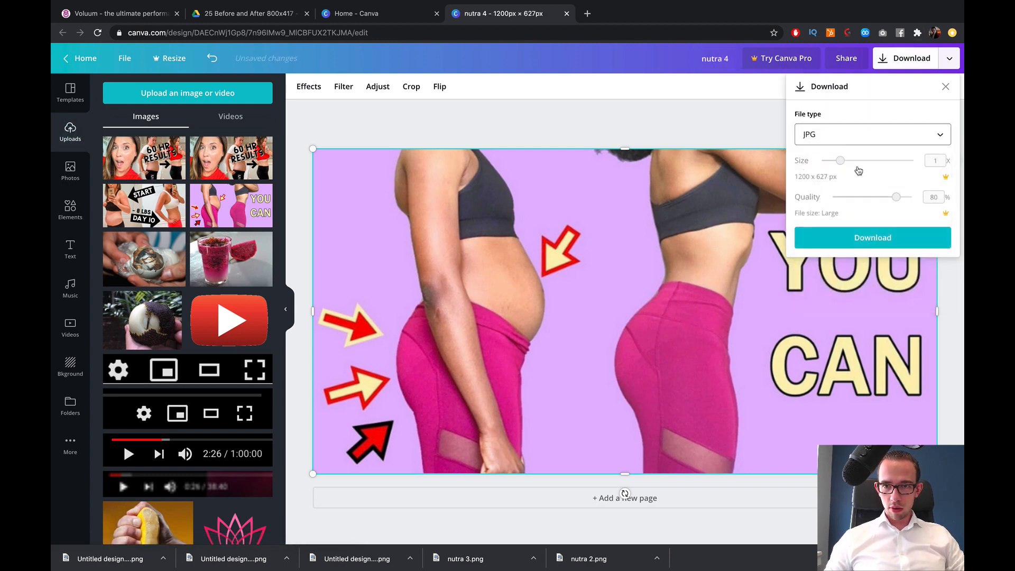
click(872, 233)
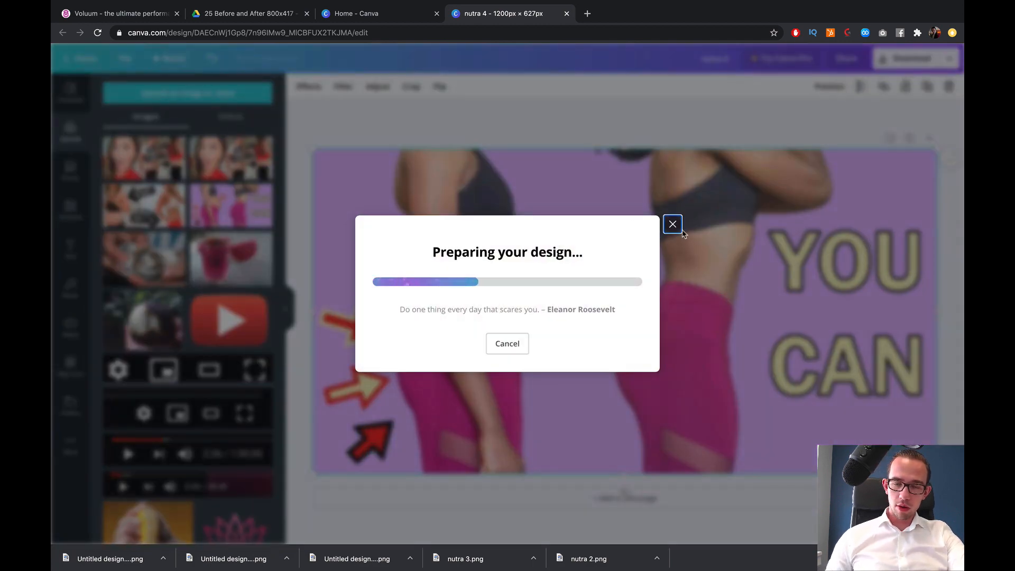
click(672, 115)
- Replace the image on the page with the START / DAY 10 before-and-after upload and scale it to fill the whole page
key(Delete)
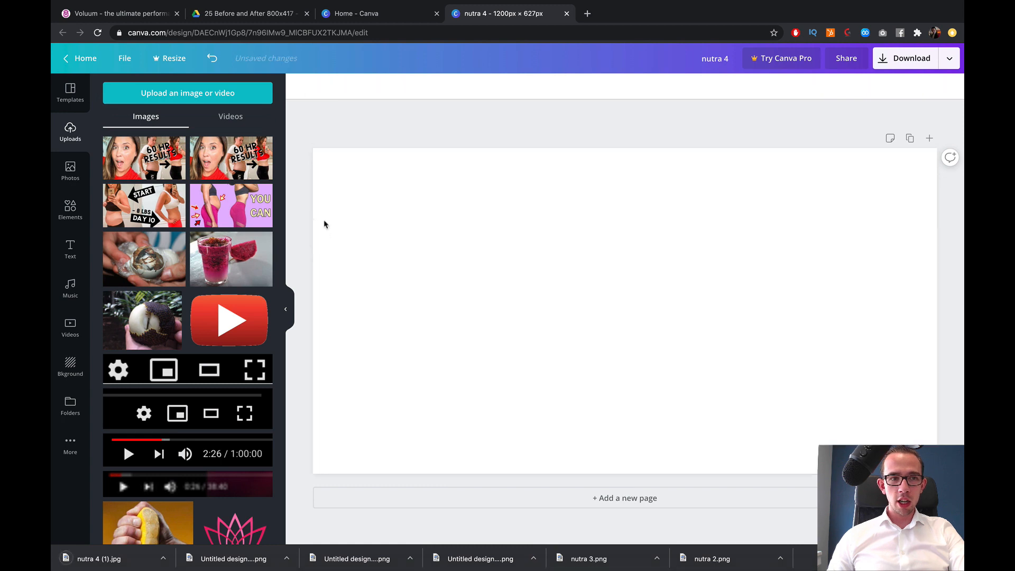
click(144, 205)
drag(522, 285, 402, 222)
drag(707, 357, 944, 481)
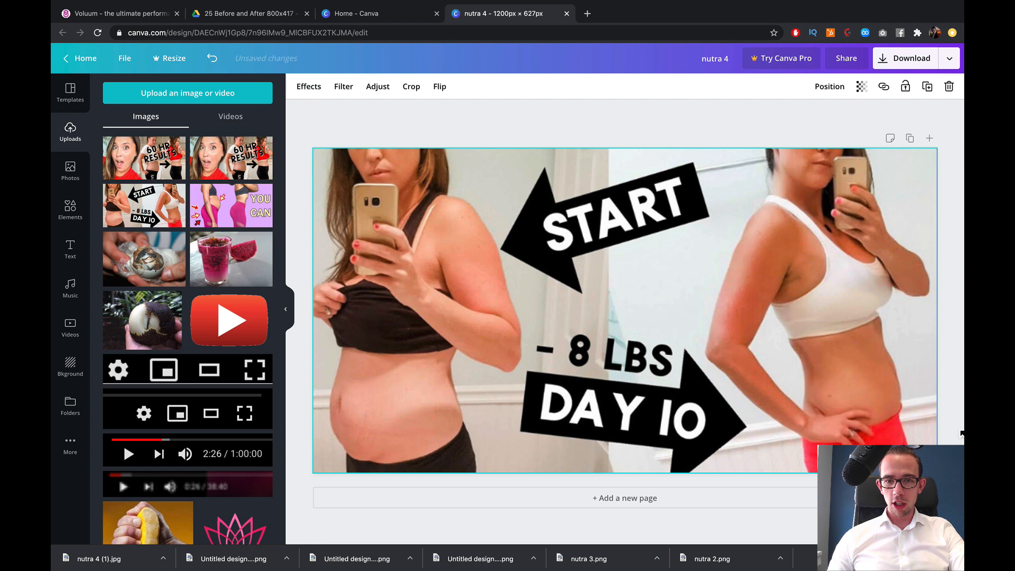
- Download the START / DAY 10 design as a JPG
click(786, 131)
click(902, 62)
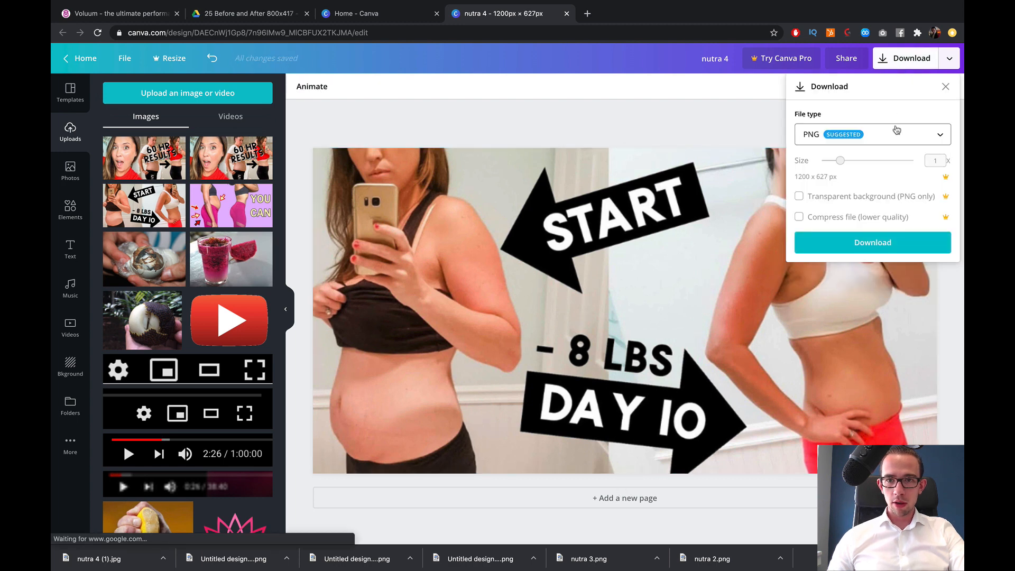
click(885, 139)
click(863, 170)
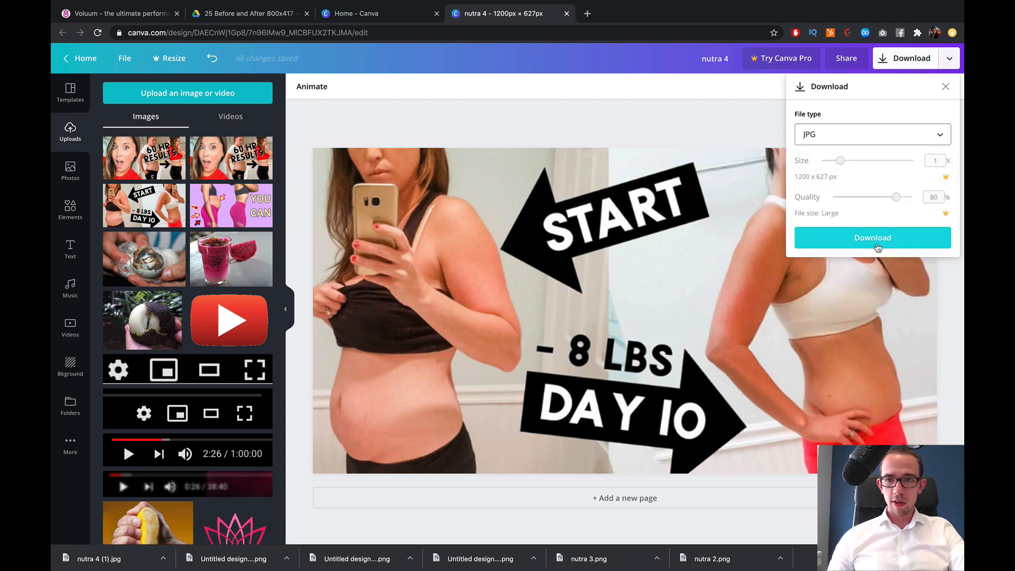
click(875, 239)
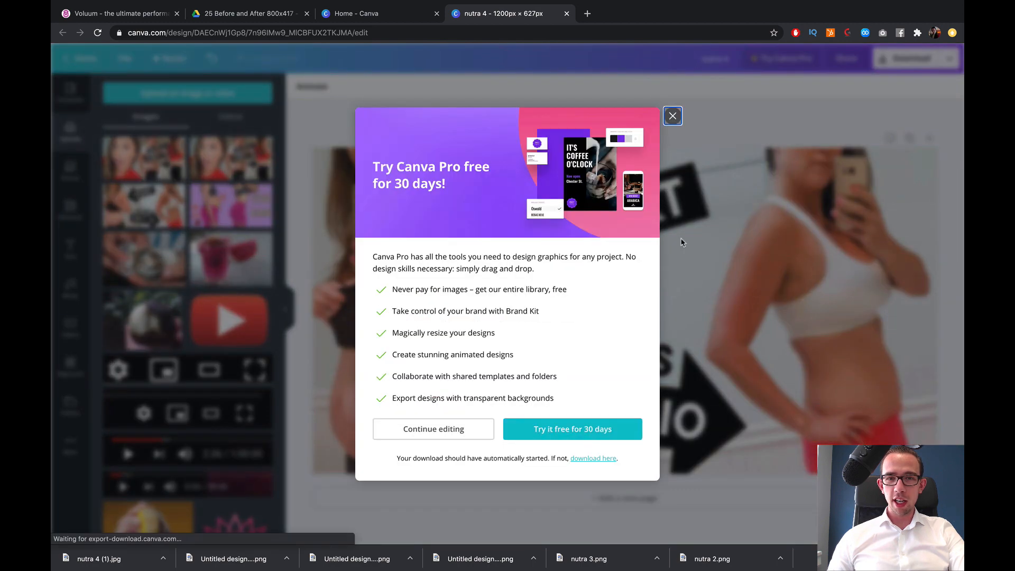
click(672, 116)
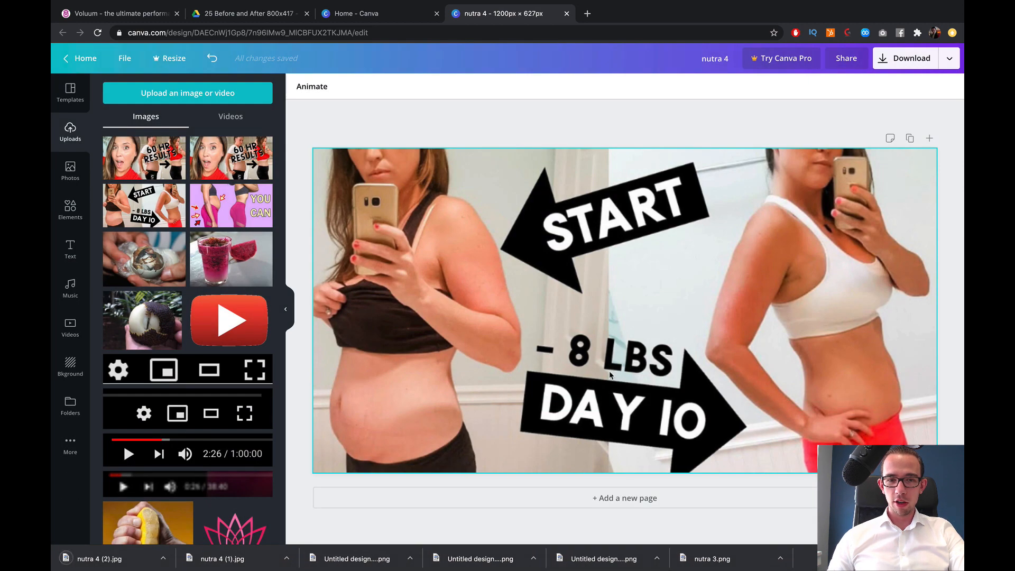
- Replace the START / DAY 10 image with the 60 HR RESULTS upload and scale it to cover the whole page
key(Delete)
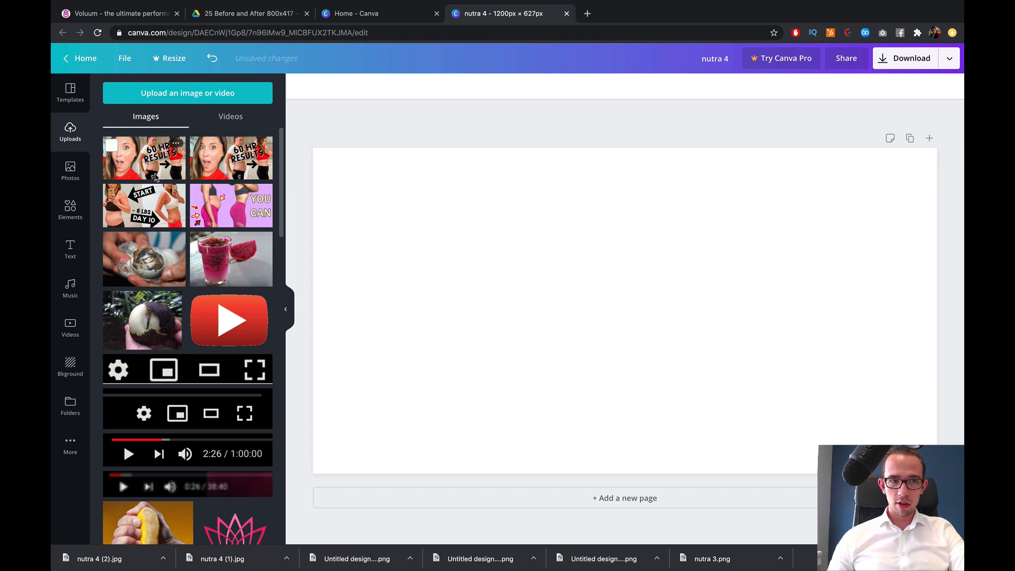
click(238, 166)
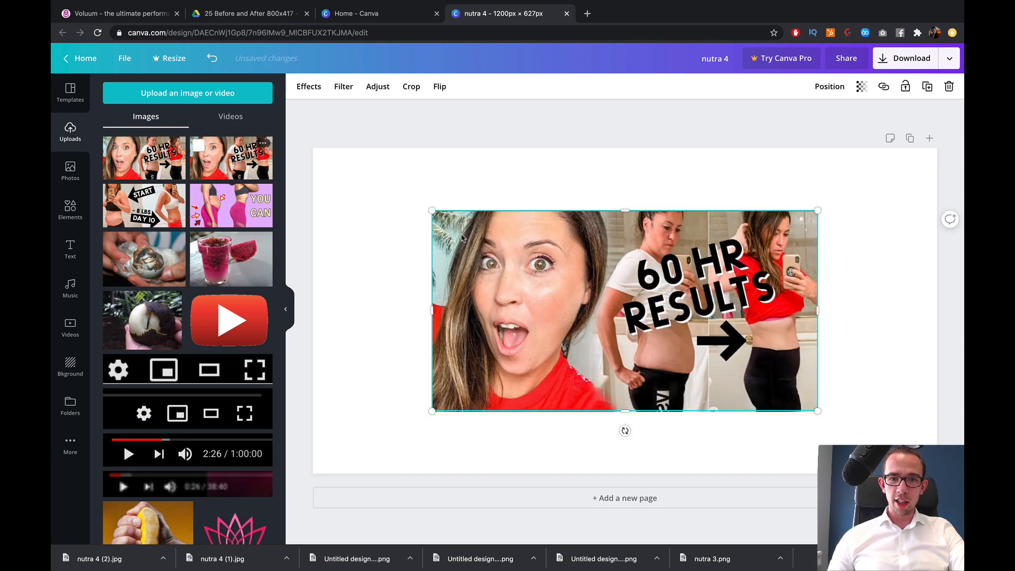
drag(563, 273, 477, 237)
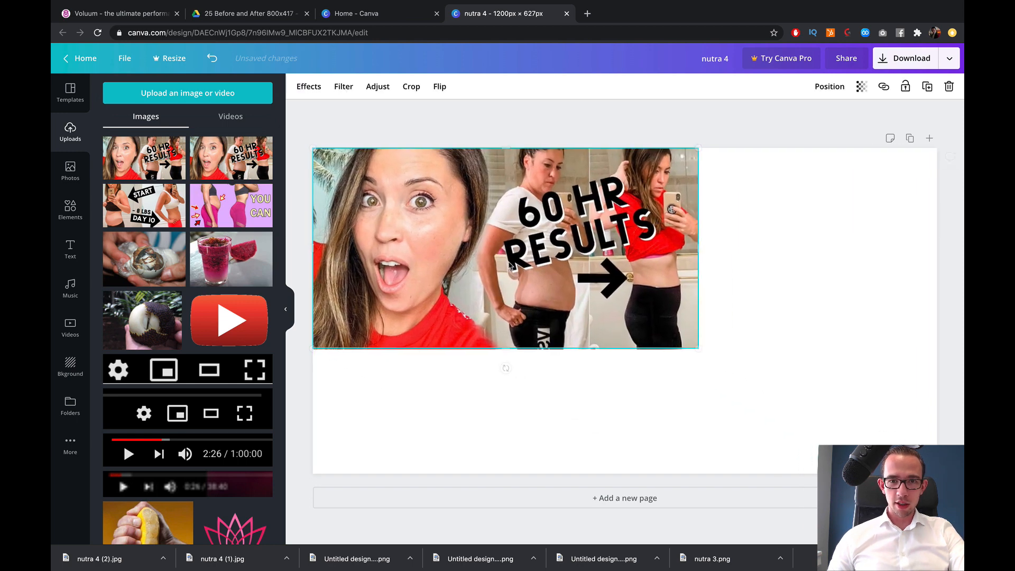
drag(705, 356, 949, 482)
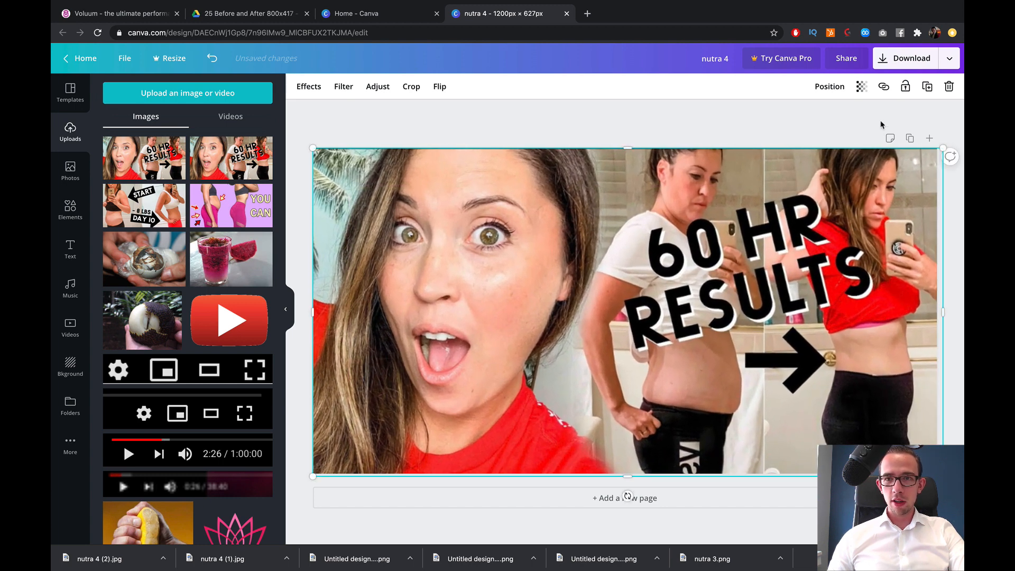
- Download the 60 HR RESULTS design as a JPG
click(904, 59)
click(872, 136)
click(865, 179)
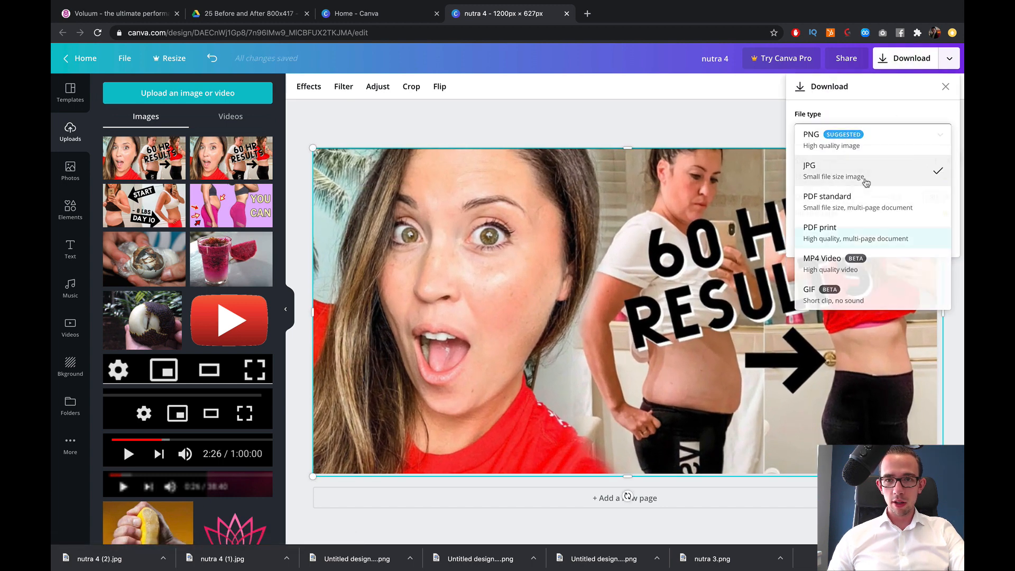
click(846, 235)
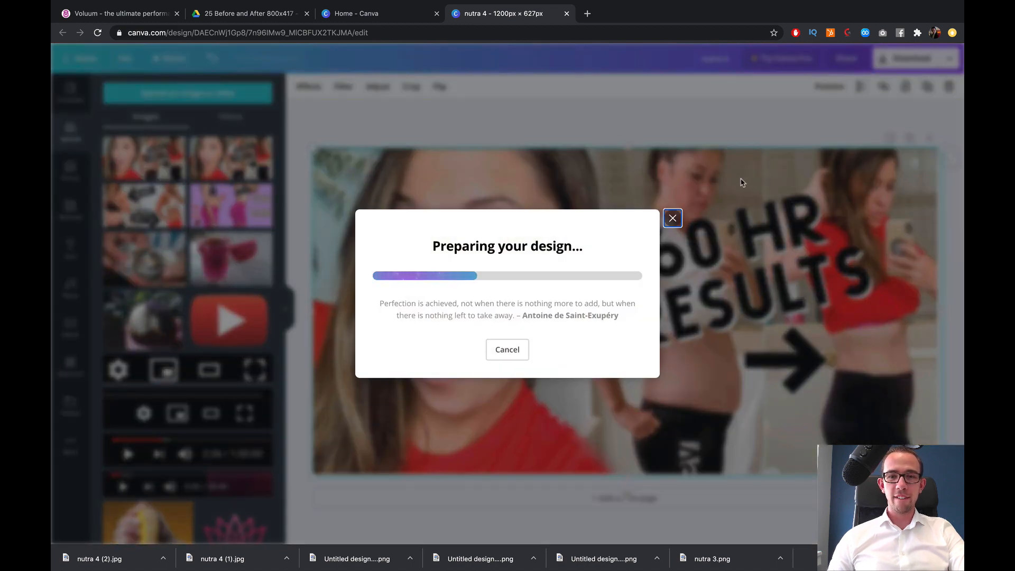
click(671, 117)
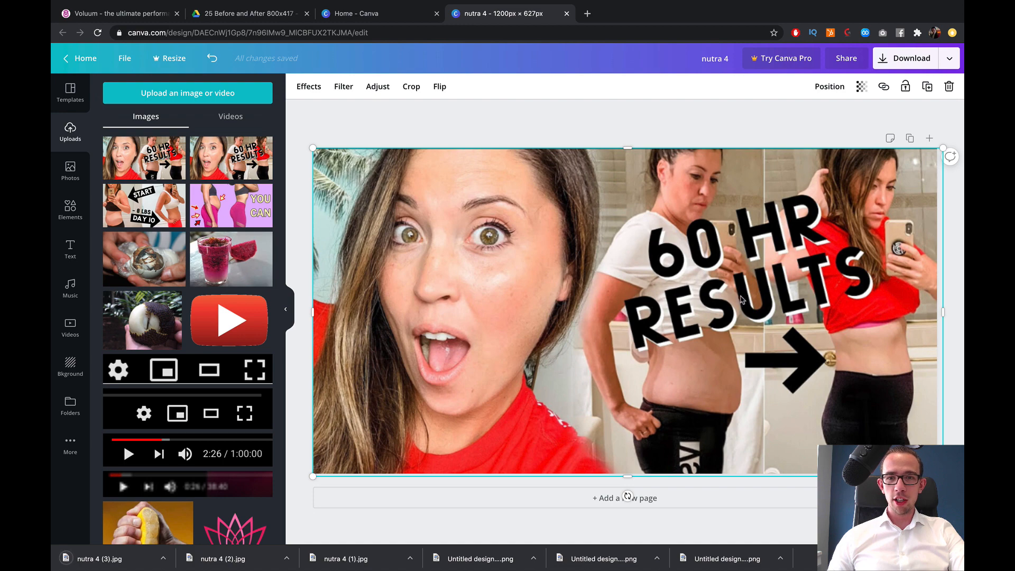
- Switch to Voluum, upload nutra 4 (1).jpg, nutra 4 (2).jpg and nutra 4 (3).jpg as main images, and review the image list
click(98, 17)
scroll(337, 222, up, 10)
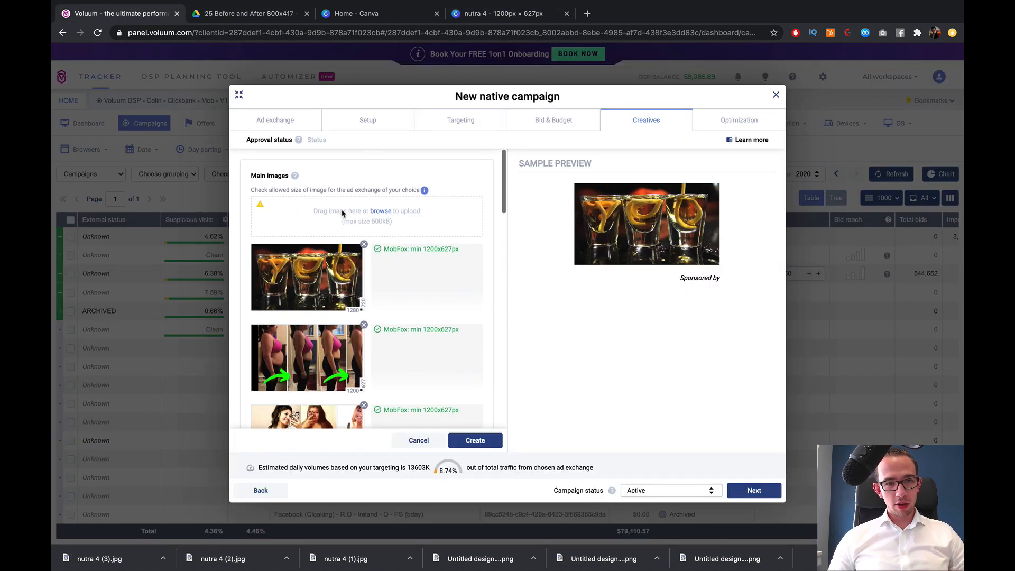
click(361, 216)
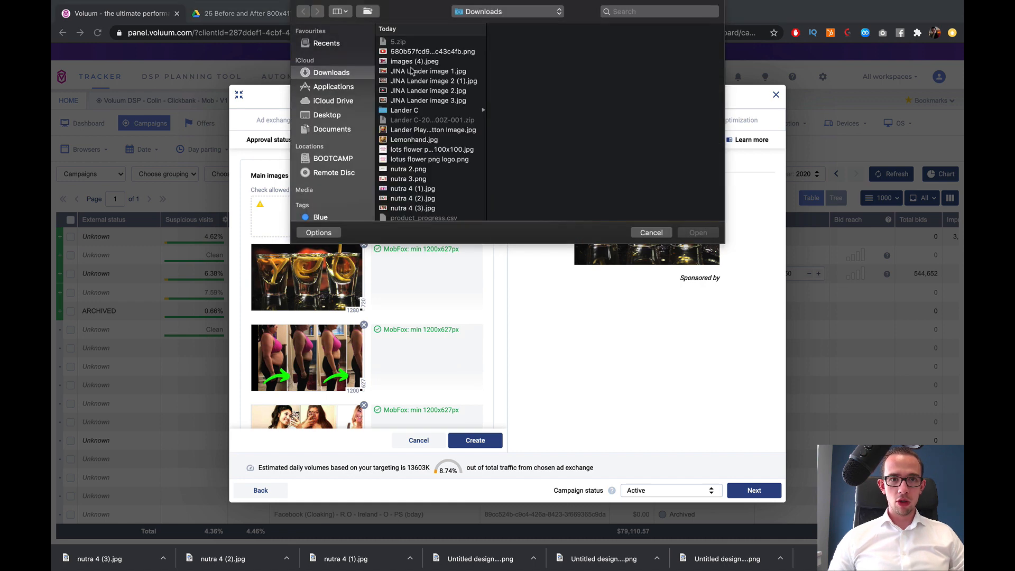
click(434, 158)
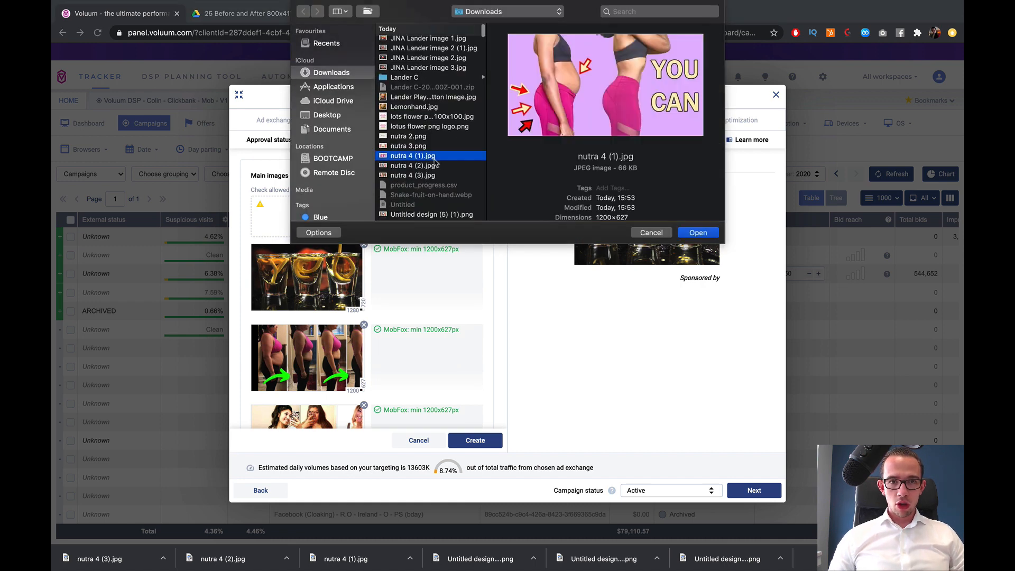
shift+click(431, 175)
click(697, 233)
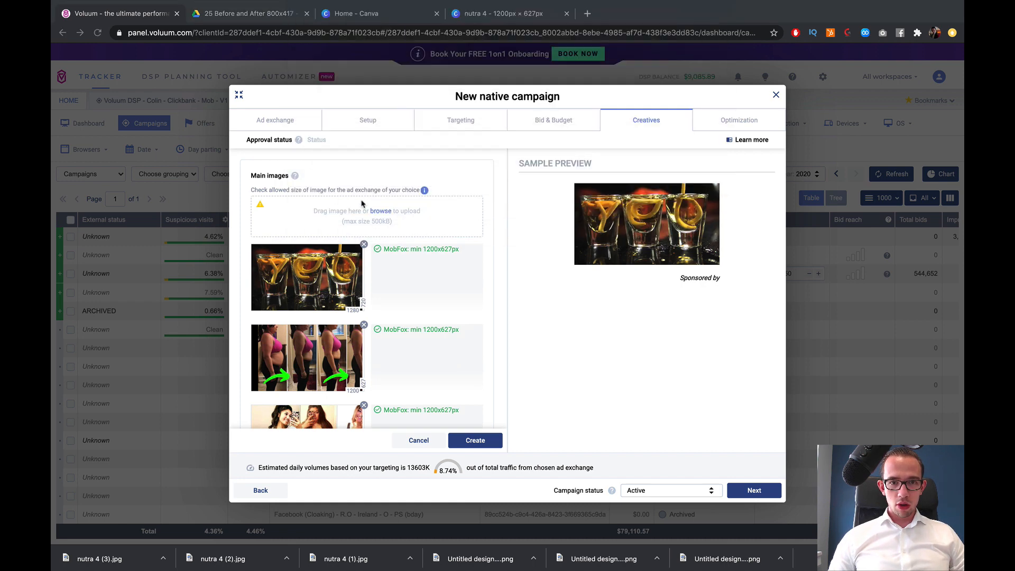
scroll(410, 256, down, 5)
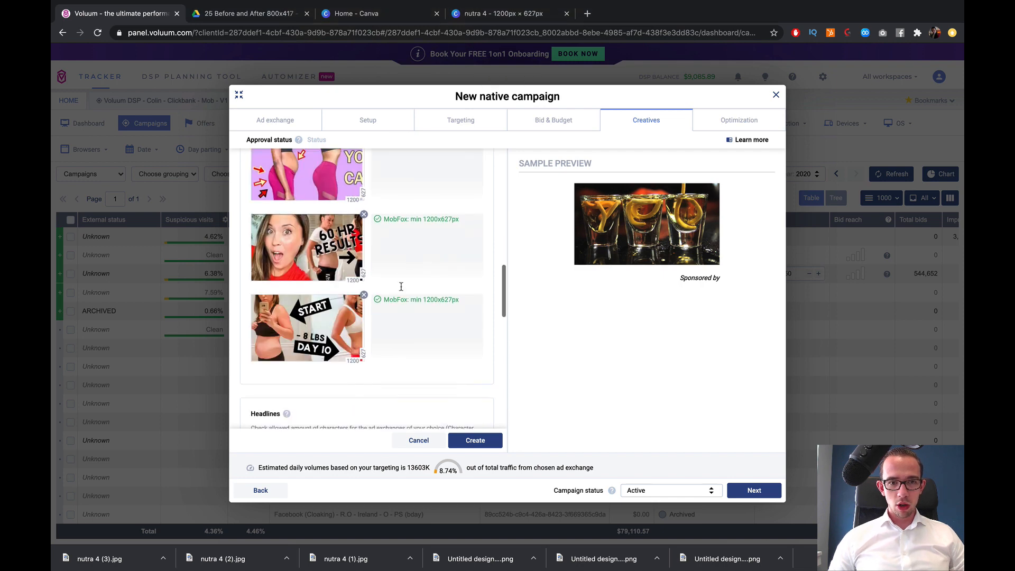
scroll(402, 285, up, 5)
scroll(402, 288, up, 10)
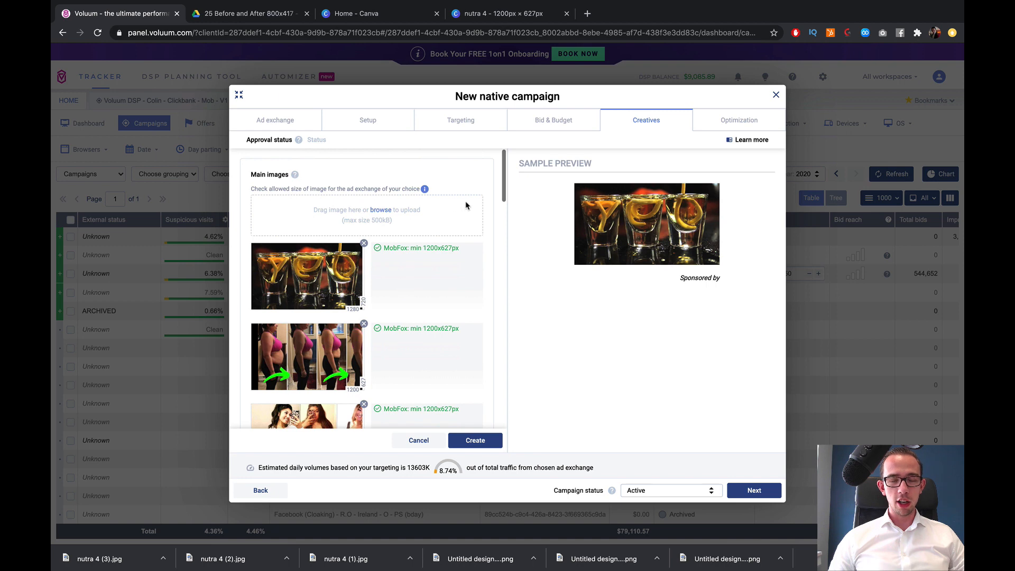
- Switch back to Canva, upload nutra 2.png and nutra 3.png, and delete the 60 HR RESULTS image from the page
click(482, 12)
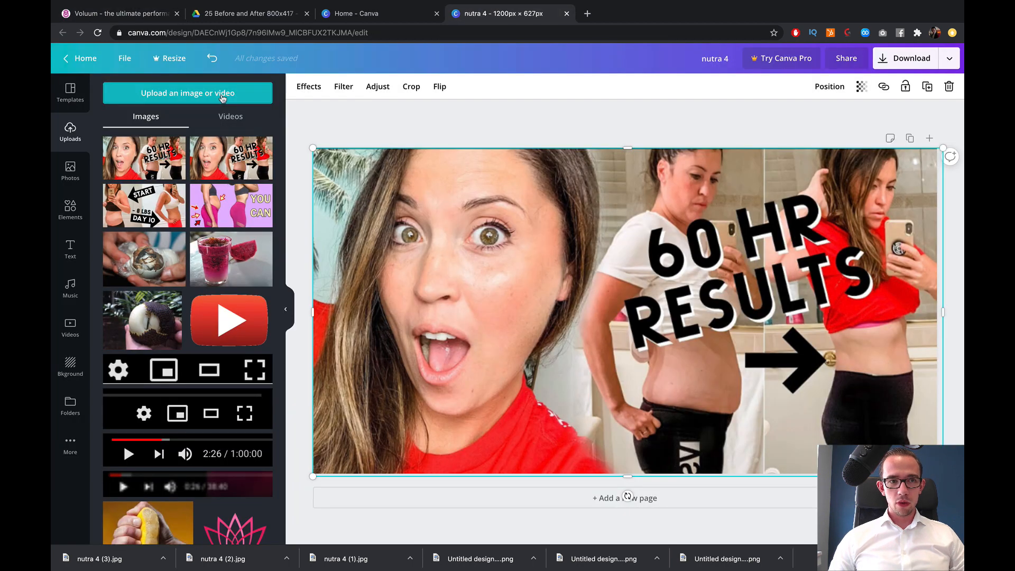
click(223, 99)
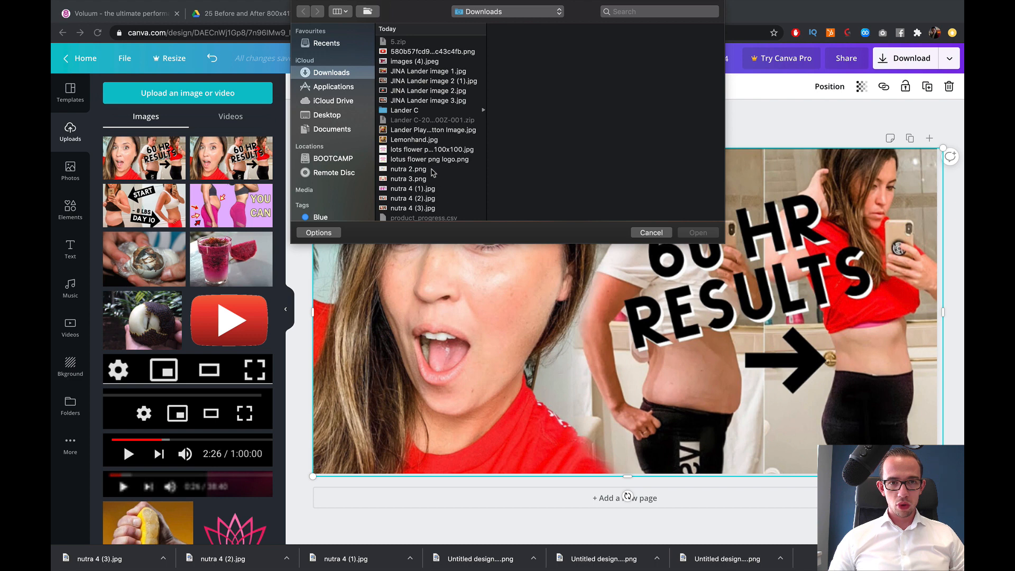
click(415, 62)
scroll(417, 85, down, 3)
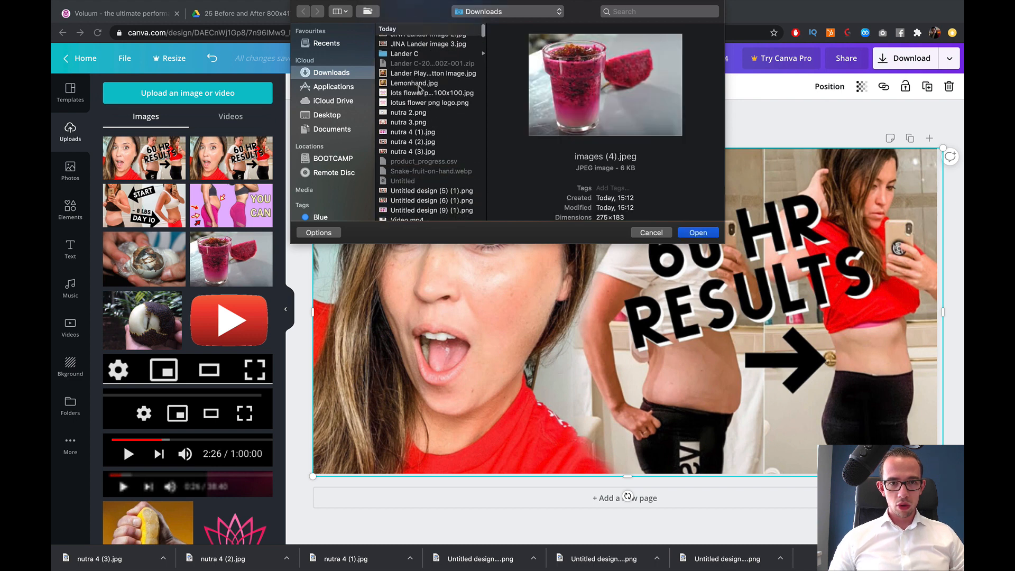
scroll(418, 87, down, 2)
click(431, 178)
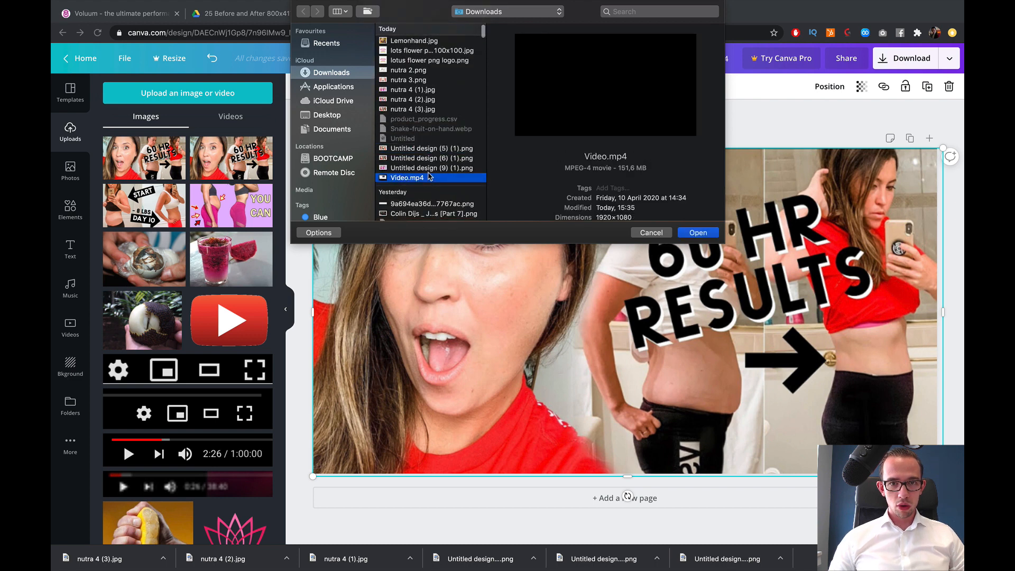
click(432, 167)
click(431, 159)
click(429, 100)
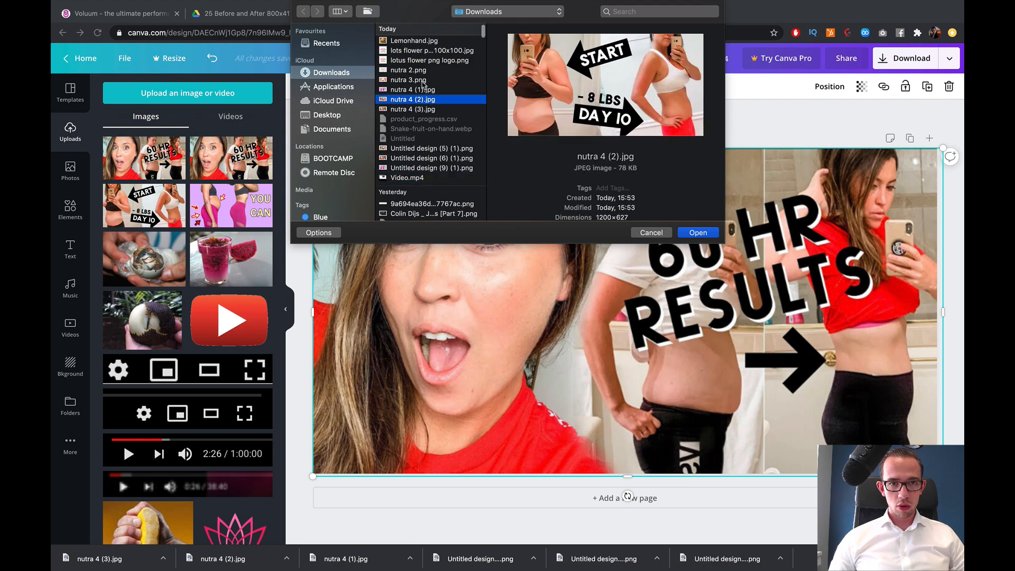
click(423, 81)
click(420, 71)
super+click(422, 80)
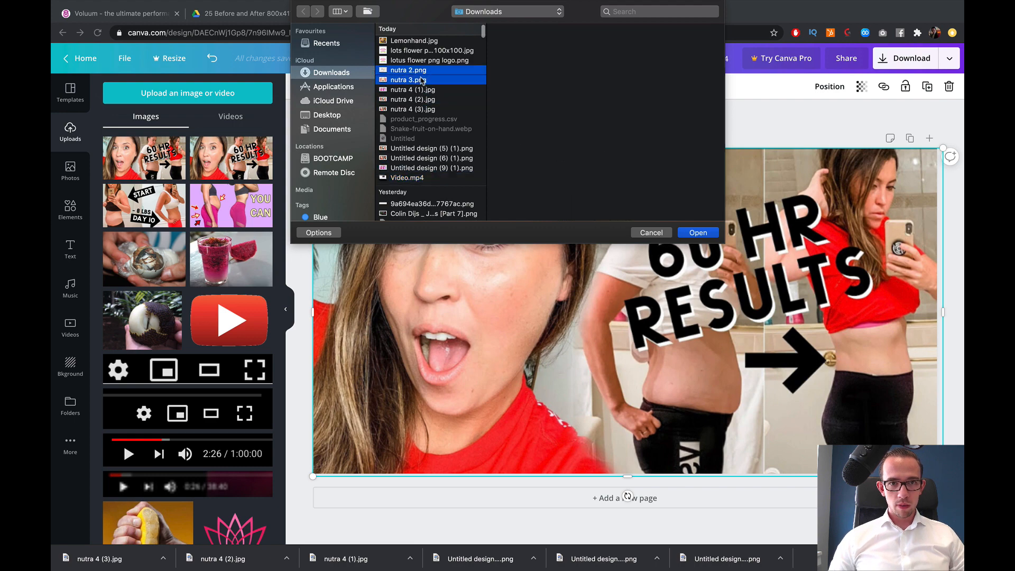
click(682, 232)
key(Delete)
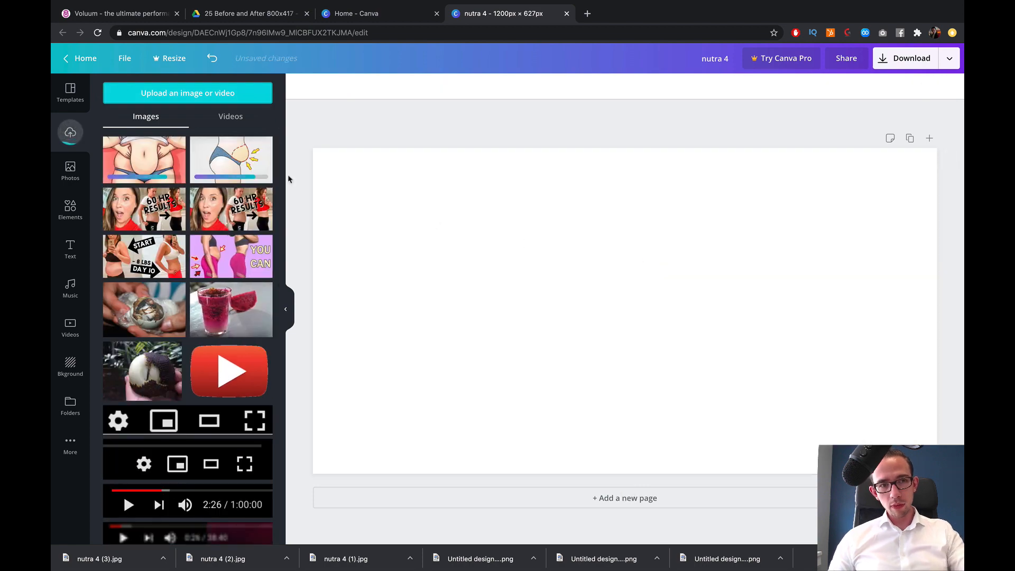
click(169, 163)
drag(582, 267, 459, 197)
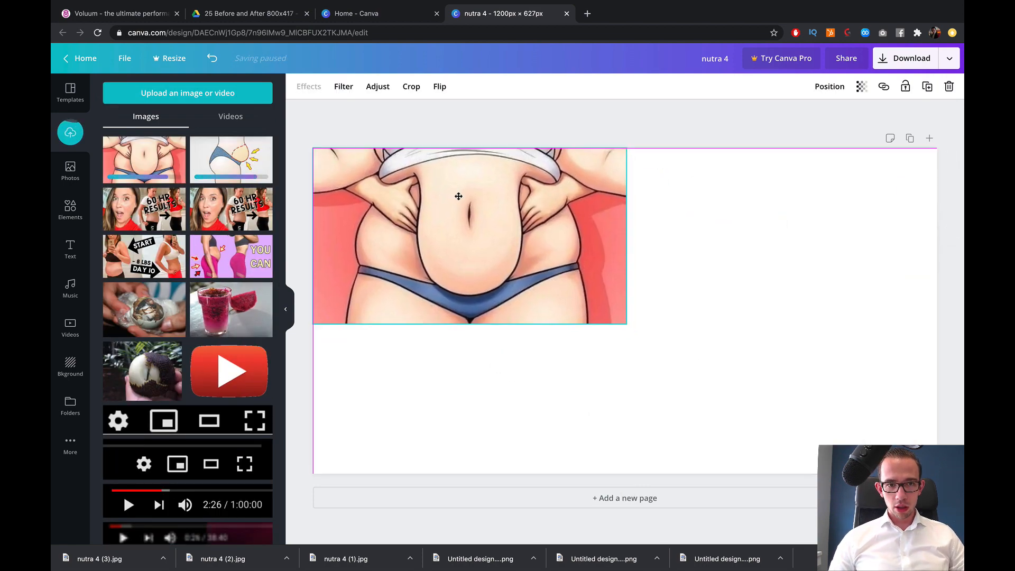
drag(628, 322, 935, 497)
key(Delete)
- Place the side-view belly illustration with yellow arrows on the blank page and scale it up to cover the whole page
click(205, 162)
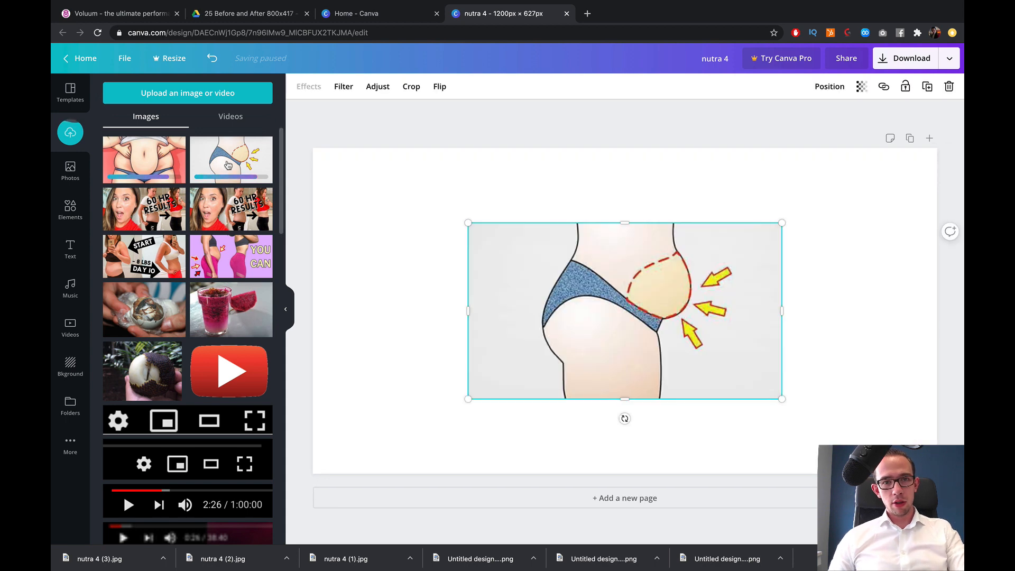
drag(584, 309, 475, 259)
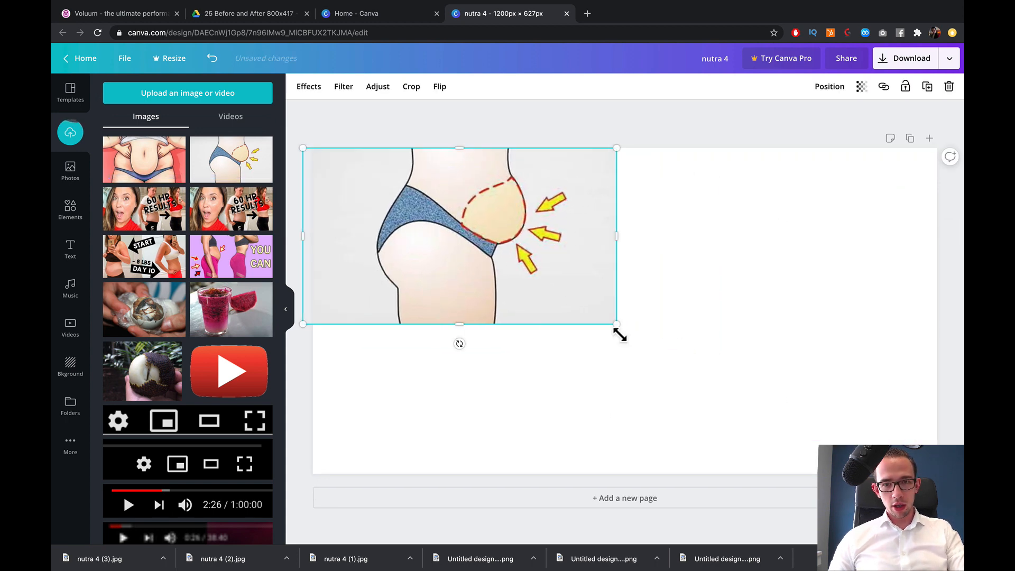
drag(616, 323, 936, 504)
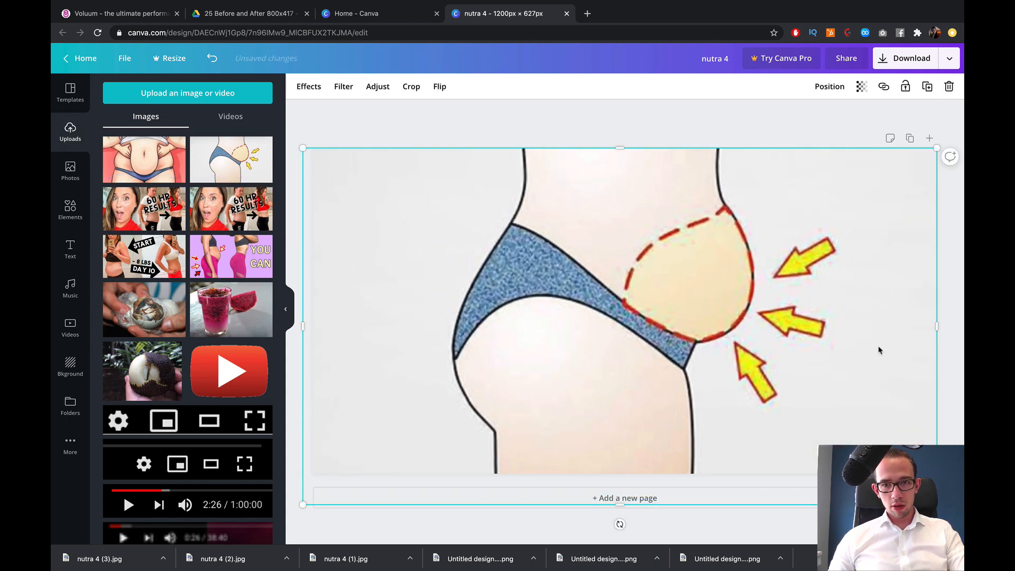
- Download the belly illustration design as a JPG
click(740, 110)
click(949, 59)
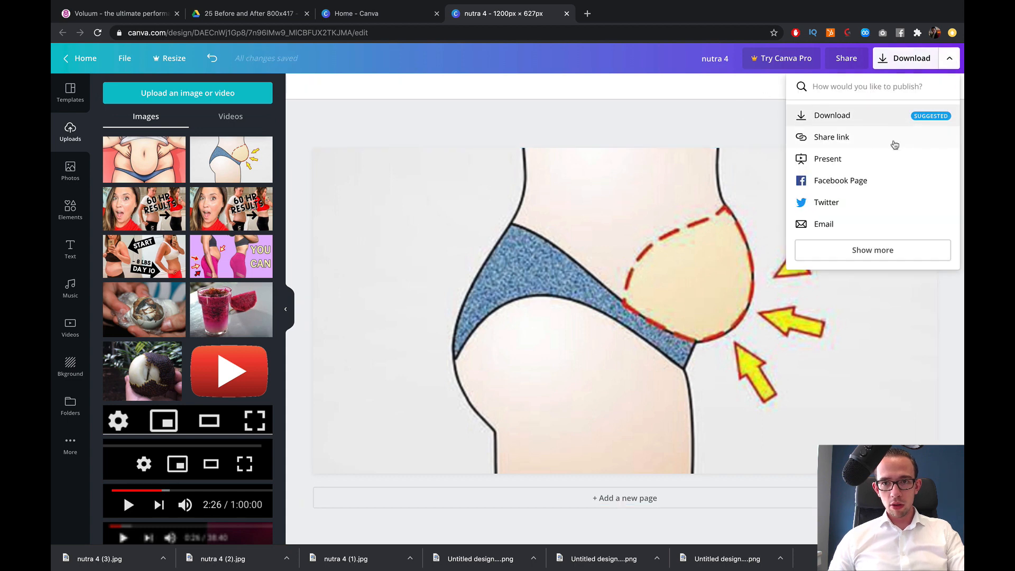
click(880, 119)
click(860, 138)
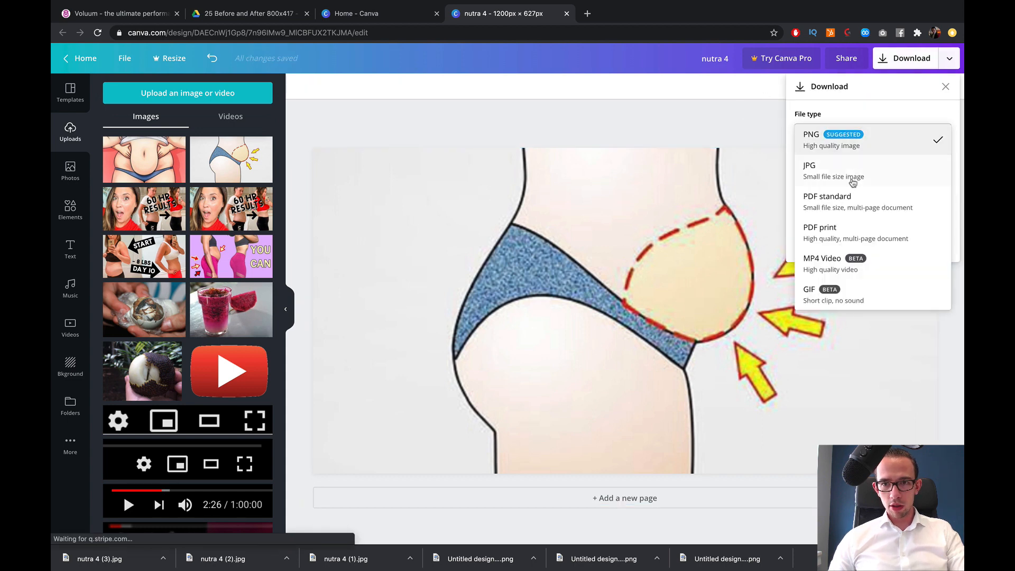
click(852, 178)
click(875, 240)
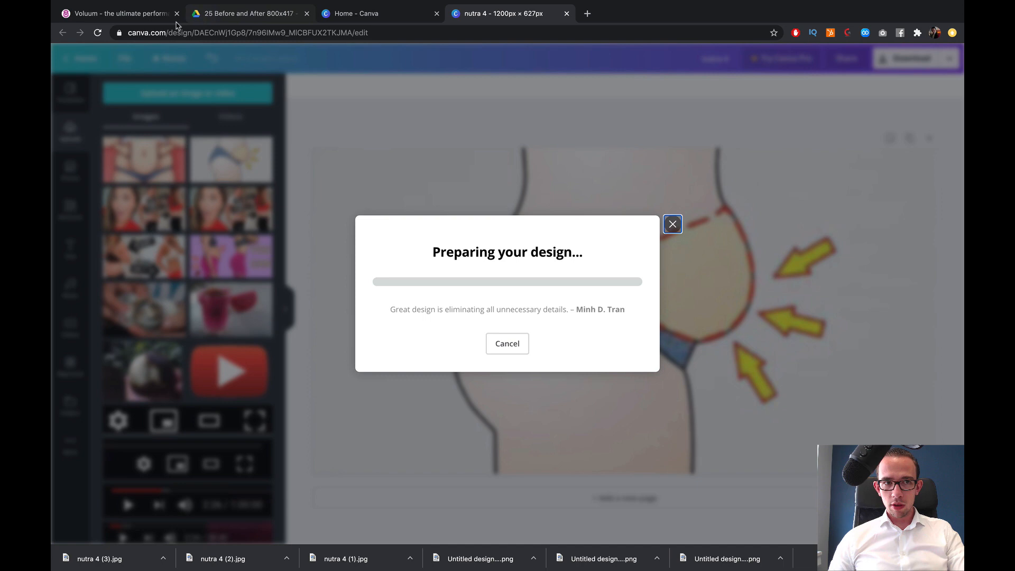
- Switch to Voluum and upload nutra 4 (4).jpg as another main image for the native campaign
click(129, 15)
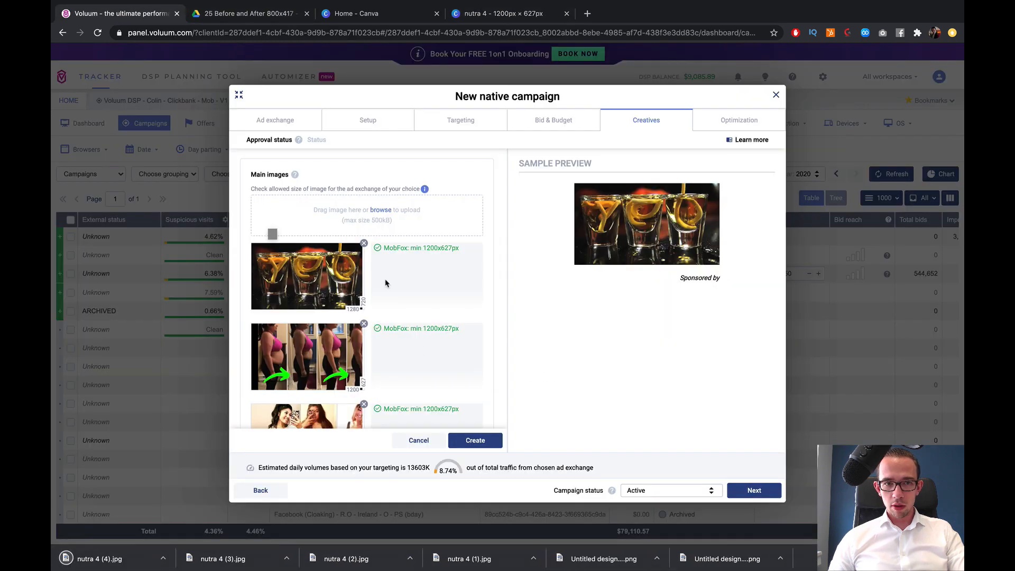
click(381, 211)
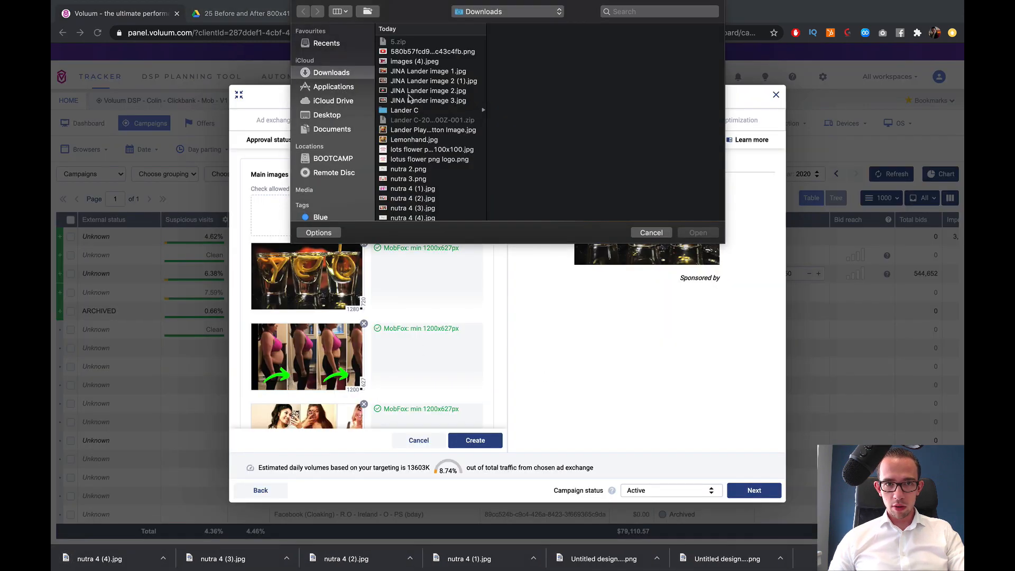
scroll(420, 153, down, 3)
click(417, 168)
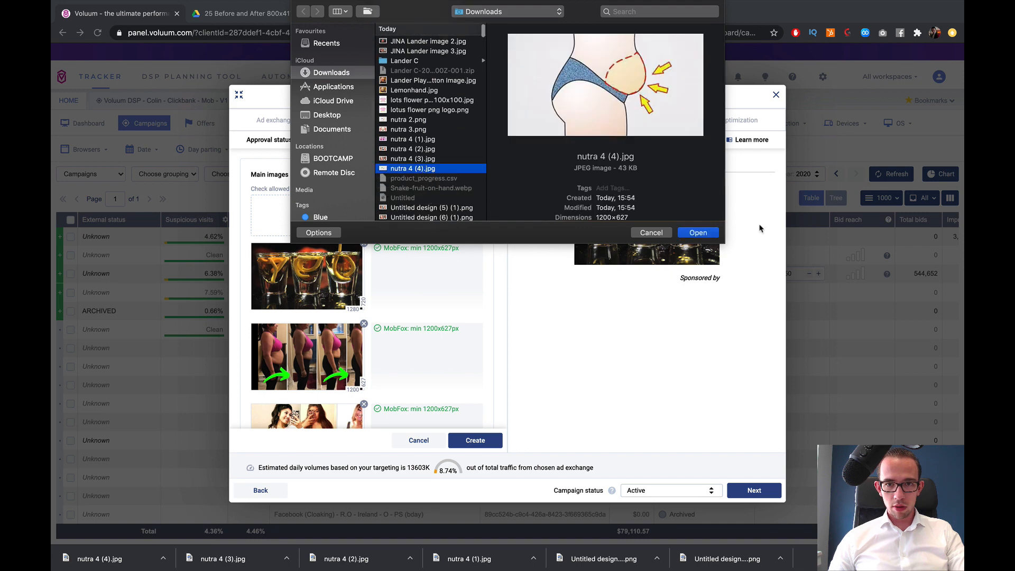
click(698, 233)
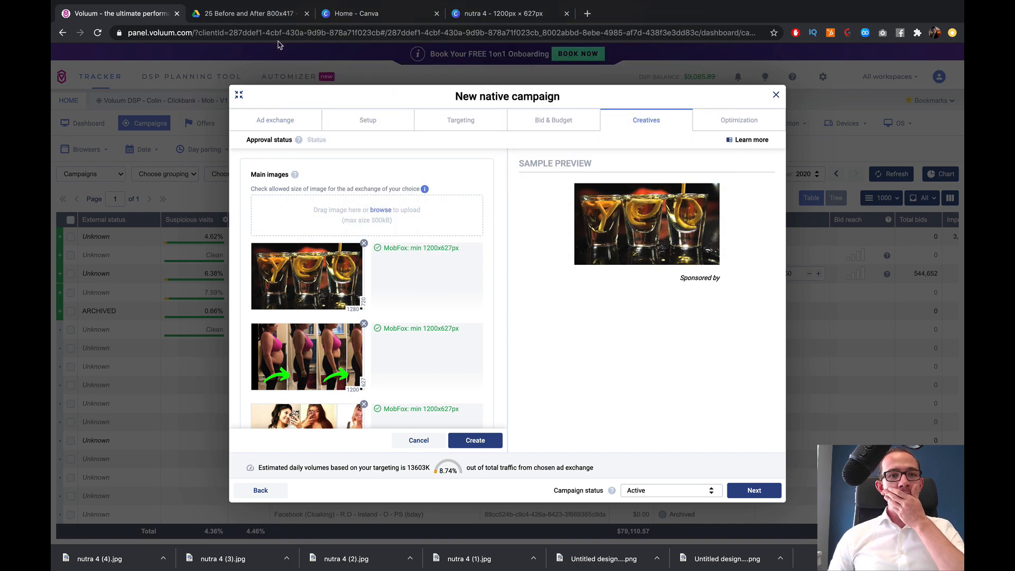
- Switch to Google Drive and open the 76 Headlines document inside the 76 Headlines folder
click(252, 14)
click(301, 91)
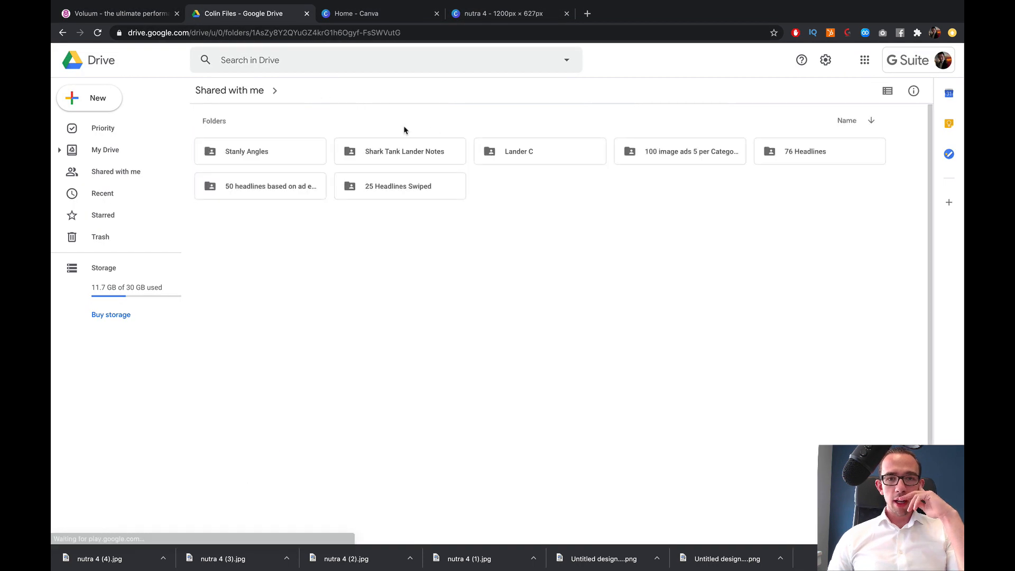
double_click(789, 153)
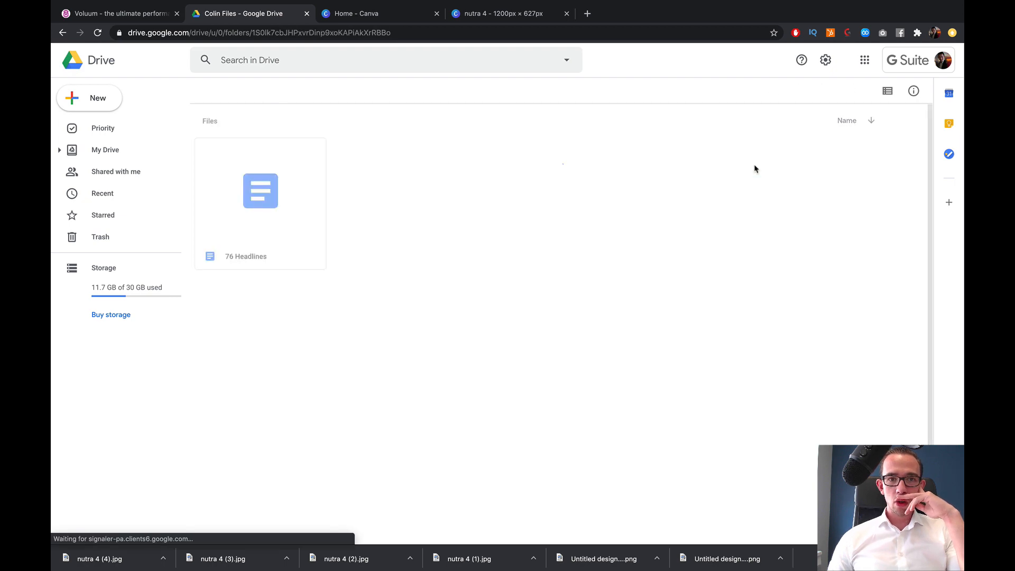
double_click(268, 200)
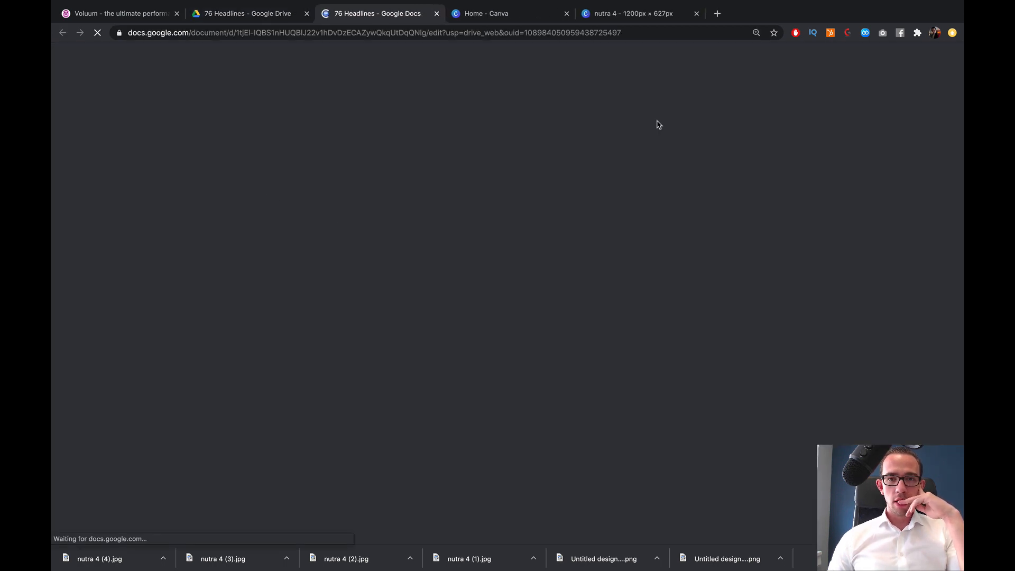
- Copy all twelve Mobfox headlines from the end of the document and paste them as the campaign's headlines in Voluum
scroll(576, 276, down, 20)
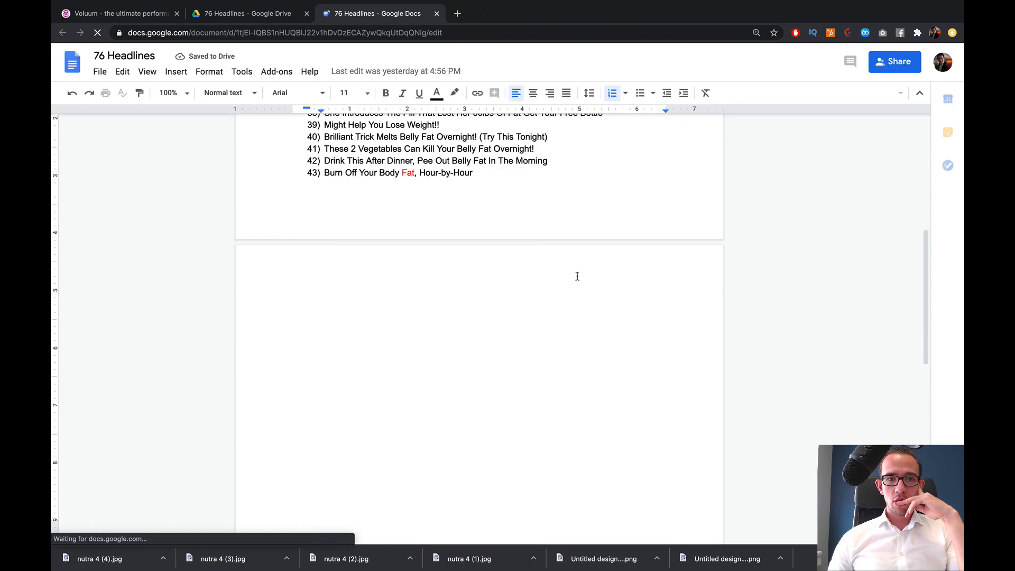
scroll(576, 276, down, 5)
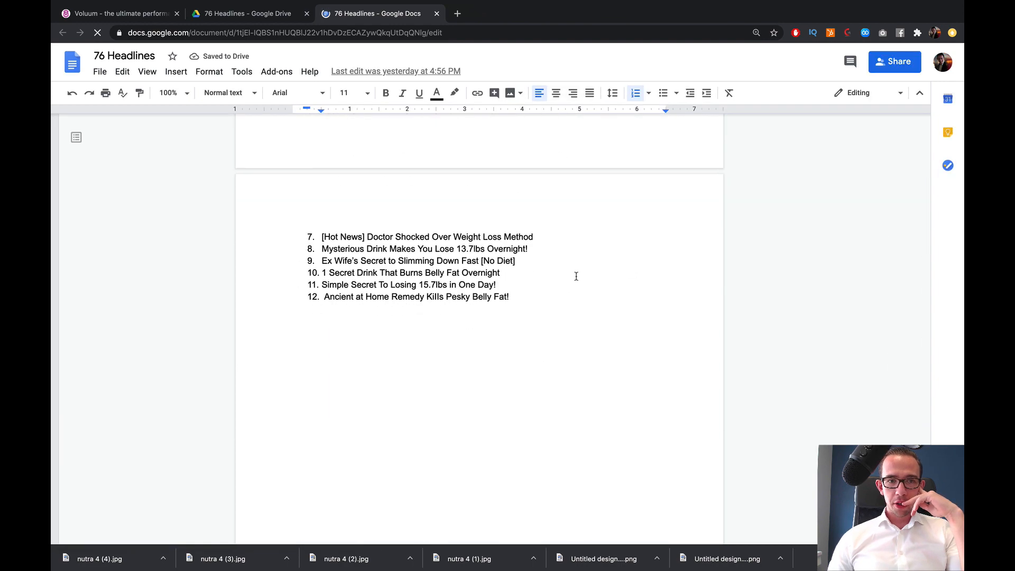
scroll(576, 276, up, 3)
drag(537, 440, 318, 182)
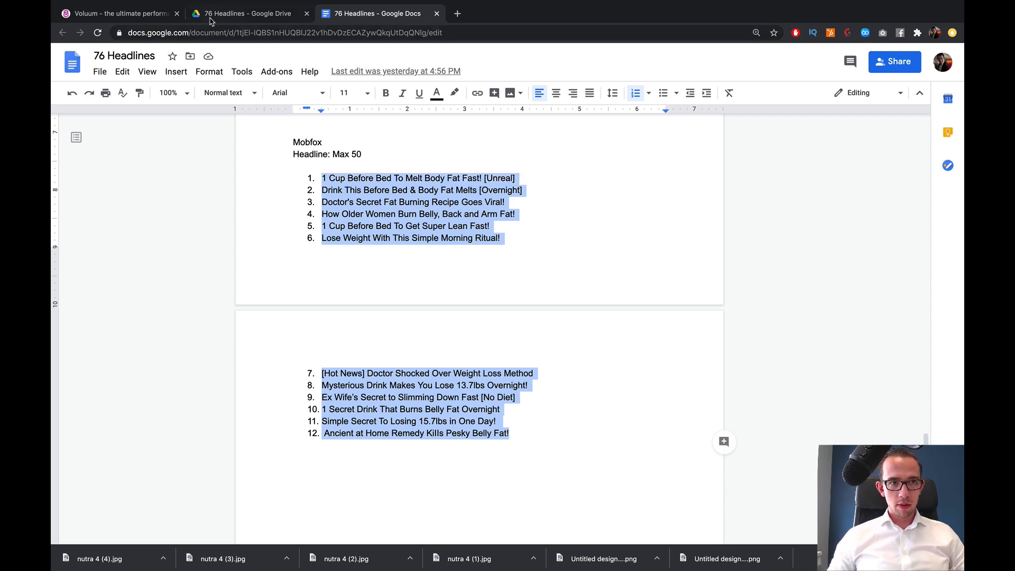
click(154, 20)
scroll(412, 317, down, 10)
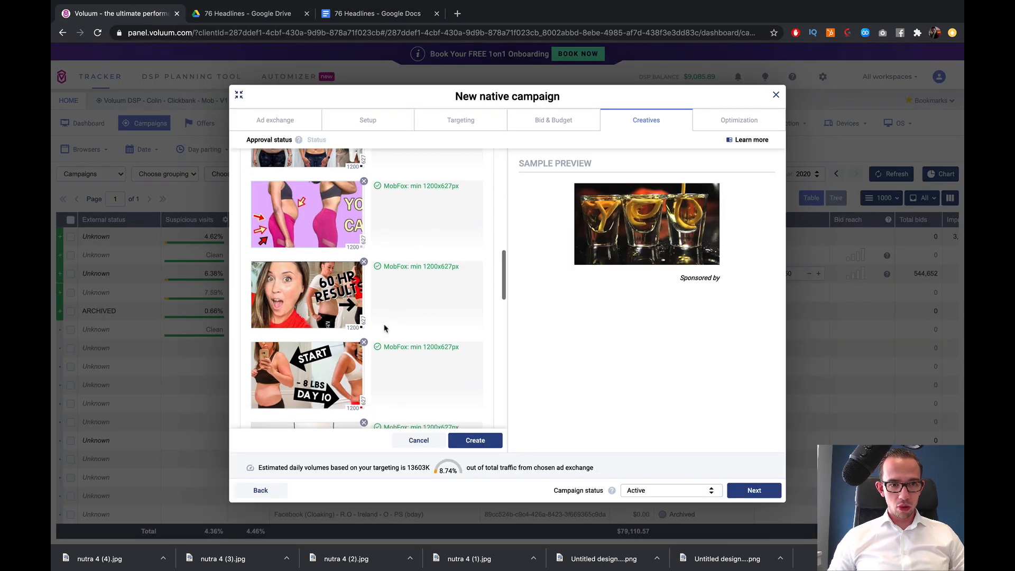
click(353, 344)
key(ctrl+v)
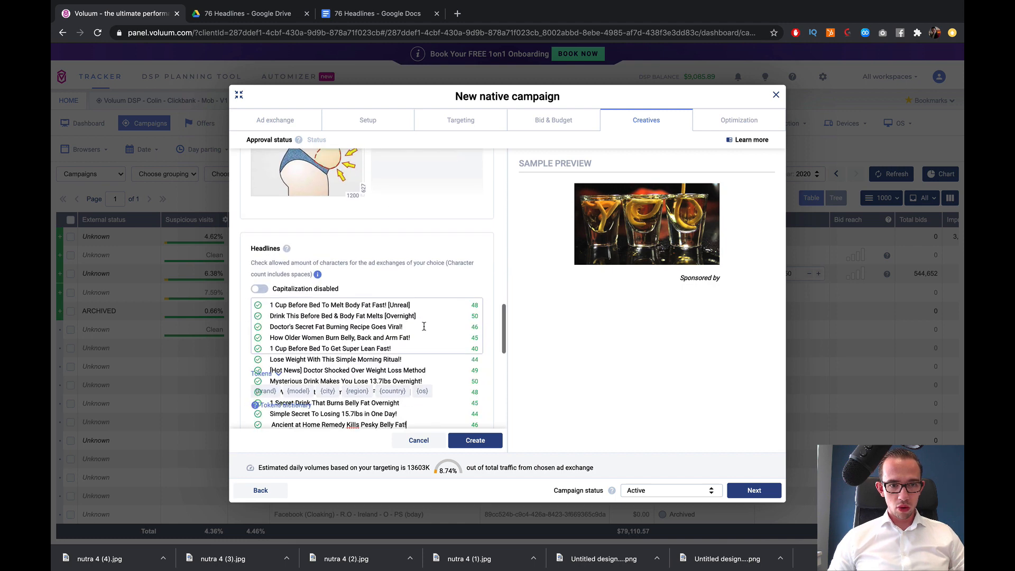
- Change "15.7lbs" to "15.7 Lbs" in the "Simple Secret To Losing" headline
scroll(417, 317, down, 2)
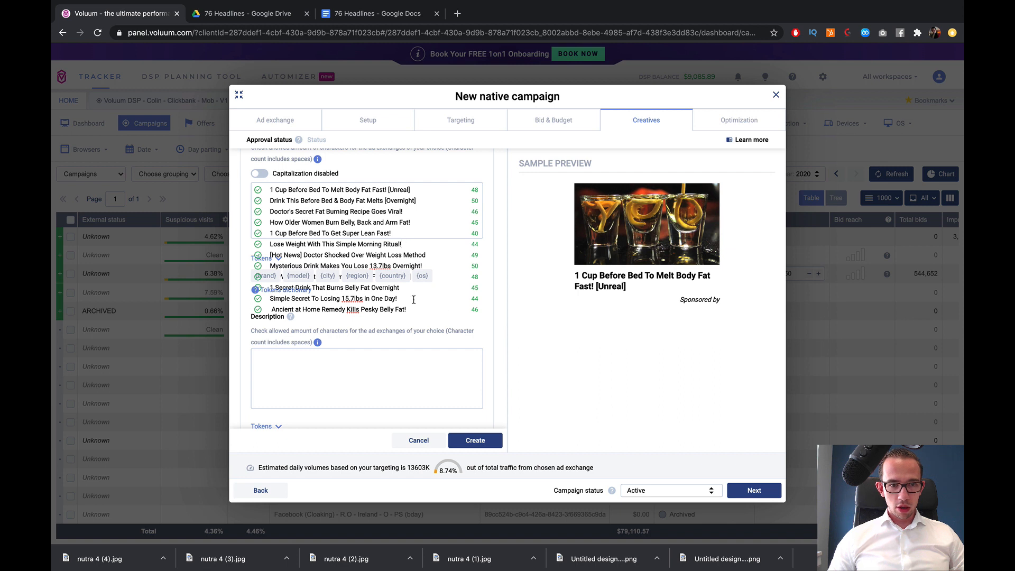
scroll(413, 300, up, 1)
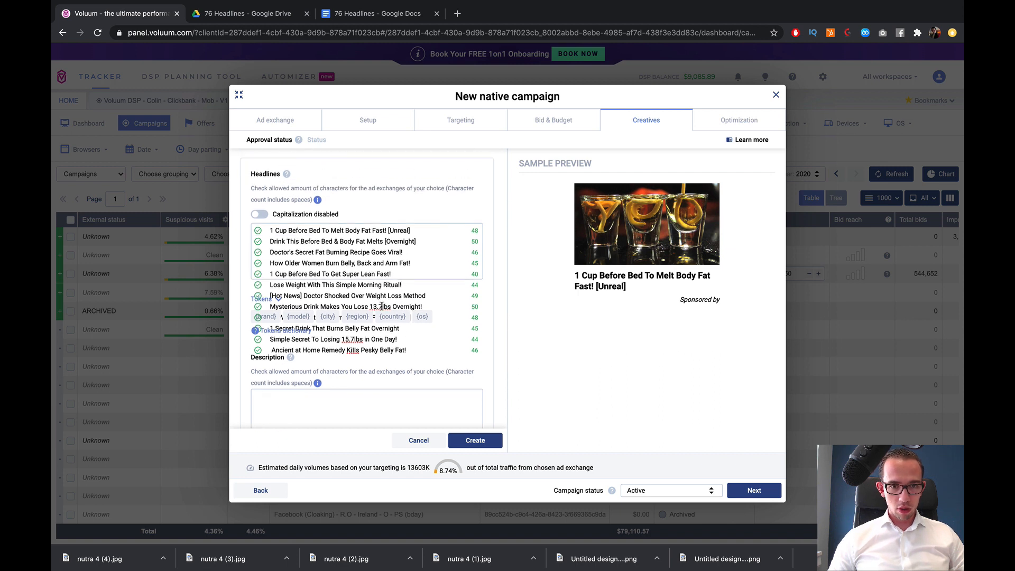
scroll(402, 315, down, 1)
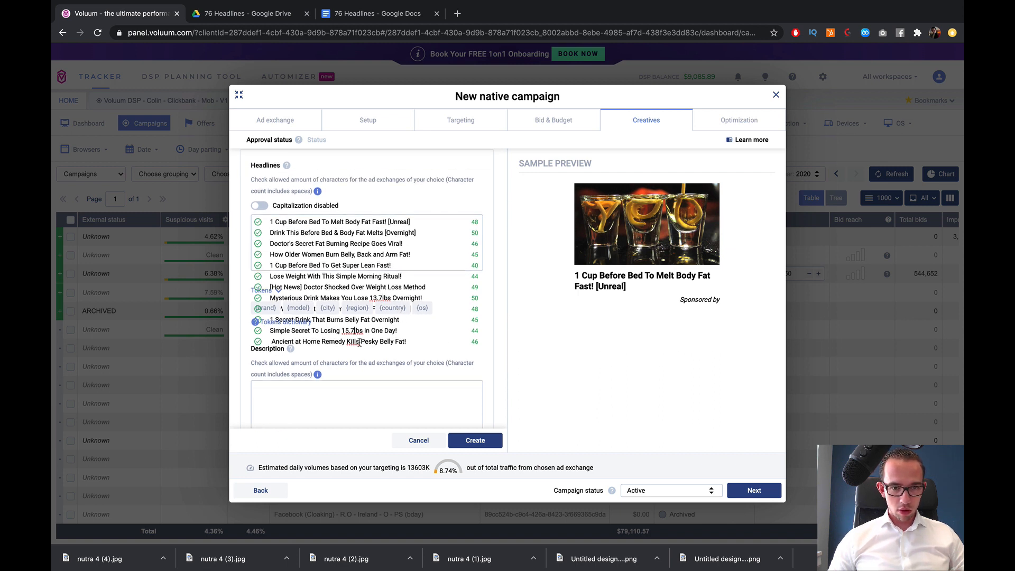
key(Delete)
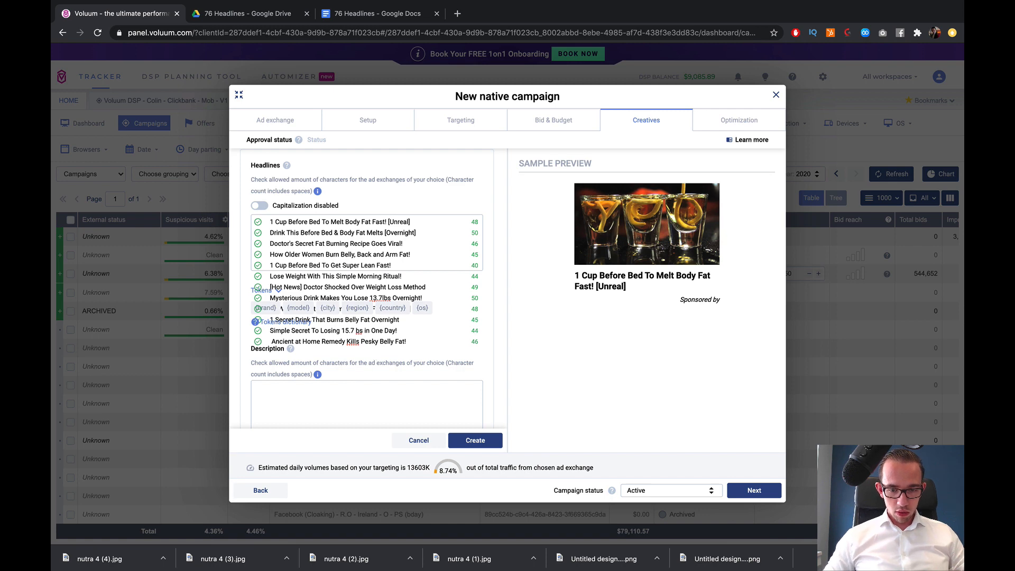
text(L)
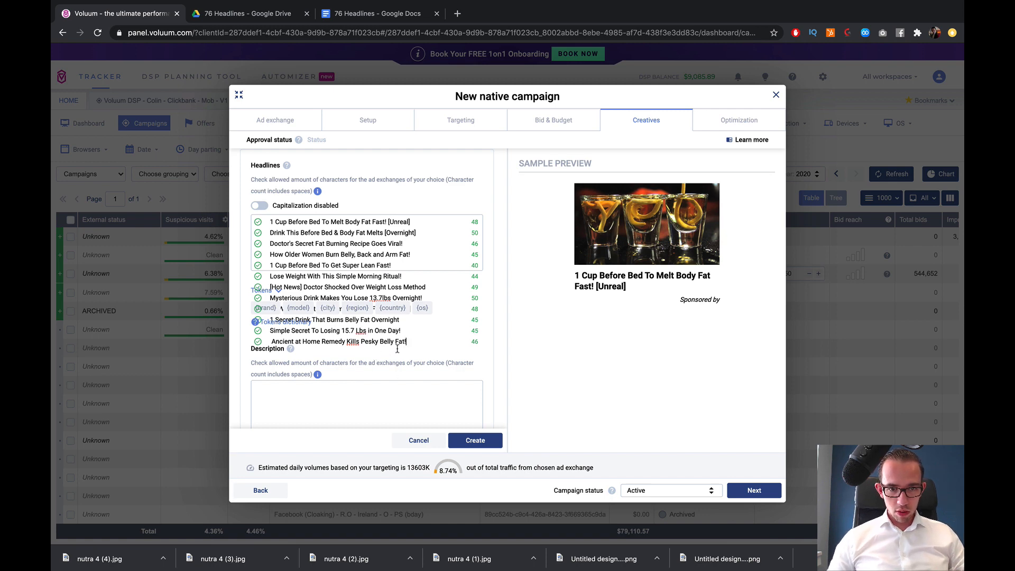
- Copy the "Learn how a mother of three" description line from the 76 Headlines document and paste it into the campaign's description in Voluum
scroll(397, 349, down, 4)
click(391, 329)
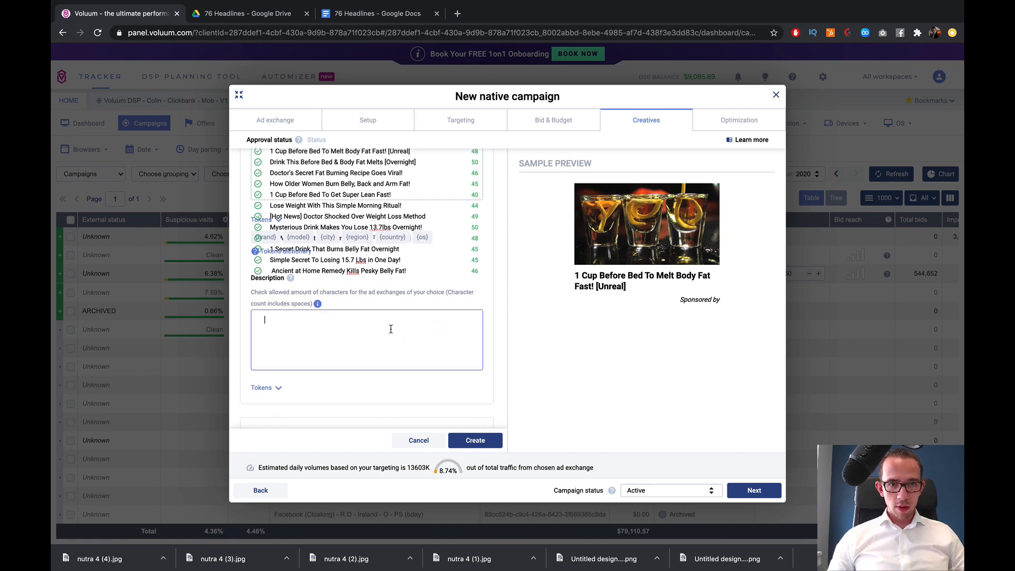
click(377, 13)
scroll(459, 246, up, 4)
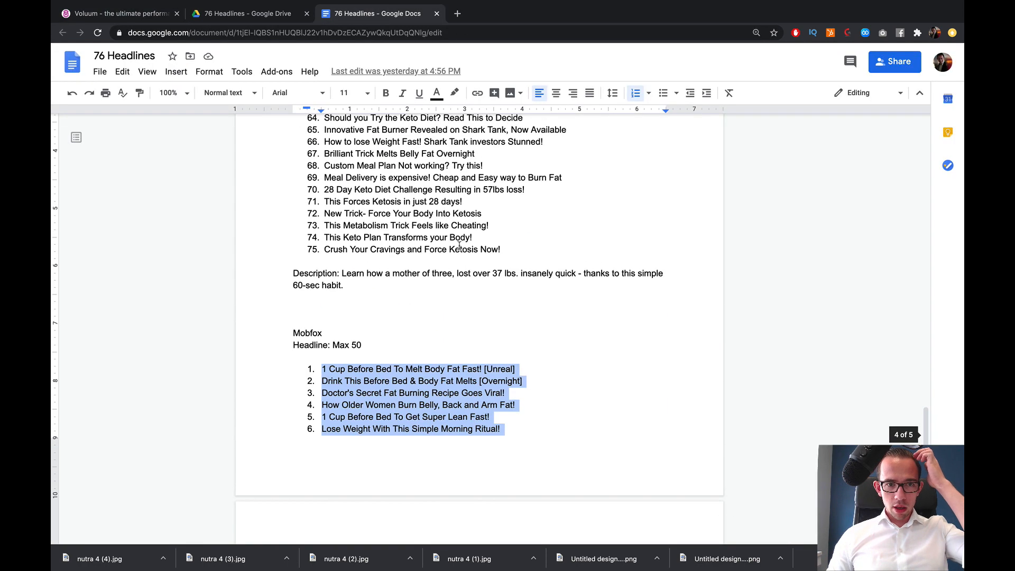
drag(397, 284, 287, 273)
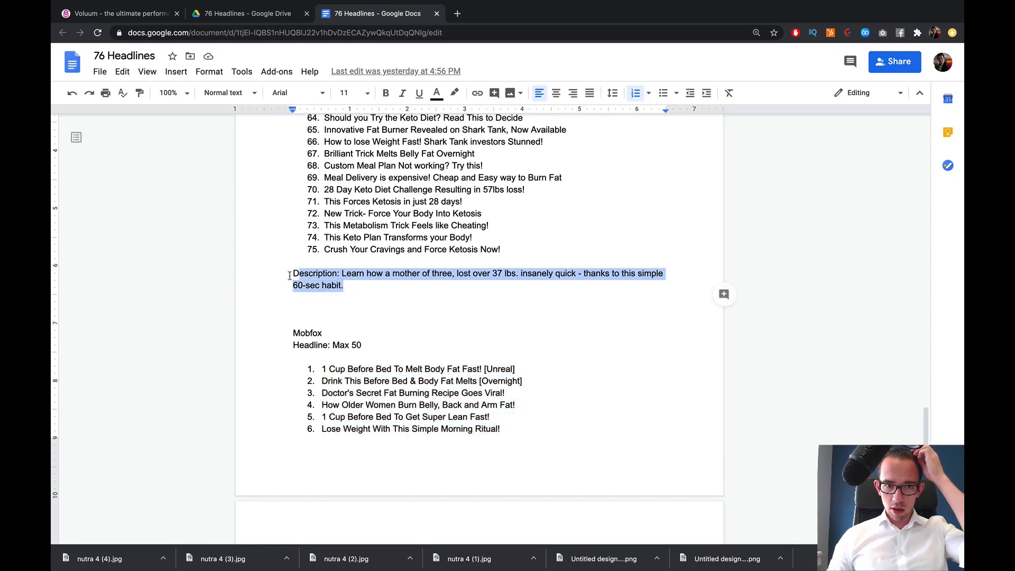
right_click(307, 281)
click(343, 251)
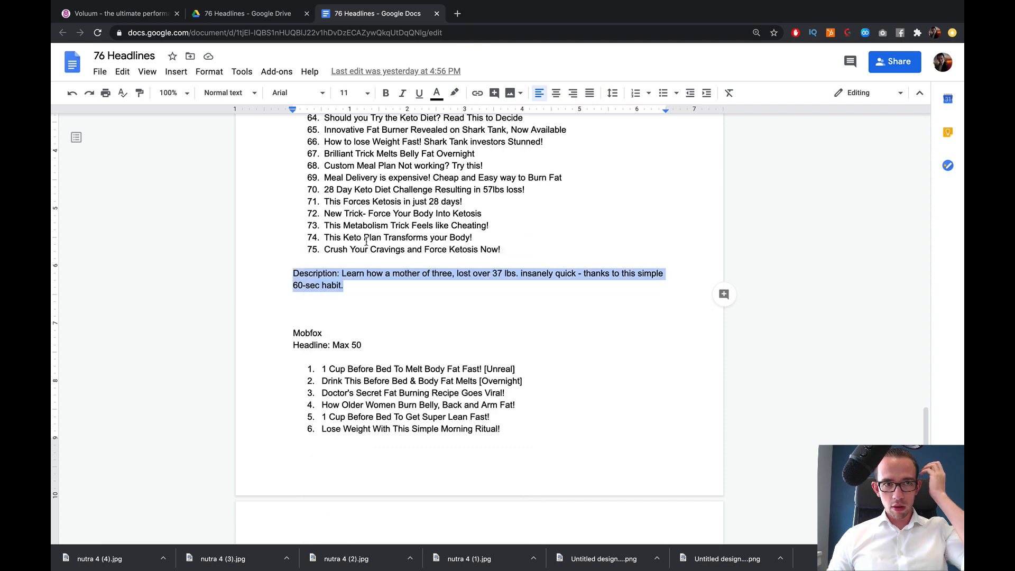
click(119, 13)
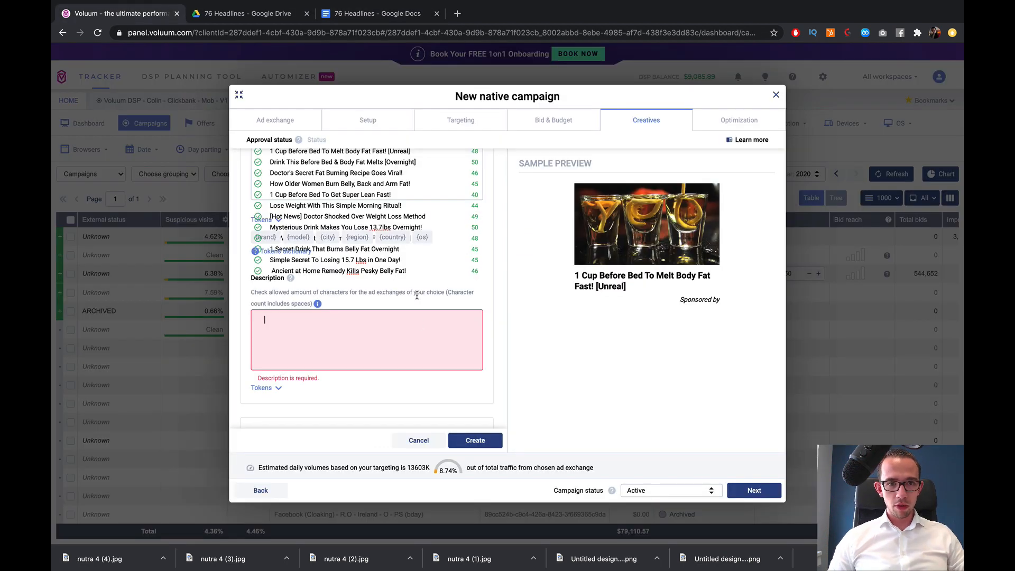
key(super+v)
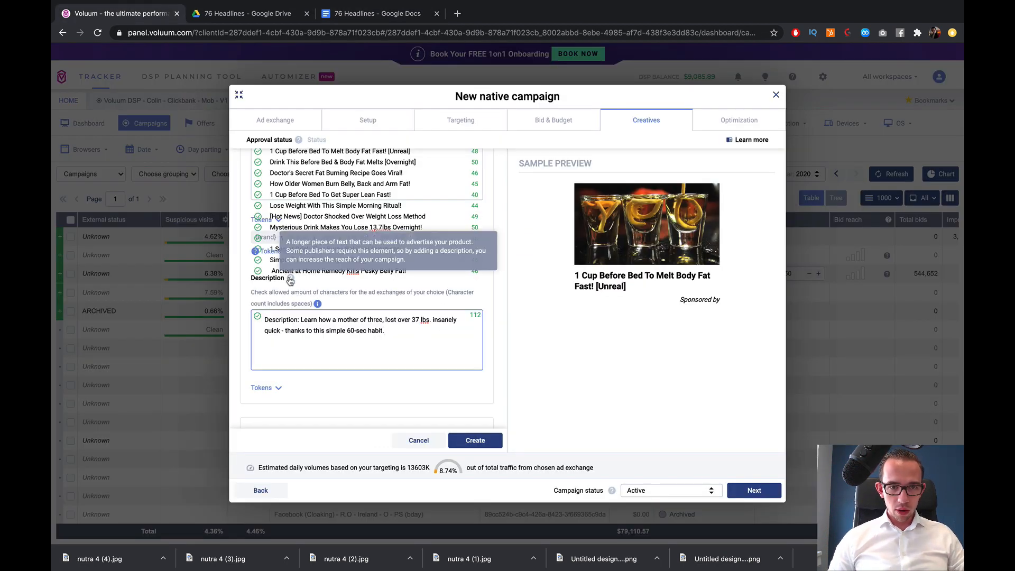
- Check the description character limits and remove the "Description:" prefix from the campaign's description text
mouse_move(320, 306)
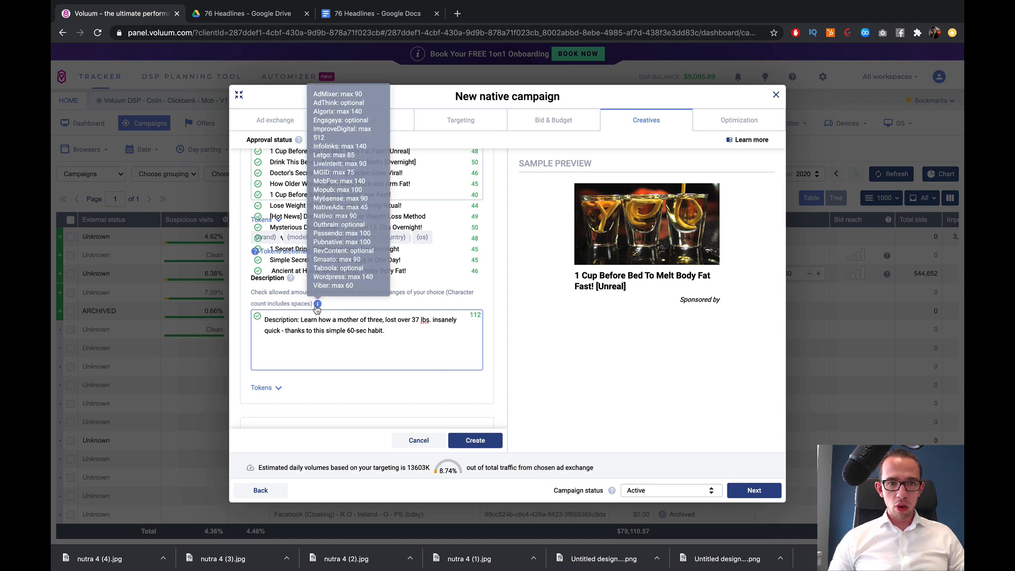
click(384, 19)
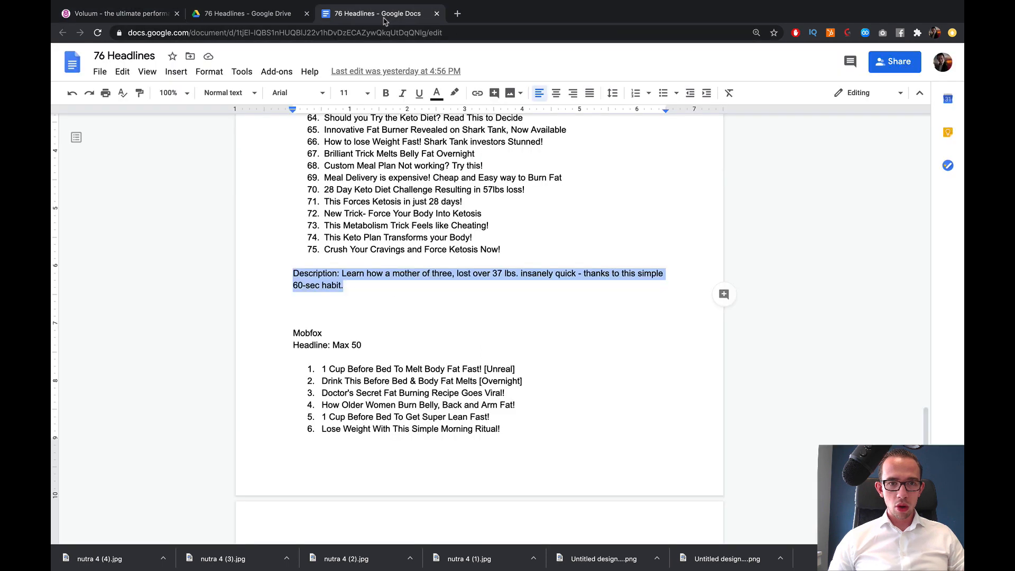
drag(406, 280, 343, 275)
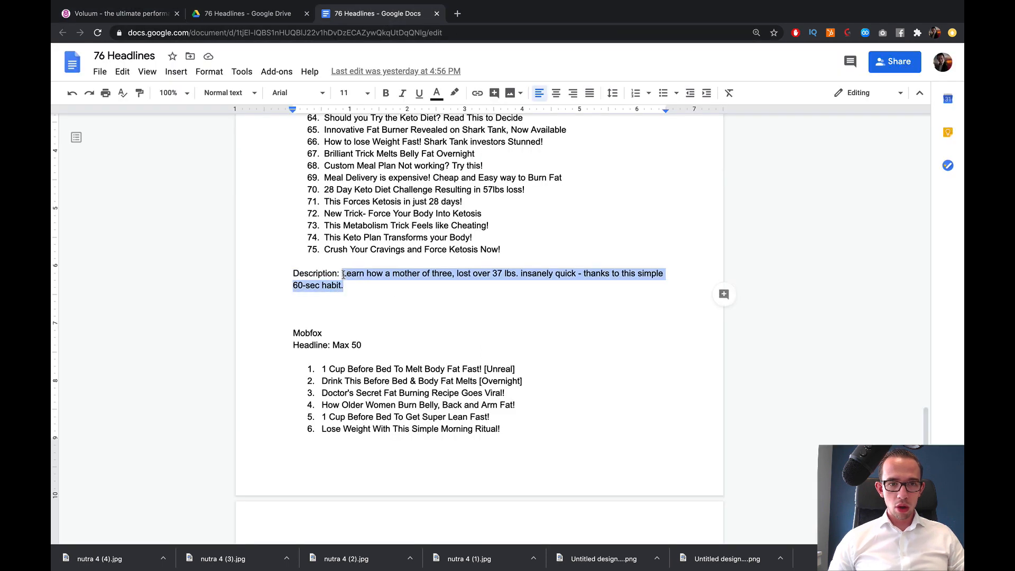
click(91, 5)
drag(300, 319, 263, 319)
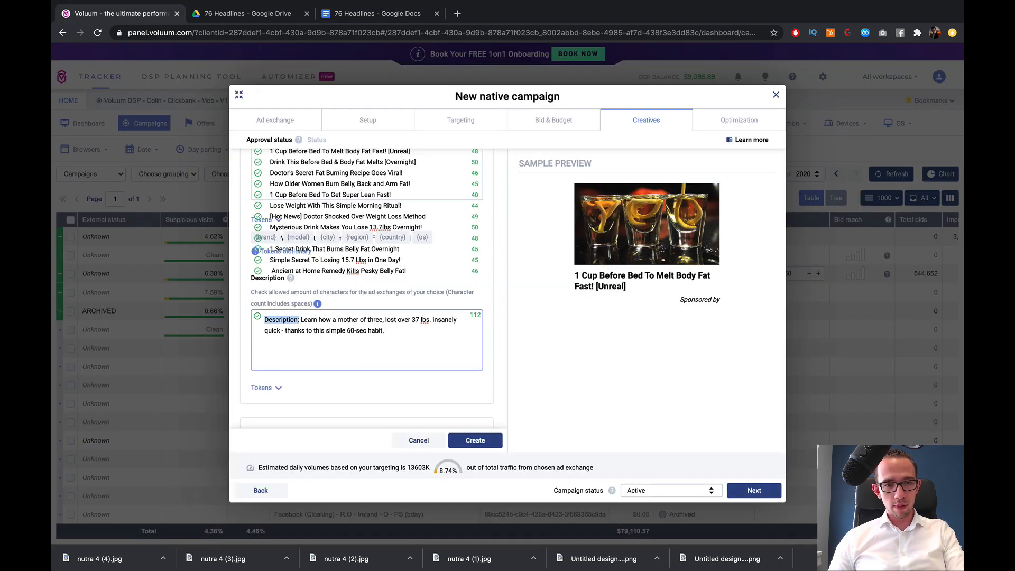
key(BackSpace)
mouse_move(291, 280)
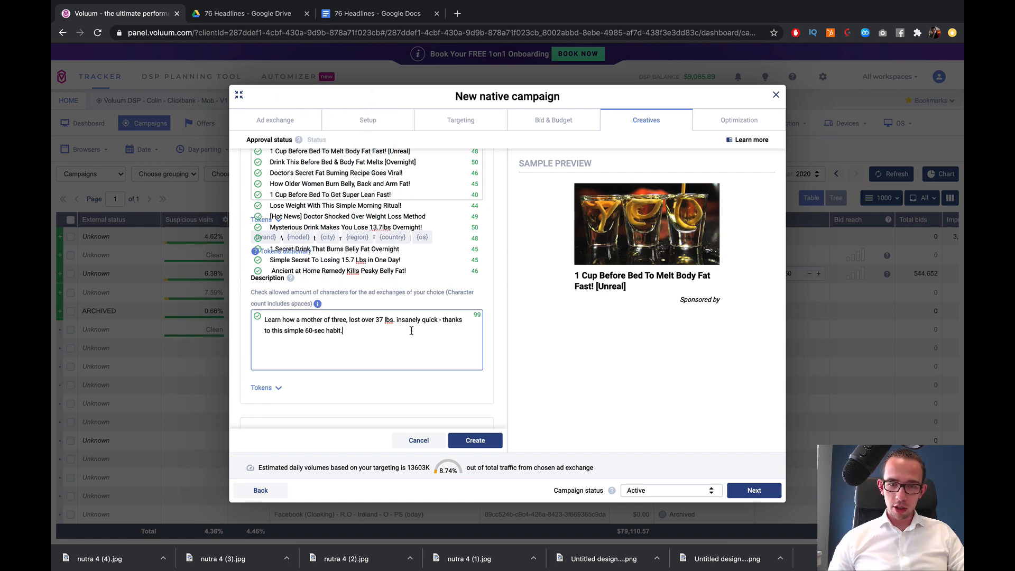
- Open a second Voluum panel in a new tab and list this year's campaigns filtered by "mob"
click(458, 14)
text(panel)
key(Return)
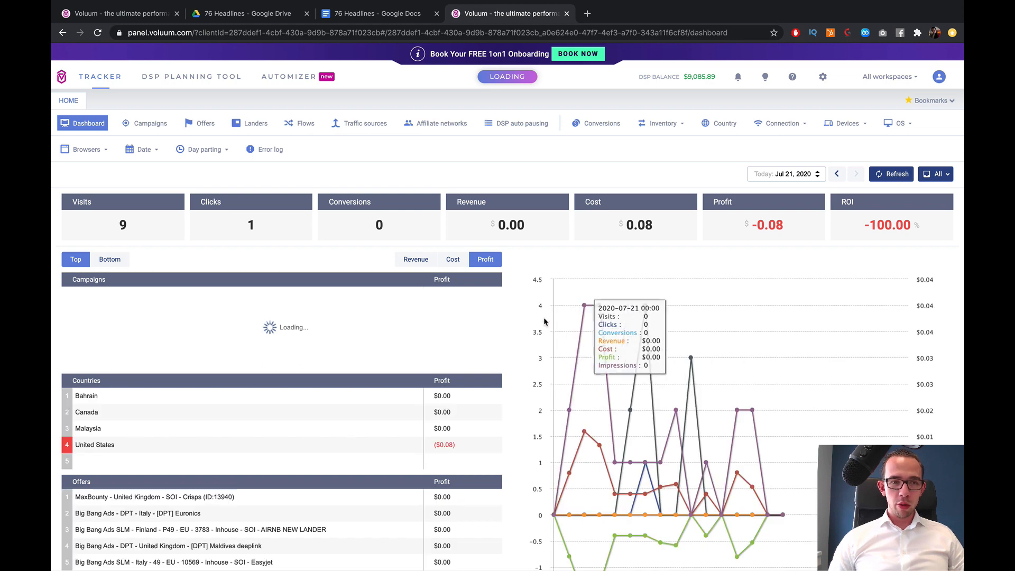
click(145, 123)
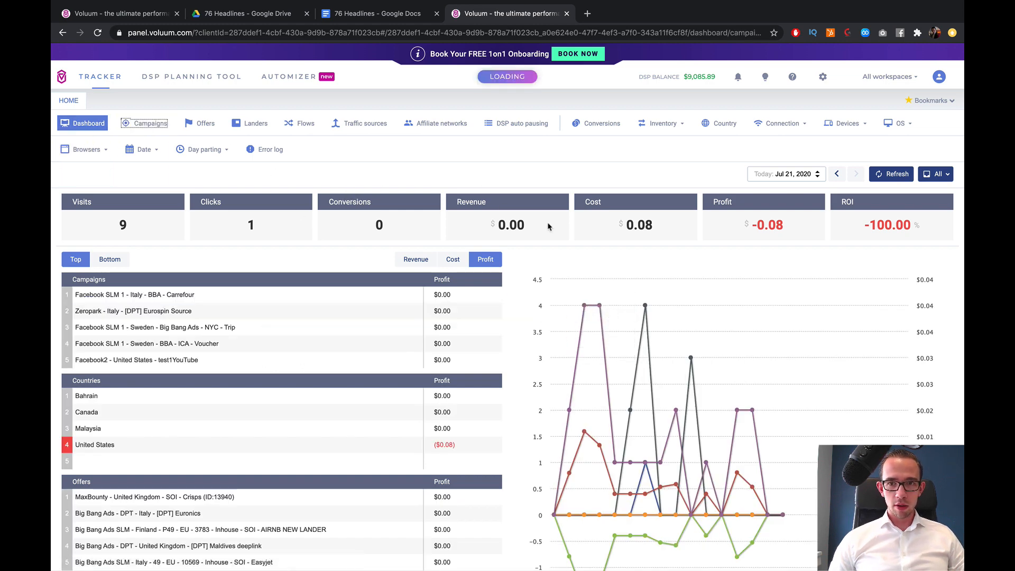
text(mob)
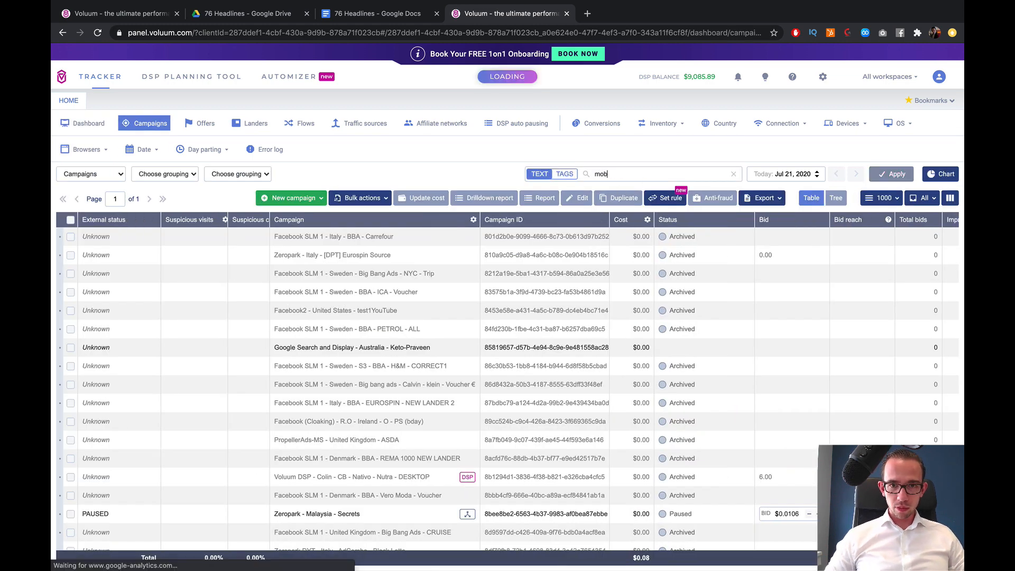
click(780, 172)
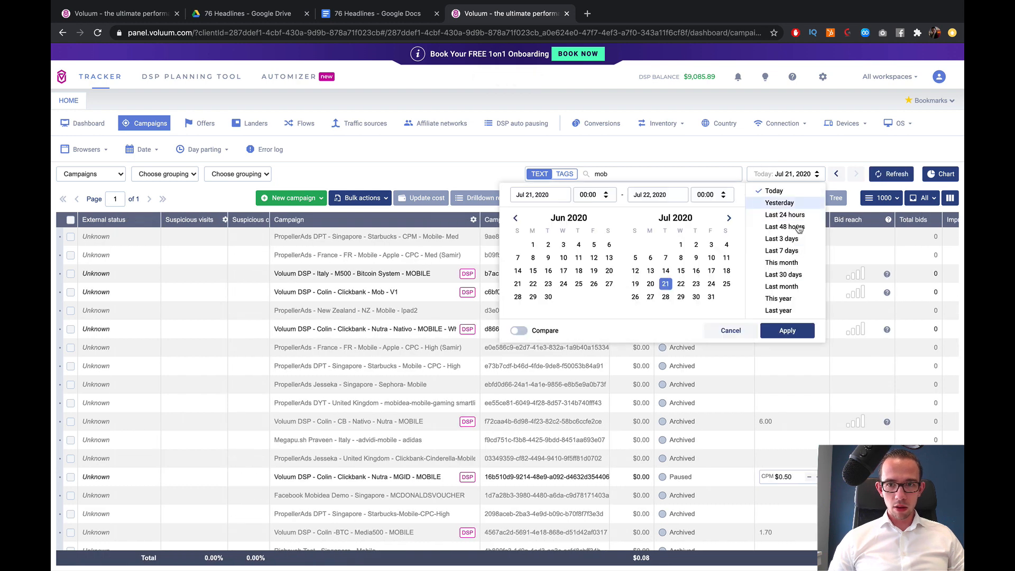
click(779, 298)
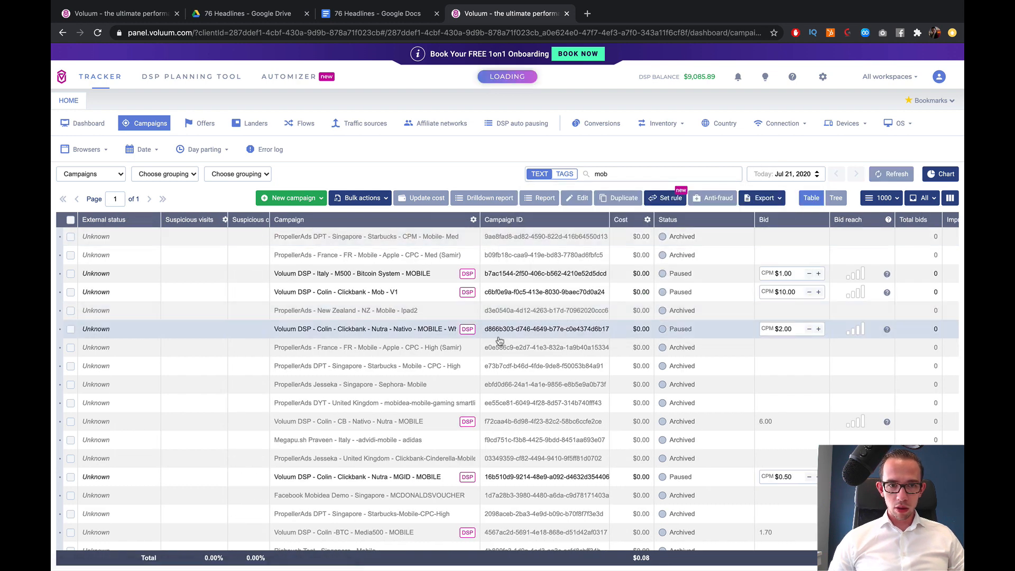
- Open the Clickbank "Mob - V1" DSP campaign for editing and expand all of its creatives
click(365, 295)
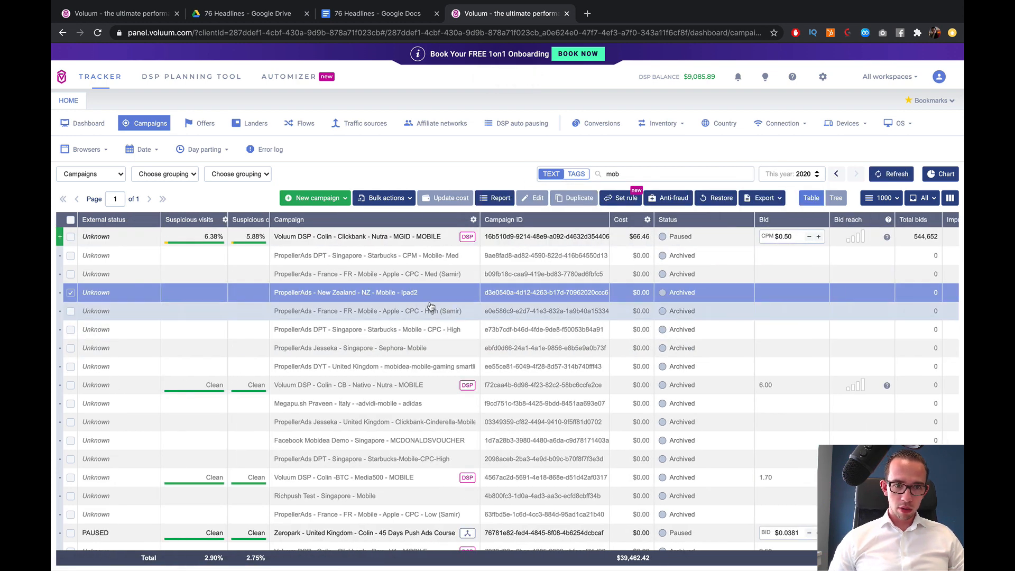
scroll(401, 370, down, 3)
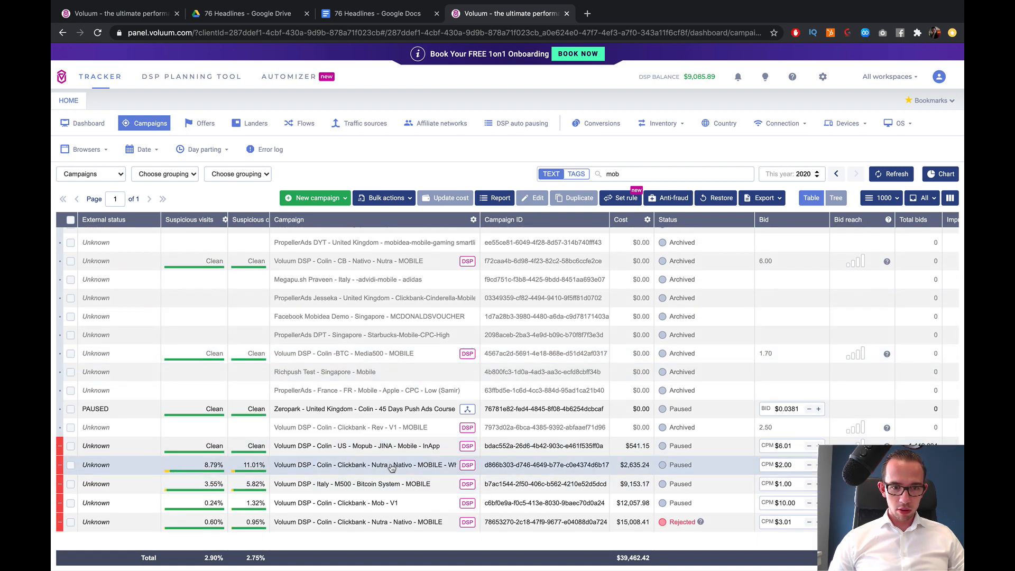
click(386, 503)
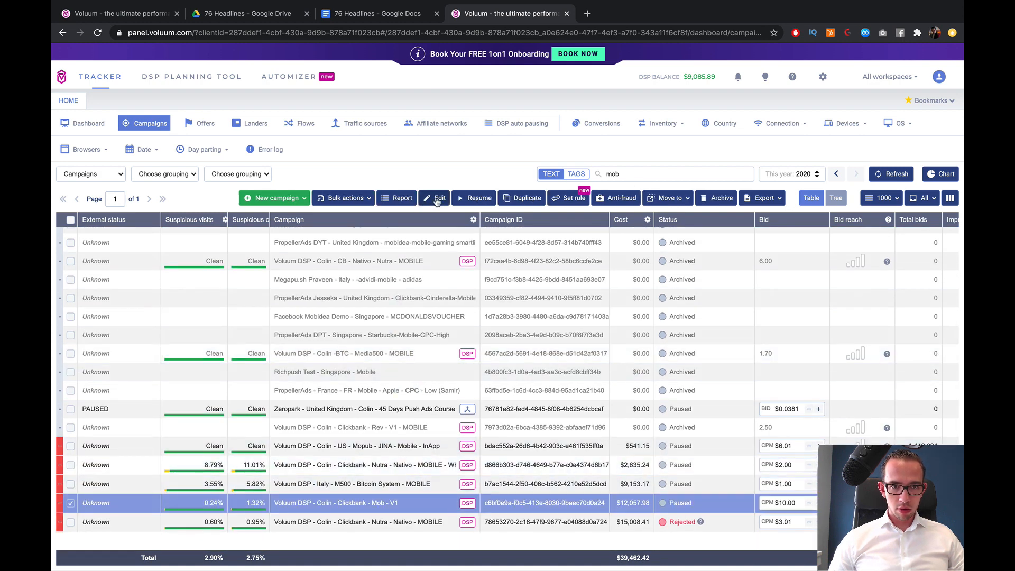
click(436, 200)
click(929, 247)
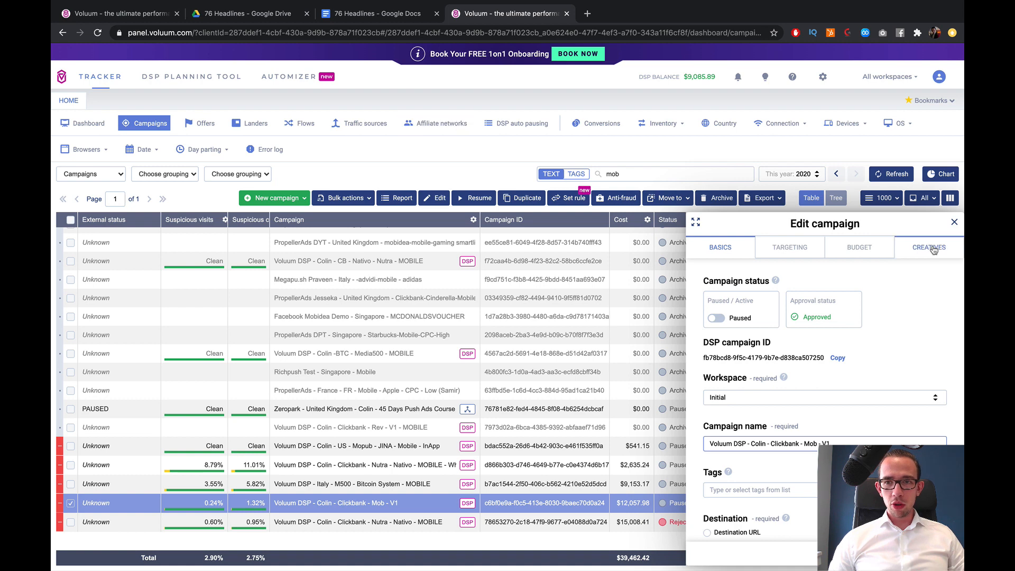
scroll(826, 341, down, 5)
scroll(824, 345, down, 2)
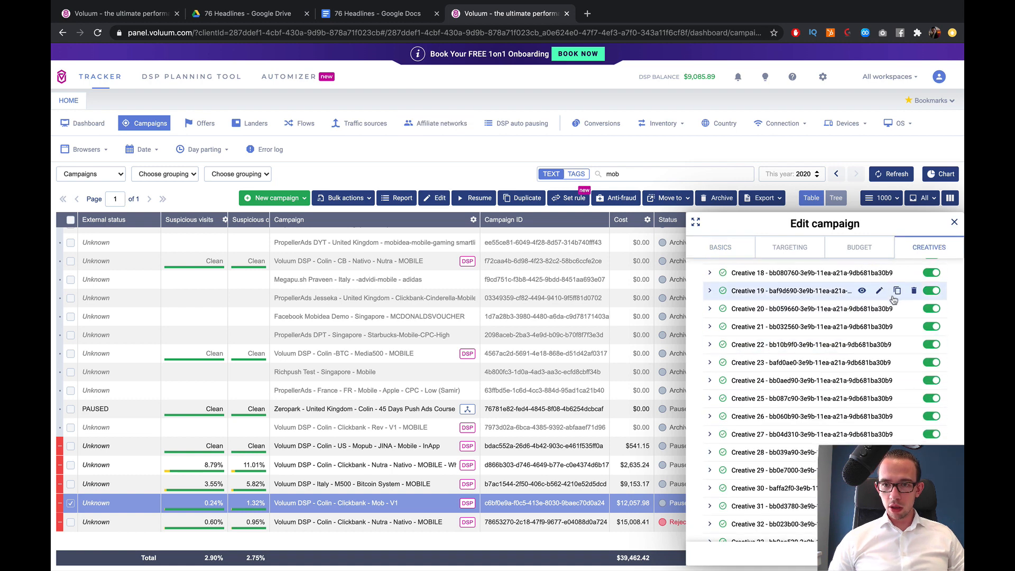
scroll(898, 297, up, 7)
click(918, 306)
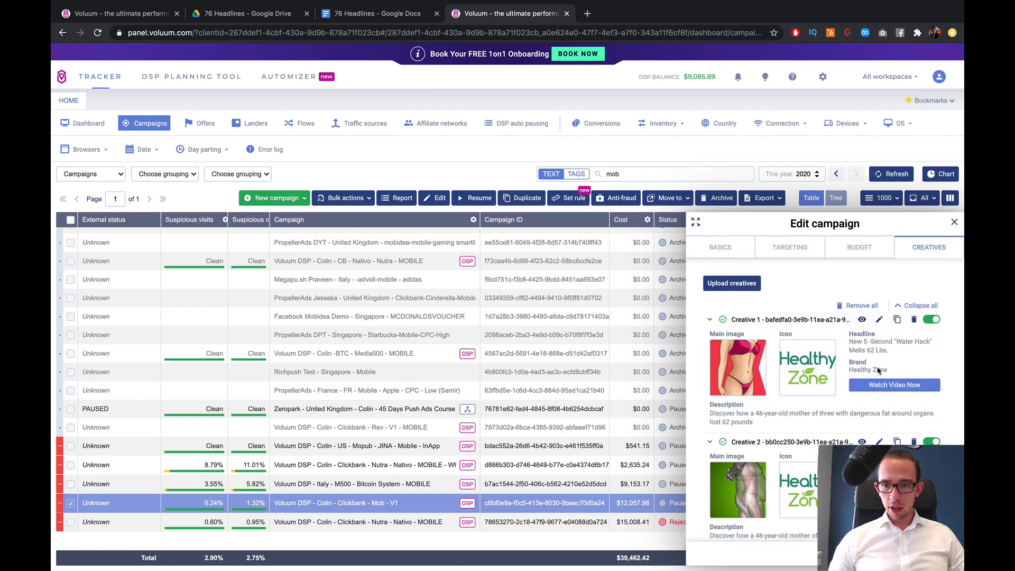
- Copy Creative 1's "Discover how a 46-year-old mother of three" description and paste it as a second line in the new native campaign's description
triple_click(786, 412)
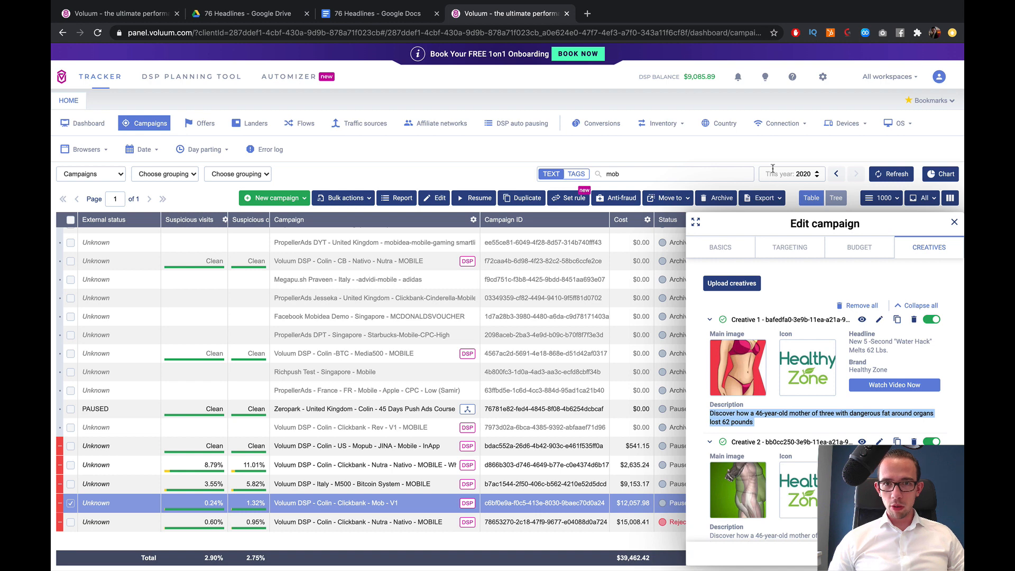
click(338, 14)
click(124, 14)
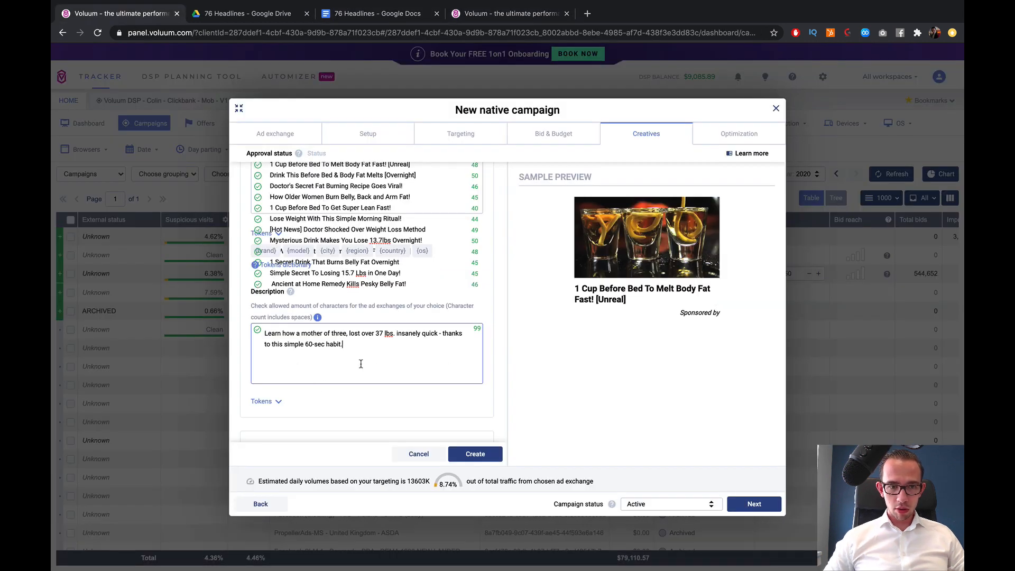
key(Return)
key(ctrl+v)
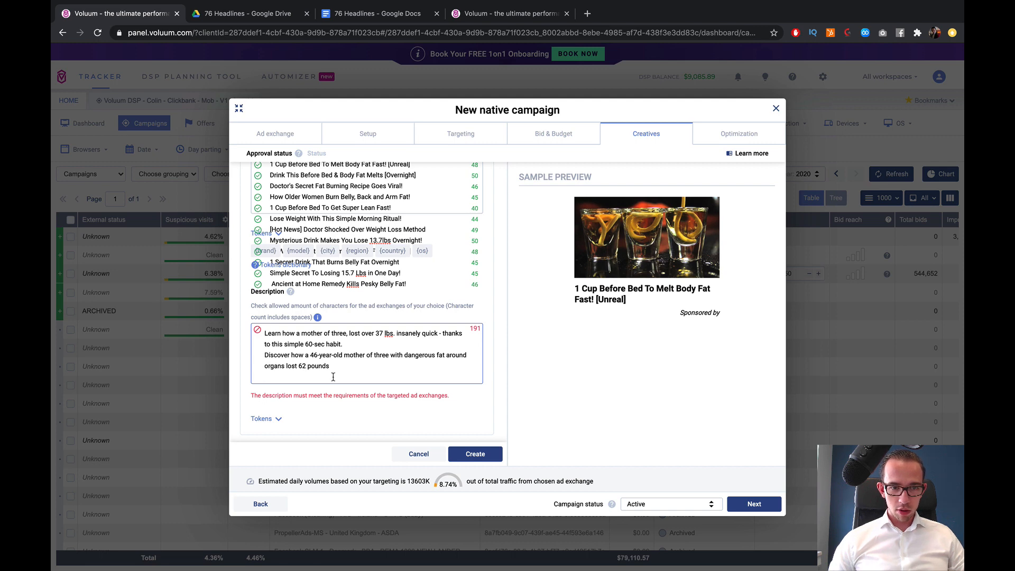
- Cut the "Discover how a 46-year-old mother of three" line from the description and paste it back in the same place
drag(332, 367, 264, 355)
key(super+c)
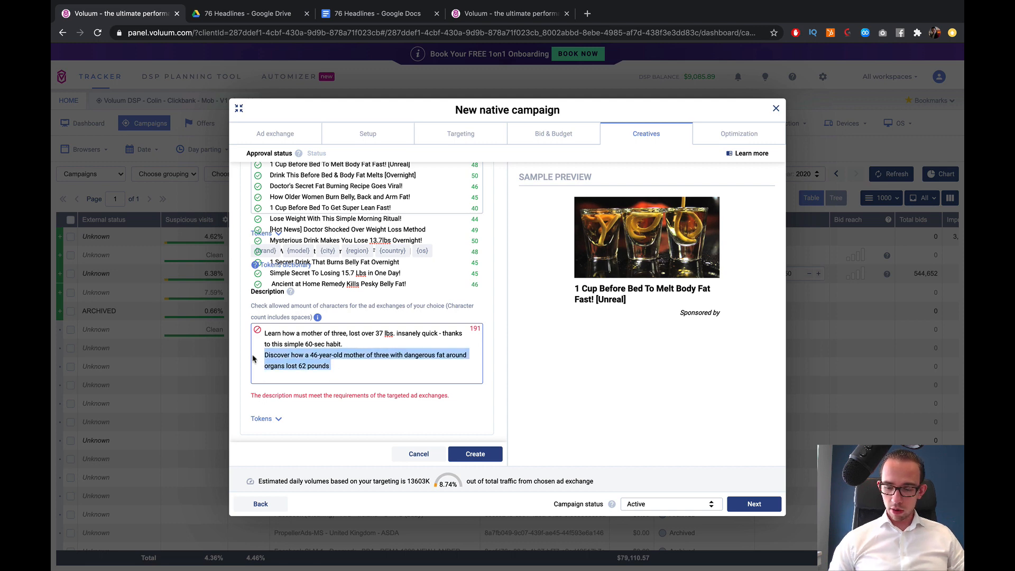
key(BackSpace)
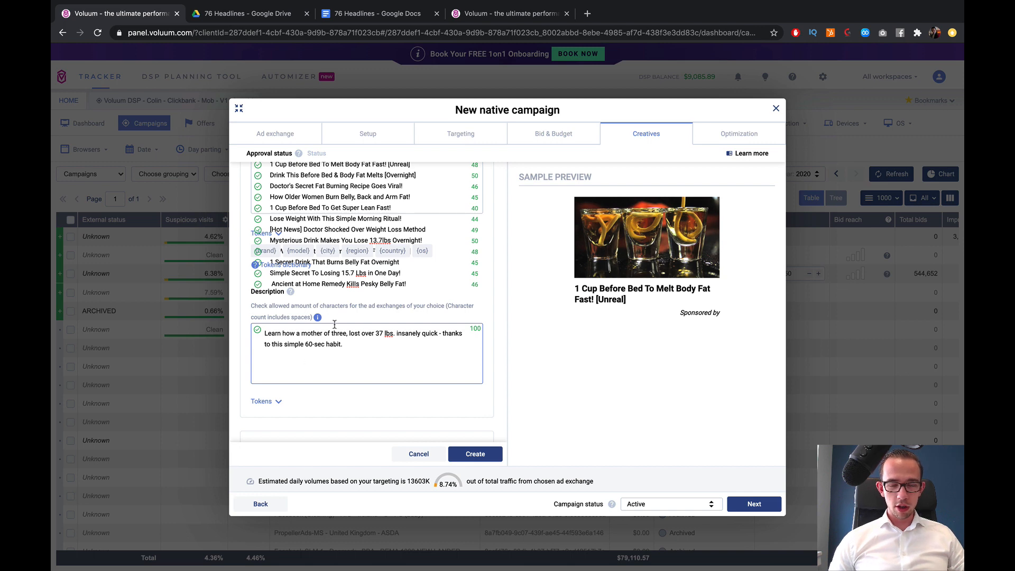
key(super+v)
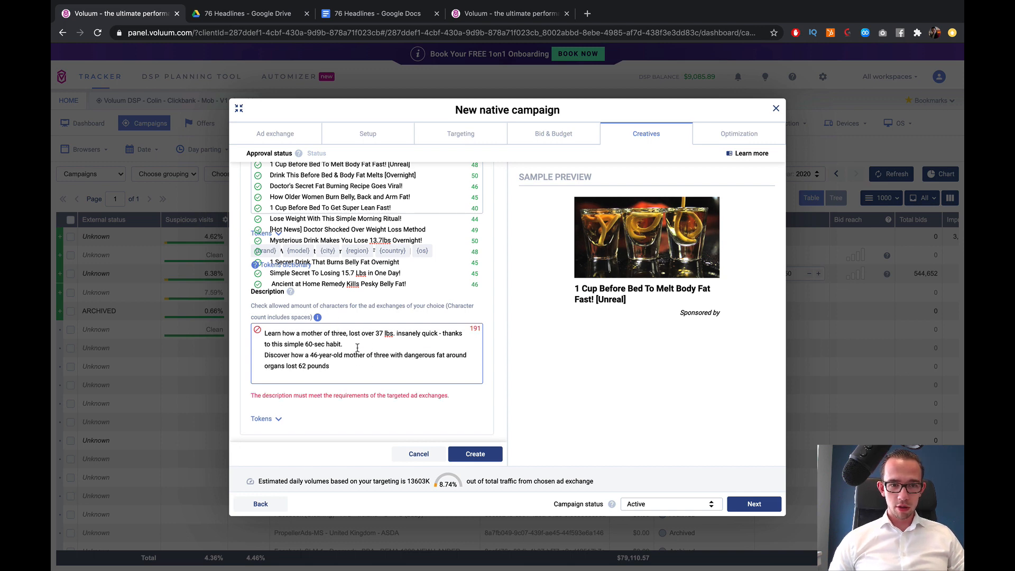
- Delete the "Learn how a mother of three" line and the empty line it leaves from the description
drag(346, 344, 240, 333)
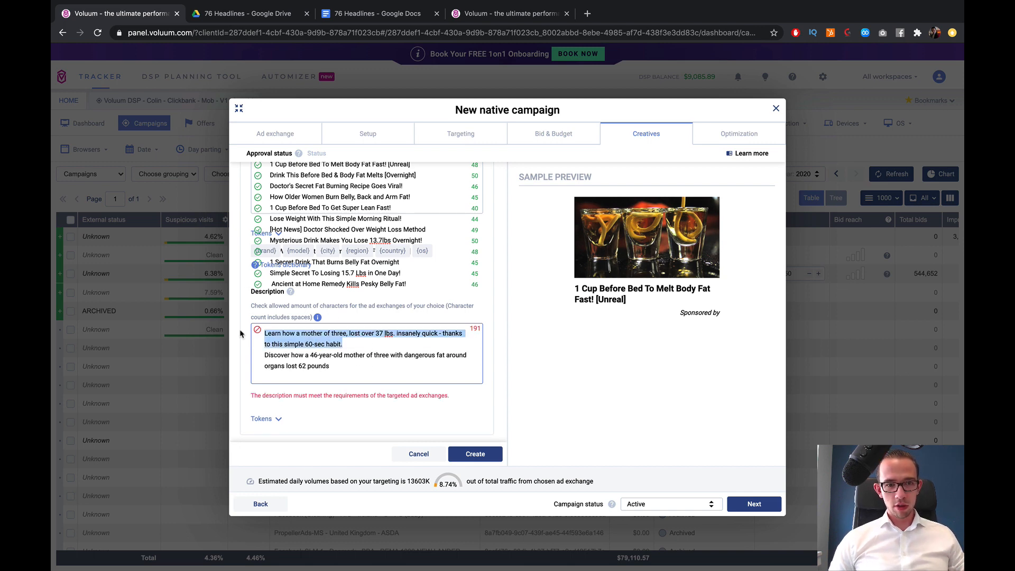
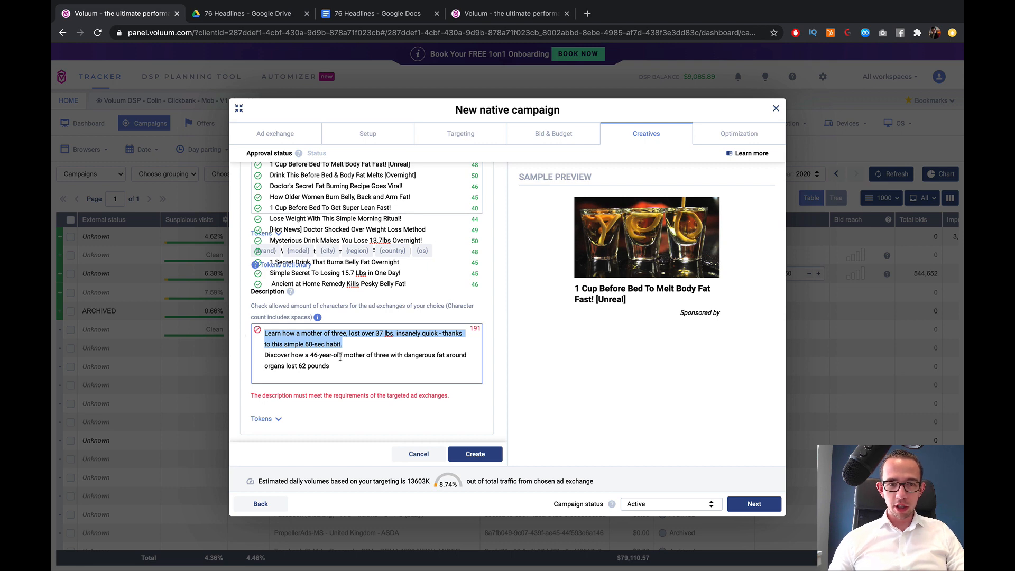
drag(340, 357, 389, 355)
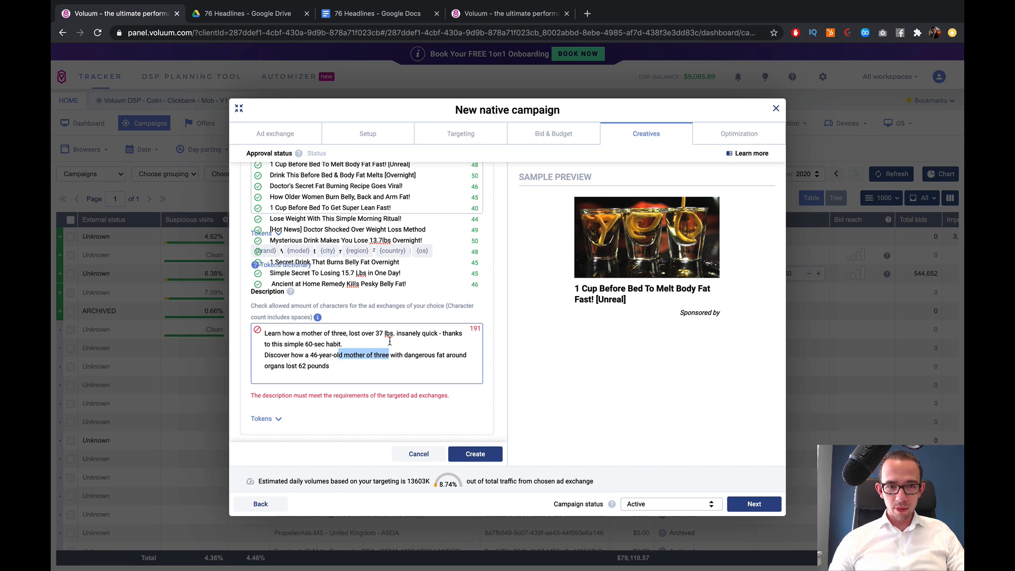
click(389, 341)
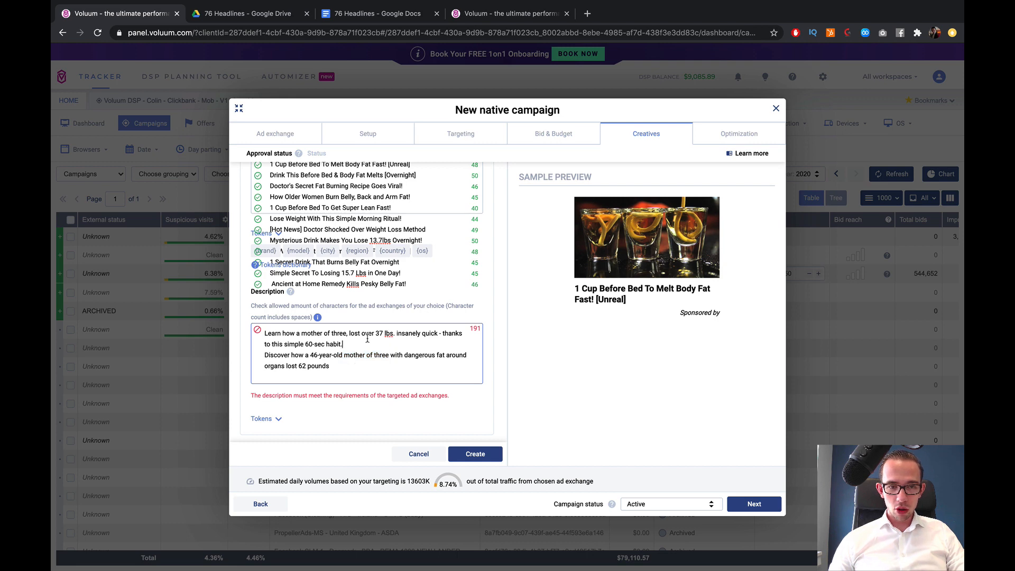
drag(367, 338, 206, 327)
key(BackSpace)
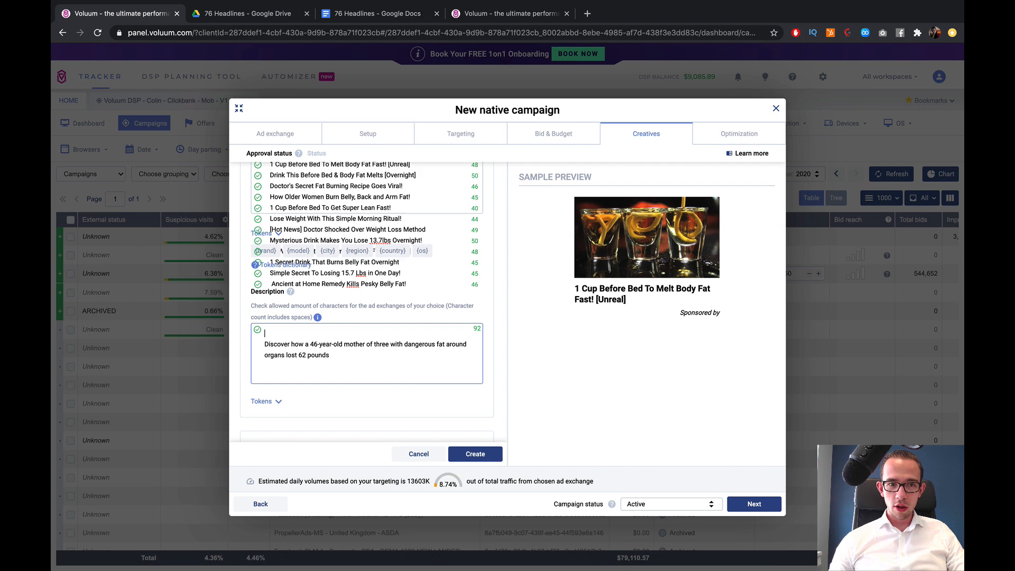
click(265, 344)
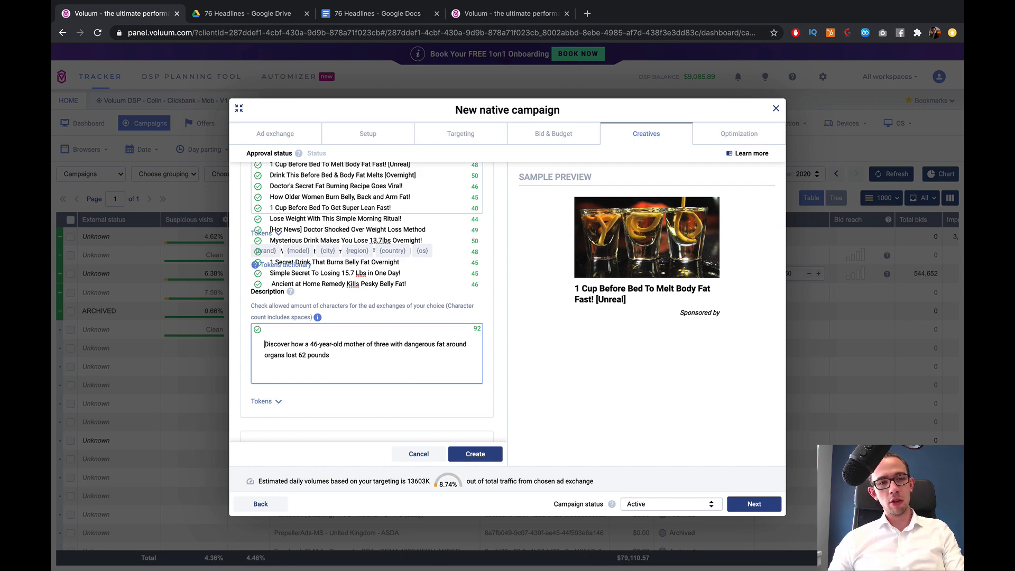
key(BackSpace)
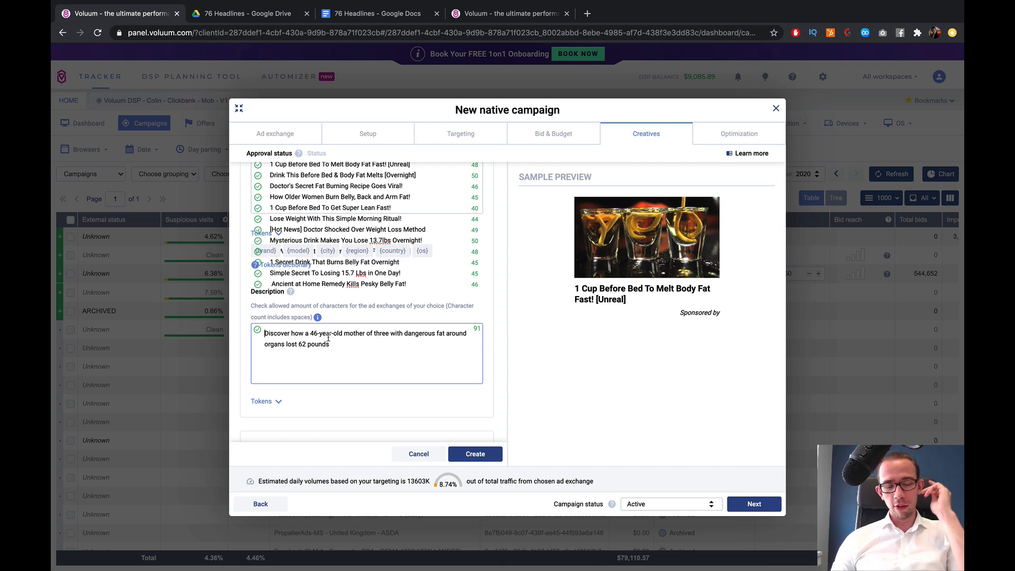
- Set the campaign's displayed brand name to "Healthy Zone"
scroll(392, 364, down, 2)
scroll(389, 379, down, 3)
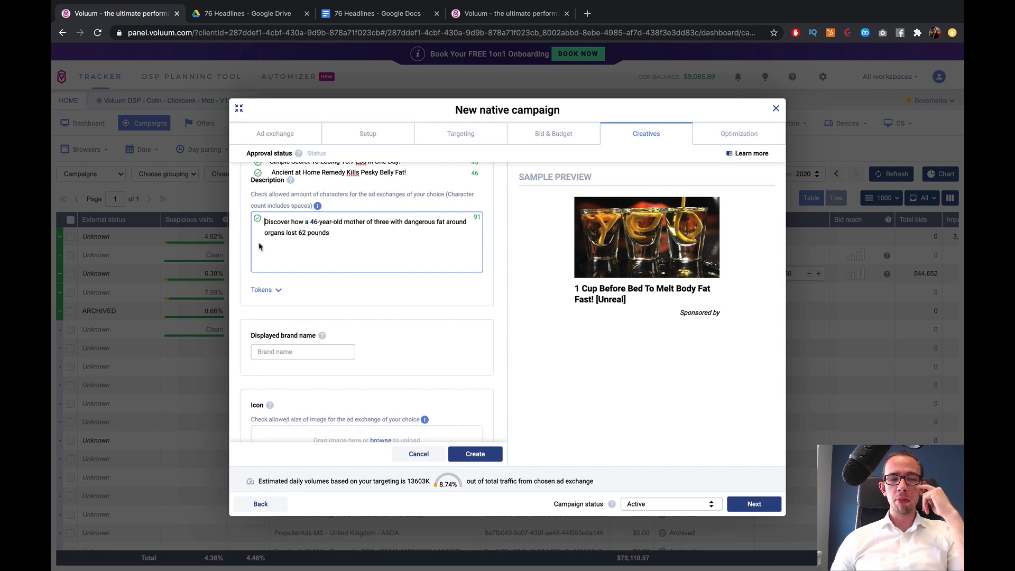
scroll(317, 244, up, 7)
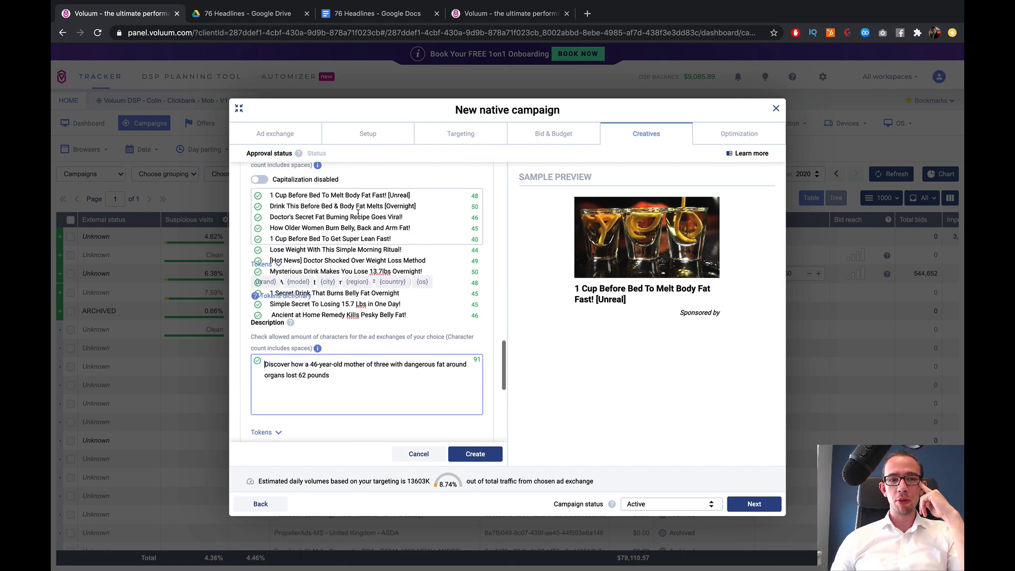
scroll(333, 228, down, 7)
click(315, 340)
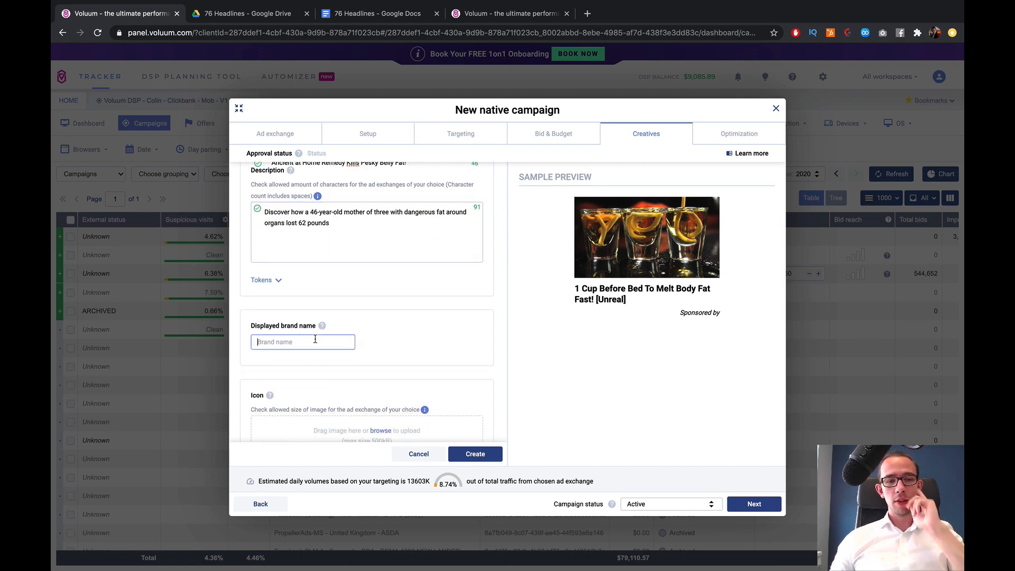
text(Healthy Zone)
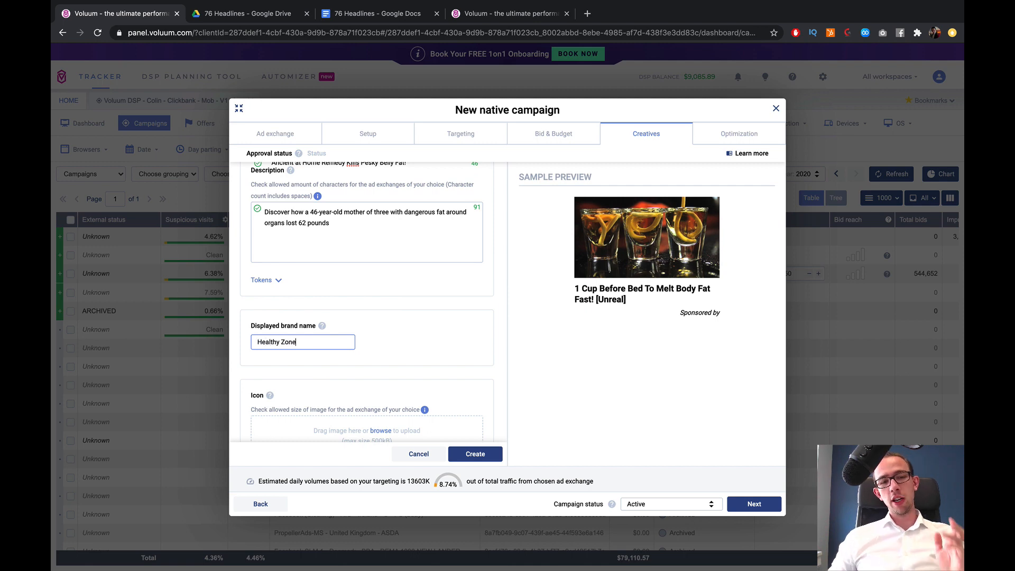
- Upload "lotus flower png logo.png" from Downloads as the campaign's icon
scroll(356, 340, down, 2)
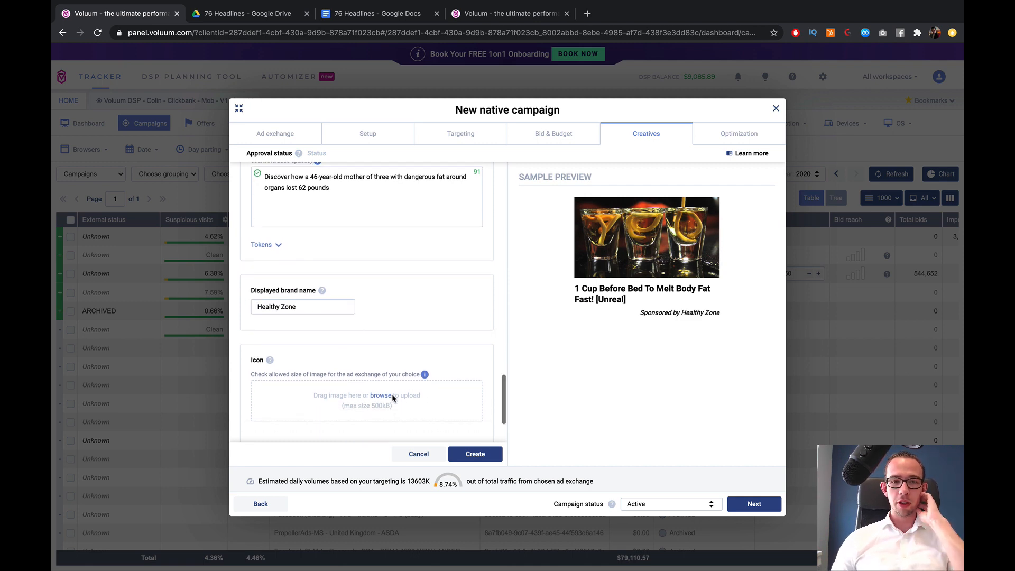
click(407, 394)
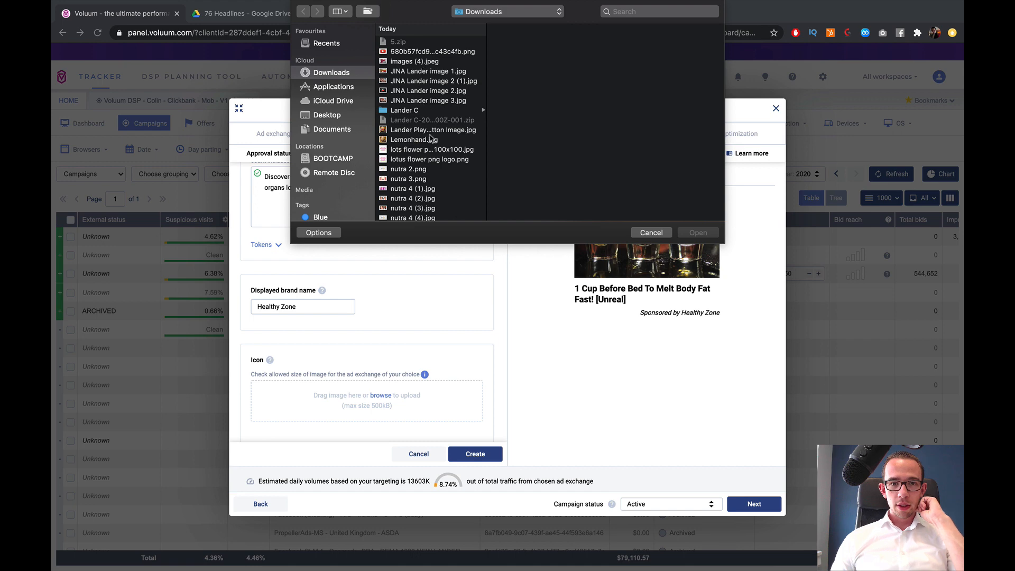
click(429, 149)
click(426, 139)
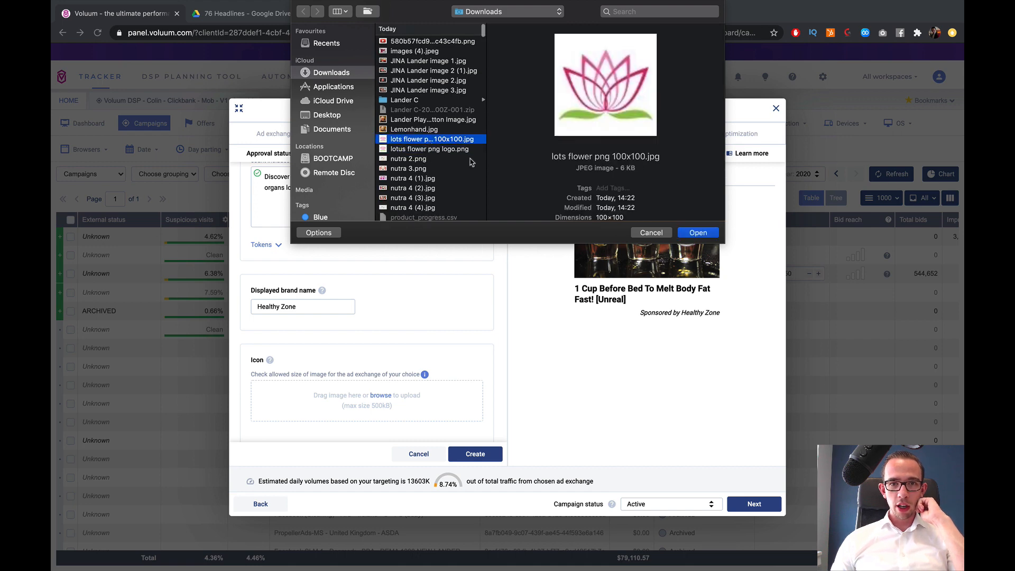
click(445, 149)
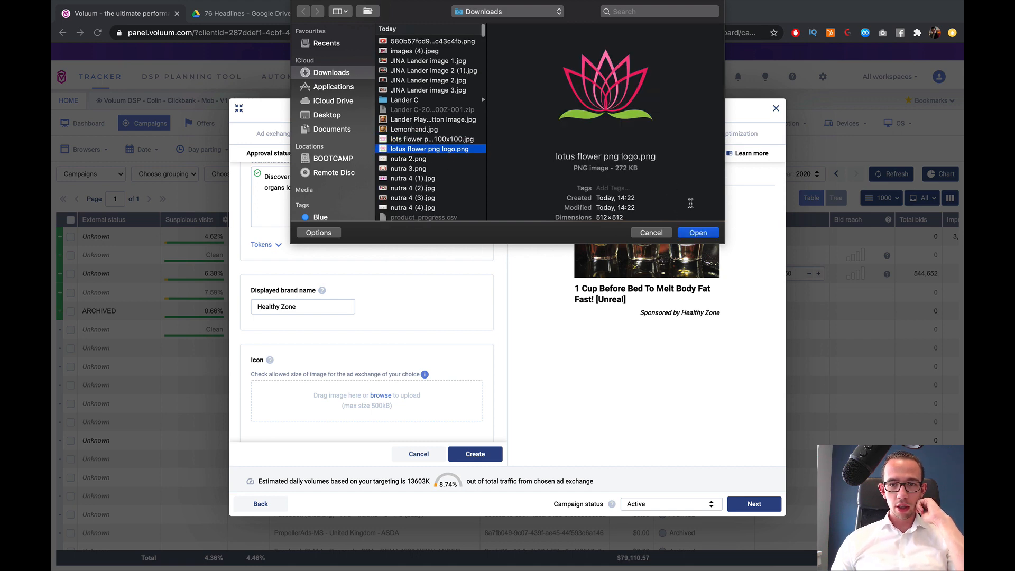
click(698, 233)
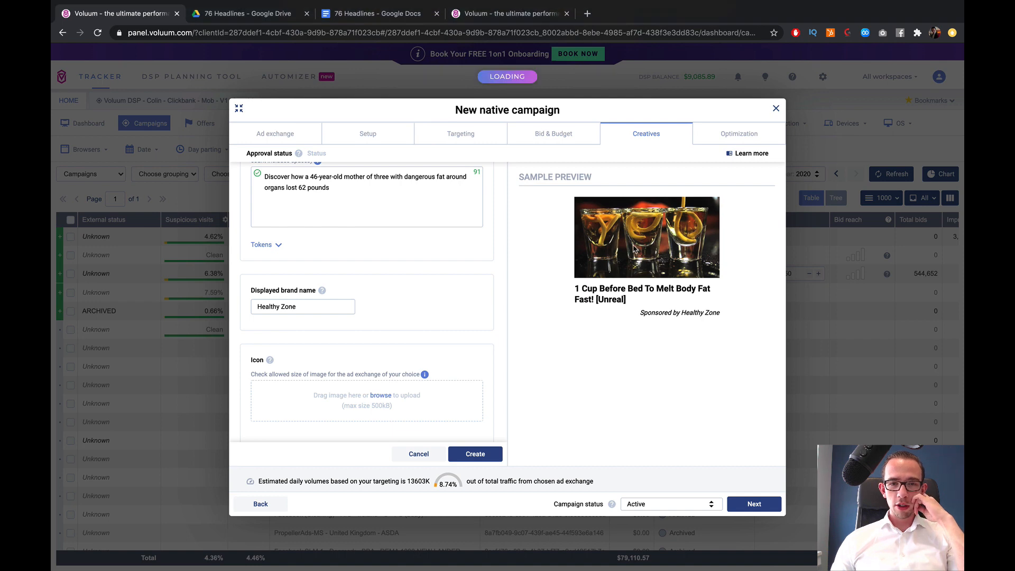
- Set the CTA button text of the new creatives to "Watch Now"
scroll(399, 260, down, 2)
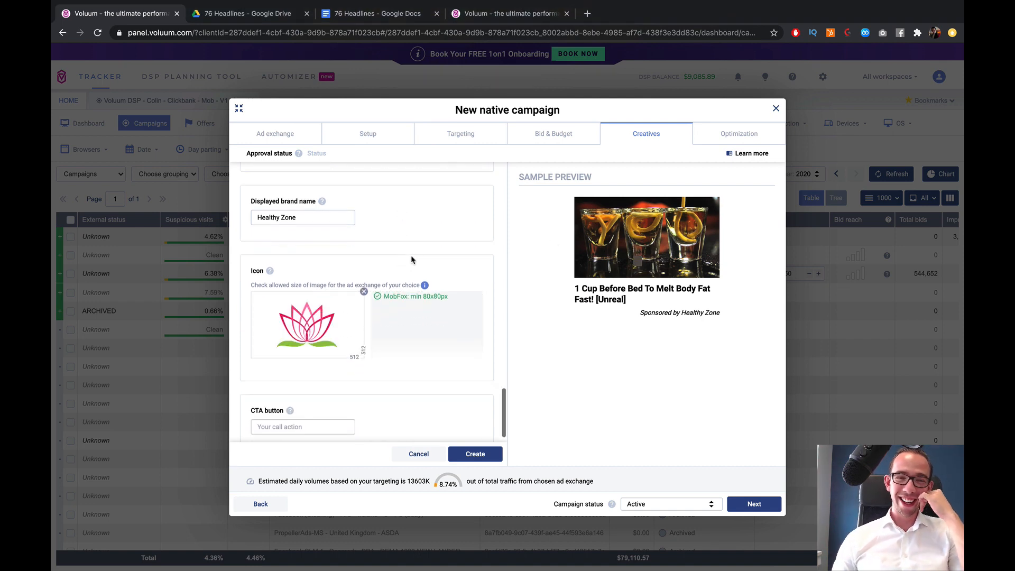
click(306, 427)
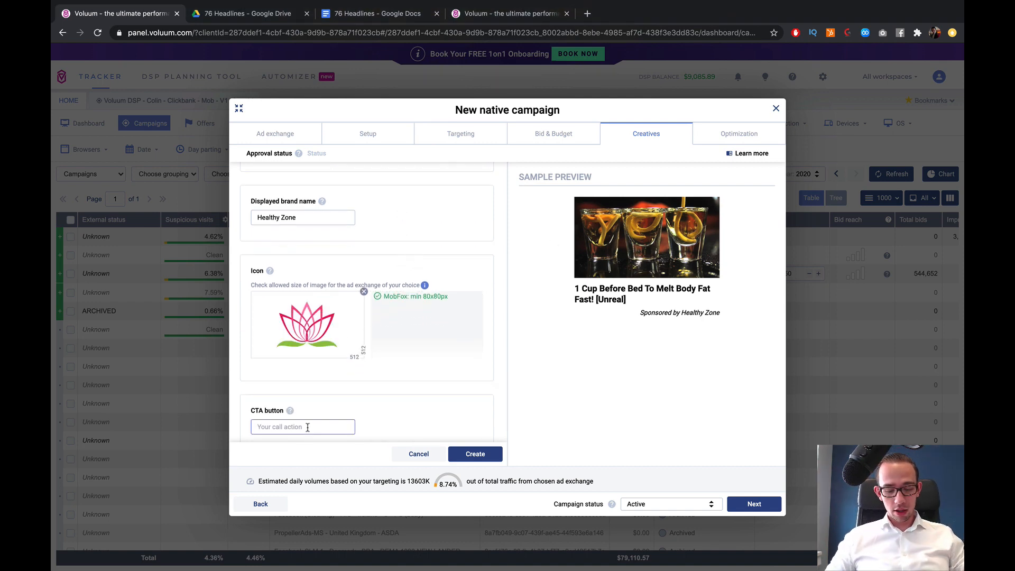
text(Watch Now)
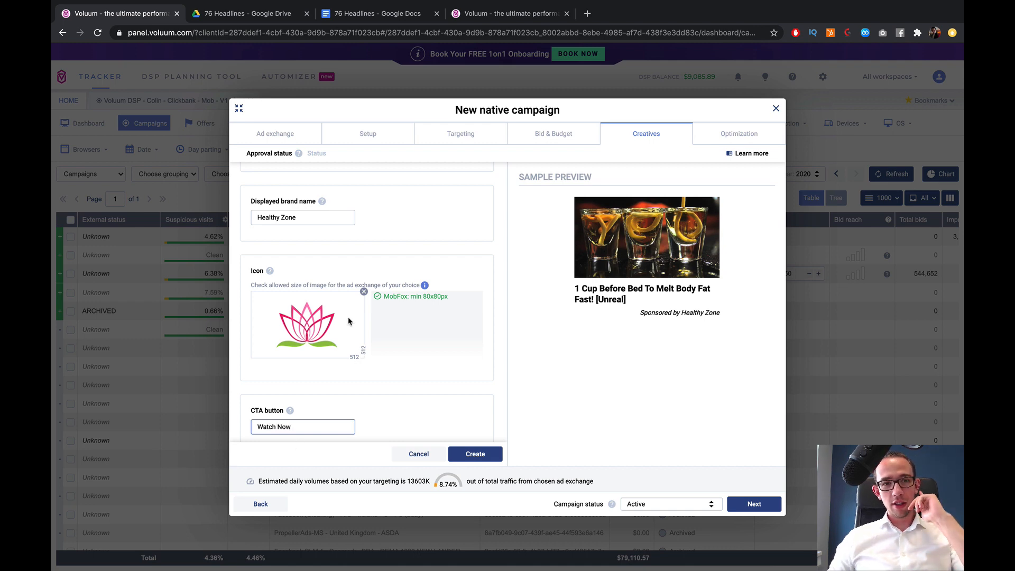
- Create the ad creatives from the uploaded images and headlines and look through the resulting creatives list
scroll(350, 321, up, 10)
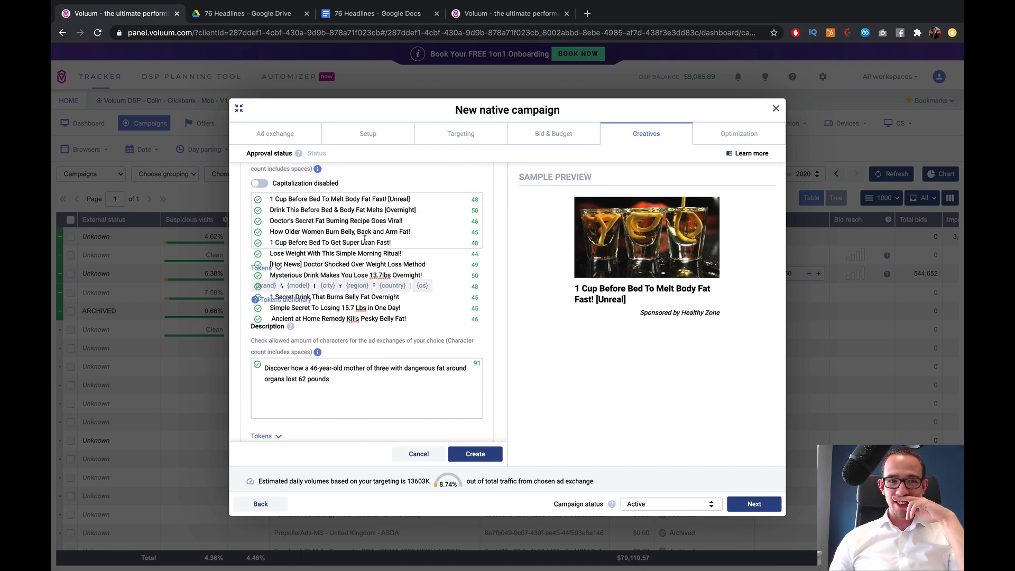
scroll(365, 239, up, 15)
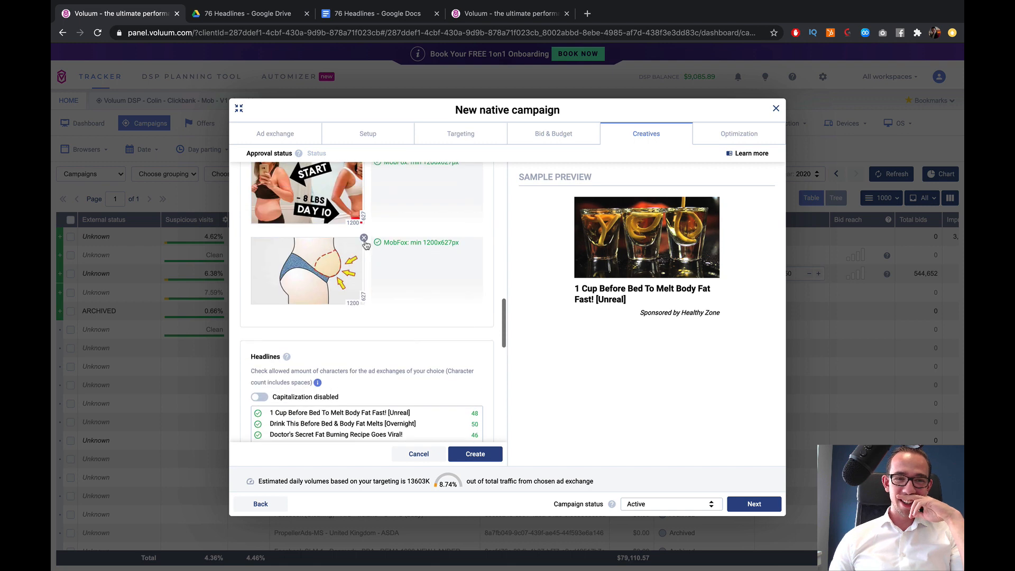
scroll(364, 243, down, 20)
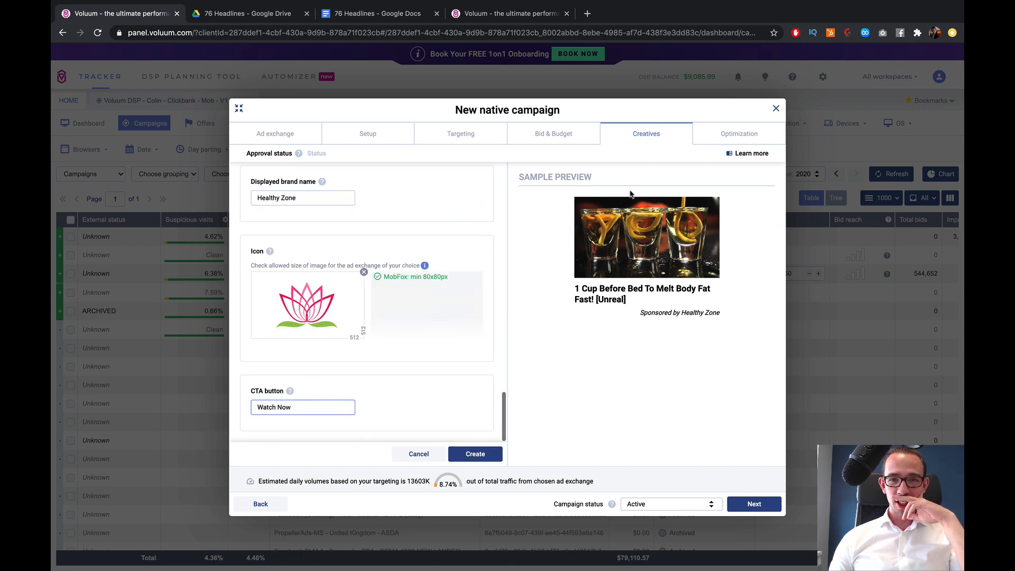
click(468, 456)
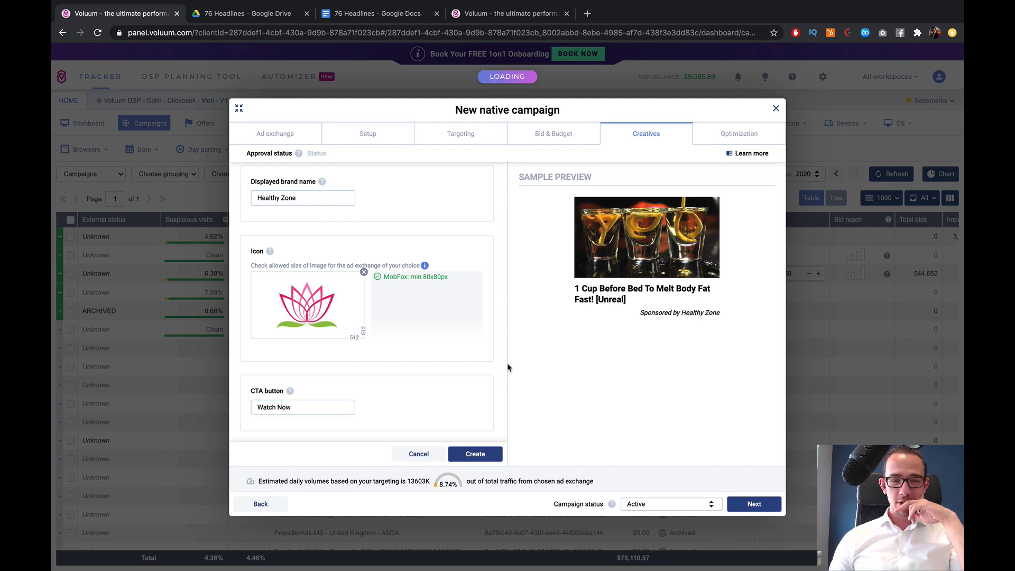
scroll(343, 352, down, 20)
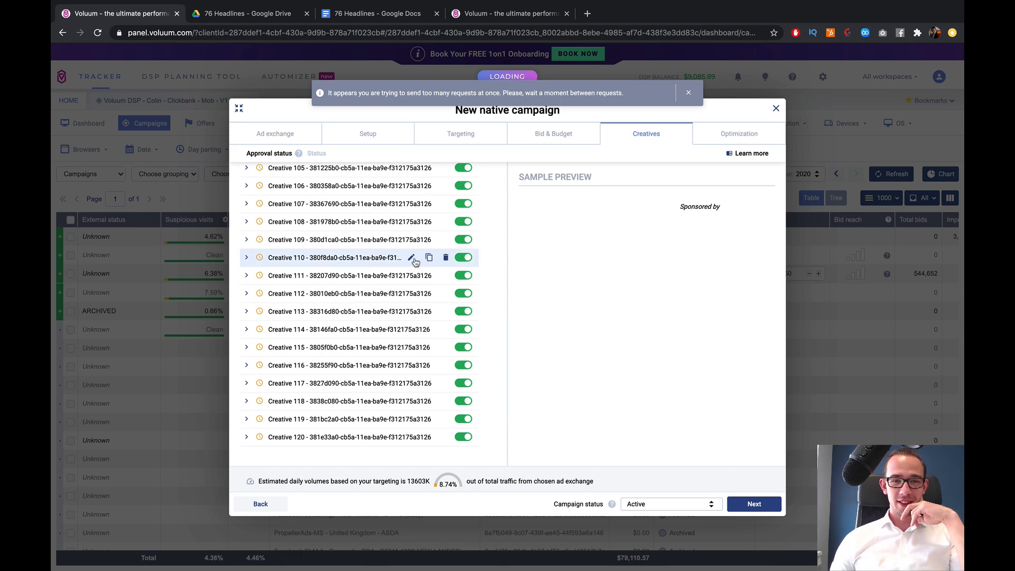
scroll(385, 267, up, 20)
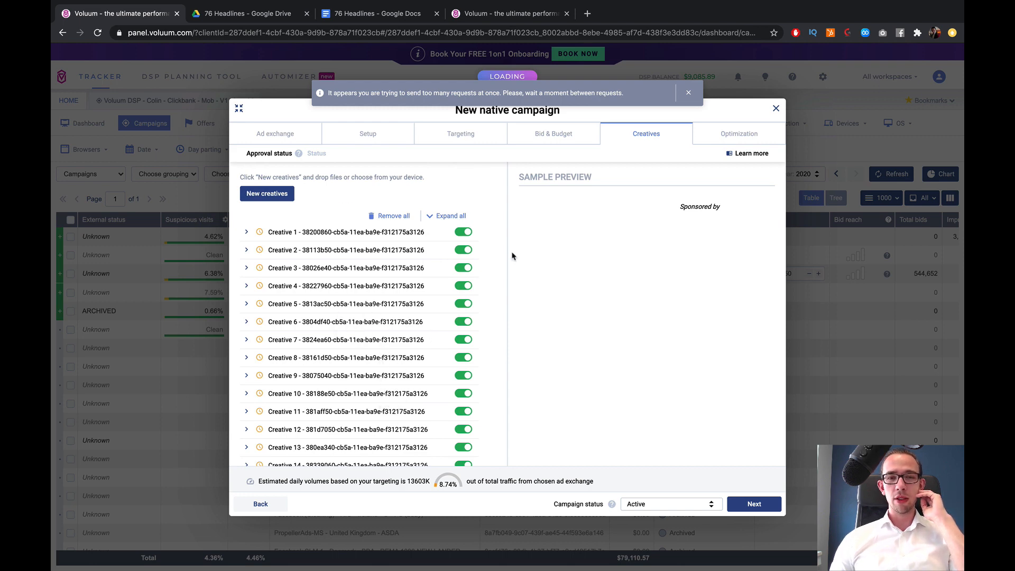
scroll(412, 319, down, 20)
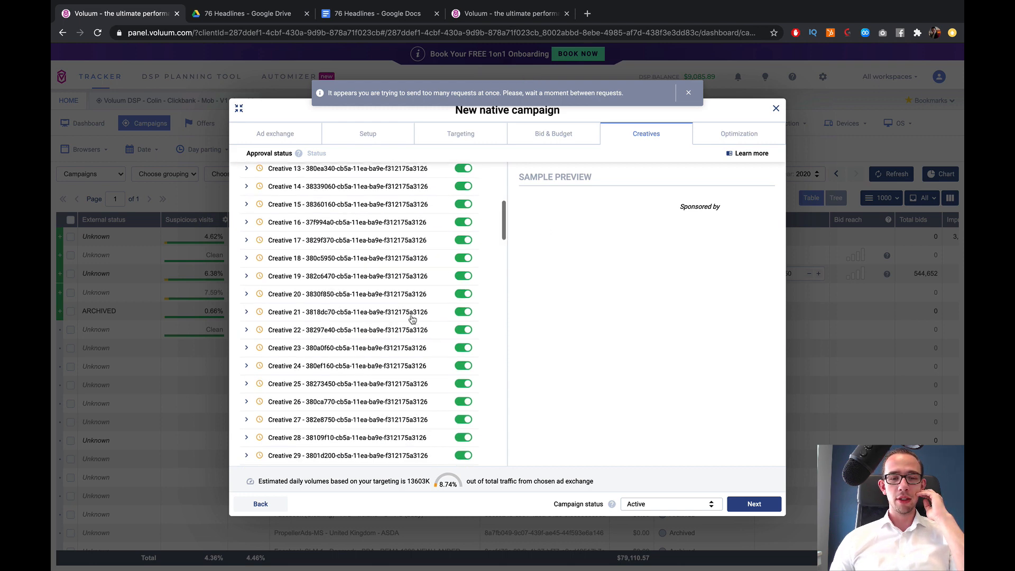
scroll(412, 318, up, 20)
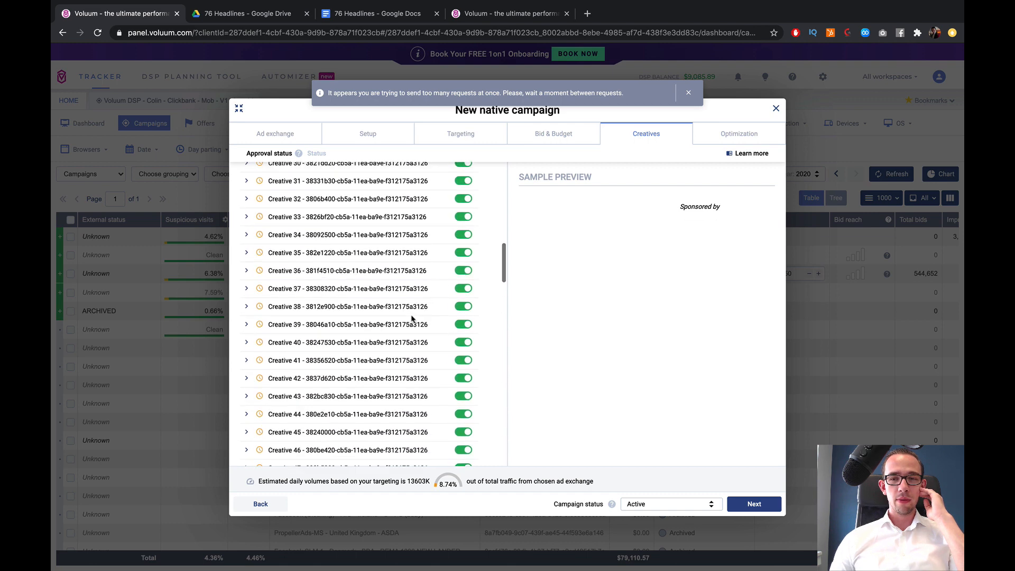
- Continue to the campaign's optimization settings and set the frequency capping to 2 per day
click(751, 505)
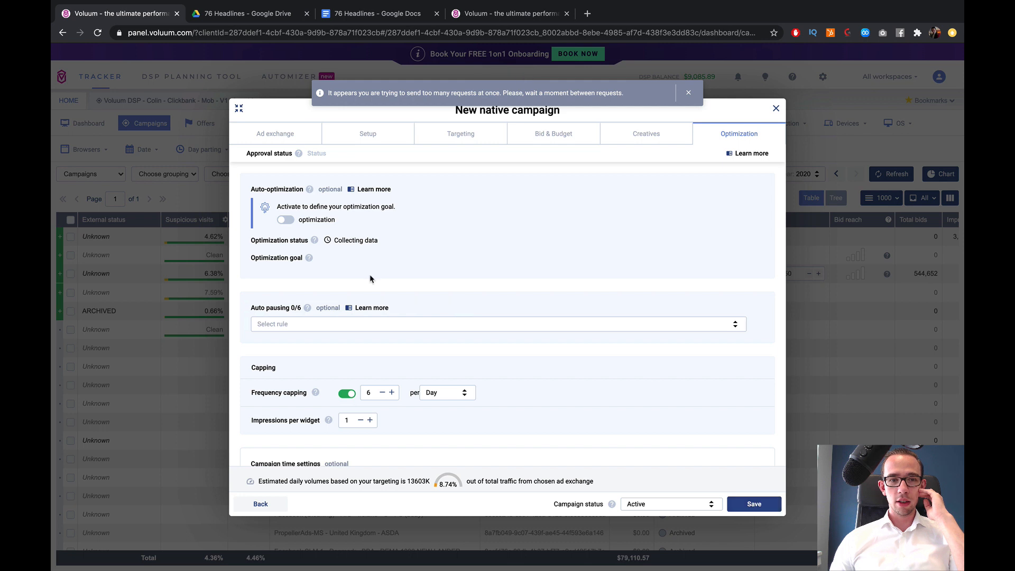
click(370, 389)
text(2)
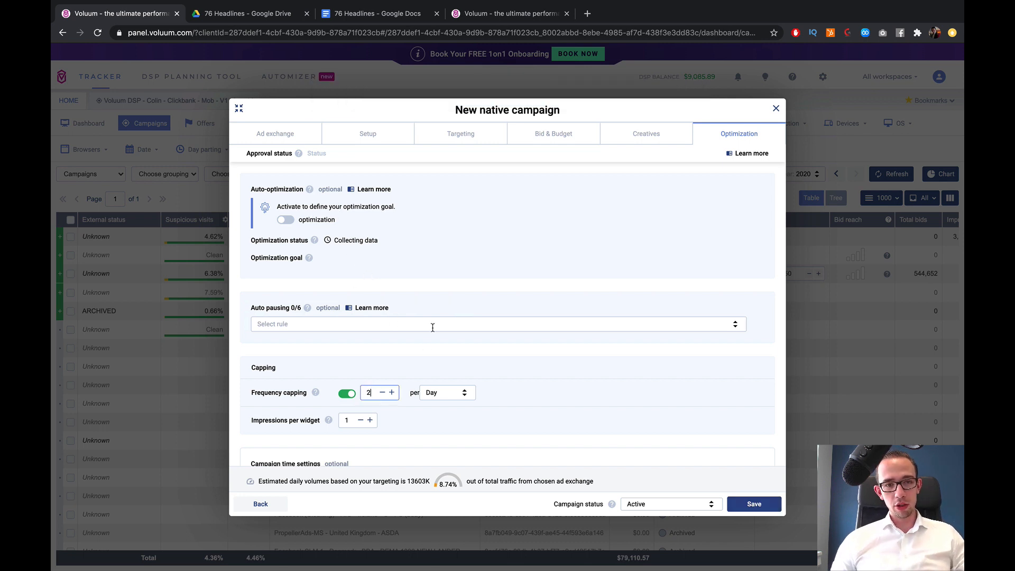
click(286, 219)
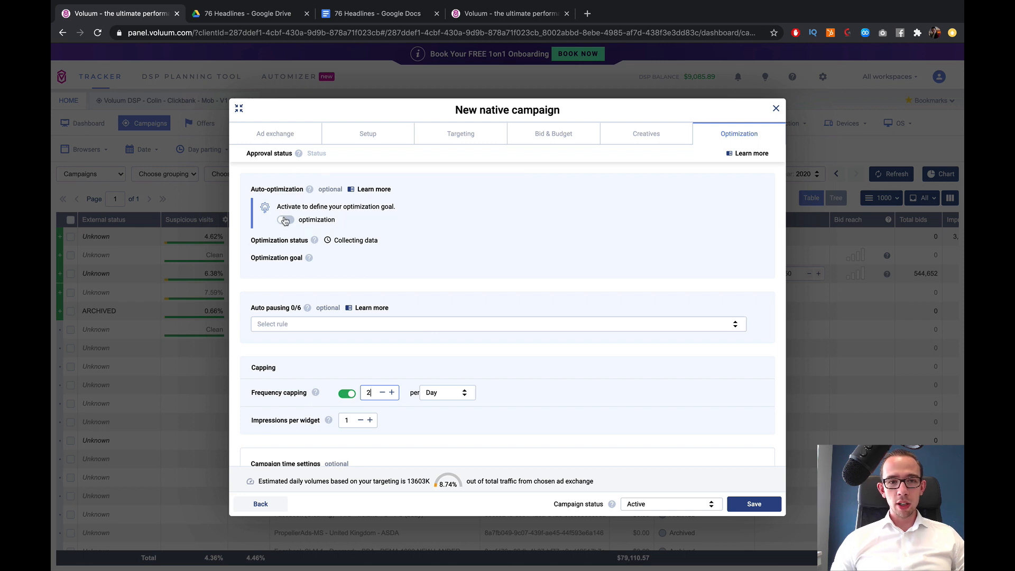
click(332, 291)
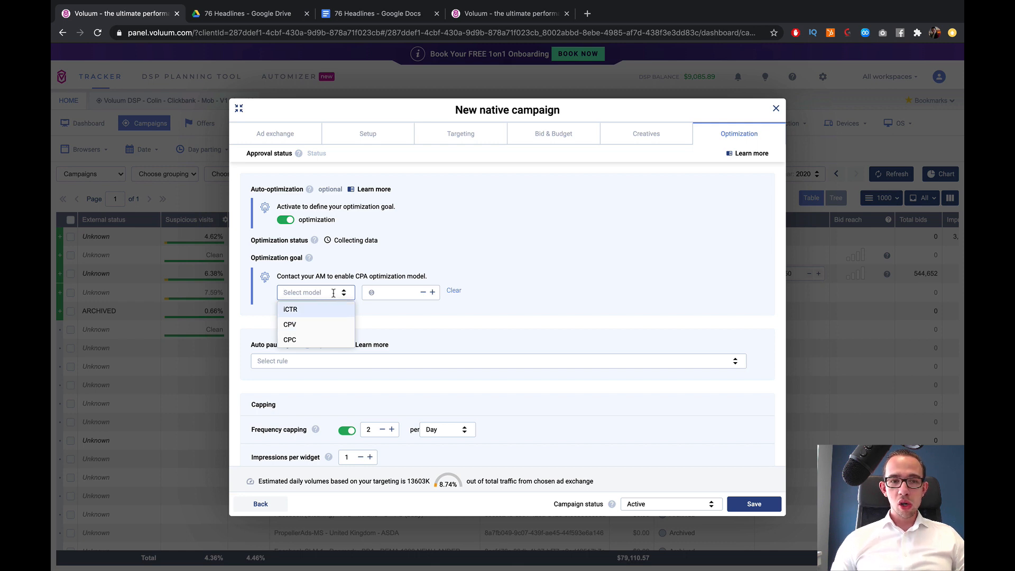
click(472, 275)
click(322, 362)
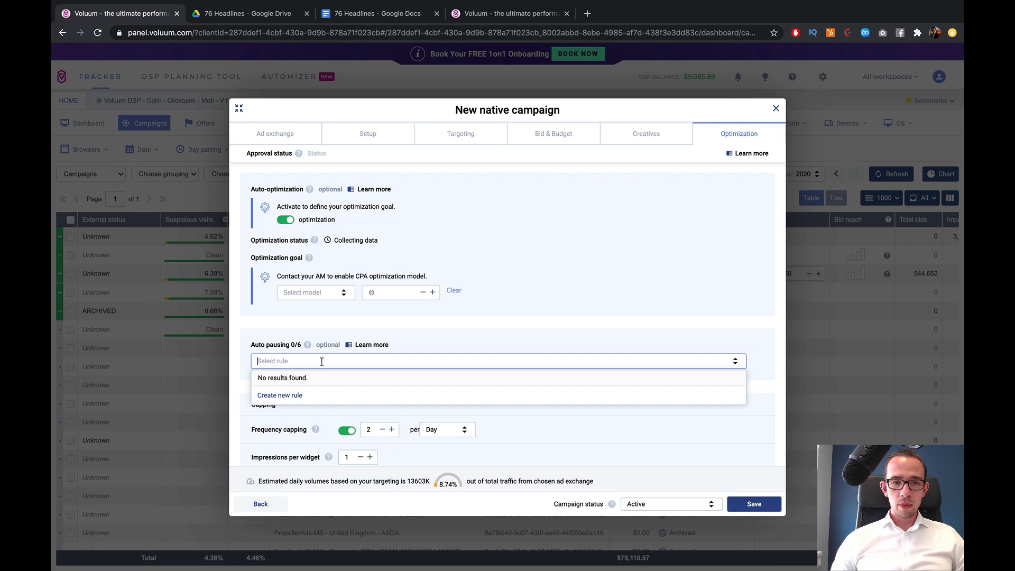
click(286, 219)
- Start a new auto pausing rule for the campaign and apply it to Widget IDs
click(312, 324)
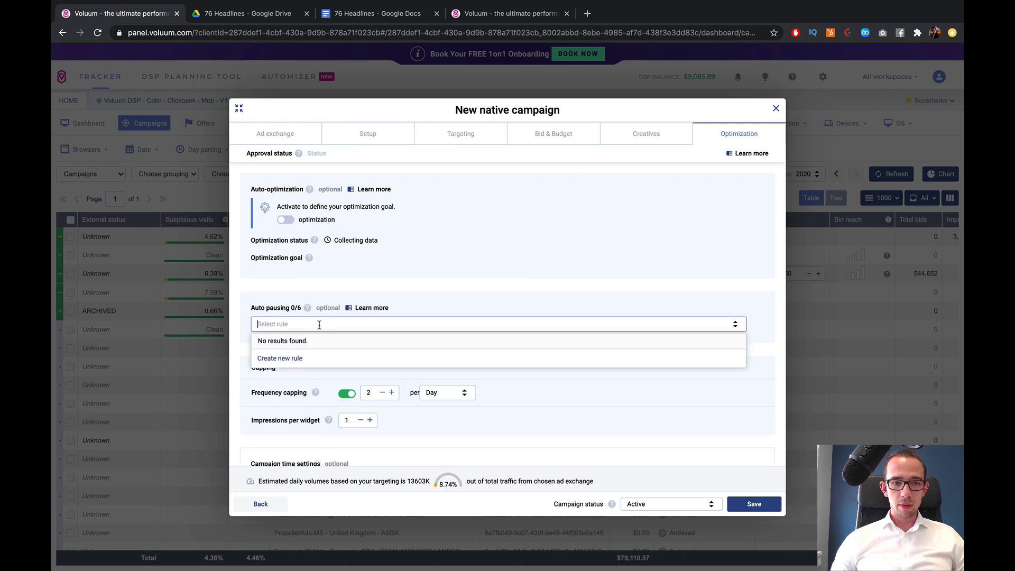
click(301, 357)
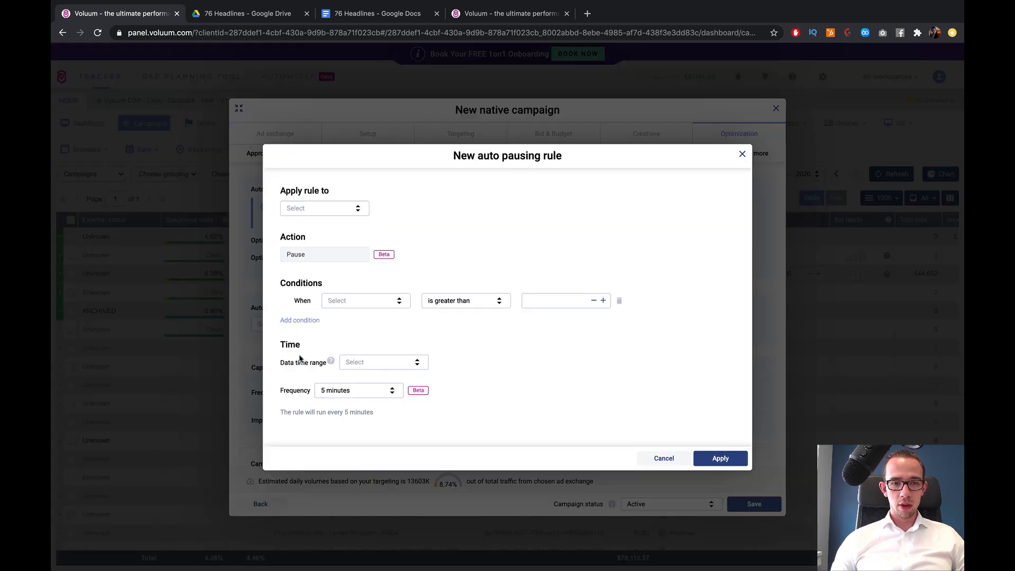
click(356, 209)
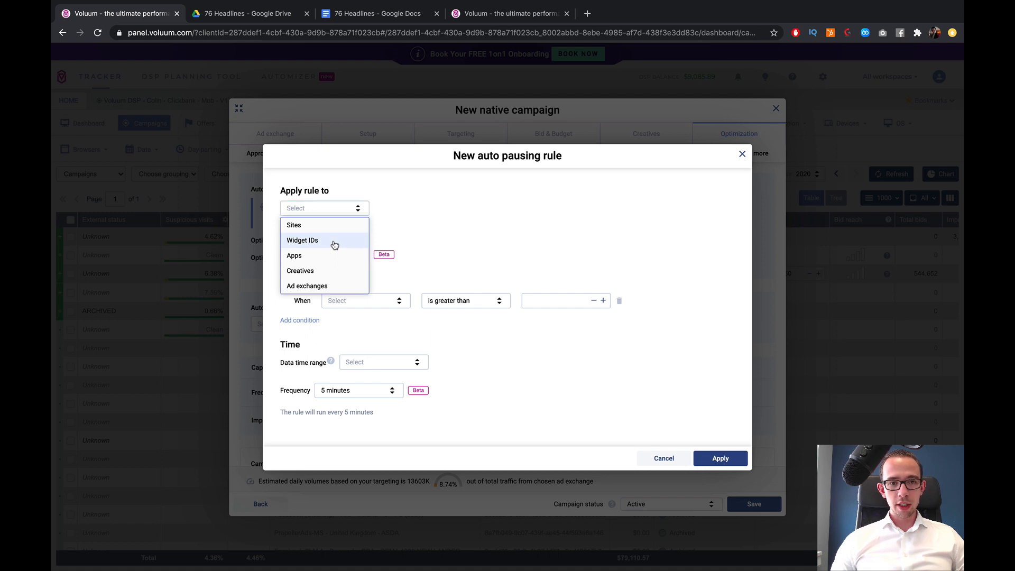
drag(343, 253, 486, 229)
scroll(336, 248, down, 2)
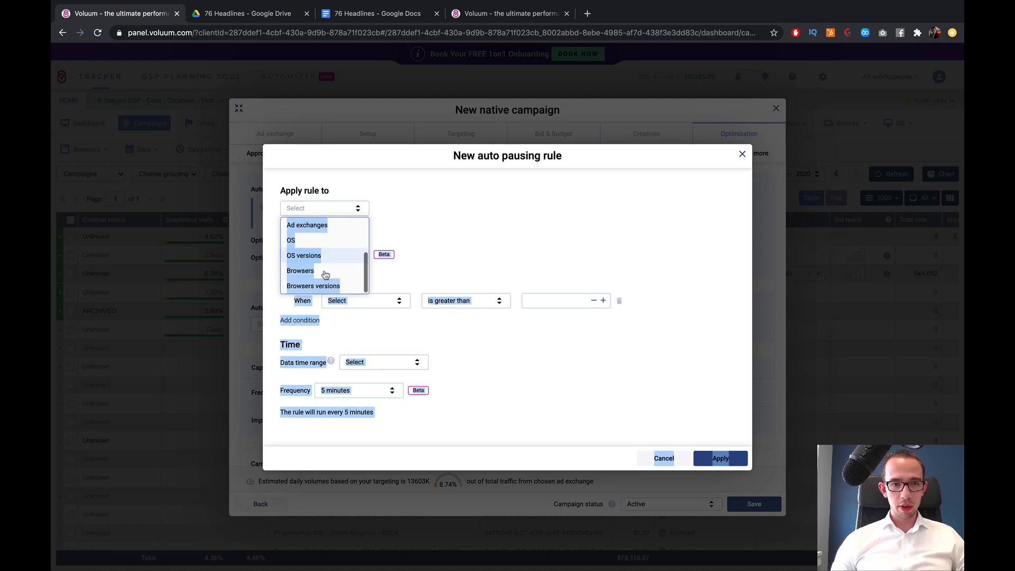
scroll(326, 274, up, 3)
click(316, 241)
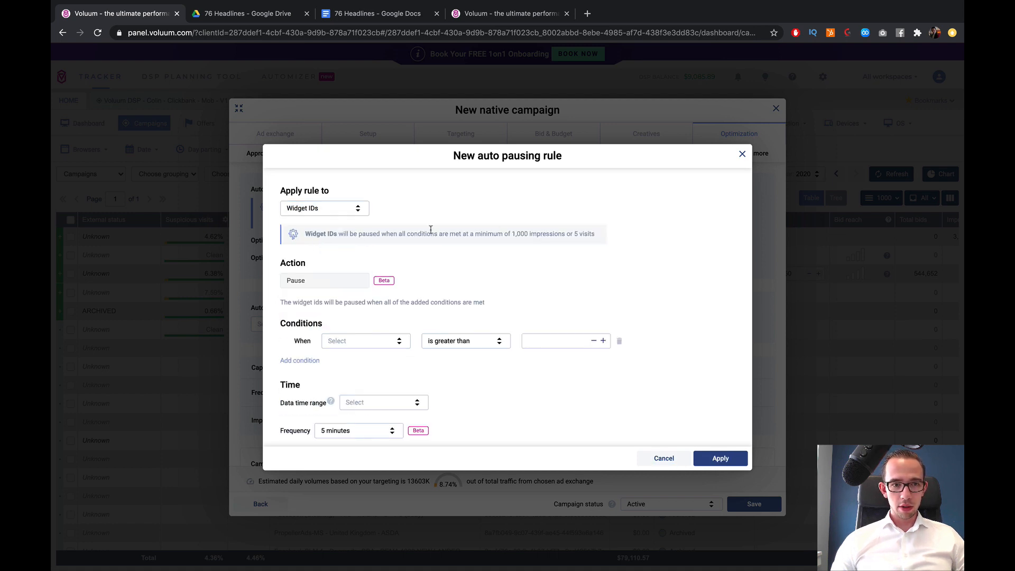
- Change what the auto pausing rule applies to from Widget IDs to Apps
click(338, 209)
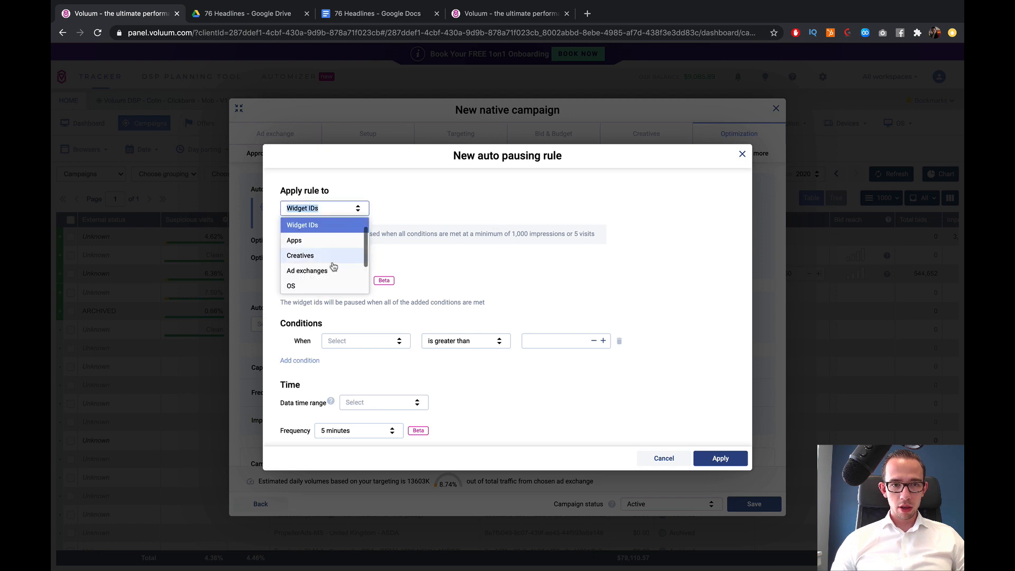
click(484, 225)
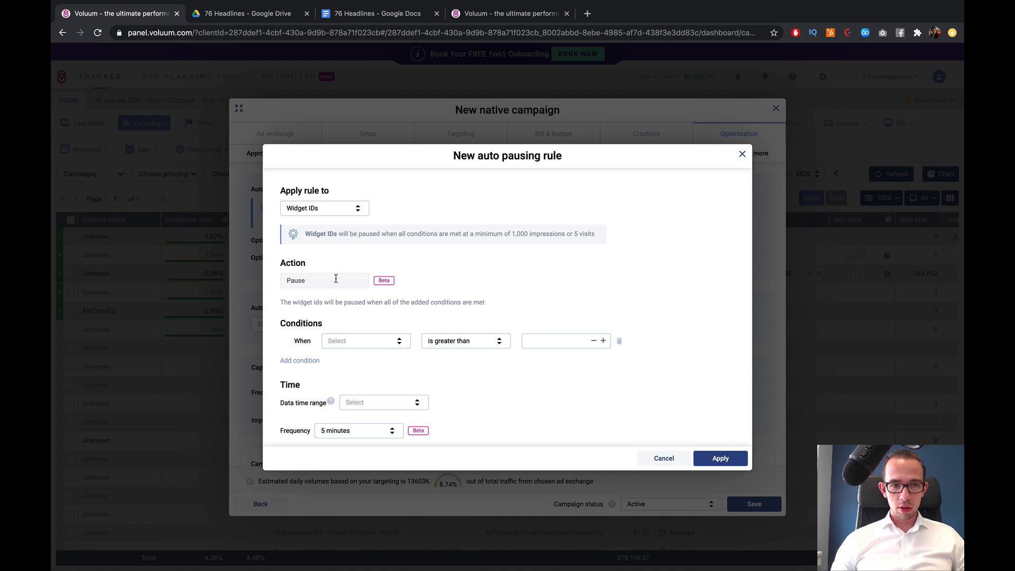
scroll(356, 335, down, 1)
click(328, 191)
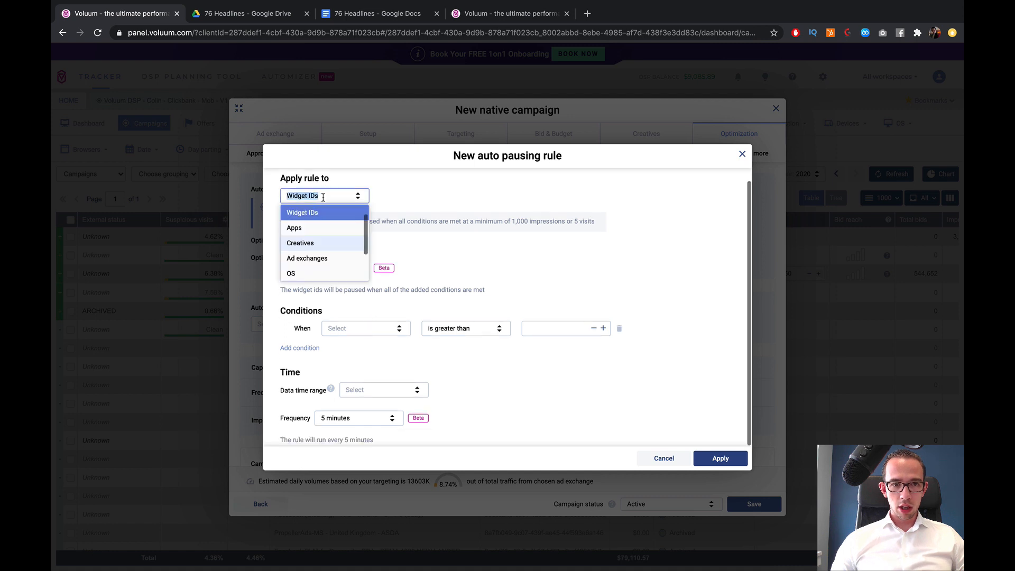
scroll(330, 247, down, 2)
scroll(318, 241, up, 2)
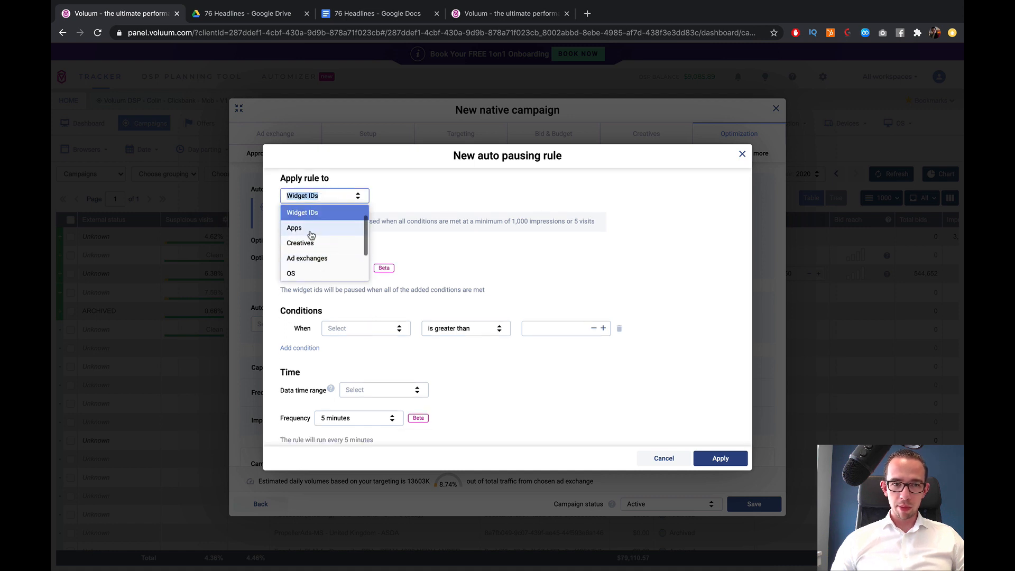
click(311, 229)
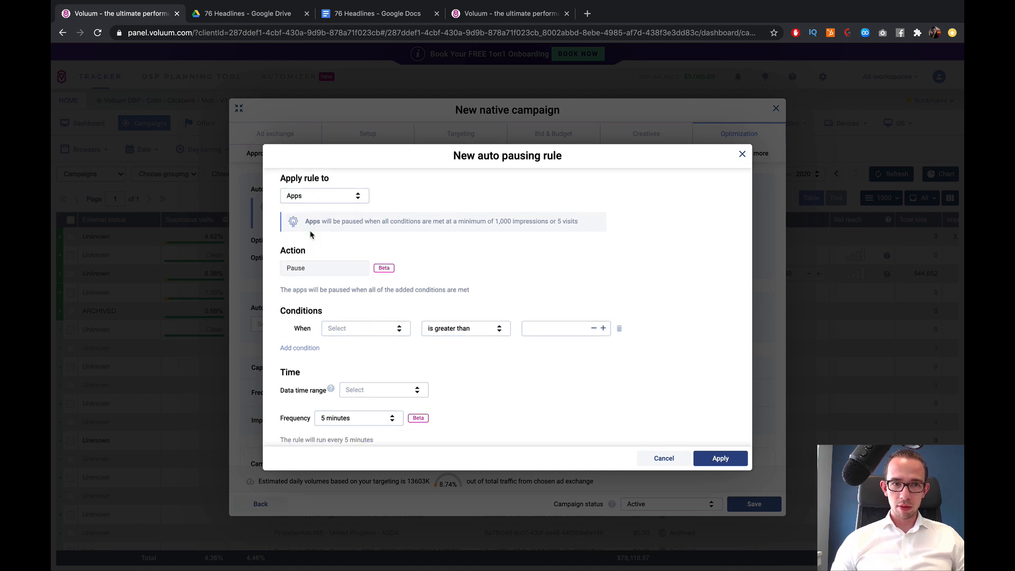
- Set the rule's condition to pause apps when eCPA is greater than 110
click(347, 328)
scroll(364, 376, down, 3)
scroll(365, 381, down, 1)
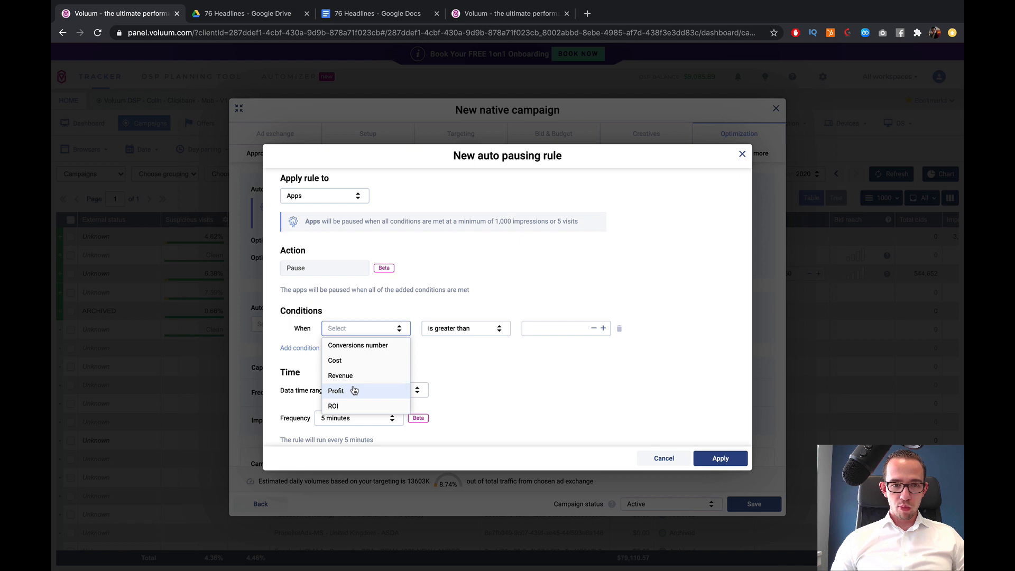
scroll(354, 390, down, 3)
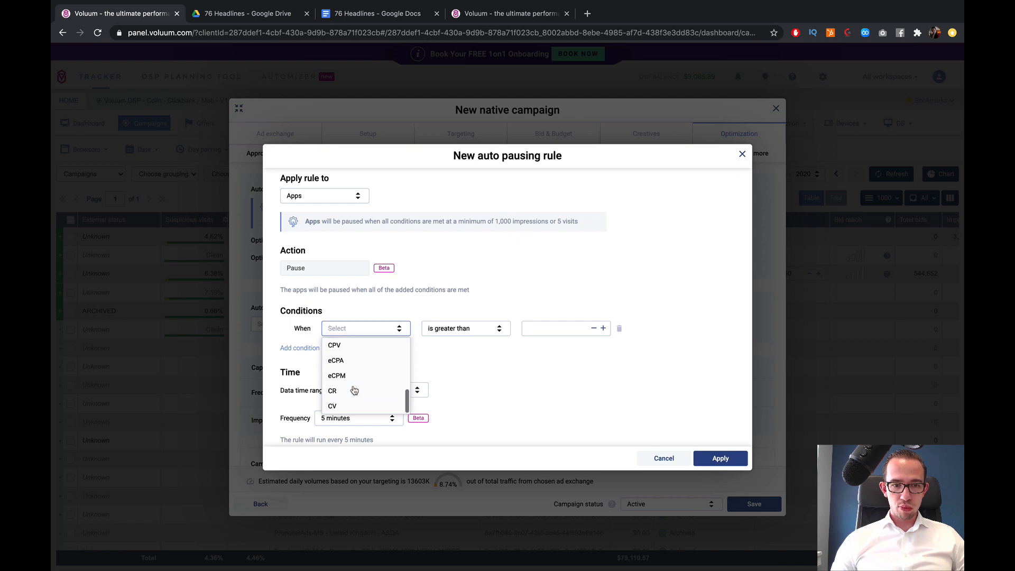
scroll(354, 390, up, 4)
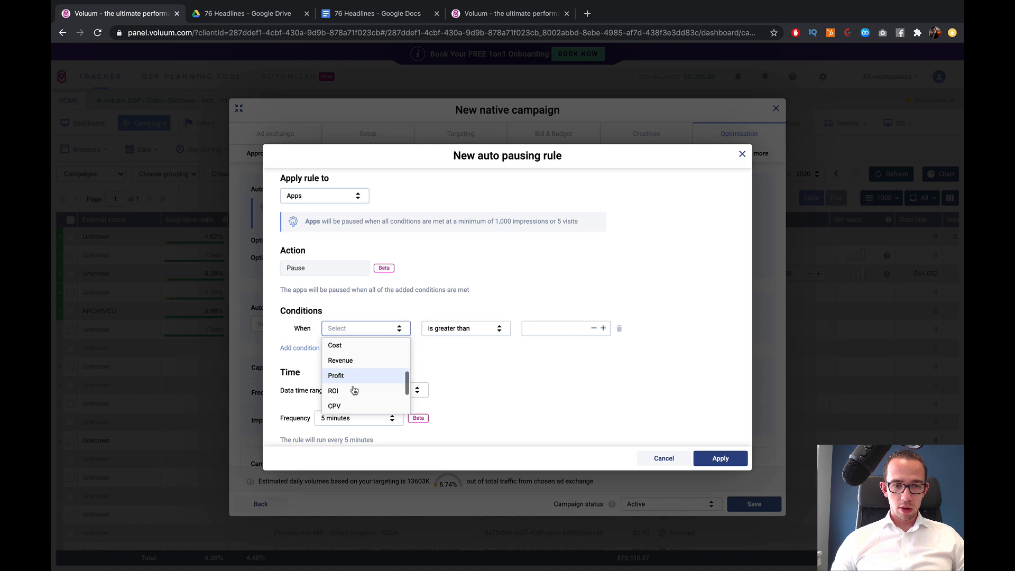
scroll(354, 390, down, 3)
scroll(353, 390, up, 1)
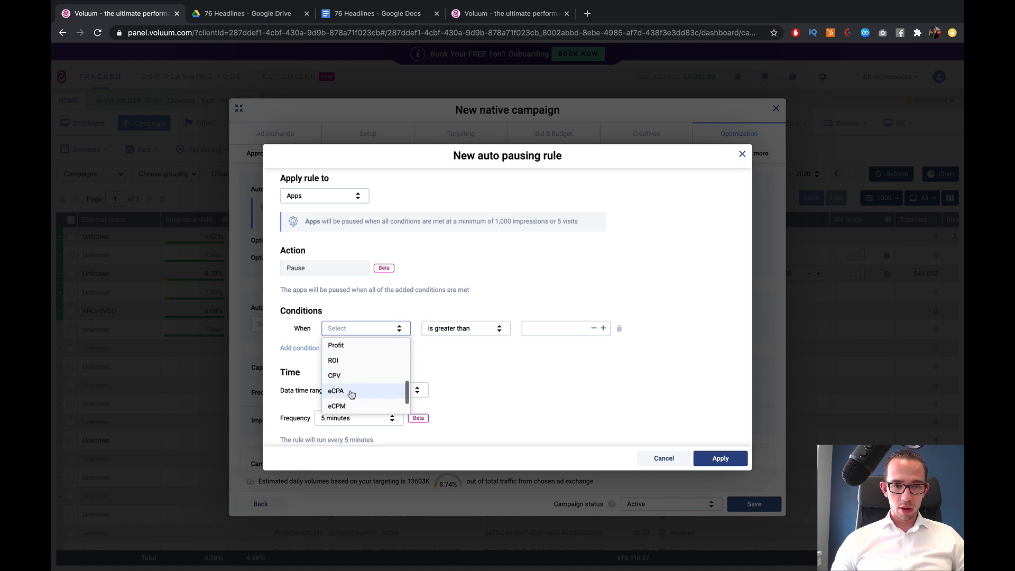
click(351, 390)
click(551, 329)
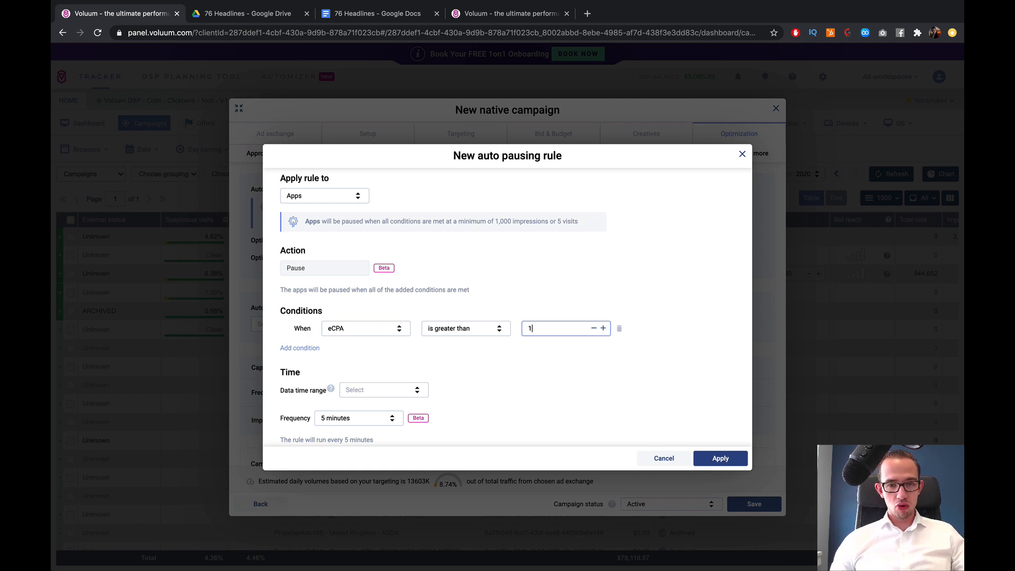
text(12)
key(BackSpace)
text(10)
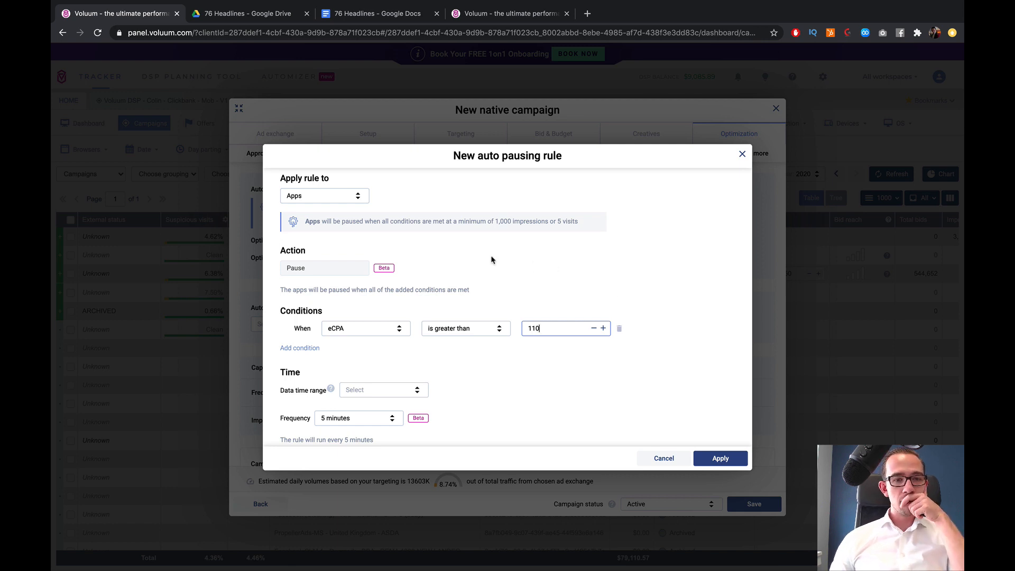
- Set the auto pausing rule's data time range to last 1 hour and keep its frequency at 5 minutes
click(404, 391)
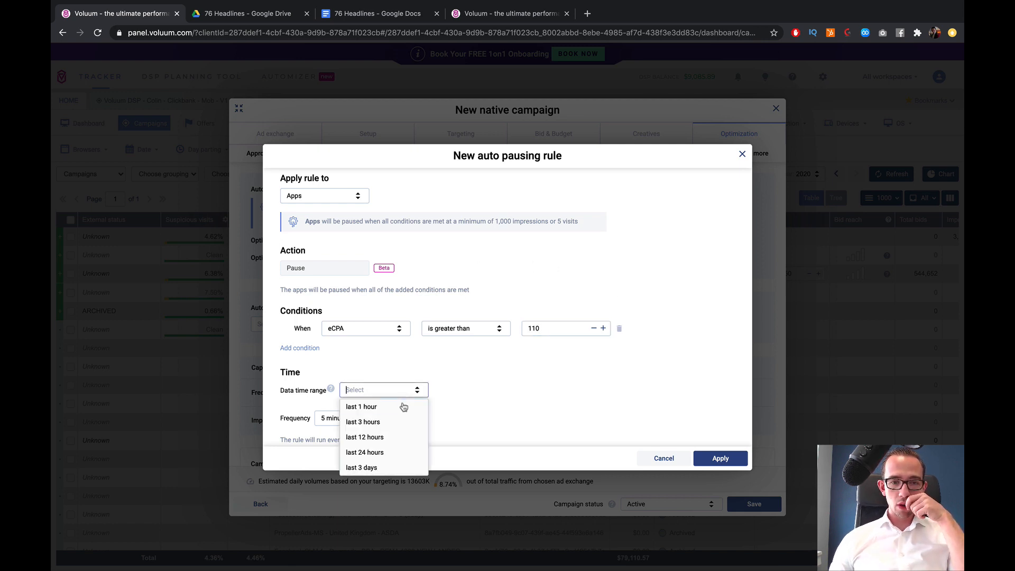
click(396, 452)
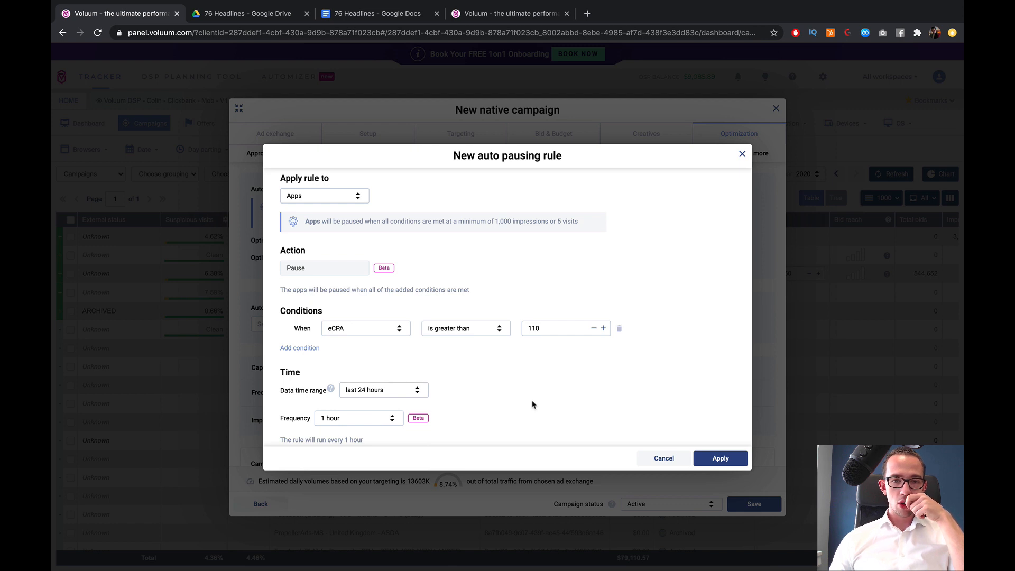
click(420, 394)
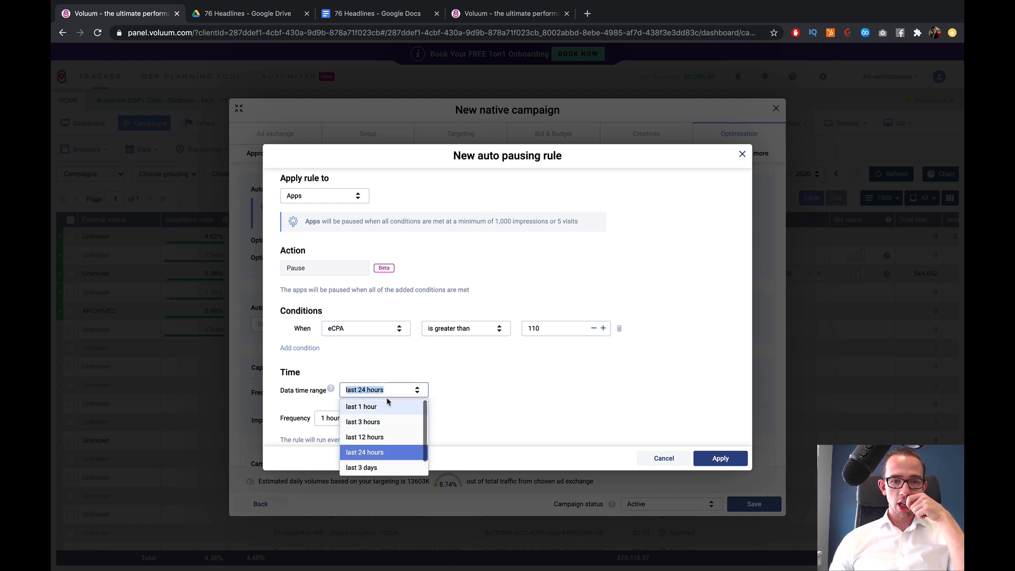
click(363, 407)
click(400, 422)
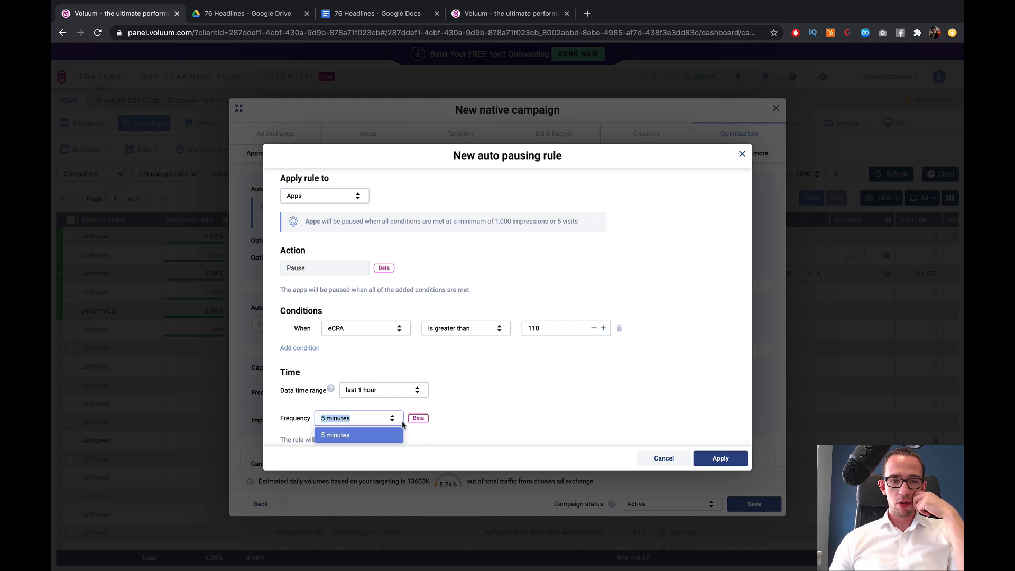
click(509, 395)
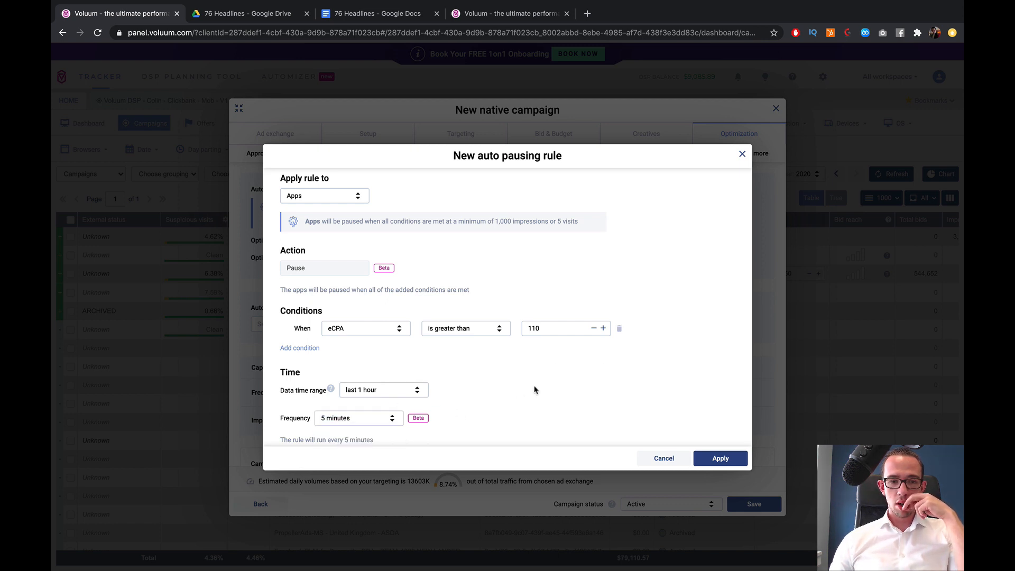
- Try the rule's data time range at last 3 hours and last 12 hours to compare the run frequency
click(387, 390)
click(374, 422)
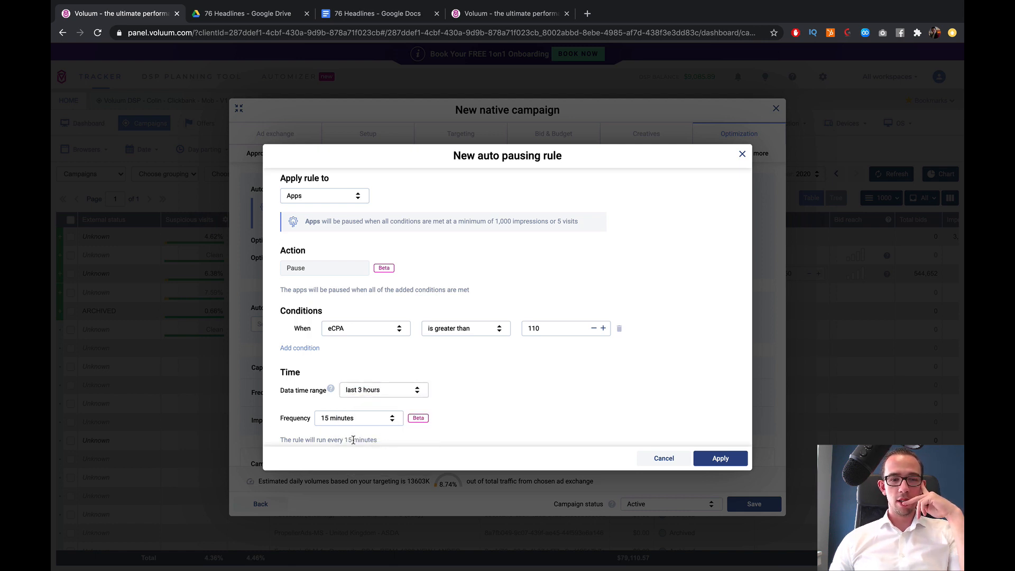
click(386, 394)
mouse_move(330, 389)
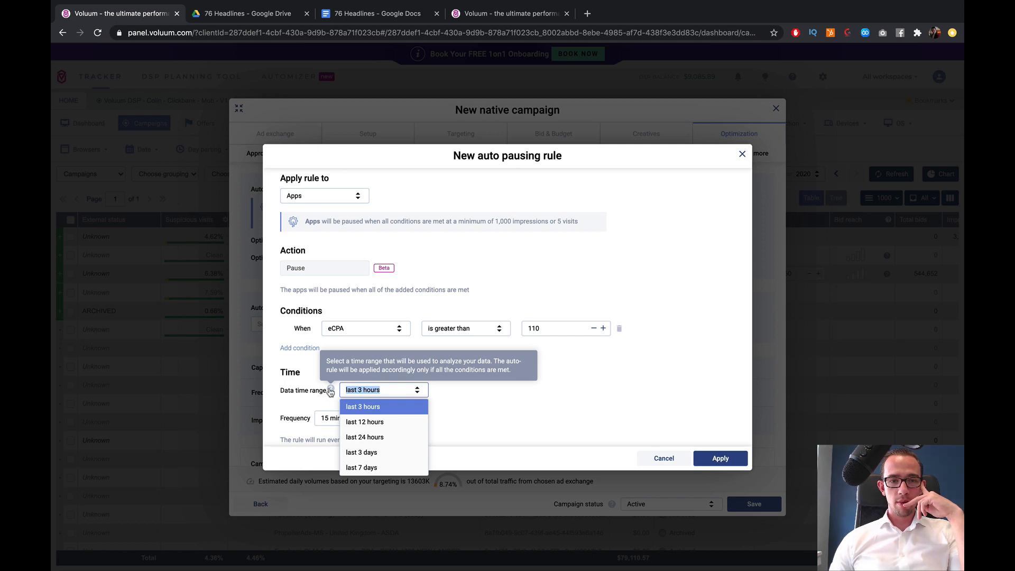
click(378, 422)
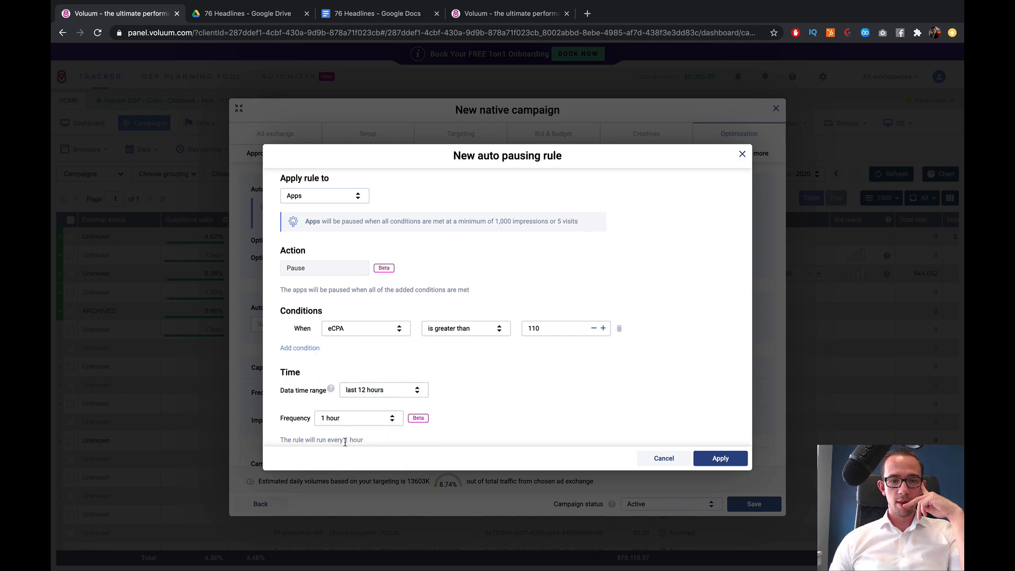
drag(370, 443, 280, 440)
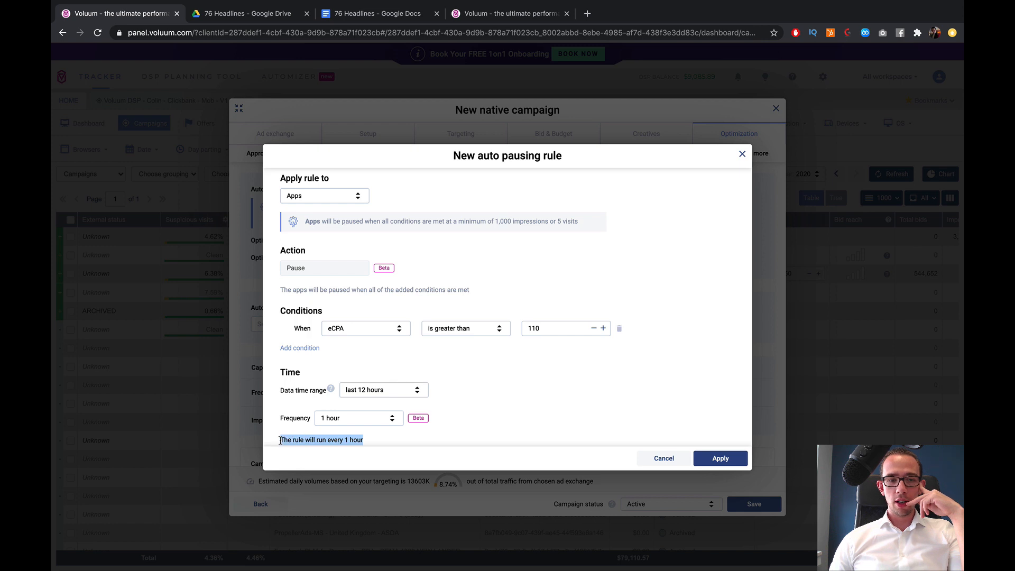
click(525, 399)
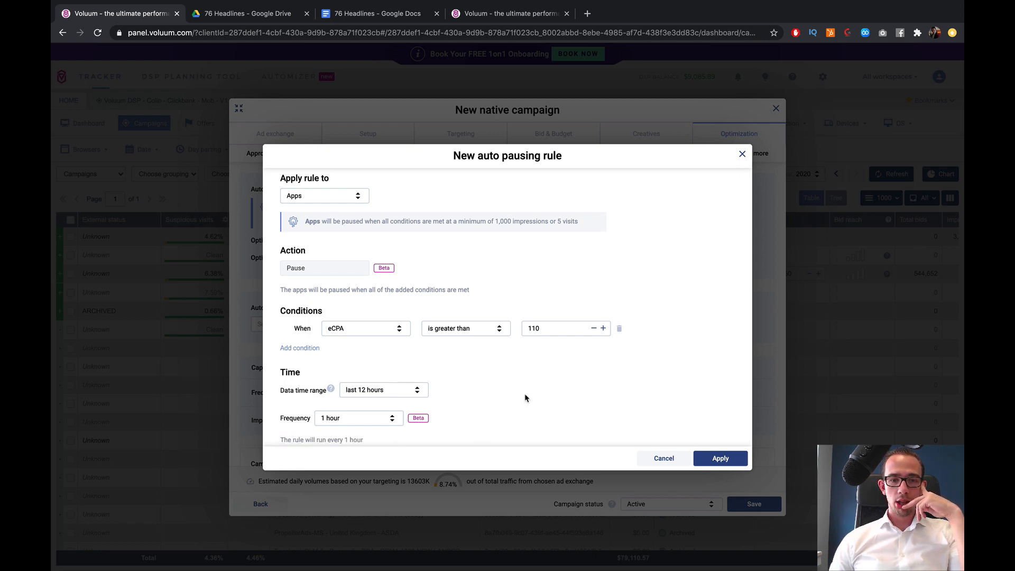
- Try last 24 hours as the rule's data time range and return it to last 1 hour
click(391, 389)
scroll(385, 423, up, 1)
click(391, 445)
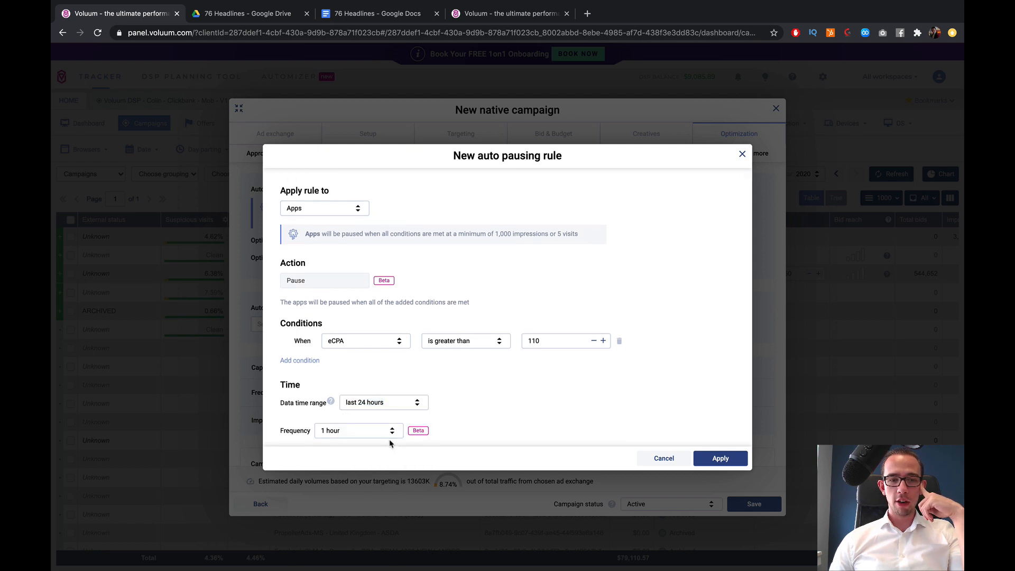
click(388, 403)
click(370, 418)
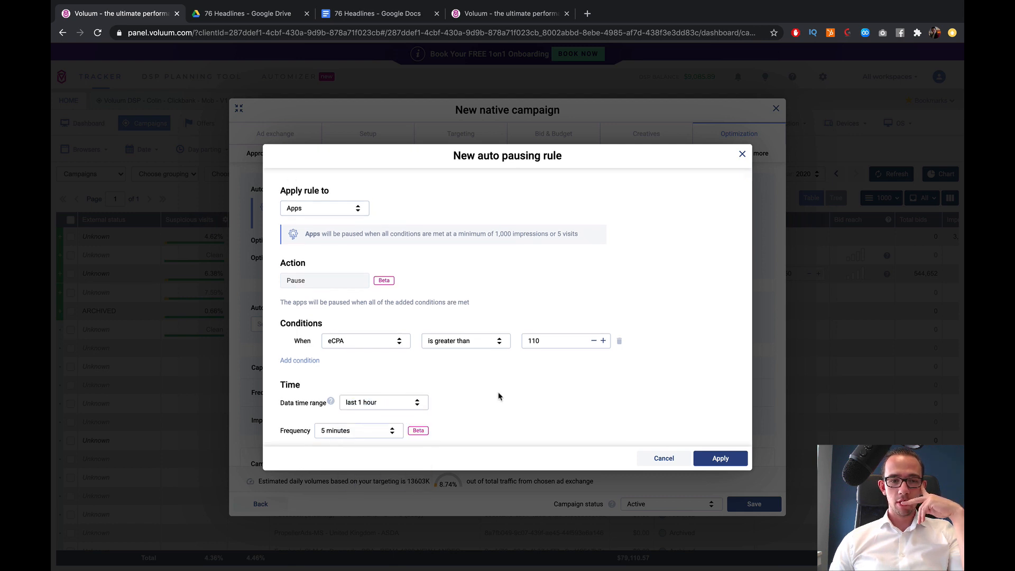
- Apply the new auto pausing rule to the campaign and save the native campaign
scroll(482, 361, down, 1)
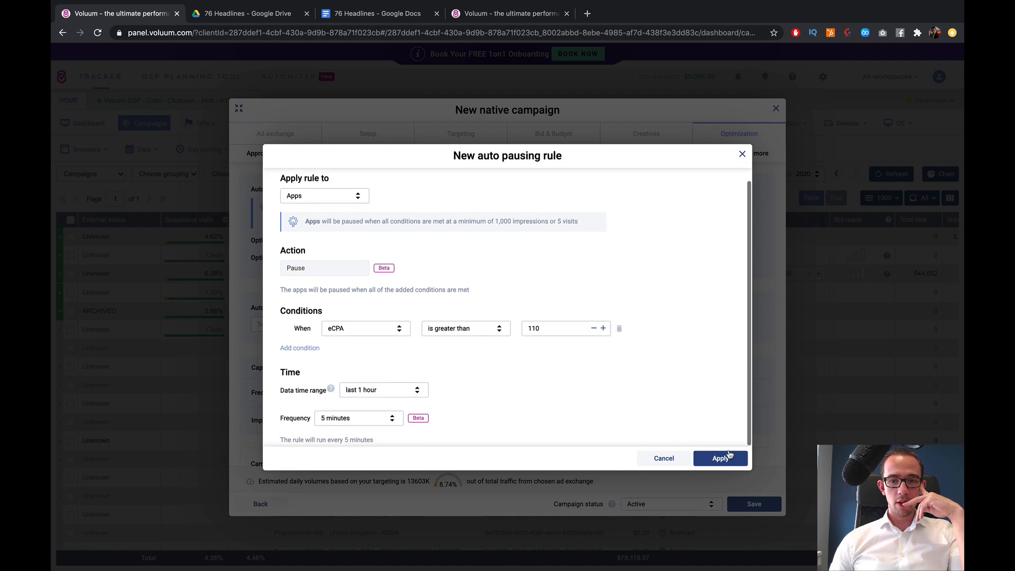
click(730, 460)
scroll(580, 407, down, 3)
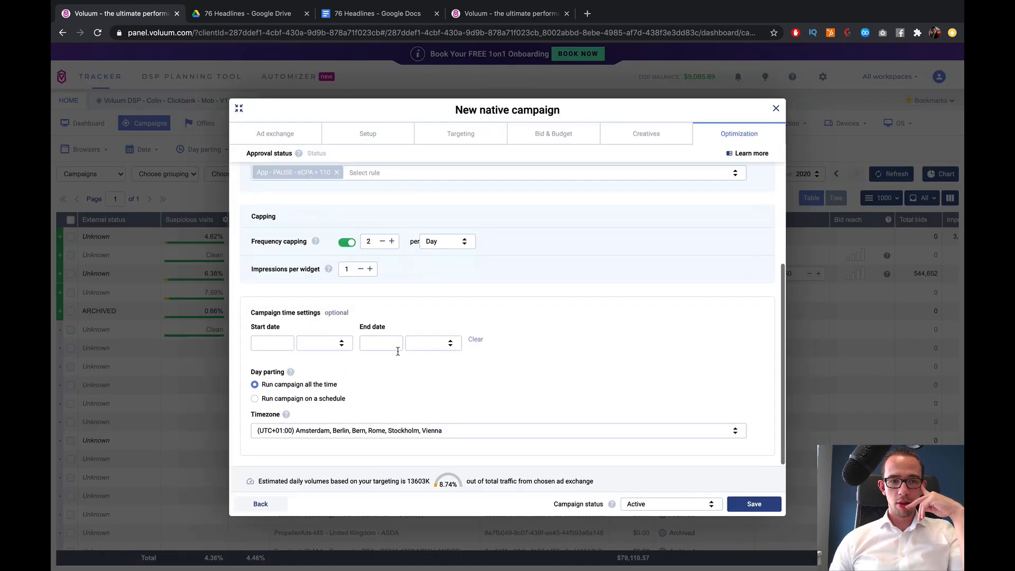
click(747, 506)
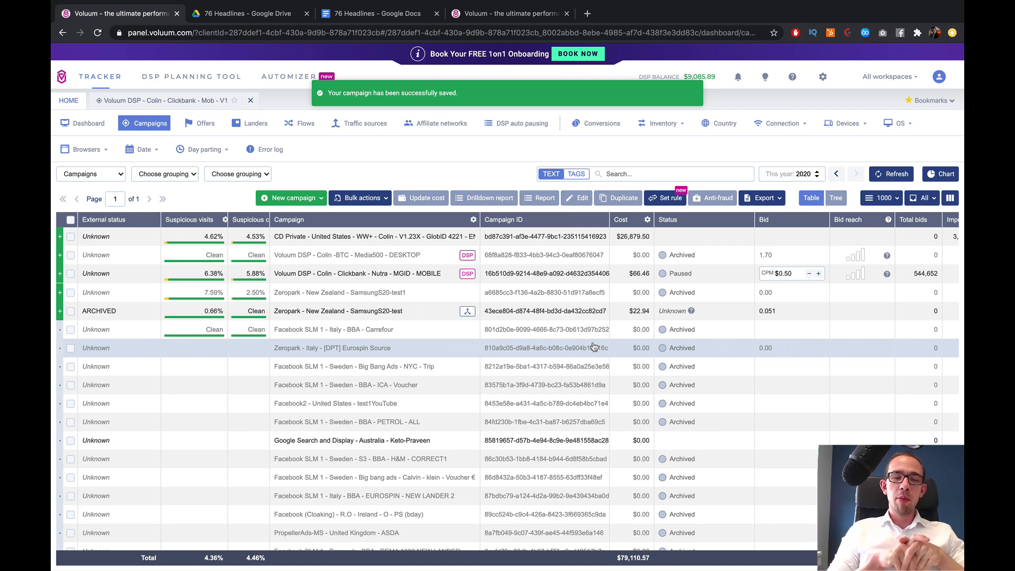
scroll(594, 348, right, 5)
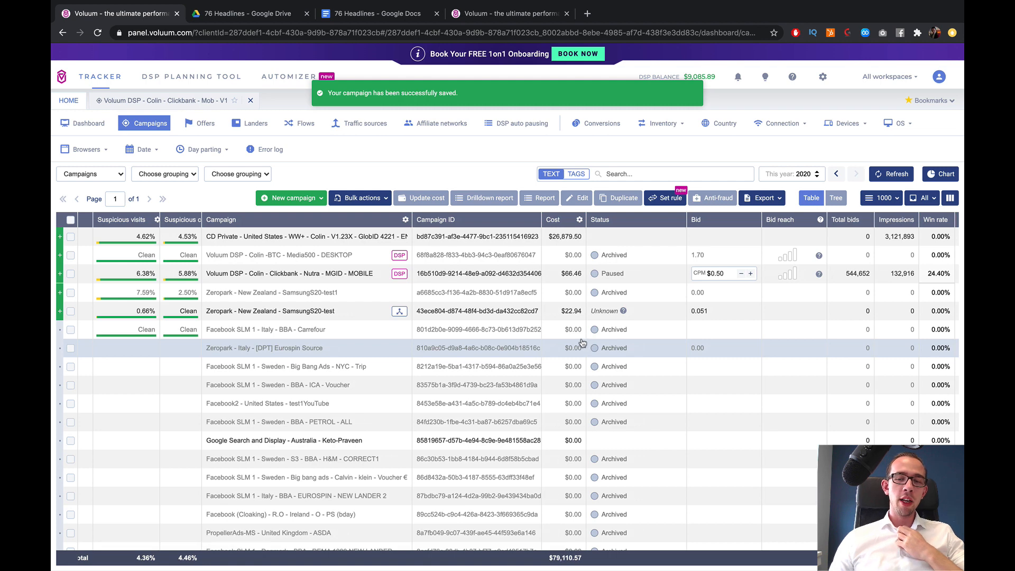
scroll(579, 343, right, 5)
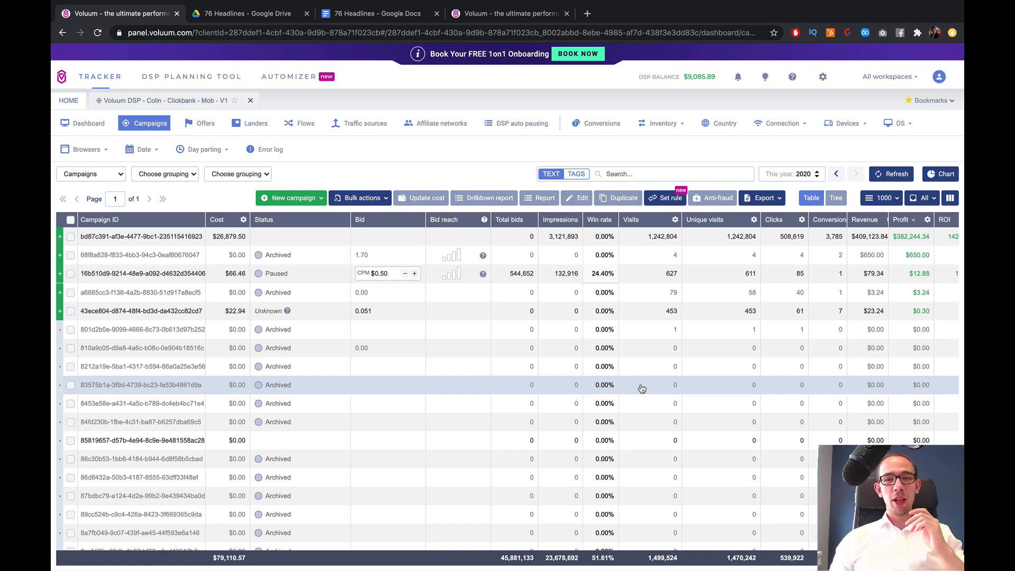
scroll(631, 387, left, 10)
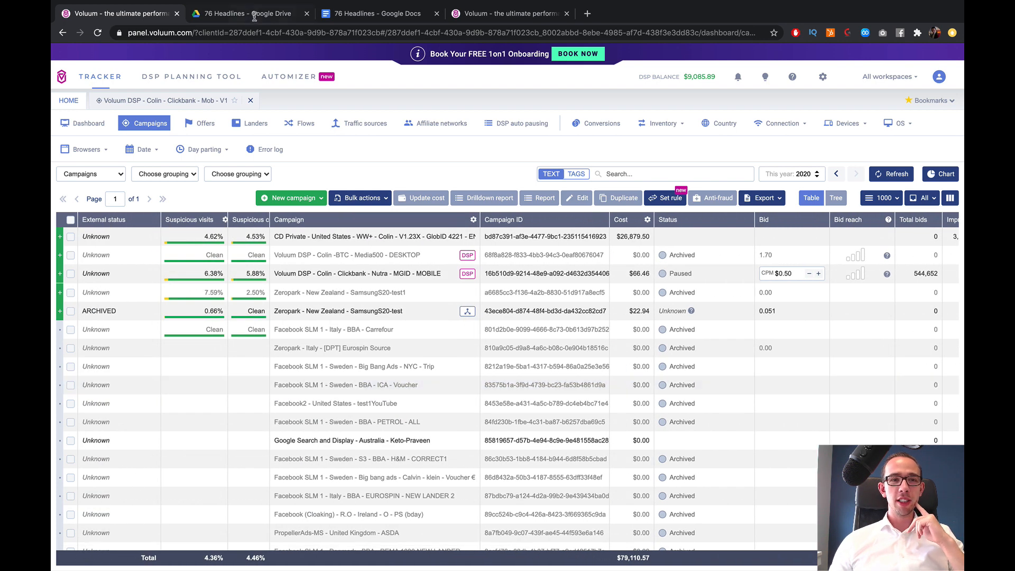
- Switch to the 76 Headlines document in Google Docs and view its keto and Mobfox headline lists
click(251, 18)
click(338, 18)
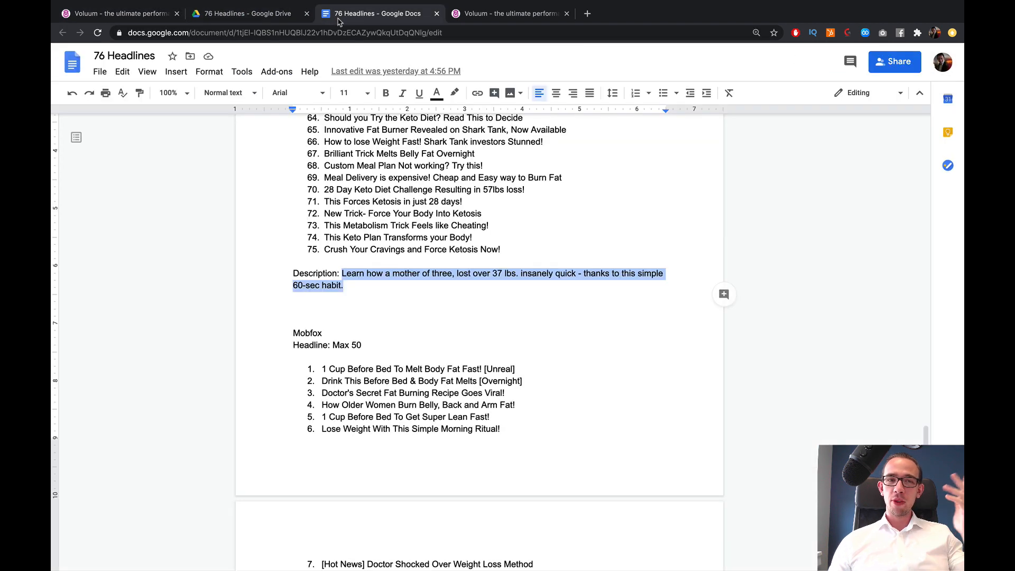
click(477, 250)
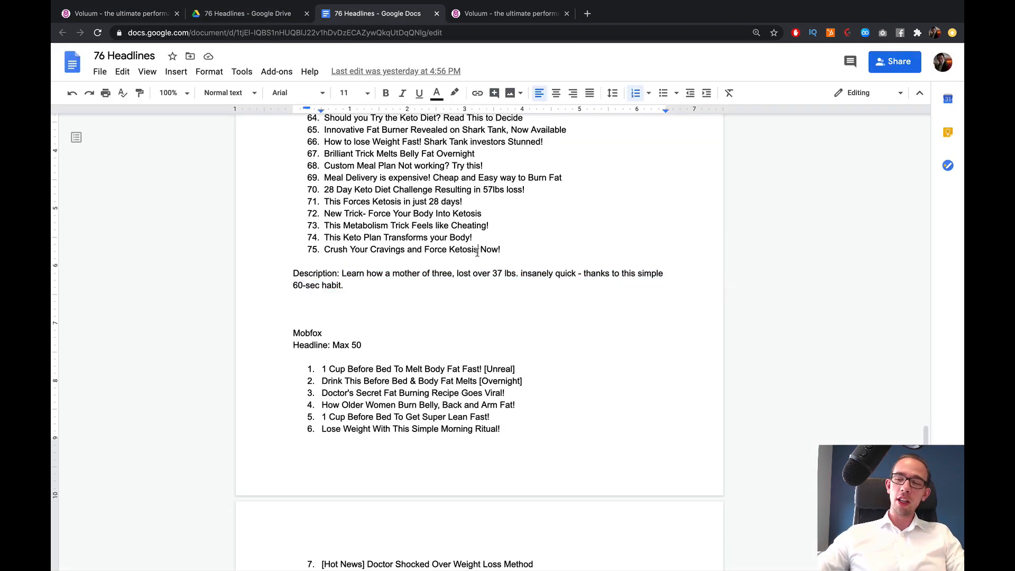